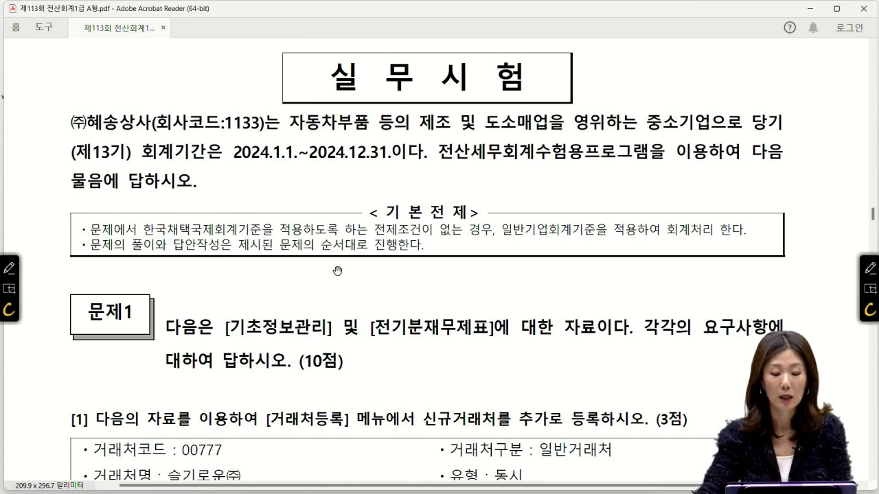
# - Go to question [1] in the exam PDF, switch to the KcLep accounting program and open 거래처등록
pyautogui.scroll(-5, 340, 264)
pyautogui.scroll(-2, 335, 269)
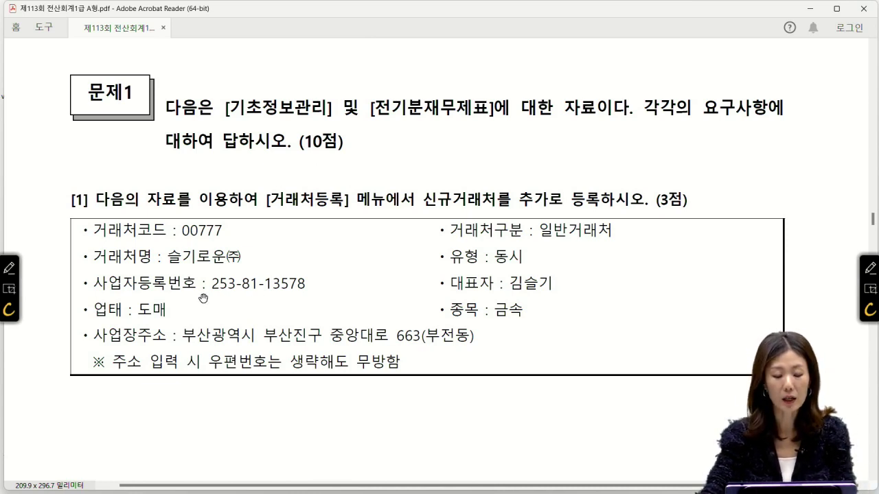
pyautogui.scroll(-3, 203, 297)
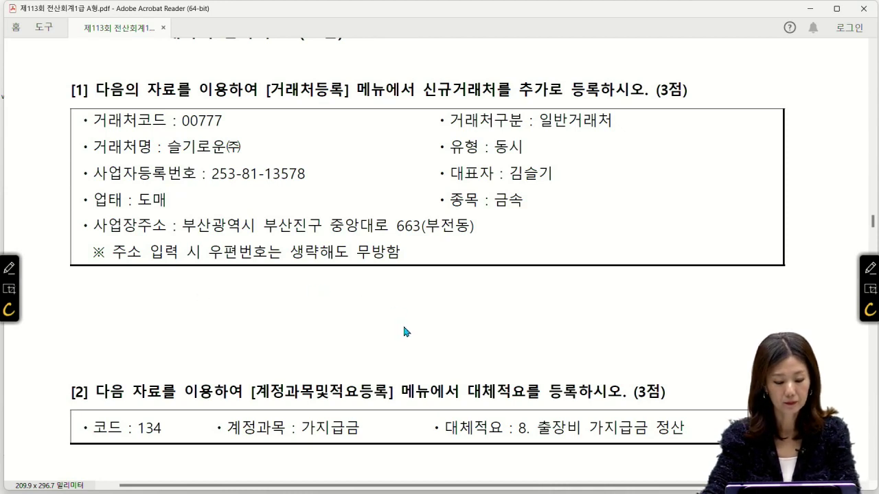
pyautogui.hotkey('alt', 'Tab')
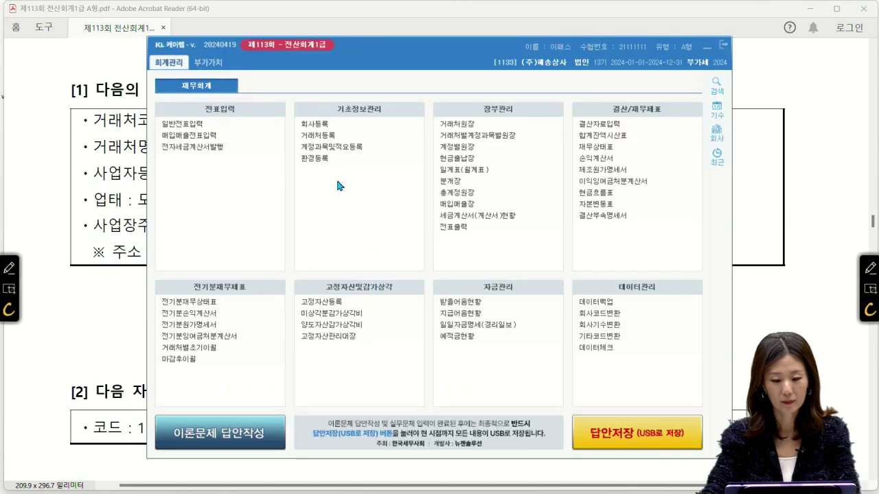
pyautogui.click(311, 136)
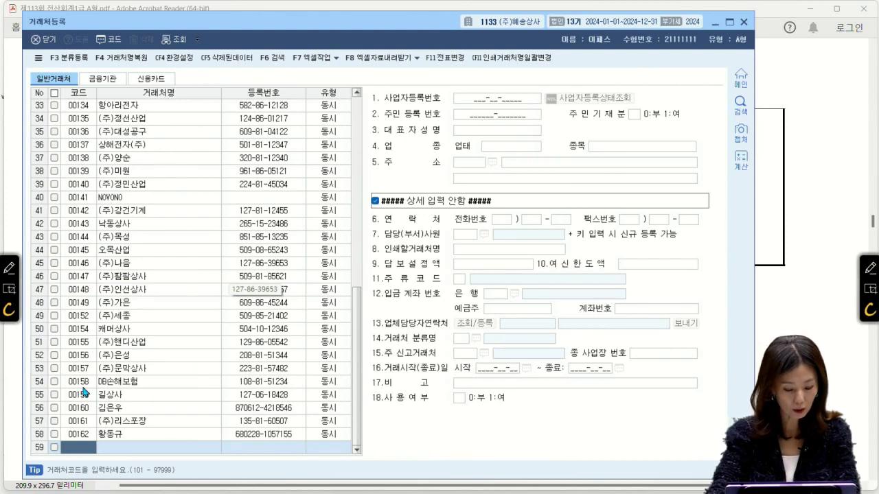
# - Add a general business partner with code 00777, name 슬기로운(주) and transaction type 동시
pyautogui.write('00777')
pyautogui.press('Return')
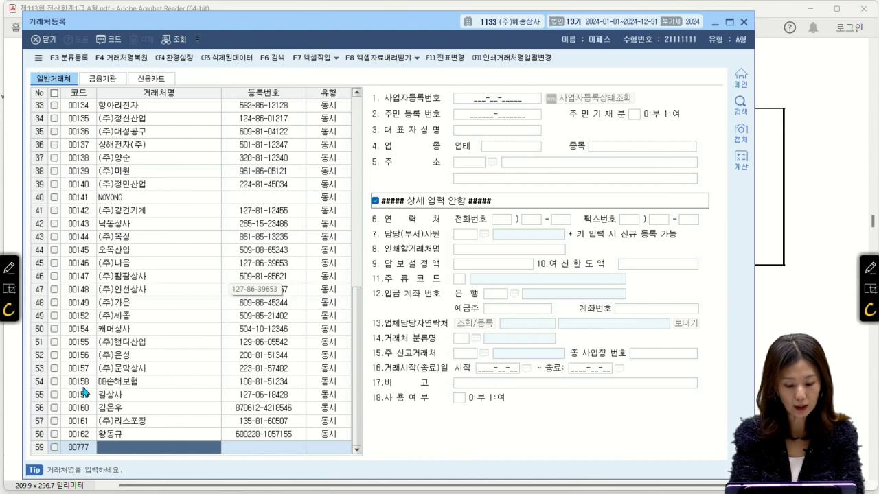
pyautogui.write('tmf')
pyautogui.press('BackSpace')
pyautogui.press('BackSpace')
pyautogui.press('BackSpace')
pyautogui.write('슬기로운(ㅈ')
pyautogui.write('ㅜ)')
pyautogui.press('Return')
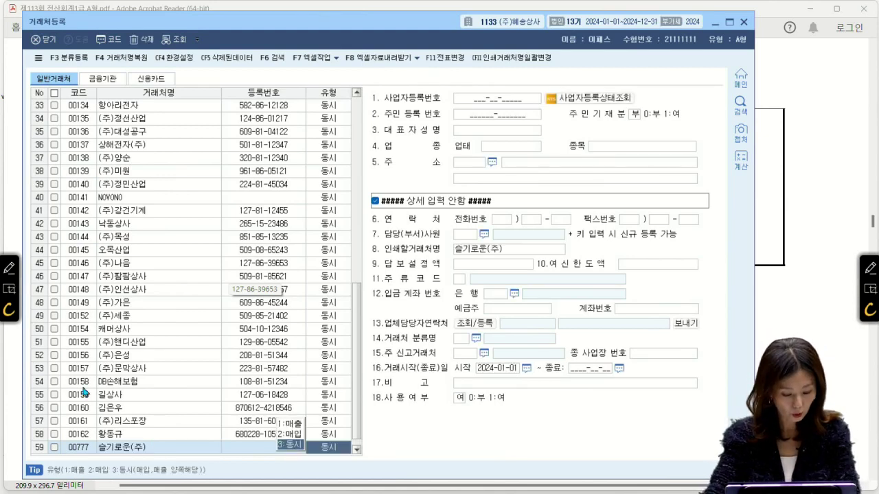
pyautogui.press('Return')
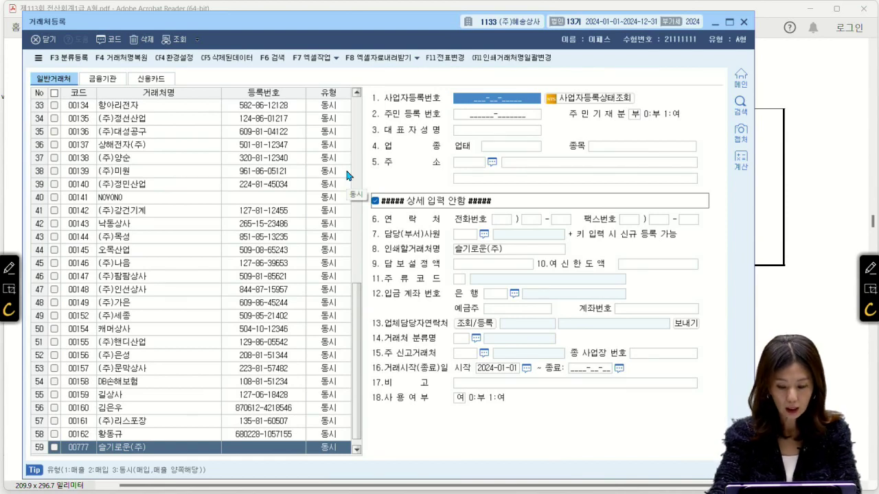
# - Enter the business registration number and the representative's name for 슬기로운(주)
pyautogui.write('253811')
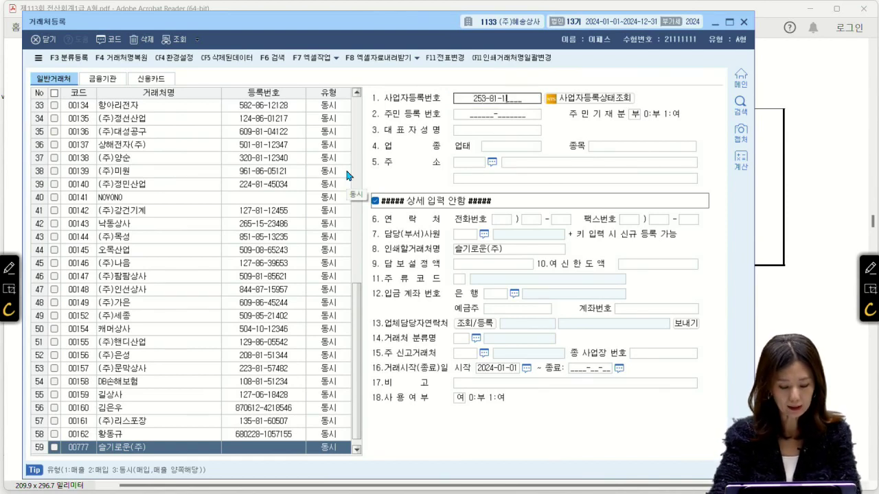
pyautogui.write('3578')
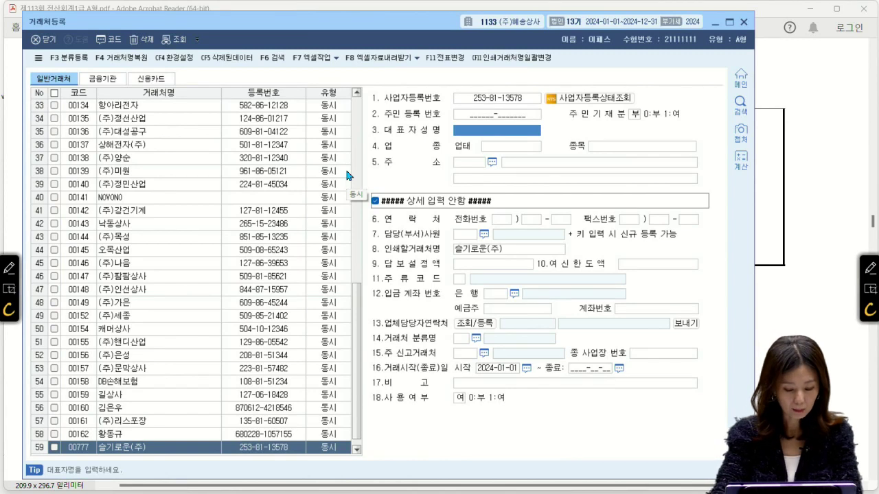
pyautogui.write('ㄱ미')
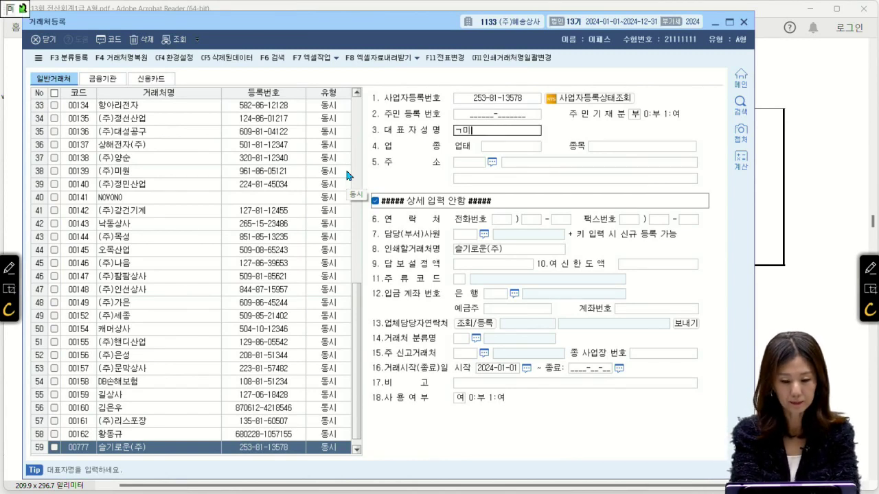
pyautogui.write('김슬')
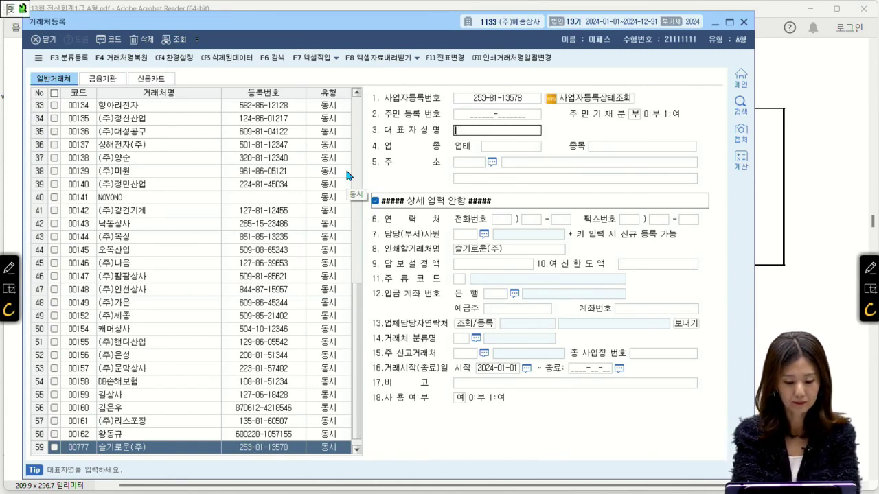
pyautogui.write('기')
pyautogui.press('Return')
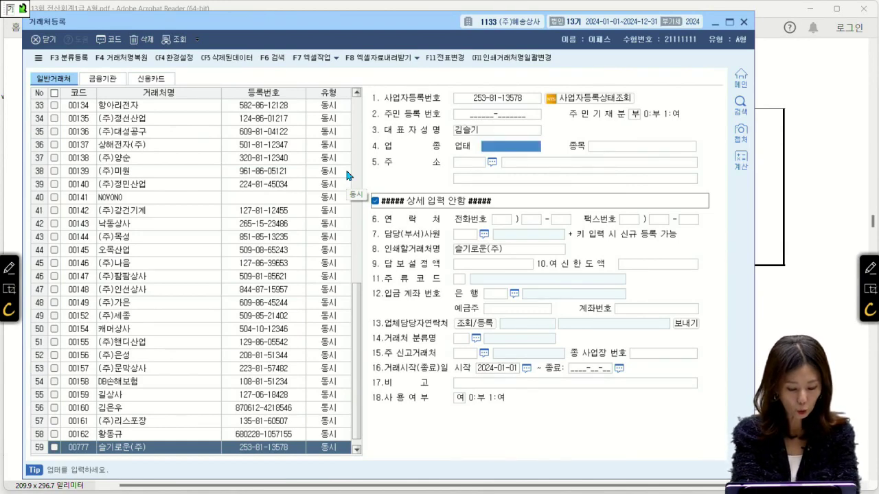
# - Set the new partner's business type (업태) to 도매 and its business item (종목) to 금속
pyautogui.write('도매')
pyautogui.press('Return')
pyautogui.write('금속')
pyautogui.press('Return')
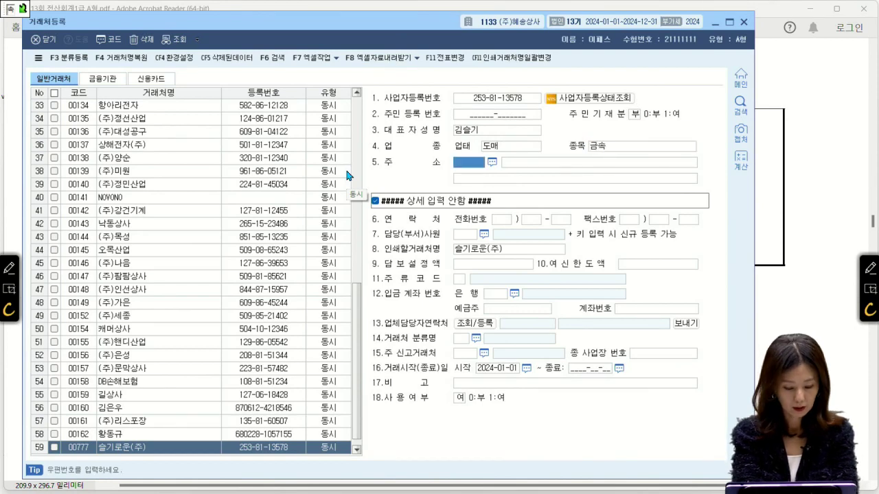
# - Enter the partner's business address with the postal code left blank, and close 거래처등록
pyautogui.press('Return')
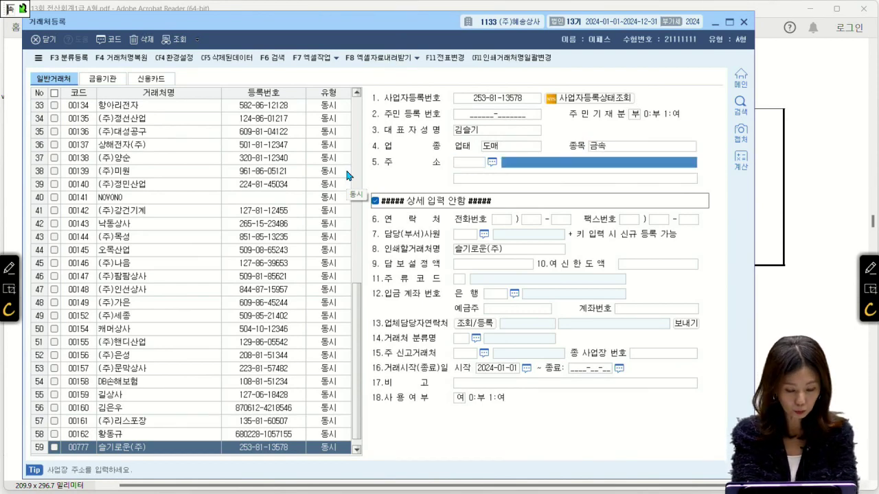
pyautogui.write('붓')
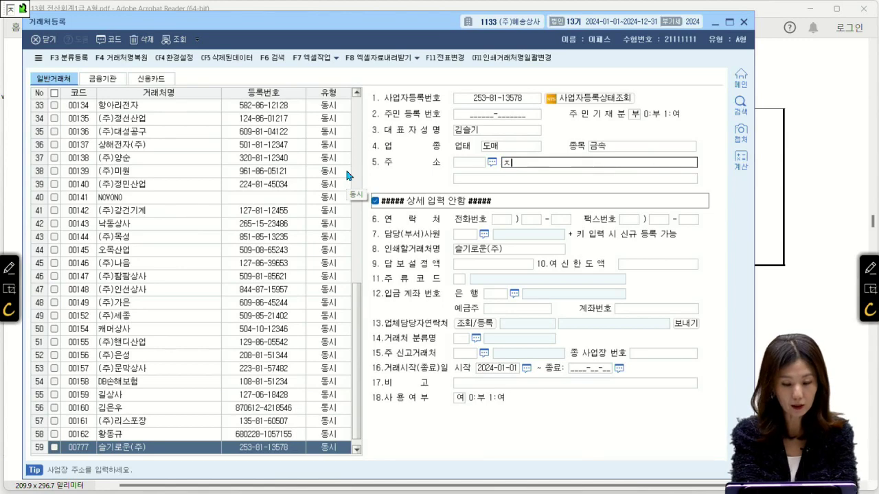
pyautogui.write('산광역시 ')
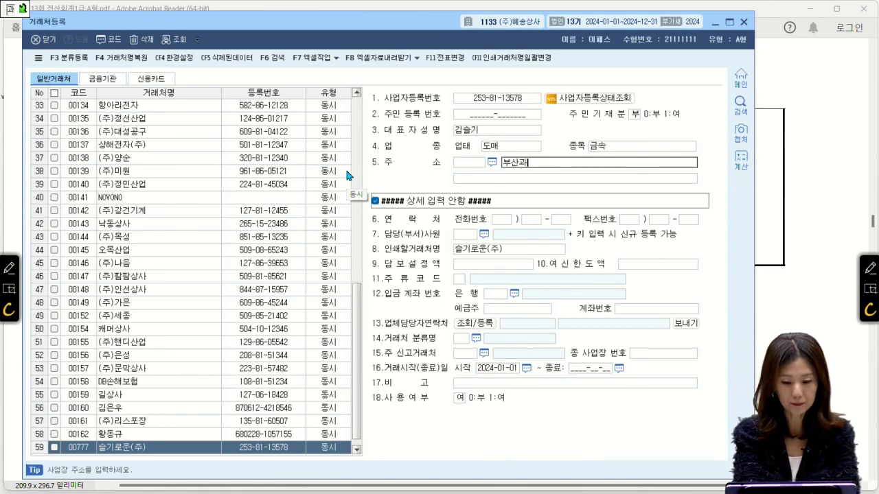
pyautogui.write('부산진구')
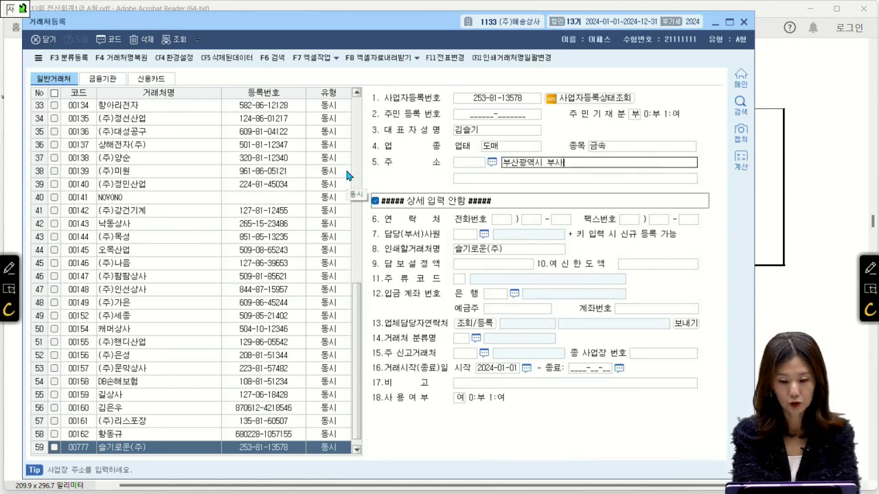
pyautogui.write(' 중앙대로')
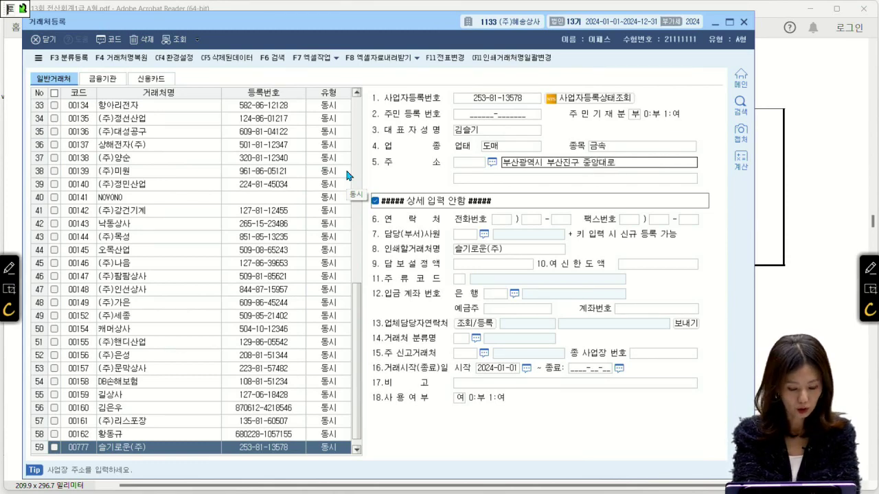
pyautogui.write(' 663')
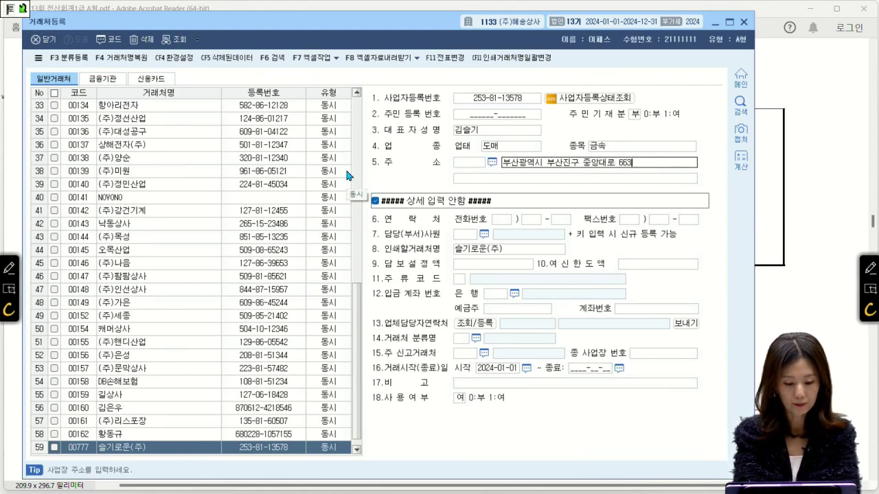
pyautogui.write('(부전동)')
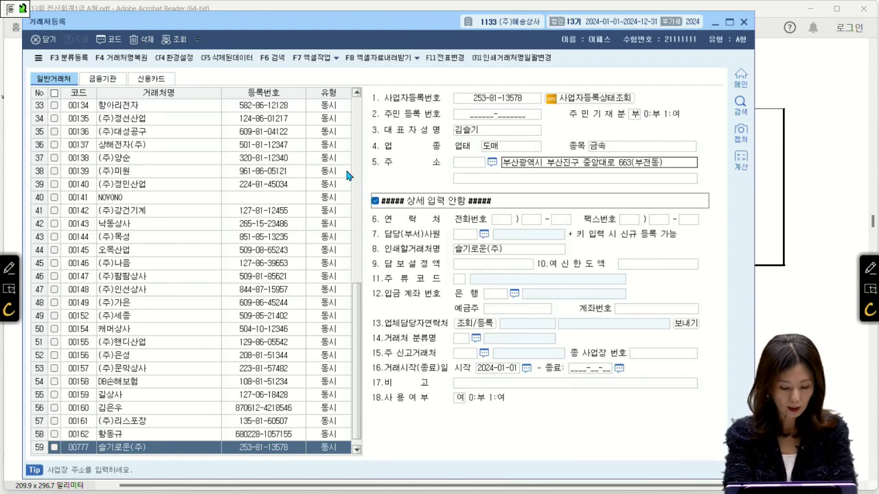
pyautogui.press('Return')
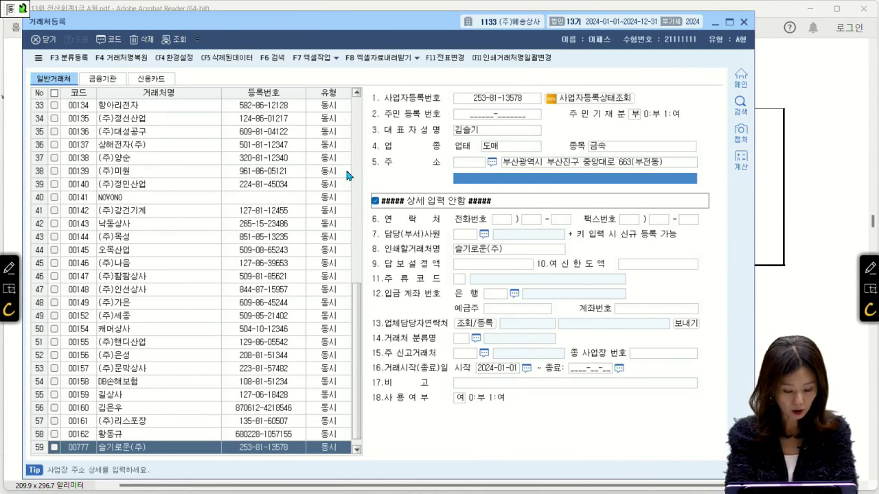
pyautogui.press('Return')
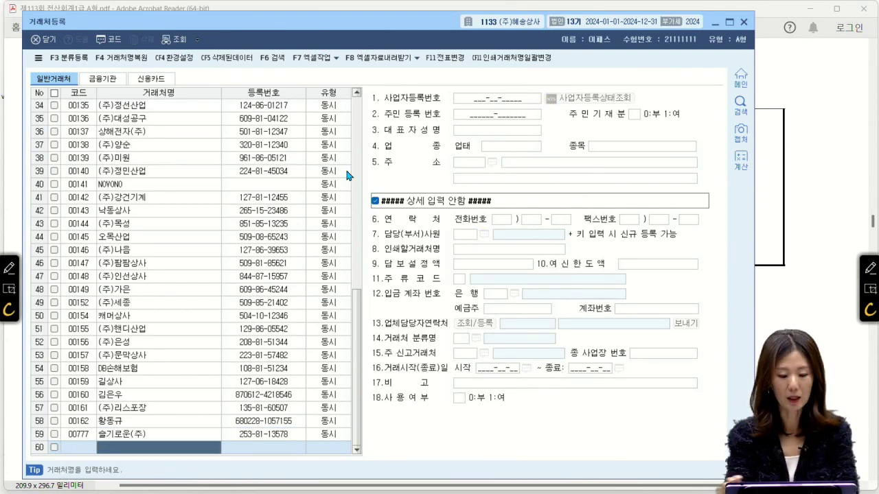
pyautogui.click(43, 38)
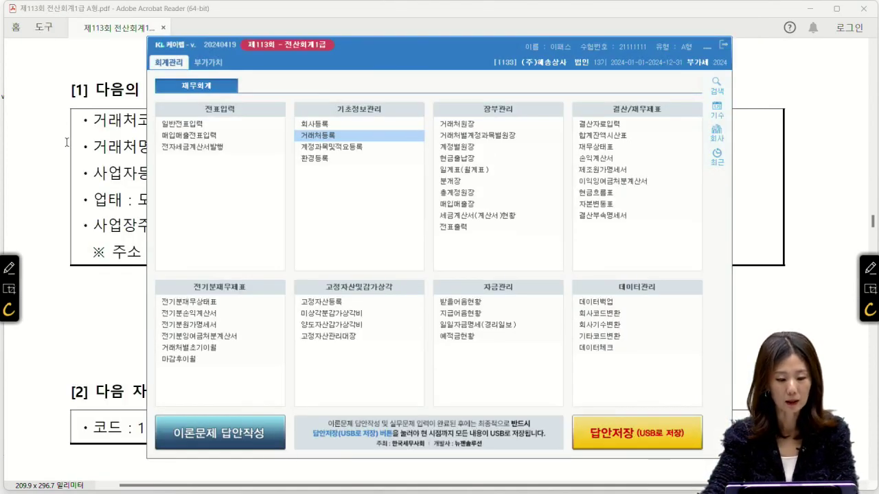
# - Bring up question [2] in the exam PDF, switch back to KcLep and go to account code 134 in 계정과목및적요등록
pyautogui.click(68, 142)
pyautogui.scroll(-5, 78, 172)
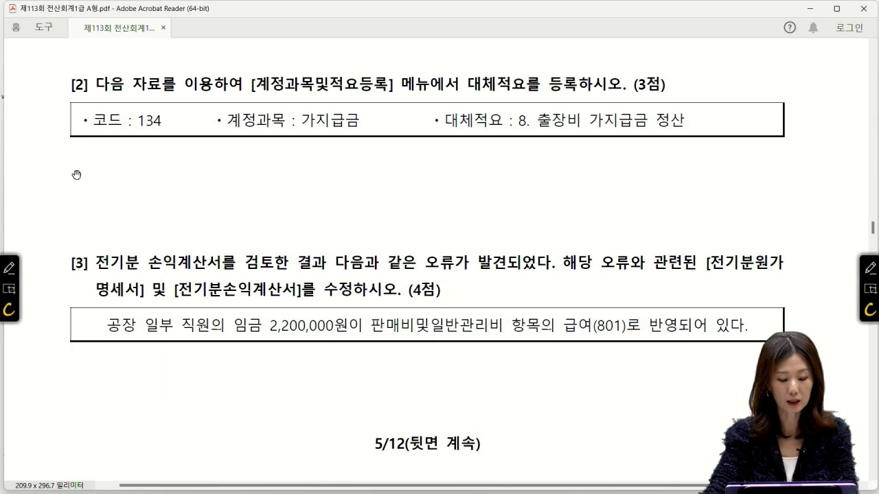
pyautogui.hotkey('alt', 'Tab')
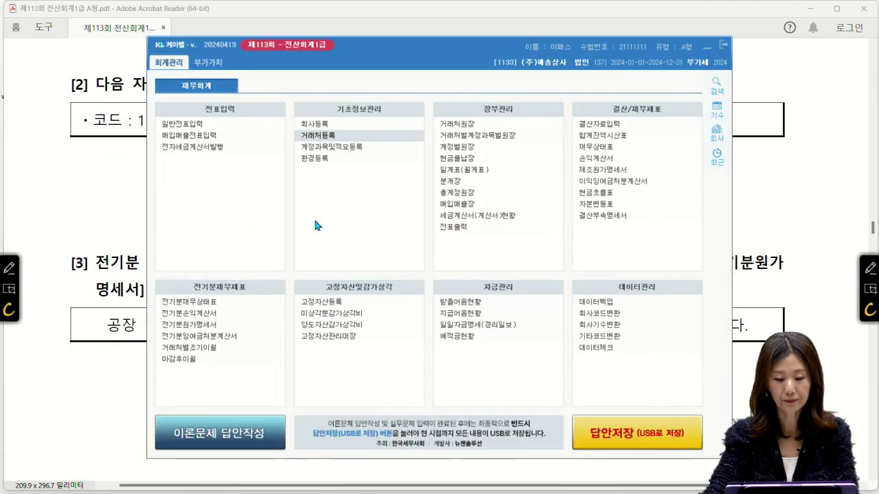
pyautogui.click(314, 148)
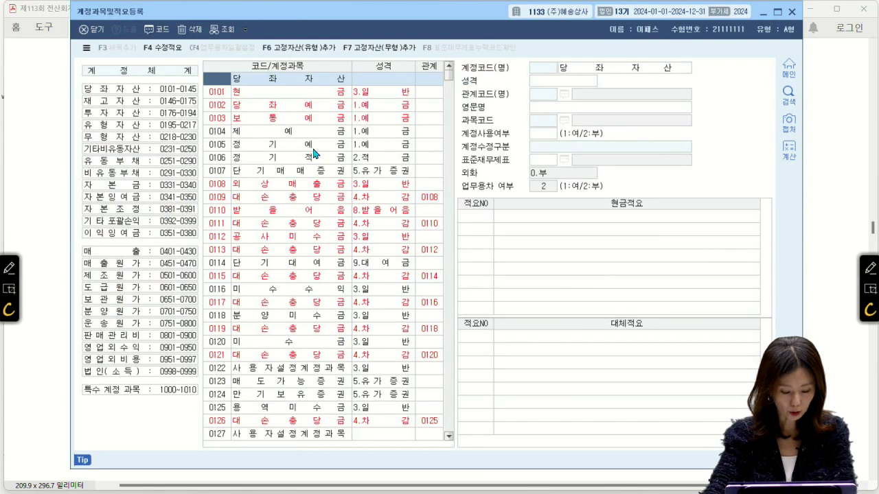
pyautogui.write('13')
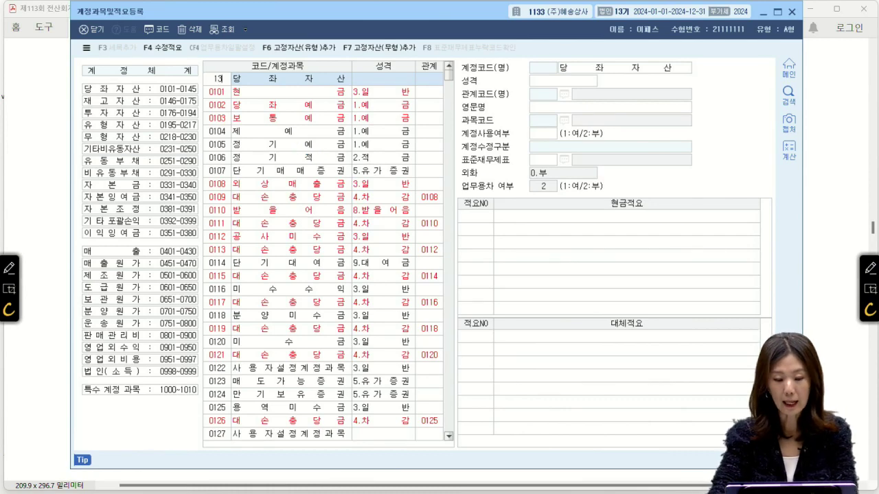
pyautogui.write('4')
pyautogui.press('Return')
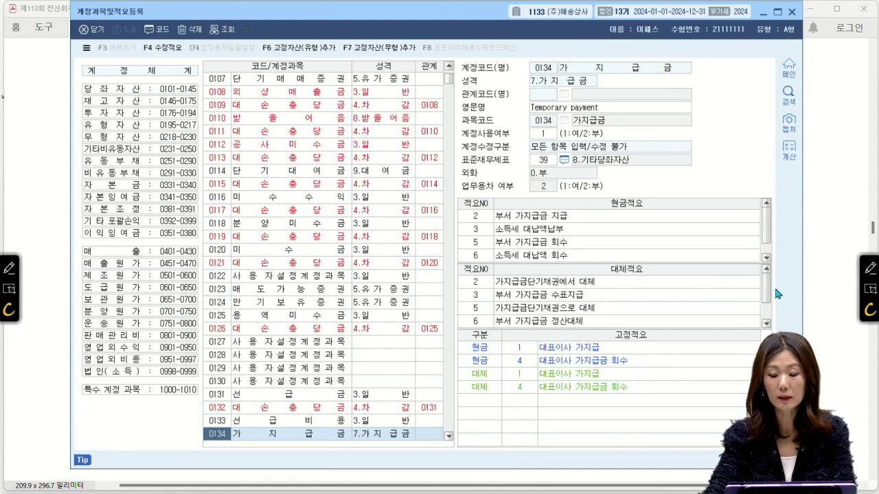
# - Register 대체적요 number 8 as 출장비 가지급금 정산 for the 가지급금 account, and close 계정과목및적요등록
pyautogui.scroll(-1, 773, 302)
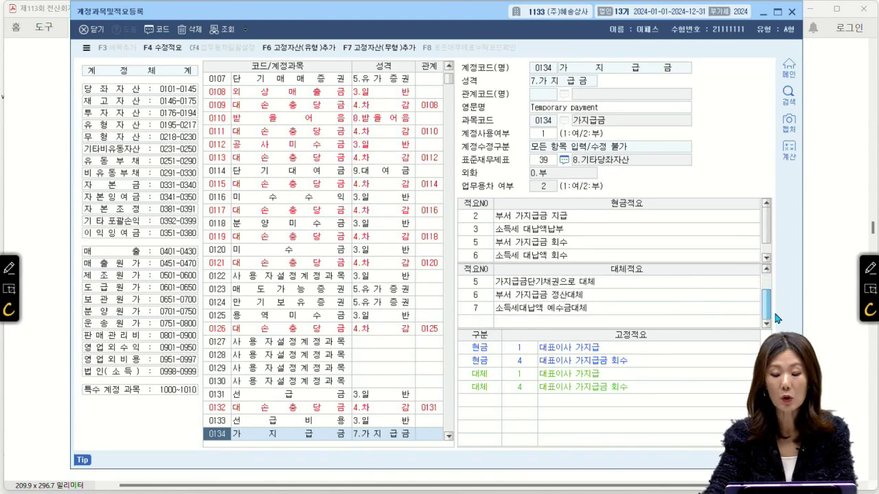
pyautogui.click(480, 322)
pyautogui.write('8')
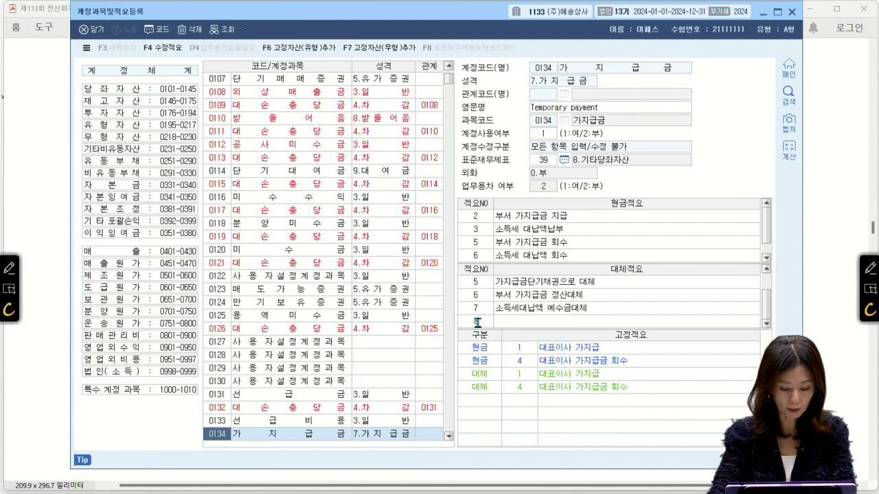
pyautogui.press('Return')
pyautogui.write('dnfwkdd')
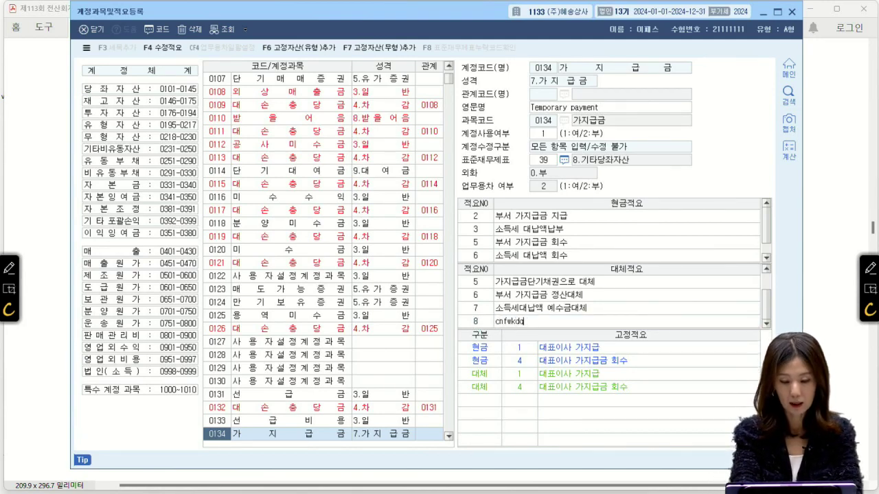
pyautogui.press('BackSpace')
pyautogui.press('BackSpace')
pyautogui.press('BackSpace')
pyautogui.press('BackSpace')
pyautogui.press('BackSpace')
pyautogui.press('BackSpace')
pyautogui.press('BackSpace')
pyautogui.press('Hangul')
pyautogui.write('출ㅈ장비 가지급금 정산')
pyautogui.press('Return')
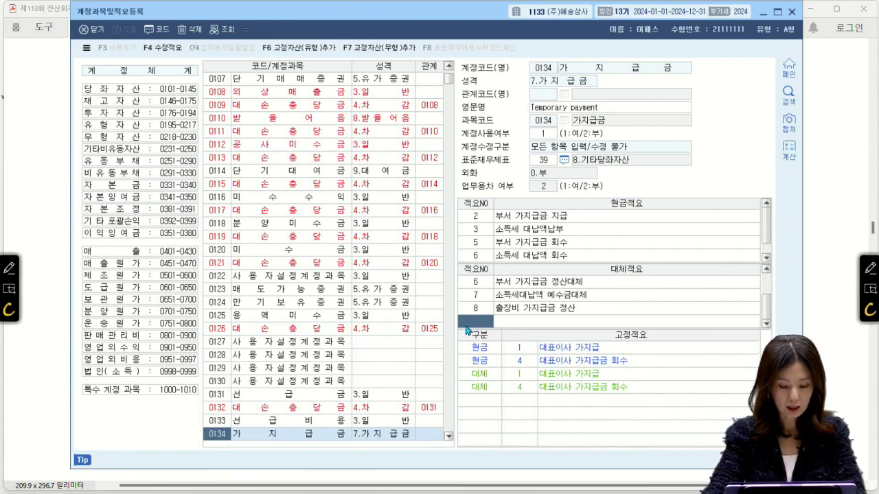
pyautogui.click(88, 29)
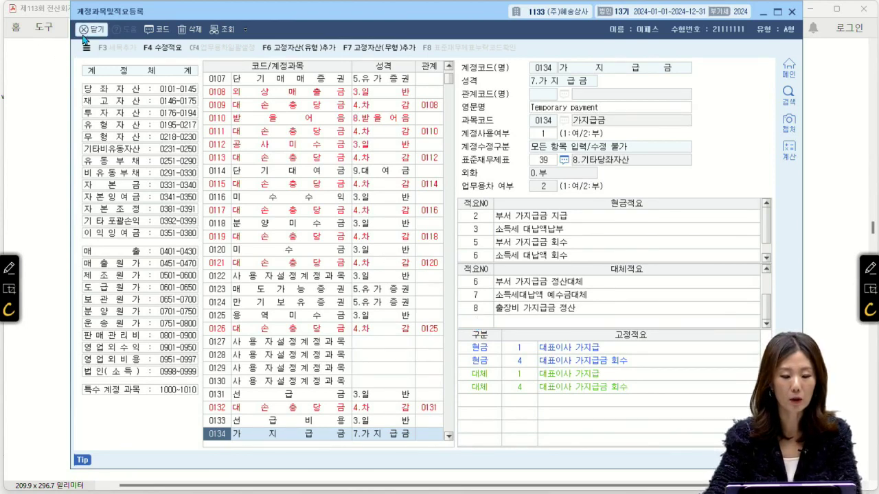
pyautogui.click(85, 31)
# - Switch to the exam PDF in Acrobat Reader, bring up question [3] and turn on the screen drawing tool
pyautogui.click(76, 198)
pyautogui.scroll(-6, 75, 198)
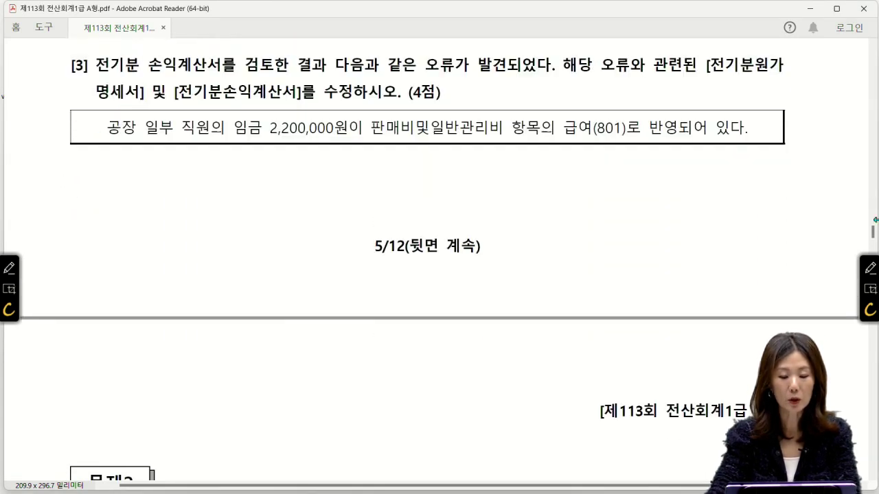
pyautogui.click(866, 271)
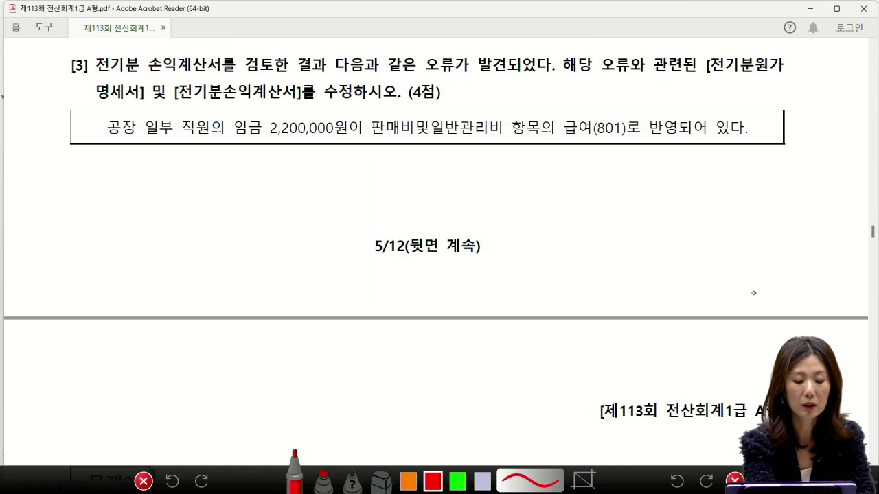
# - Handwrite 제조원가명세서 → 손익계산서 → in red below the boxed text of question [3]
pyautogui.moveTo(172, 168)
pyautogui.mouseDown()
pyautogui.moveTo(180, 192)
pyautogui.moveTo(199, 180)
pyautogui.moveTo(203, 201)
pyautogui.moveTo(229, 172)
pyautogui.moveTo(251, 202)
pyautogui.moveTo(261, 172)
pyautogui.moveTo(272, 195)
pyautogui.moveTo(291, 169)
pyautogui.moveTo(306, 184)
pyautogui.moveTo(384, 177)
pyautogui.mouseUp()
pyautogui.moveTo(369, 168)
pyautogui.mouseDown()
pyautogui.moveTo(384, 176)
pyautogui.moveTo(364, 185)
pyautogui.mouseUp()
pyautogui.moveTo(404, 162); pyautogui.dragTo(410, 184)
pyautogui.moveTo(401, 177)
pyautogui.mouseDown()
pyautogui.moveTo(422, 172)
pyautogui.moveTo(422, 199)
pyautogui.moveTo(434, 190)
pyautogui.moveTo(455, 199)
pyautogui.mouseUp()
pyautogui.moveTo(456, 180)
pyautogui.mouseDown()
pyautogui.moveTo(467, 173)
pyautogui.moveTo(473, 184)
pyautogui.mouseUp()
pyautogui.moveTo(464, 183); pyautogui.dragTo(483, 192)
pyautogui.moveTo(481, 175)
pyautogui.mouseDown()
pyautogui.moveTo(493, 199)
pyautogui.moveTo(556, 175)
pyautogui.mouseUp()
pyautogui.moveTo(544, 168); pyautogui.dragTo(556, 176)
pyautogui.moveTo(556, 176); pyautogui.dragTo(545, 182)
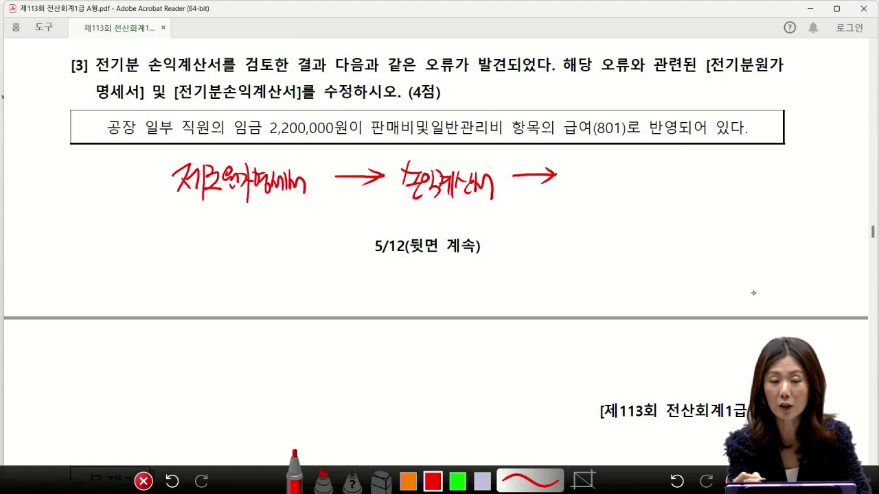
# - Continue the handwritten statement flow with 이익잉여금처분계산서 → 재무상태표
pyautogui.moveTo(572, 170); pyautogui.dragTo(581, 202)
pyautogui.moveTo(588, 172); pyautogui.dragTo(599, 188)
pyautogui.moveTo(603, 171); pyautogui.dragTo(611, 180)
pyautogui.moveTo(605, 186)
pyautogui.mouseDown()
pyautogui.moveTo(615, 192)
pyautogui.moveTo(637, 172)
pyautogui.moveTo(637, 191)
pyautogui.moveTo(659, 192)
pyautogui.mouseUp()
pyautogui.moveTo(659, 172); pyautogui.dragTo(668, 177)
pyautogui.moveTo(658, 188); pyautogui.dragTo(666, 187)
pyautogui.moveTo(666, 185); pyautogui.dragTo(669, 192)
pyautogui.moveTo(672, 182)
pyautogui.mouseDown()
pyautogui.moveTo(751, 182)
pyautogui.moveTo(740, 190)
pyautogui.mouseUp()
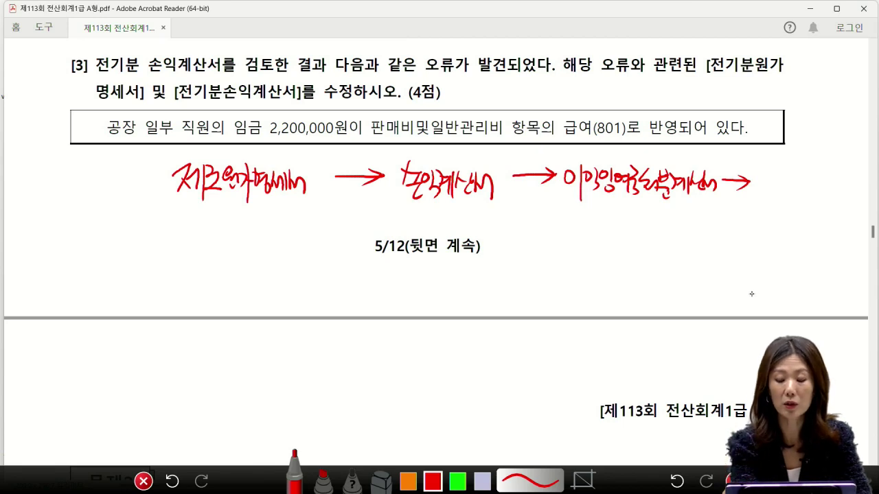
pyautogui.moveTo(751, 164)
pyautogui.mouseDown()
pyautogui.moveTo(773, 189)
pyautogui.moveTo(783, 172)
pyautogui.moveTo(817, 179)
pyautogui.moveTo(825, 193)
pyautogui.mouseUp()
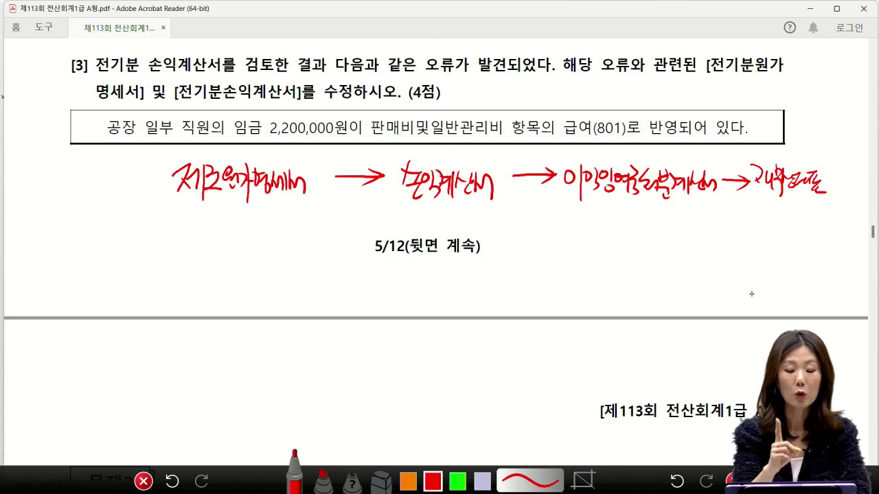
# - Circle 공장 and 2,200,000 in the question, underline 직원의 임금, and mark 원가 in the handwritten 제조원가명세서
pyautogui.moveTo(132, 116)
pyautogui.mouseDown()
pyautogui.moveTo(136, 136)
pyautogui.moveTo(333, 139)
pyautogui.mouseUp()
pyautogui.moveTo(263, 133)
pyautogui.mouseDown()
pyautogui.moveTo(337, 122)
pyautogui.moveTo(310, 147)
pyautogui.mouseUp()
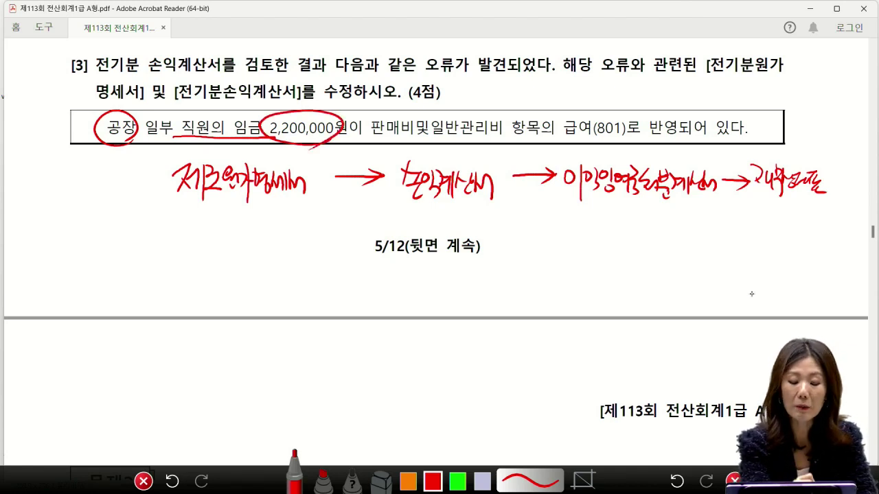
pyautogui.moveTo(230, 197); pyautogui.dragTo(246, 199)
pyautogui.moveTo(217, 156); pyautogui.dragTo(227, 158)
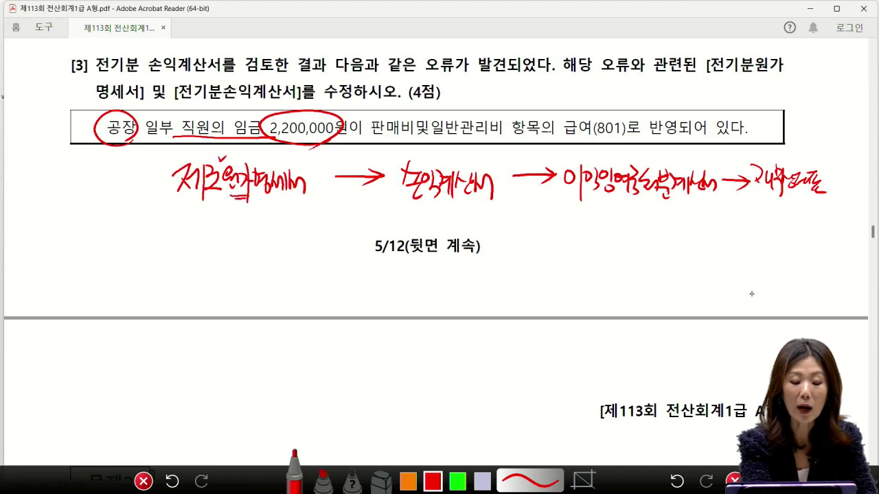
# - Handwrite 임금 2,200,000 below 제조원가명세서
pyautogui.moveTo(195, 217); pyautogui.dragTo(207, 223)
pyautogui.moveTo(198, 230); pyautogui.dragTo(255, 232)
pyautogui.moveTo(258, 222); pyautogui.dragTo(267, 223)
pyautogui.moveTo(246, 240); pyautogui.dragTo(270, 234)
pyautogui.moveTo(277, 225); pyautogui.dragTo(283, 228)
pyautogui.moveTo(293, 228); pyautogui.dragTo(293, 228)
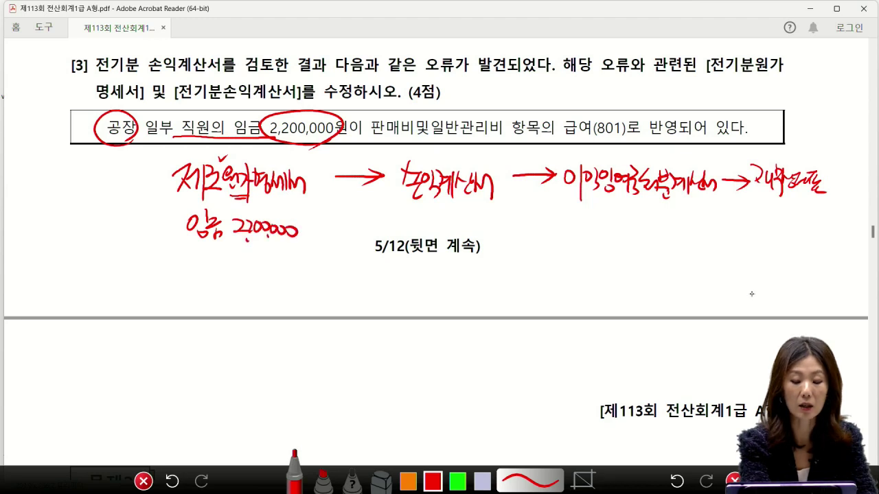
# - Circle 판매비및일반관리비 in the question and emphasize the handwritten 손익계산서 and the arrow leading to it
pyautogui.moveTo(491, 138)
pyautogui.mouseDown()
pyautogui.moveTo(433, 145)
pyautogui.moveTo(474, 127)
pyautogui.mouseUp()
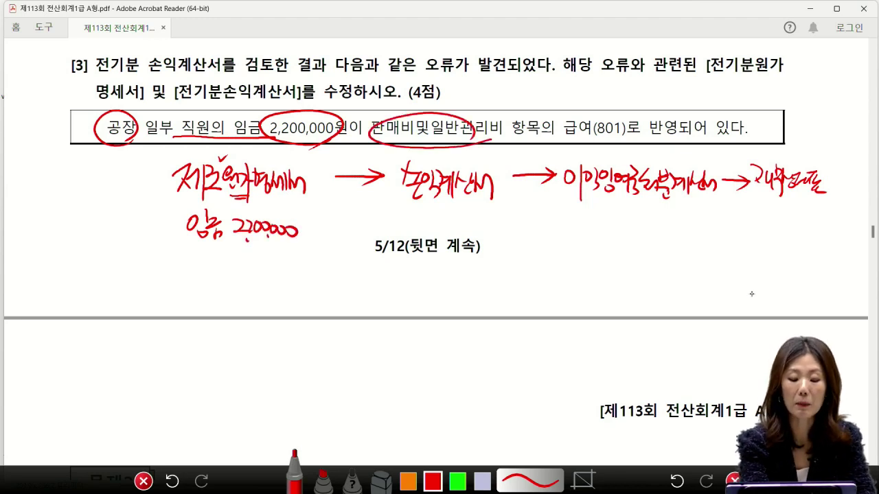
pyautogui.moveTo(340, 178)
pyautogui.mouseDown()
pyautogui.moveTo(385, 180)
pyautogui.moveTo(368, 189)
pyautogui.mouseUp()
pyautogui.moveTo(453, 191); pyautogui.dragTo(489, 192)
pyautogui.moveTo(440, 153); pyautogui.dragTo(480, 155)
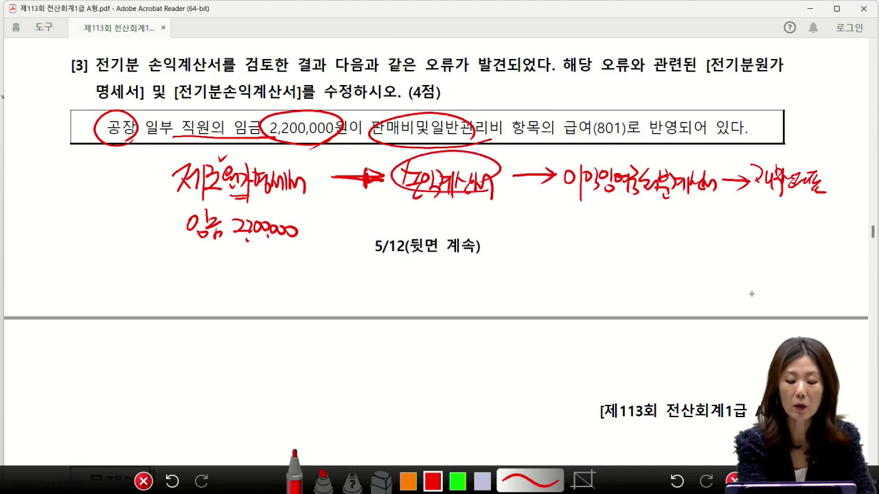
# - Handwrite 급여 2,200,000 below 손익계산서, box and link it with the 임금 amount, and cross out the 급여 amount
pyautogui.moveTo(408, 207)
pyautogui.mouseDown()
pyautogui.moveTo(424, 232)
pyautogui.moveTo(441, 218)
pyautogui.moveTo(442, 232)
pyautogui.moveTo(463, 224)
pyautogui.mouseUp()
pyautogui.moveTo(465, 216)
pyautogui.mouseDown()
pyautogui.moveTo(482, 225)
pyautogui.moveTo(500, 218)
pyautogui.mouseUp()
pyautogui.moveTo(503, 218)
pyautogui.mouseDown()
pyautogui.moveTo(523, 228)
pyautogui.moveTo(403, 240)
pyautogui.moveTo(541, 215)
pyautogui.mouseUp()
pyautogui.moveTo(276, 206)
pyautogui.mouseDown()
pyautogui.moveTo(299, 217)
pyautogui.moveTo(234, 254)
pyautogui.moveTo(309, 218)
pyautogui.moveTo(394, 219)
pyautogui.moveTo(378, 228)
pyautogui.mouseUp()
pyautogui.moveTo(483, 188); pyautogui.dragTo(459, 219)
pyautogui.moveTo(459, 196); pyautogui.dragTo(486, 221)
pyautogui.moveTo(237, 200)
pyautogui.mouseDown()
pyautogui.moveTo(228, 214)
pyautogui.moveTo(244, 191)
pyautogui.mouseUp()
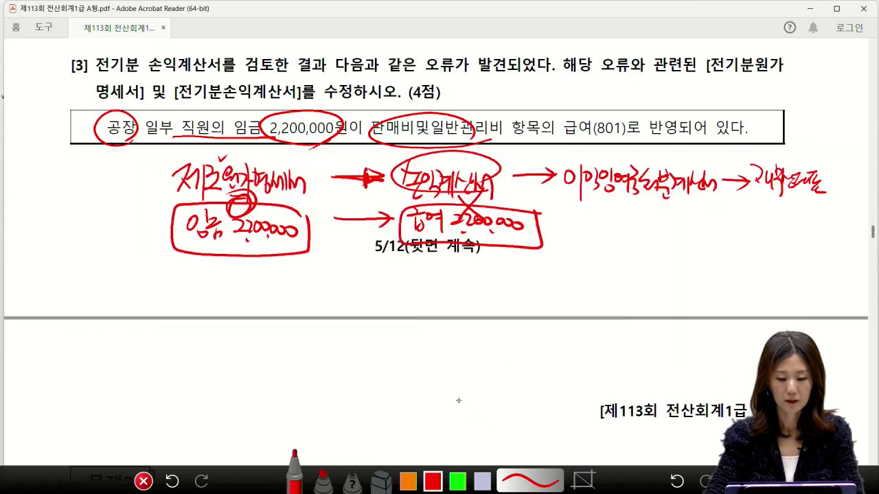
# - Leave the drawing tool and switch to KcLep to open 전기분원가명세서
pyautogui.hotkey('alt', 'Tab')
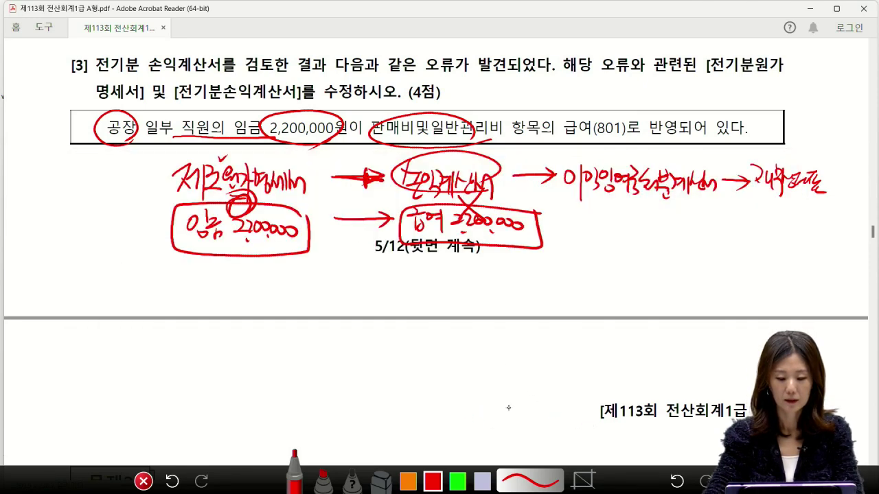
pyautogui.press('Escape')
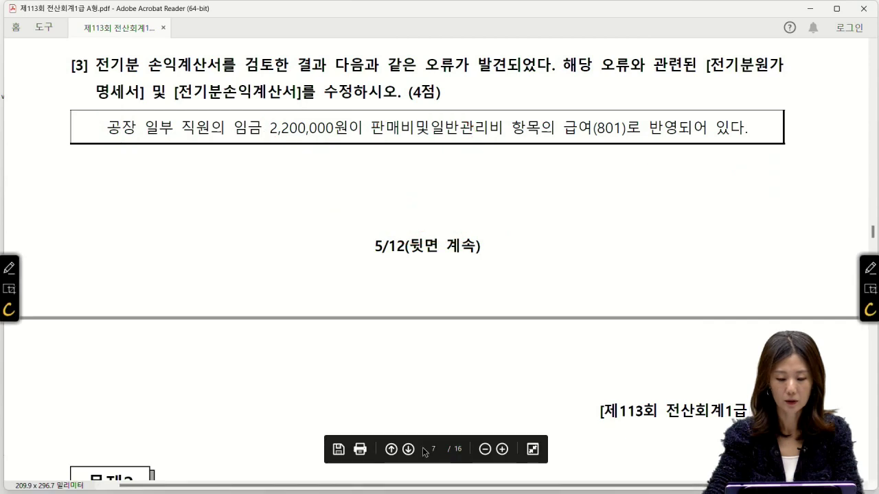
pyautogui.hotkey('alt', 'Tab')
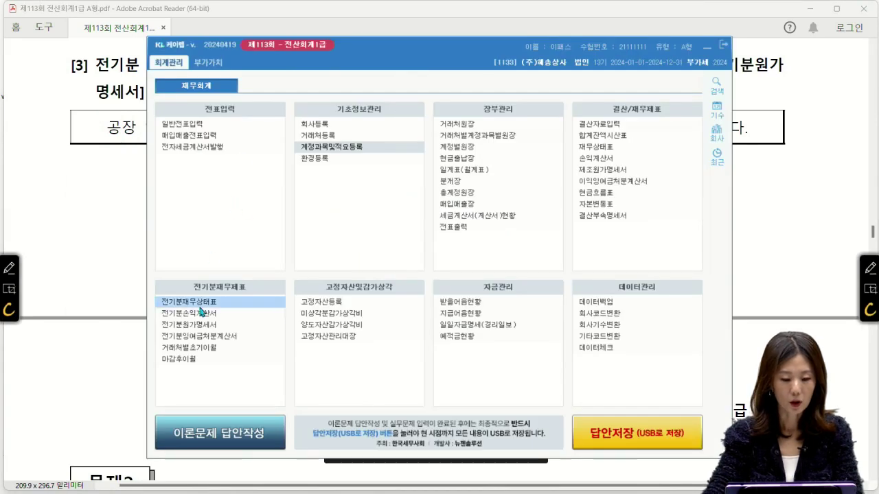
pyautogui.click(197, 327)
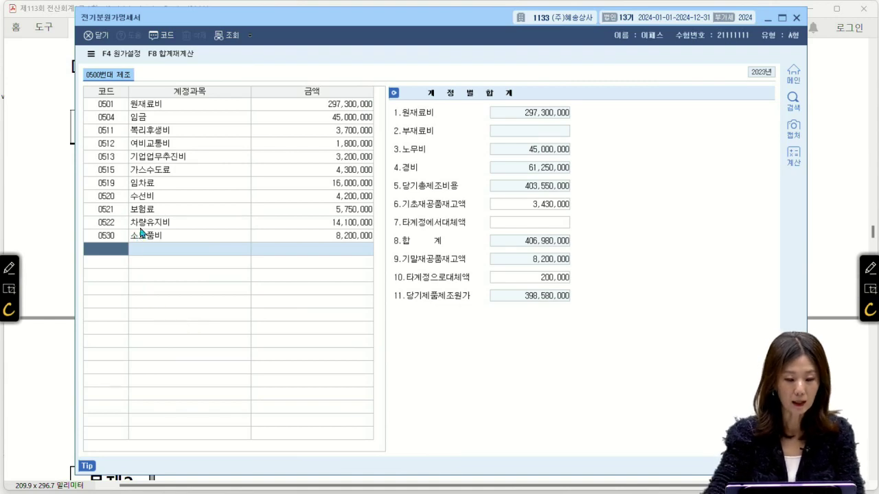
# - Set the amount of 0504 임금 to 47,200,000 in 전기분원가명세서, leaving the 원재료비 details as they are
pyautogui.click(207, 105)
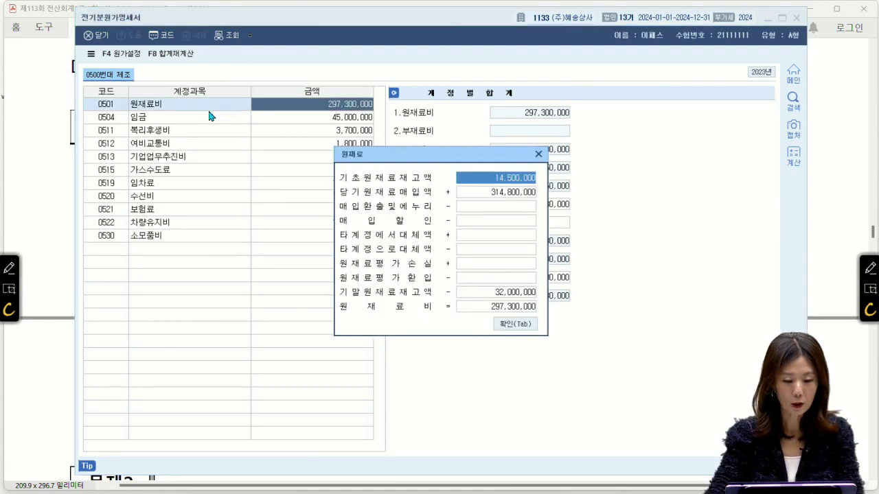
pyautogui.click(538, 154)
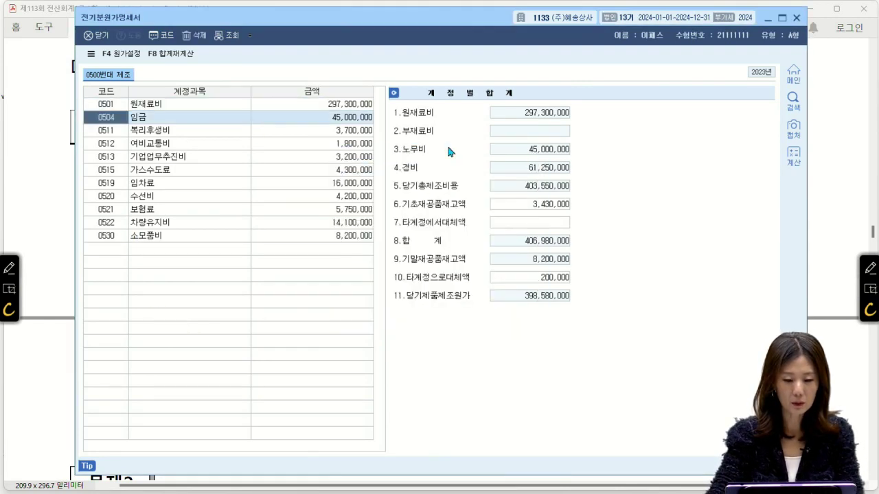
pyautogui.click(359, 124)
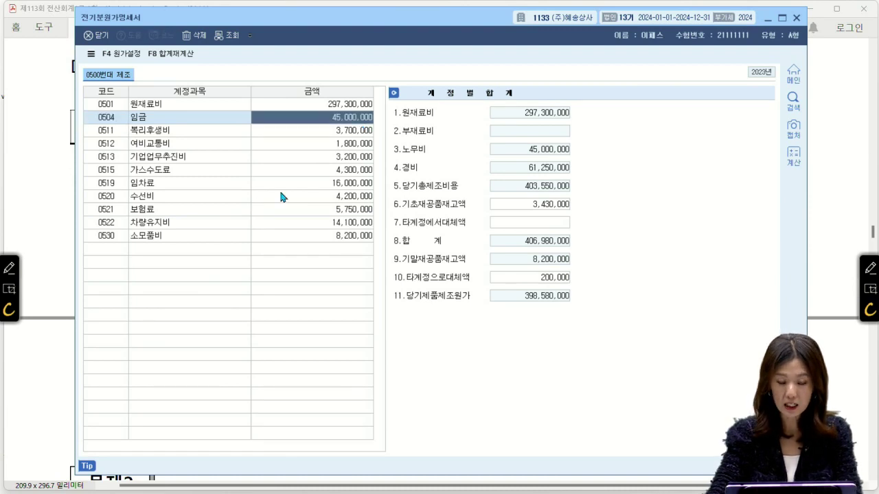
pyautogui.write('47,200,')
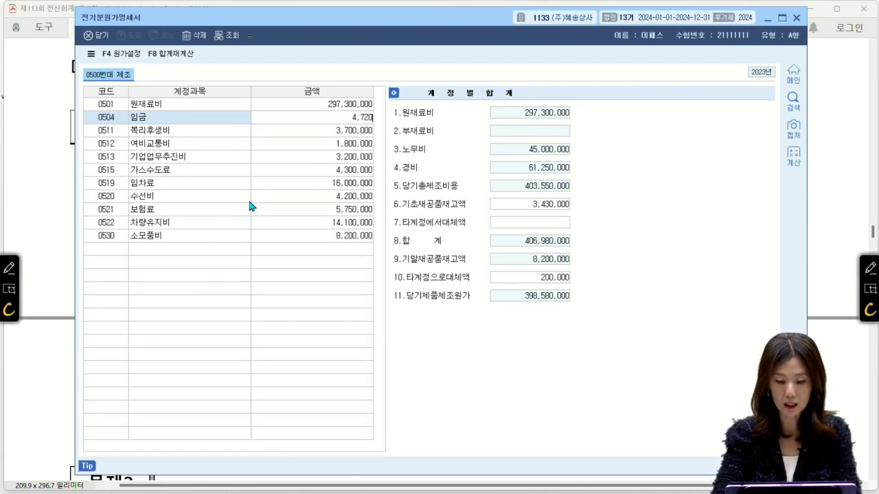
pyautogui.write('000')
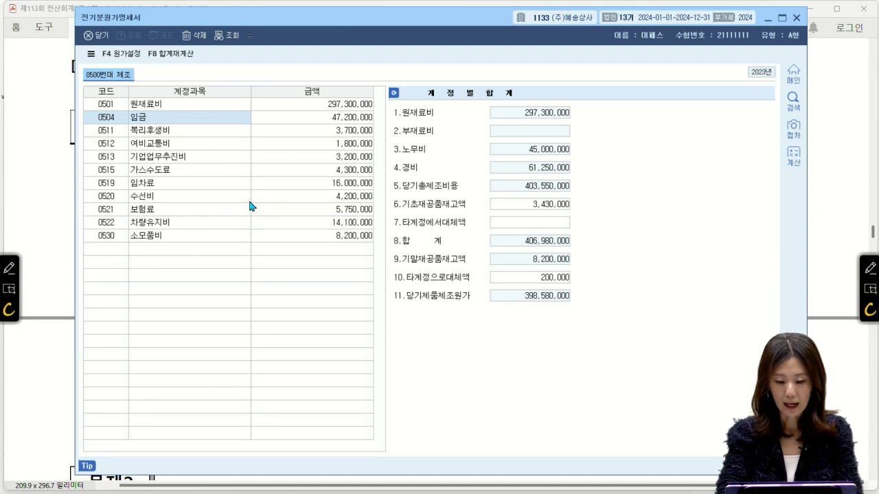
pyautogui.press('Return')
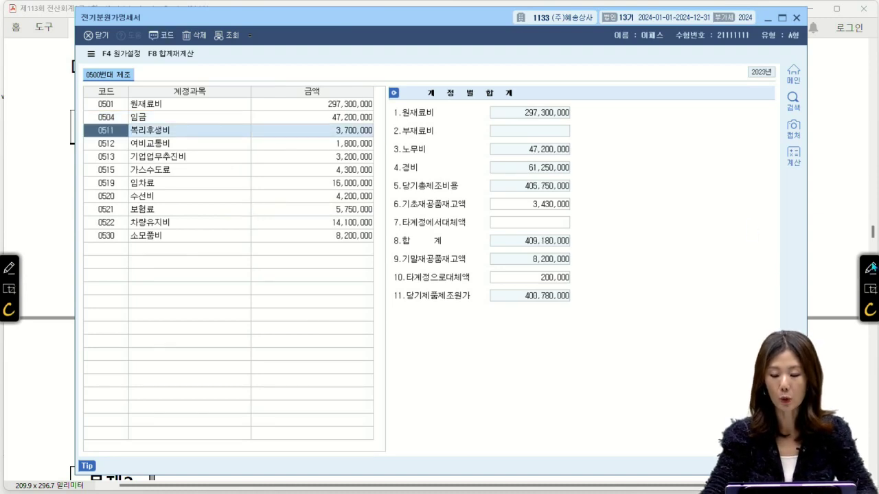
# - Turn on the drawing tool and highlight the 당기제품제조원가 amount with a red circle, an arrow and a star
pyautogui.click(872, 266)
pyautogui.moveTo(563, 308)
pyautogui.mouseDown()
pyautogui.moveTo(529, 284)
pyautogui.moveTo(519, 326)
pyautogui.mouseUp()
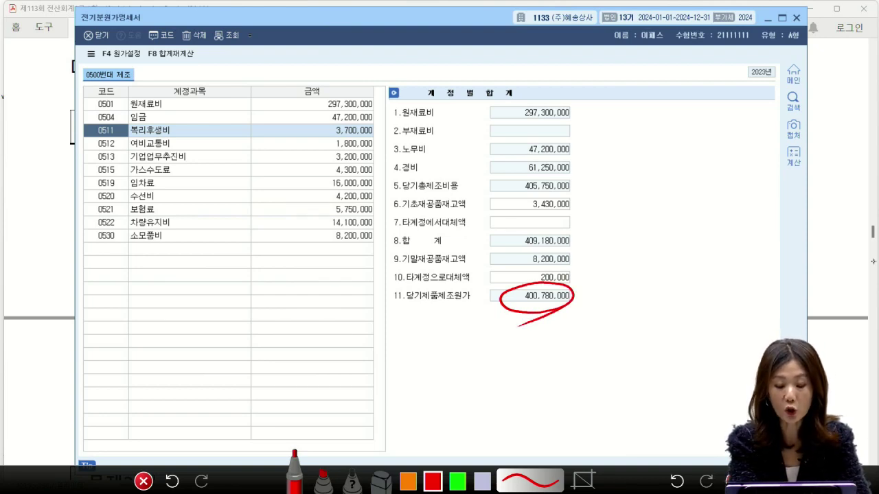
pyautogui.moveTo(573, 301); pyautogui.dragTo(602, 298)
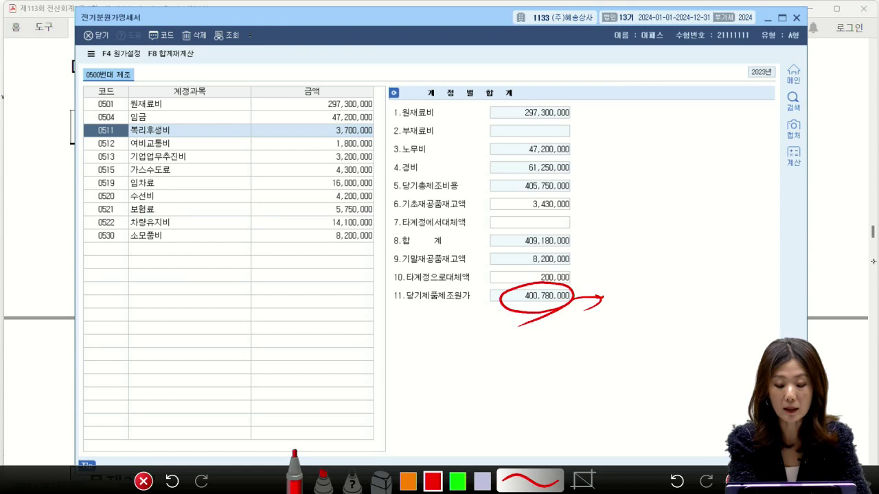
pyautogui.moveTo(494, 277); pyautogui.dragTo(503, 306)
pyautogui.moveTo(486, 292)
pyautogui.mouseDown()
pyautogui.moveTo(512, 302)
pyautogui.moveTo(467, 328)
pyautogui.mouseUp()
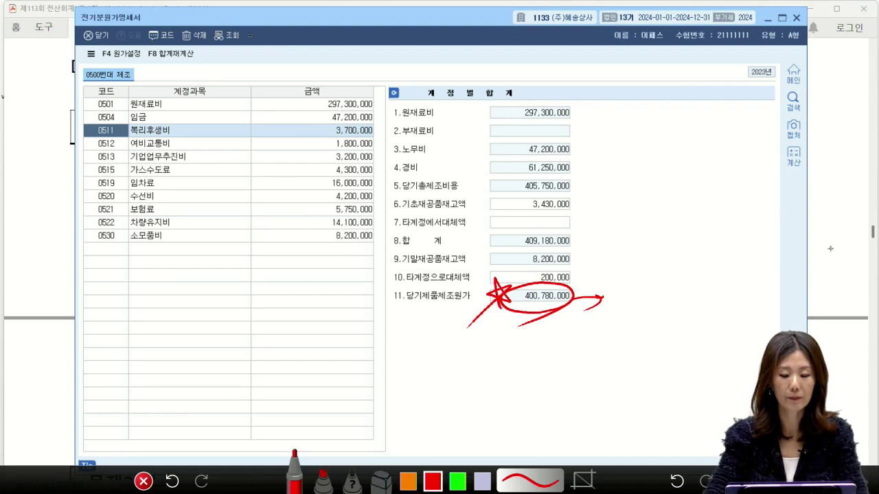
# - Leave the drawing tool, then close 전기분원가명세서 and open 전기분손익계산서 instead
pyautogui.press('Escape')
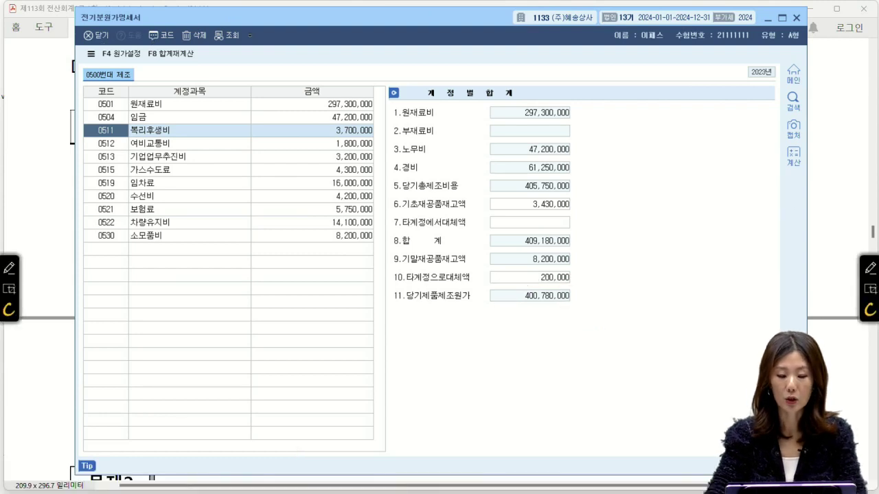
pyautogui.click(102, 35)
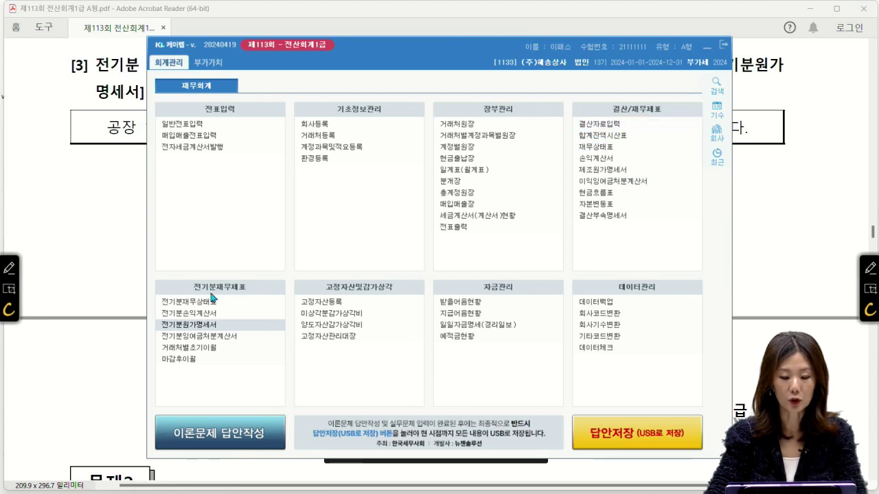
pyautogui.click(203, 314)
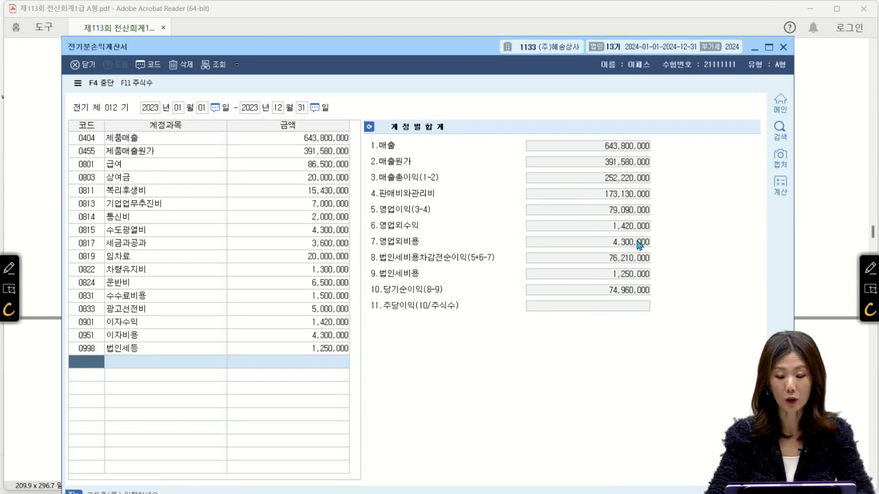
# - Handwrite 당기제품제조원가 400,780,000 over 전기분손익계산서, with the amount boxed and an arrow to the framed 제품매출원가 row
pyautogui.click(866, 265)
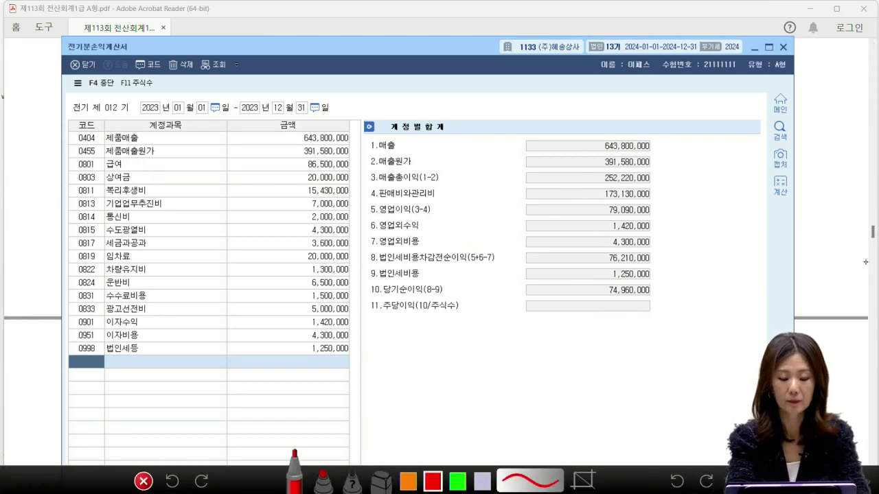
pyautogui.moveTo(381, 333)
pyautogui.mouseDown()
pyautogui.moveTo(402, 347)
pyautogui.moveTo(426, 337)
pyautogui.moveTo(466, 353)
pyautogui.moveTo(491, 348)
pyautogui.moveTo(505, 371)
pyautogui.moveTo(516, 345)
pyautogui.mouseUp()
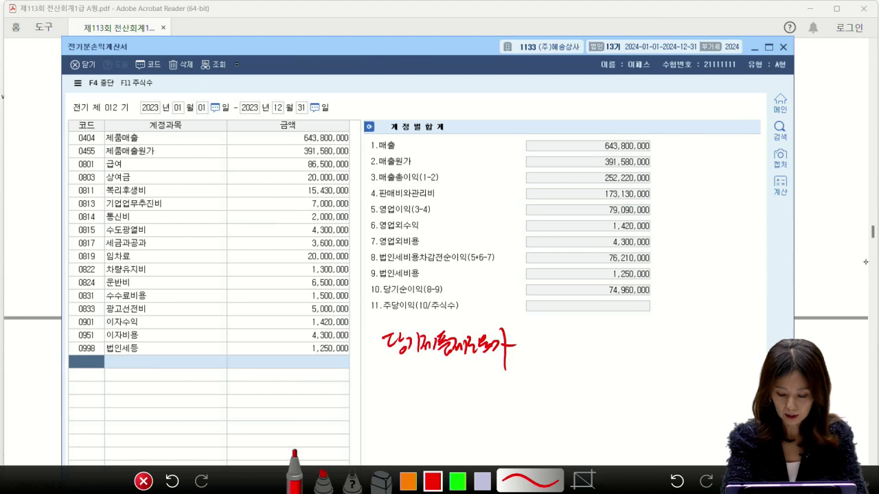
pyautogui.moveTo(530, 334)
pyautogui.mouseDown()
pyautogui.moveTo(550, 344)
pyautogui.moveTo(548, 363)
pyautogui.moveTo(645, 345)
pyautogui.moveTo(524, 368)
pyautogui.moveTo(663, 332)
pyautogui.mouseUp()
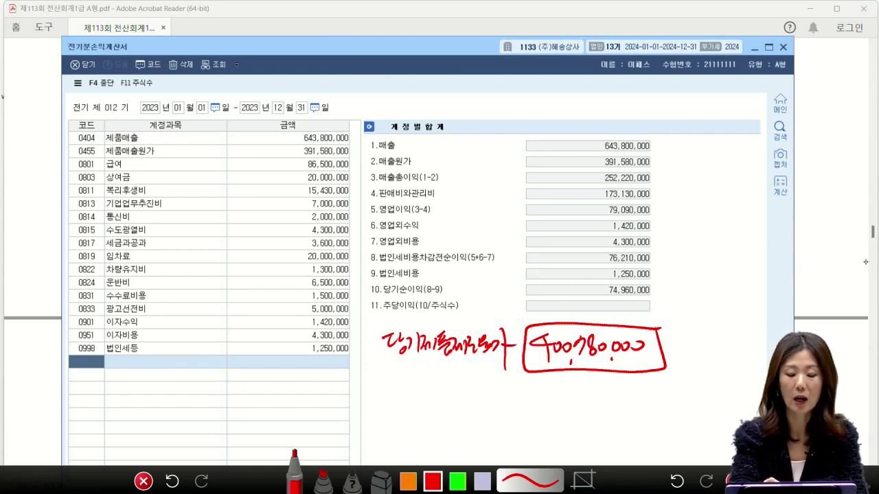
pyautogui.moveTo(431, 324)
pyautogui.mouseDown()
pyautogui.moveTo(431, 152)
pyautogui.moveTo(350, 149)
pyautogui.moveTo(359, 162)
pyautogui.moveTo(360, 153)
pyautogui.moveTo(352, 158)
pyautogui.mouseUp()
pyautogui.moveTo(104, 161)
pyautogui.mouseDown()
pyautogui.moveTo(157, 141)
pyautogui.moveTo(98, 171)
pyautogui.mouseUp()
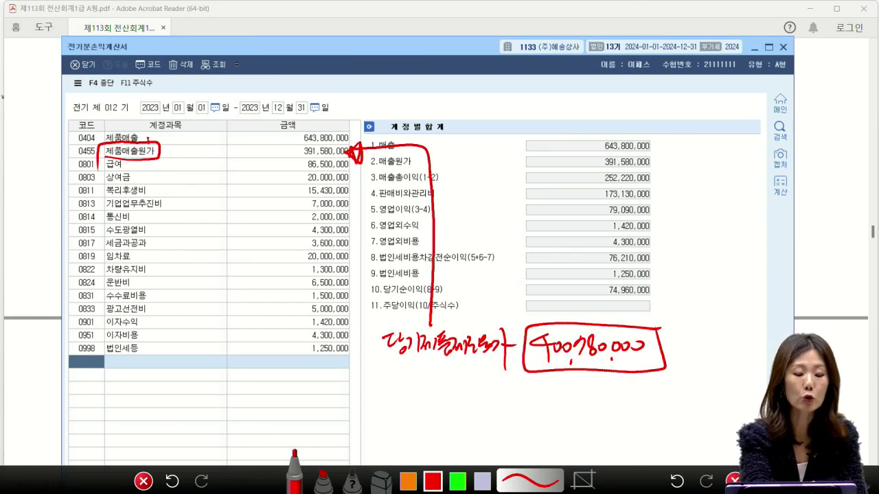
pyautogui.moveTo(148, 140); pyautogui.dragTo(176, 131)
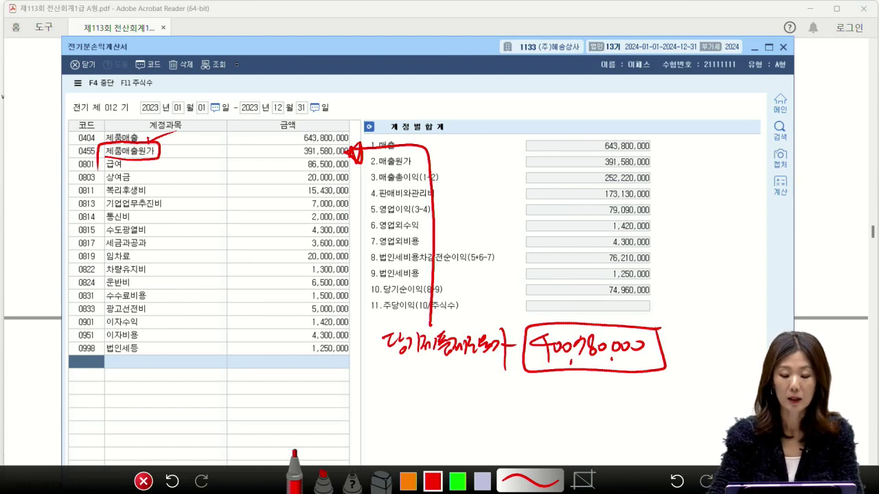
# - Leave the drawing tool and set 당기제품제조원가 to 400,780,000 in the 매출원가 details of 0455 제품매출원가
pyautogui.press('Escape')
pyautogui.click(317, 157)
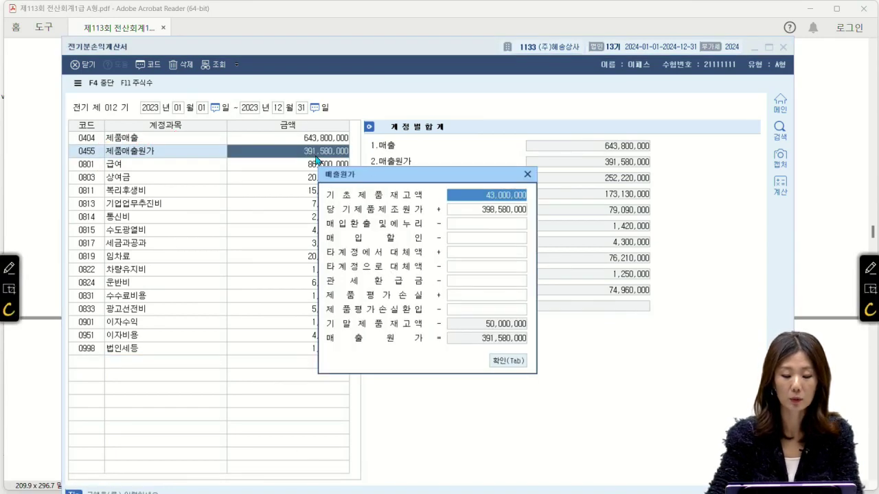
pyautogui.click(453, 209)
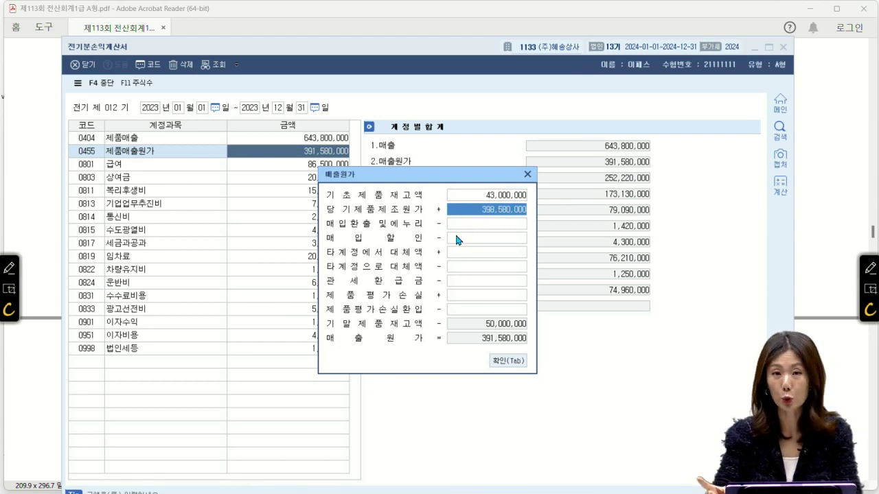
pyautogui.write('400')
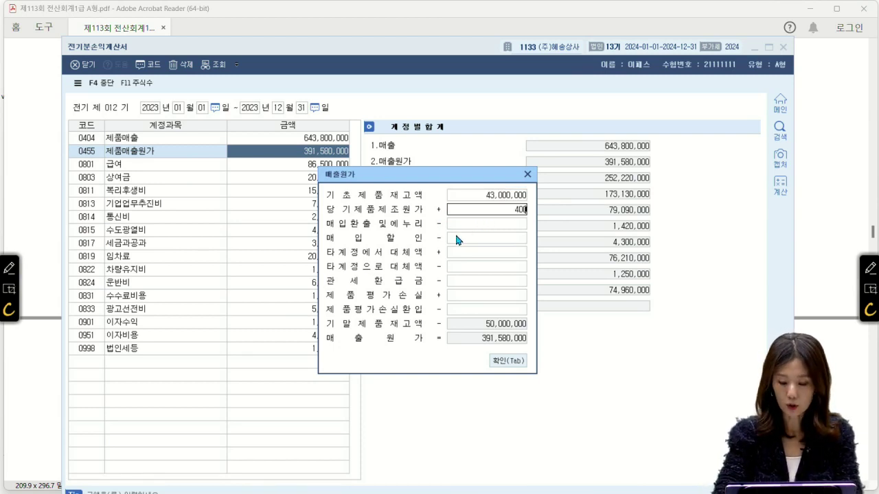
pyautogui.write(',780,000')
pyautogui.press('Return')
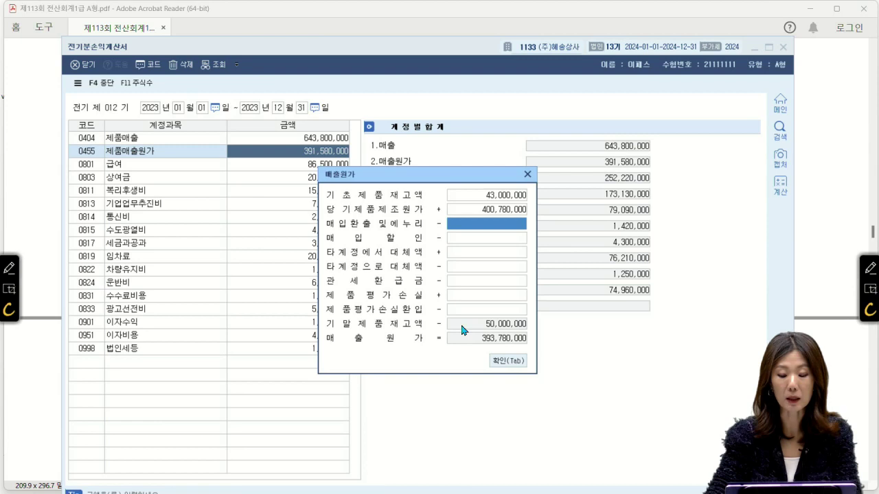
pyautogui.moveTo(395, 176); pyautogui.dragTo(223, 197)
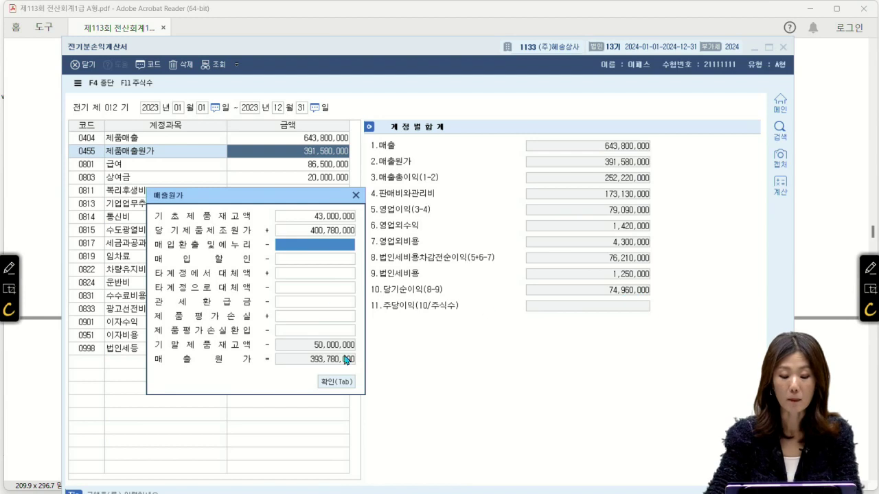
pyautogui.click(342, 383)
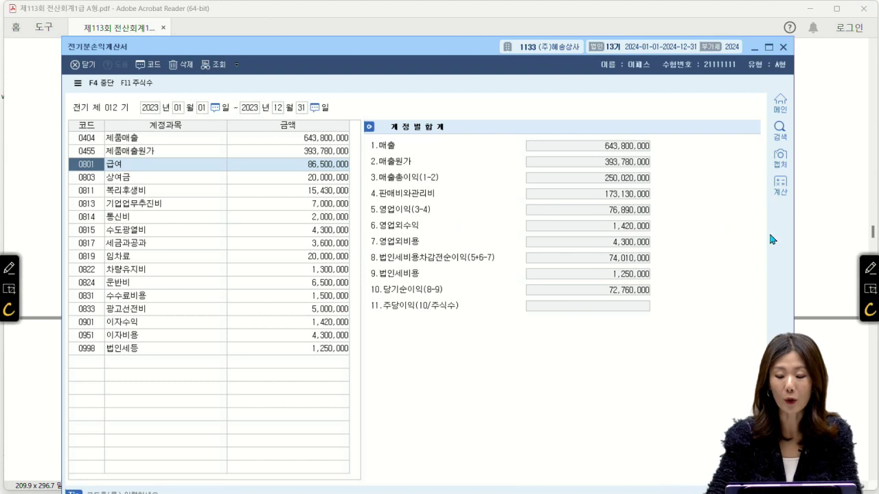
# - Set the amount of 0801 급여 to 84,300,000 in 전기분손익계산서
pyautogui.click(287, 170)
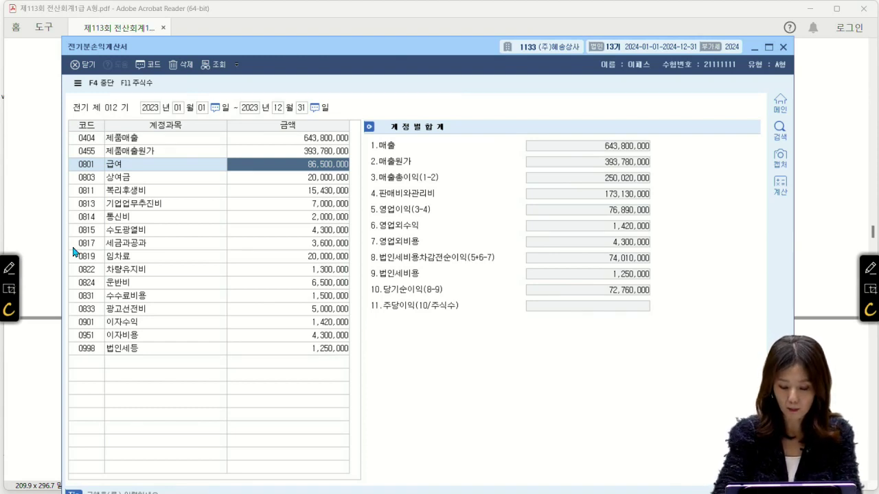
pyautogui.write('84300000')
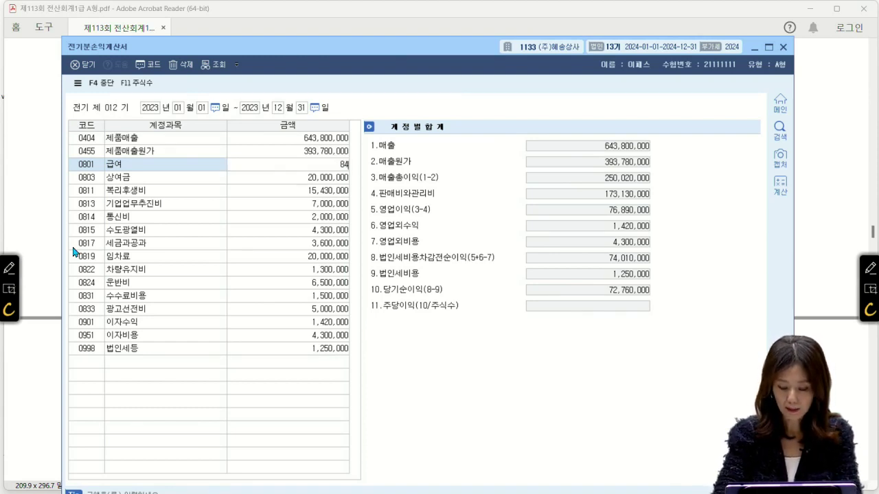
pyautogui.press('Return')
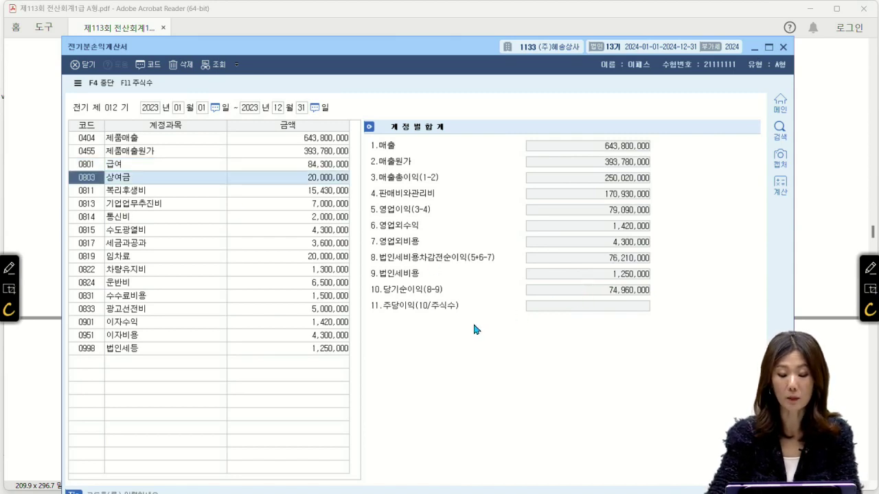
# - Turn on the drawing tool and handwrite +2200000 with an arrow beside 제품매출원가 and −2200000 with an arrow beside 급여
pyautogui.click(869, 268)
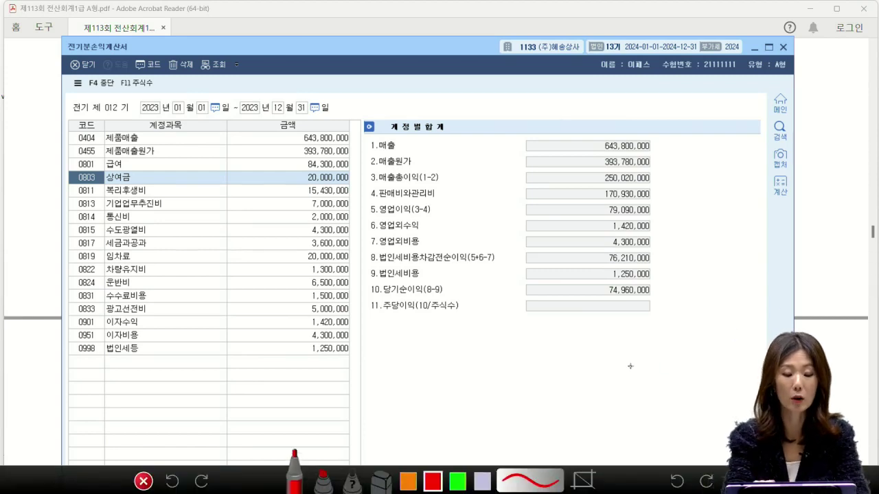
pyautogui.moveTo(352, 156); pyautogui.dragTo(372, 154)
pyautogui.moveTo(368, 149)
pyautogui.mouseDown()
pyautogui.moveTo(368, 159)
pyautogui.moveTo(403, 148)
pyautogui.mouseUp()
pyautogui.moveTo(397, 145)
pyautogui.mouseDown()
pyautogui.moveTo(399, 158)
pyautogui.moveTo(457, 157)
pyautogui.mouseUp()
pyautogui.moveTo(457, 153); pyautogui.dragTo(466, 157)
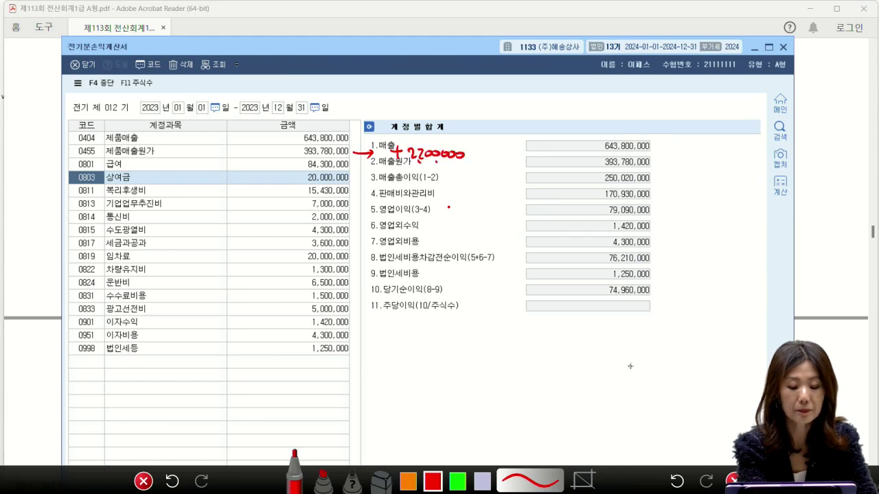
pyautogui.moveTo(344, 169)
pyautogui.mouseDown()
pyautogui.moveTo(396, 167)
pyautogui.moveTo(409, 177)
pyautogui.mouseUp()
pyautogui.moveTo(409, 168)
pyautogui.mouseDown()
pyautogui.moveTo(447, 178)
pyautogui.moveTo(454, 169)
pyautogui.mouseUp()
# - Frame the two handwritten differences, circle 당기순이익 and mark its amount with an X, and leave the drawing tool
pyautogui.moveTo(483, 140)
pyautogui.mouseDown()
pyautogui.moveTo(464, 184)
pyautogui.moveTo(471, 147)
pyautogui.mouseUp()
pyautogui.moveTo(447, 294)
pyautogui.mouseDown()
pyautogui.moveTo(373, 287)
pyautogui.moveTo(438, 309)
pyautogui.mouseUp()
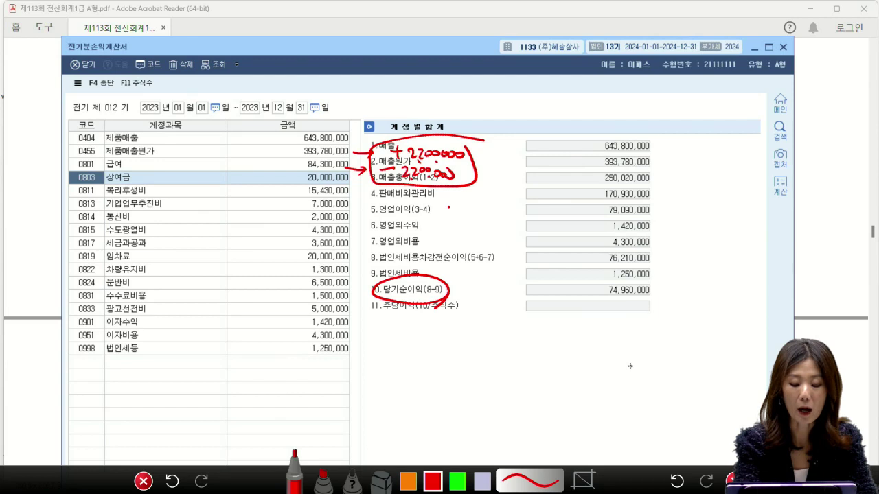
pyautogui.moveTo(663, 286)
pyautogui.mouseDown()
pyautogui.moveTo(670, 296)
pyautogui.moveTo(672, 287)
pyautogui.mouseUp()
pyautogui.click(678, 299)
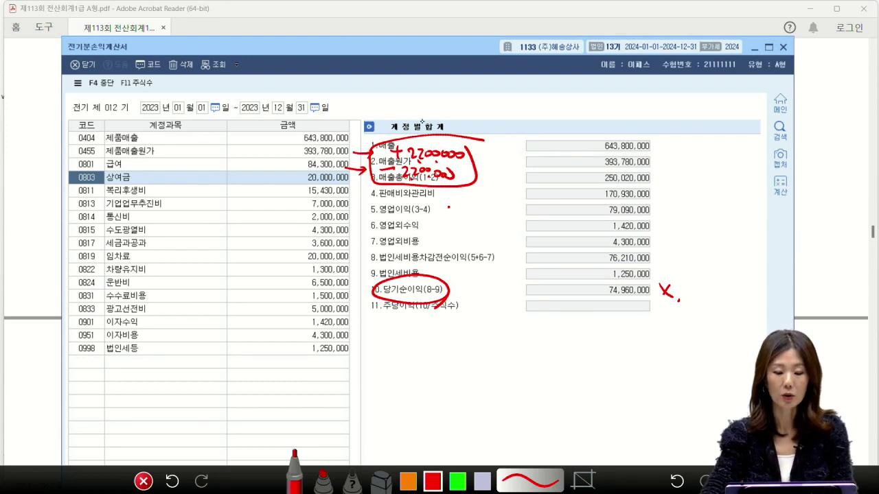
pyautogui.press('Escape')
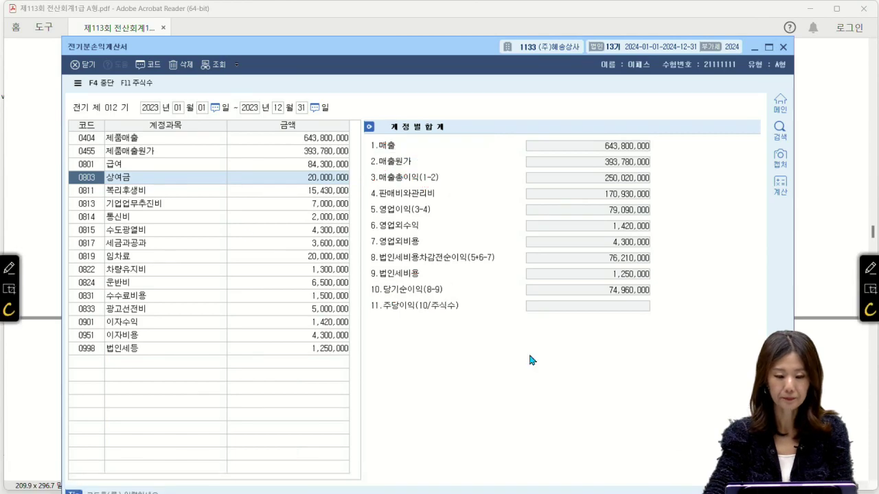
# - Close 전기분손익계산서 and switch to the exam PDF in Adobe Acrobat Reader to read question [1] of 문제2
pyautogui.click(84, 65)
pyautogui.click(84, 65)
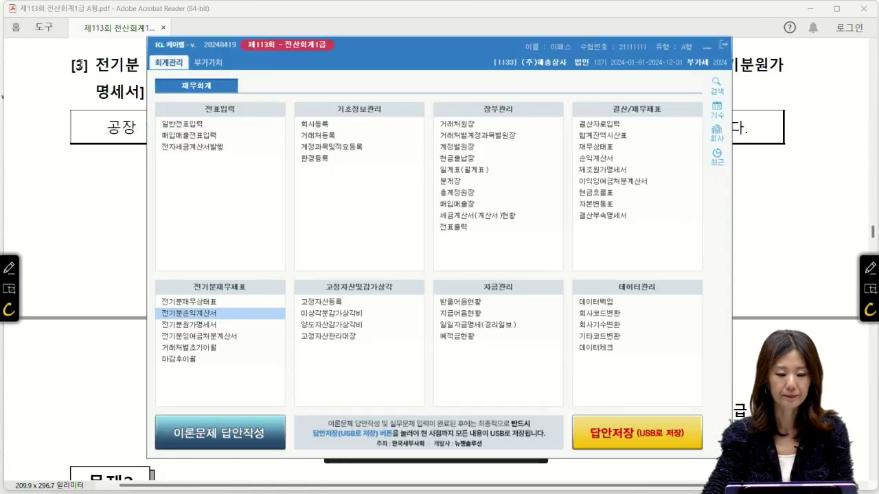
pyautogui.click(125, 221)
pyautogui.scroll(-3, 125, 220)
pyautogui.scroll(-8, 124, 220)
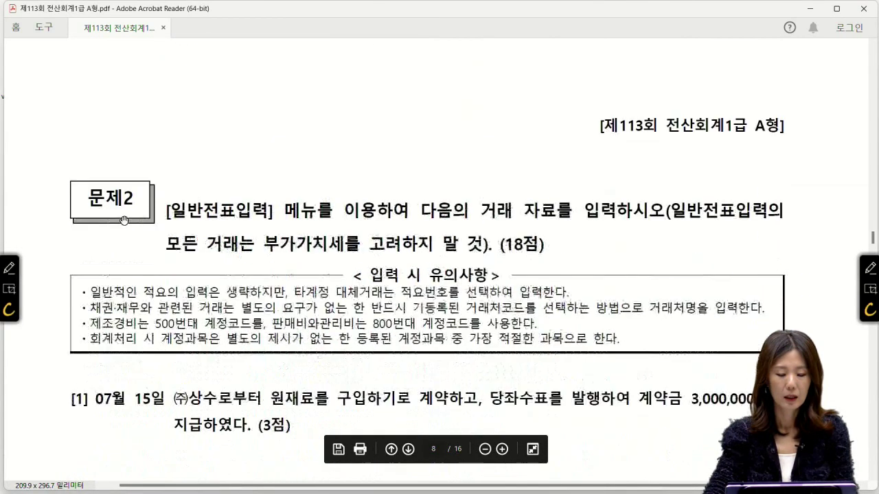
pyautogui.scroll(-2, 124, 220)
pyautogui.scroll(1, 124, 220)
pyautogui.scroll(-3, 125, 221)
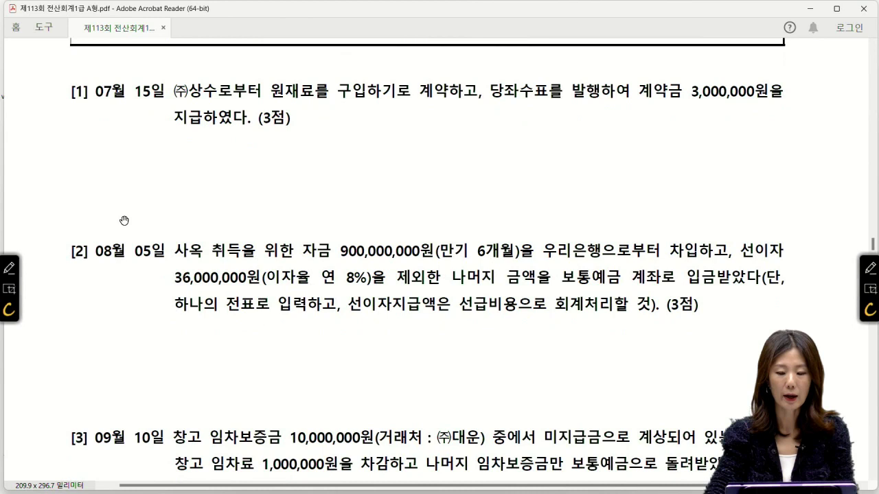
pyautogui.click(870, 268)
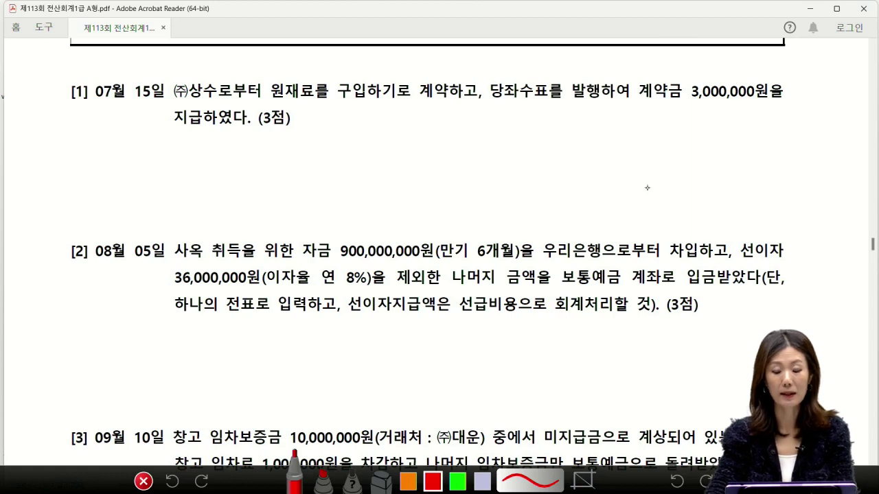
pyautogui.press('Escape')
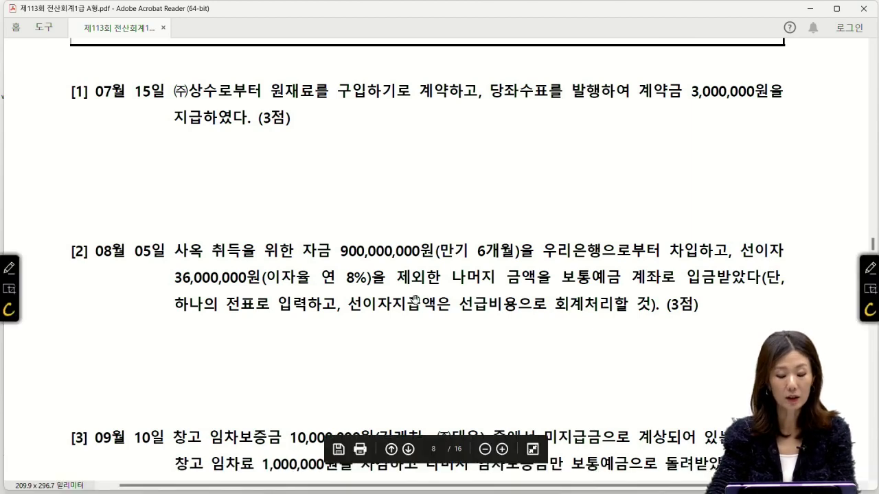
# - Switch back to KcLep, open 일반전표입력 and set the entry date to July 15
pyautogui.hotkey('alt', 'Tab')
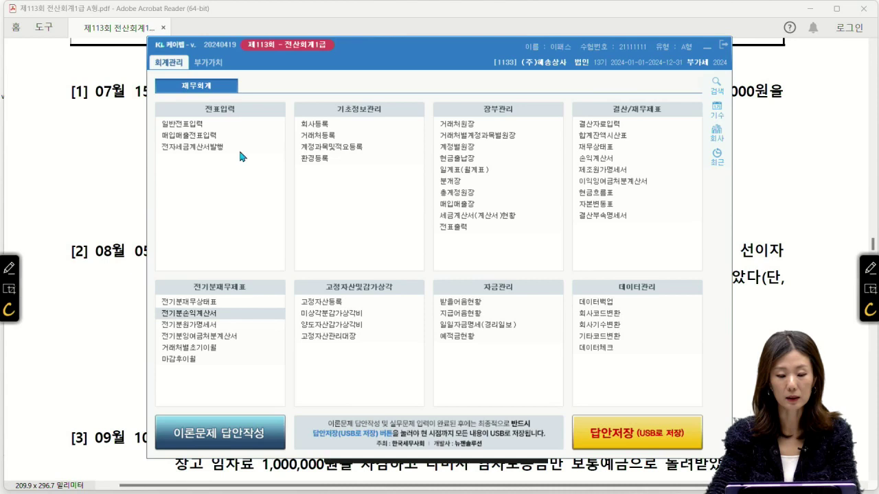
pyautogui.click(209, 127)
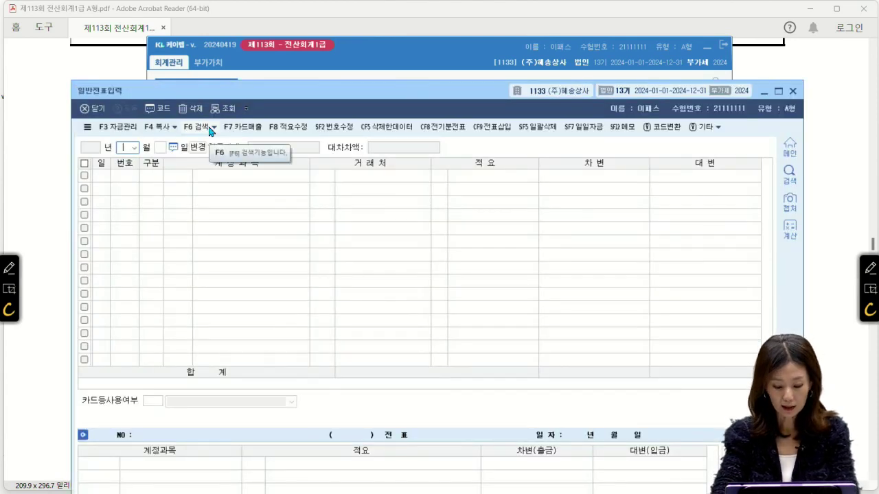
pyautogui.write('0715')
pyautogui.press('Return')
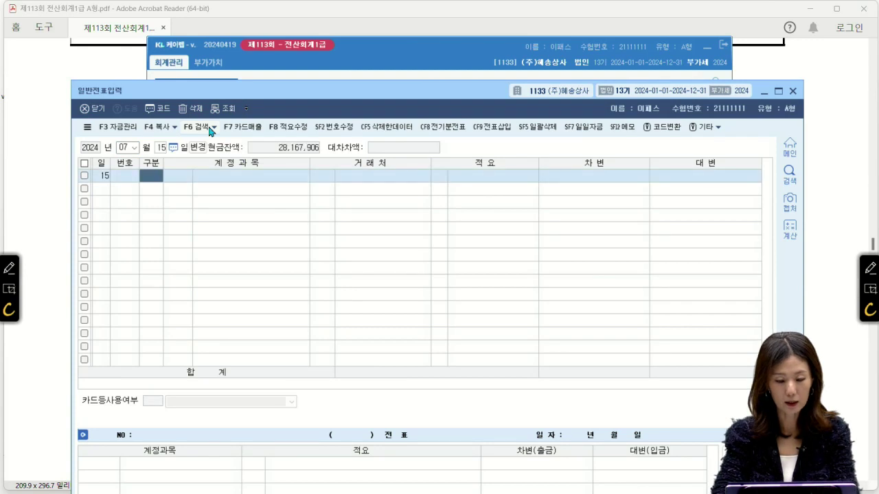
# - Enter the debit line 0131 선급금 with trading partner (주)상수 and amount 3,000,000
pyautogui.write('3')
pyautogui.write('tjs')
pyautogui.press('Return')
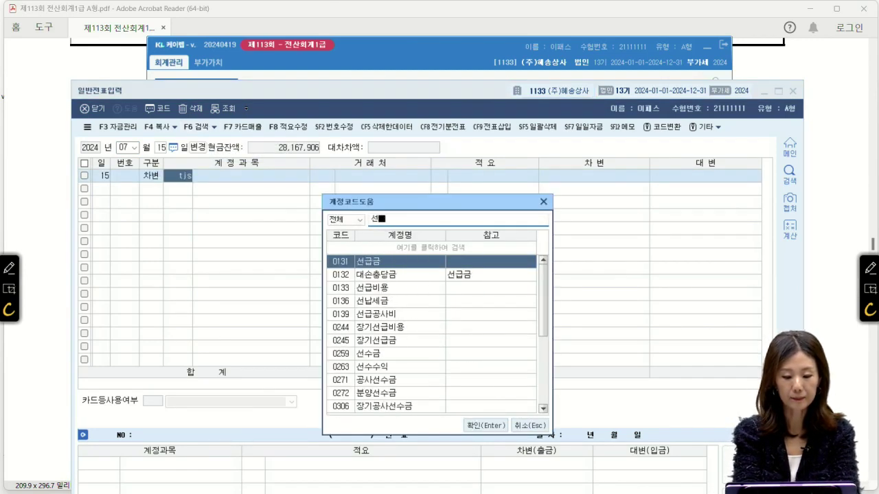
pyautogui.press('Return')
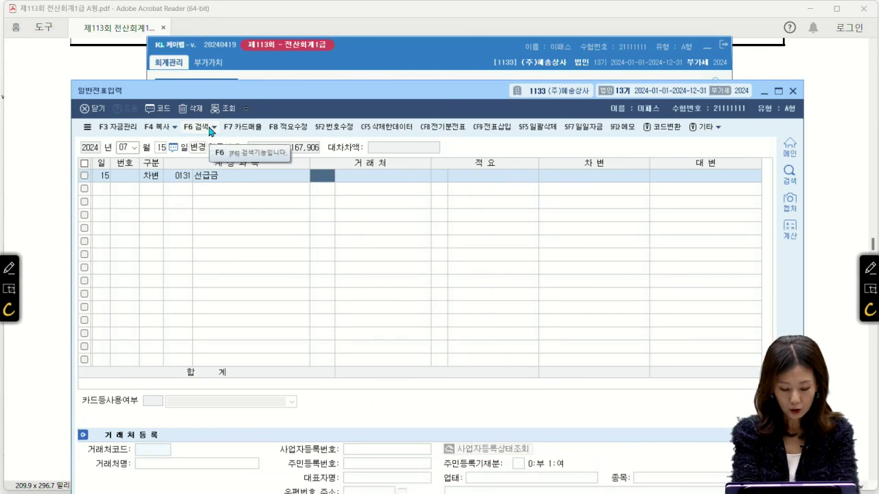
pyautogui.write('상수')
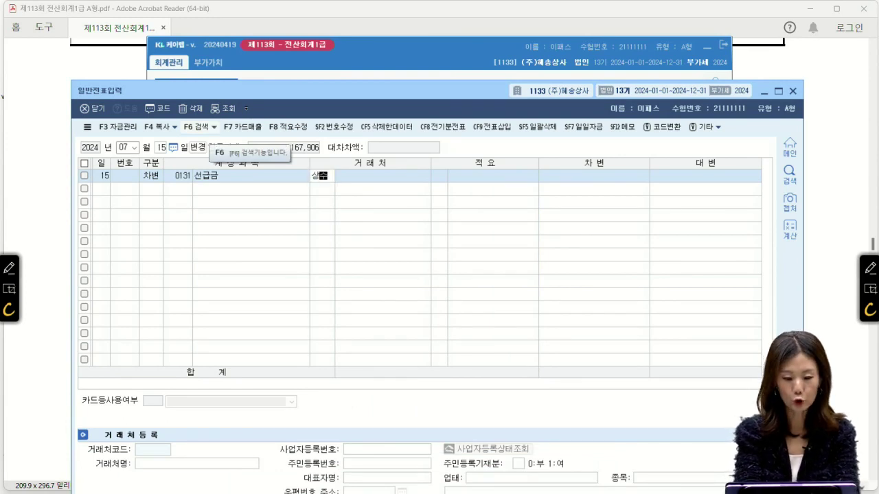
pyautogui.press('Return')
pyautogui.press('Return')
pyautogui.press('Return')
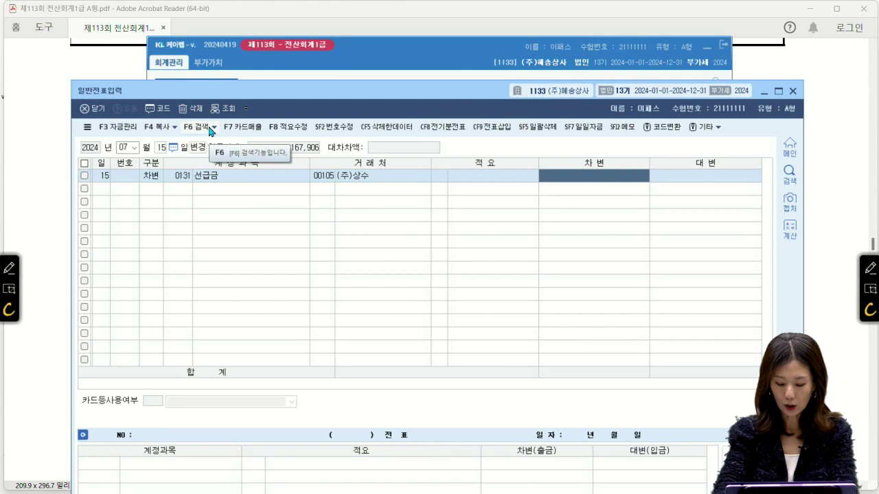
pyautogui.write('3000000')
pyautogui.press('Return')
# - Add the credit line 0102 당좌예금 for 3,000,000 to complete the July 15 entry
pyautogui.write('4')
pyautogui.press('Return')
pyautogui.write('102')
pyautogui.press('Return')
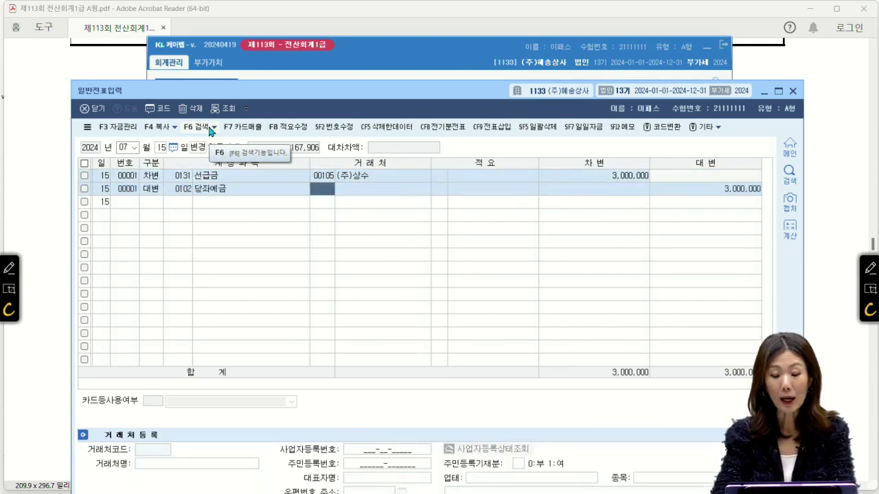
pyautogui.press('Return')
pyautogui.press('Return')
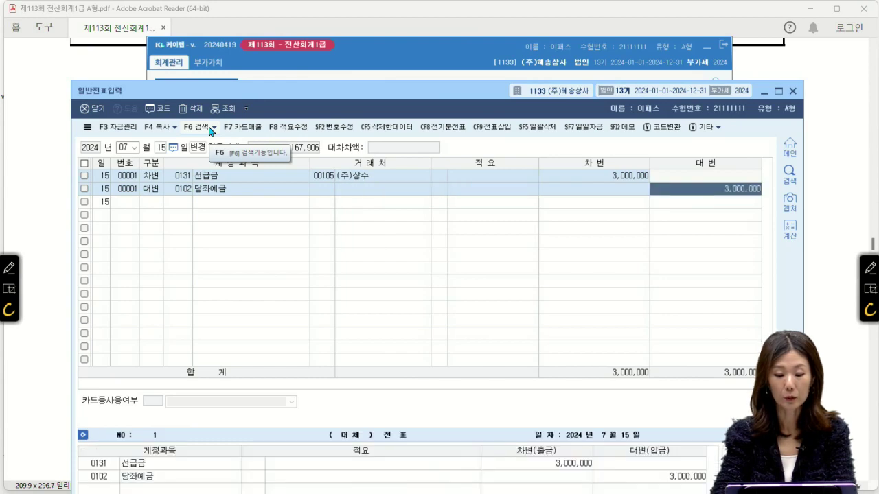
pyautogui.press('Return')
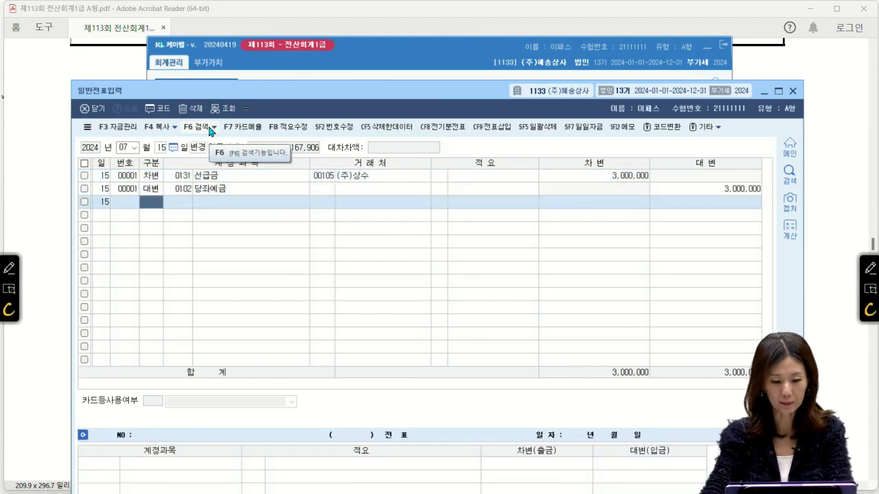
# - Switch to question [2] in the exam PDF, handwrite a journal divider with 단기차입금 9억 as credit, and circle 우리은행
pyautogui.click(105, 70)
pyautogui.scroll(-5, 231, 161)
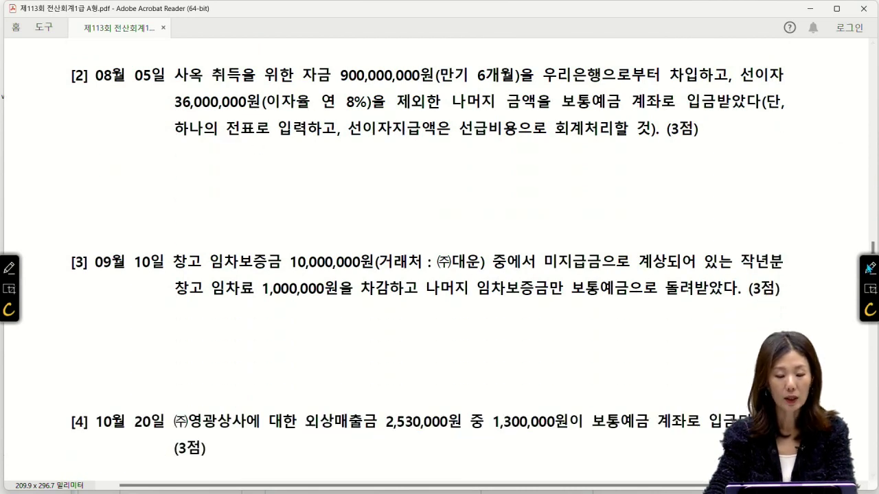
pyautogui.click(869, 268)
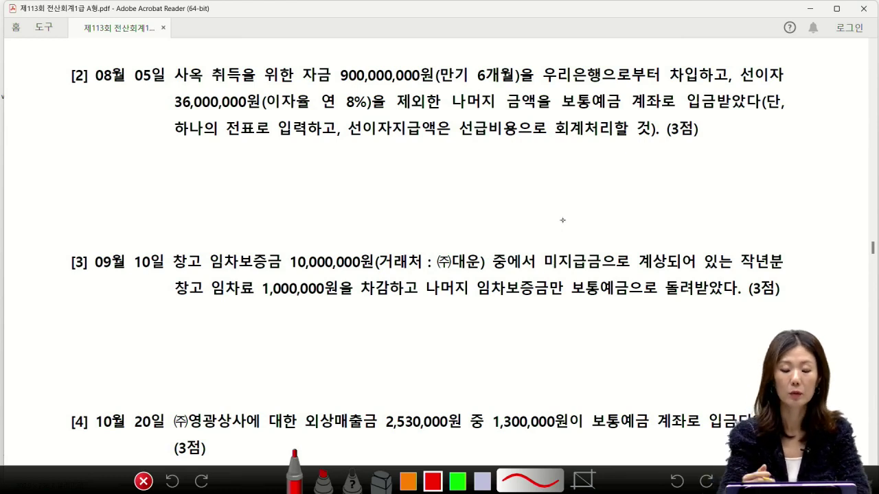
pyautogui.moveTo(429, 157); pyautogui.dragTo(397, 209)
pyautogui.moveTo(433, 182)
pyautogui.mouseDown()
pyautogui.moveTo(450, 181)
pyautogui.moveTo(460, 197)
pyautogui.moveTo(485, 184)
pyautogui.moveTo(492, 196)
pyautogui.moveTo(497, 183)
pyautogui.moveTo(521, 192)
pyautogui.moveTo(514, 204)
pyautogui.mouseUp()
pyautogui.moveTo(529, 184)
pyautogui.mouseDown()
pyautogui.moveTo(539, 181)
pyautogui.moveTo(533, 201)
pyautogui.mouseUp()
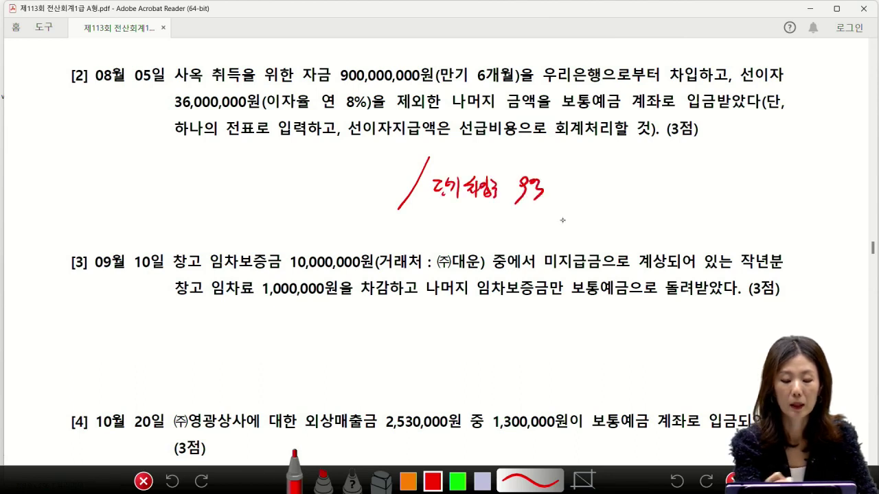
pyautogui.moveTo(585, 95)
pyautogui.mouseDown()
pyautogui.moveTo(550, 79)
pyautogui.moveTo(595, 73)
pyautogui.mouseUp()
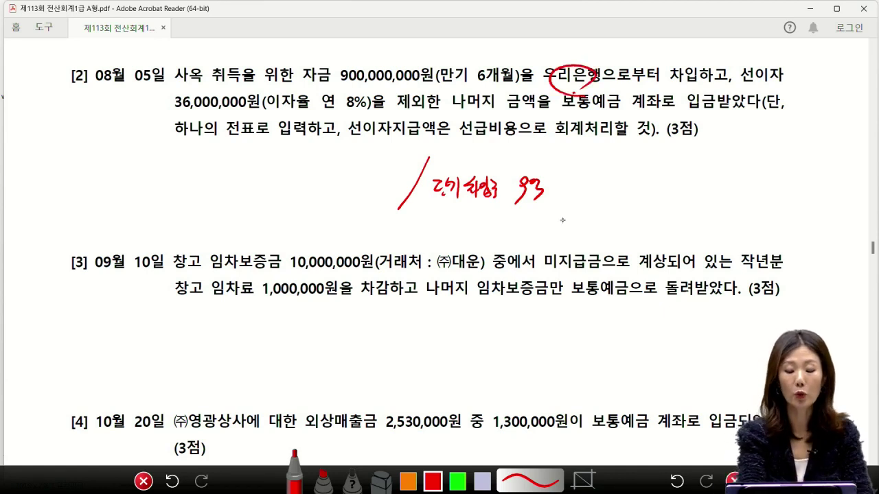
# - Handwrite 보통예금 and 선급비용 on the debit side and frame the phrase 선이자지급액은 선급비용으로 in question [2]
pyautogui.moveTo(276, 158)
pyautogui.mouseDown()
pyautogui.moveTo(291, 180)
pyautogui.moveTo(313, 170)
pyautogui.moveTo(325, 181)
pyautogui.mouseUp()
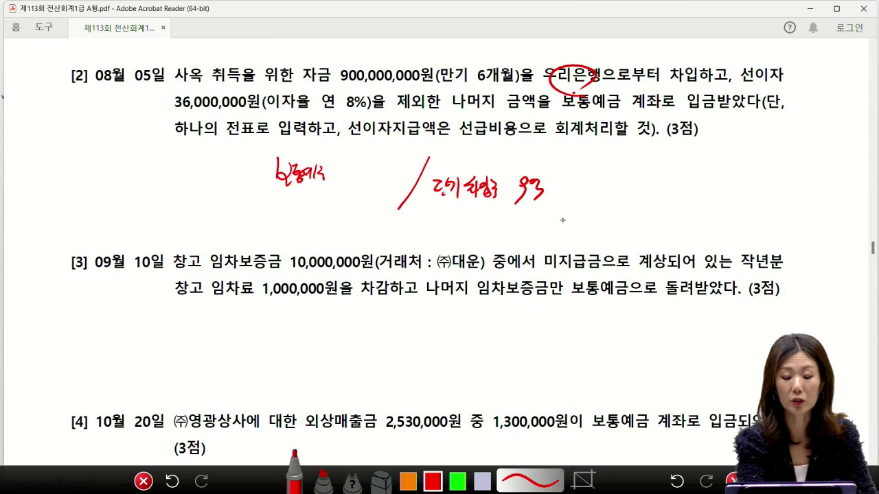
pyautogui.moveTo(348, 136)
pyautogui.mouseDown()
pyautogui.moveTo(399, 146)
pyautogui.moveTo(522, 116)
pyautogui.moveTo(343, 135)
pyautogui.mouseUp()
pyautogui.moveTo(264, 199)
pyautogui.mouseDown()
pyautogui.moveTo(291, 221)
pyautogui.moveTo(301, 206)
pyautogui.moveTo(320, 231)
pyautogui.mouseUp()
# - Handwrite a bracketed comparison beside the entry: 이자비용 ⇒ 당기비용 and 선급비용 ⇒ 차기비용 = 당기자산, with the last two terms boxed
pyautogui.moveTo(605, 158)
pyautogui.mouseDown()
pyautogui.moveTo(585, 206)
pyautogui.moveTo(620, 165)
pyautogui.moveTo(666, 177)
pyautogui.mouseUp()
pyautogui.moveTo(677, 167); pyautogui.dragTo(687, 171)
pyautogui.moveTo(685, 162); pyautogui.dragTo(695, 169)
pyautogui.moveTo(703, 161)
pyautogui.mouseDown()
pyautogui.moveTo(725, 176)
pyautogui.moveTo(756, 177)
pyautogui.mouseUp()
pyautogui.moveTo(619, 204); pyautogui.dragTo(626, 217)
pyautogui.moveTo(623, 209)
pyautogui.mouseDown()
pyautogui.moveTo(638, 216)
pyautogui.moveTo(635, 226)
pyautogui.mouseUp()
pyautogui.moveTo(637, 206)
pyautogui.mouseDown()
pyautogui.moveTo(648, 224)
pyautogui.moveTo(671, 228)
pyautogui.mouseUp()
pyautogui.moveTo(678, 214); pyautogui.dragTo(698, 221)
pyautogui.moveTo(690, 208); pyautogui.dragTo(727, 220)
pyautogui.moveTo(722, 210)
pyautogui.mouseDown()
pyautogui.moveTo(727, 231)
pyautogui.moveTo(760, 224)
pyautogui.moveTo(763, 239)
pyautogui.moveTo(776, 220)
pyautogui.moveTo(832, 232)
pyautogui.mouseUp()
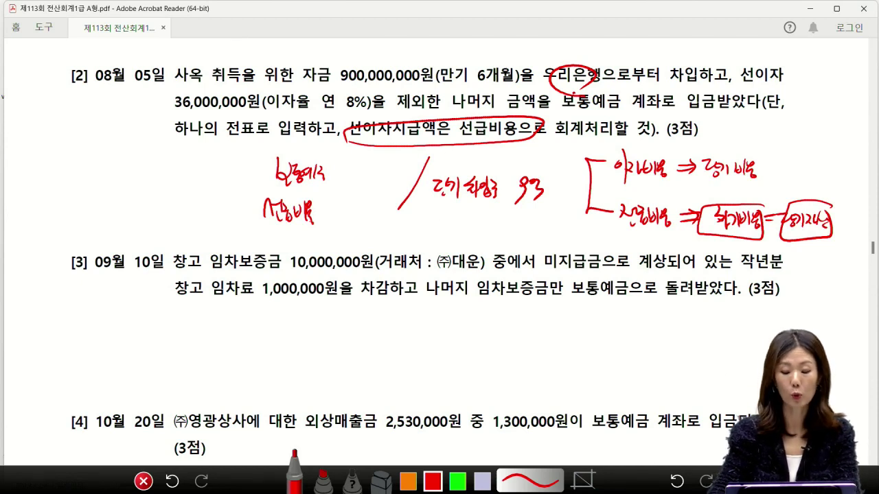
# - Clear the annotations, switch to 일반전표입력 in KcLep, and set the entry date to August 5, 2024
pyautogui.press('Escape')
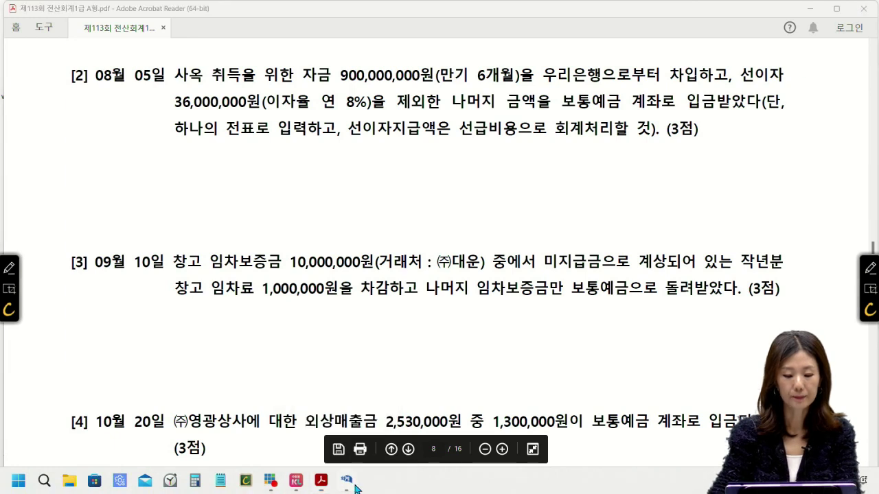
pyautogui.click(346, 479)
pyautogui.click(127, 148)
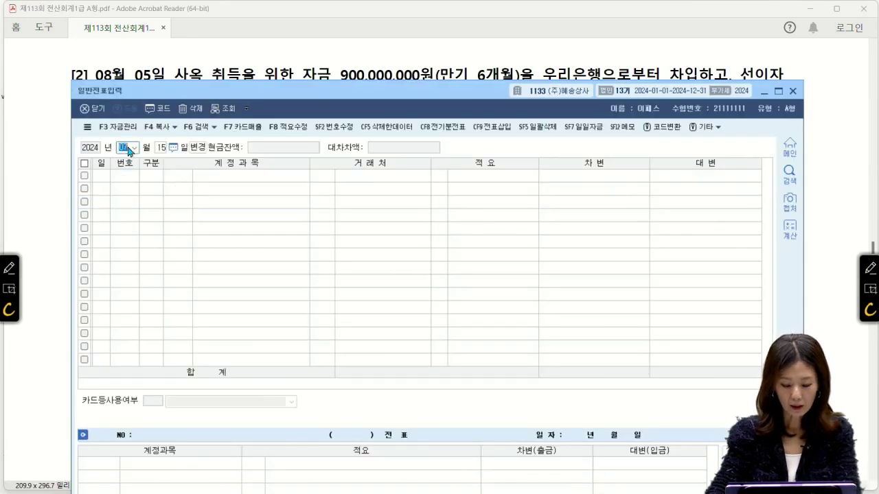
pyautogui.write('85')
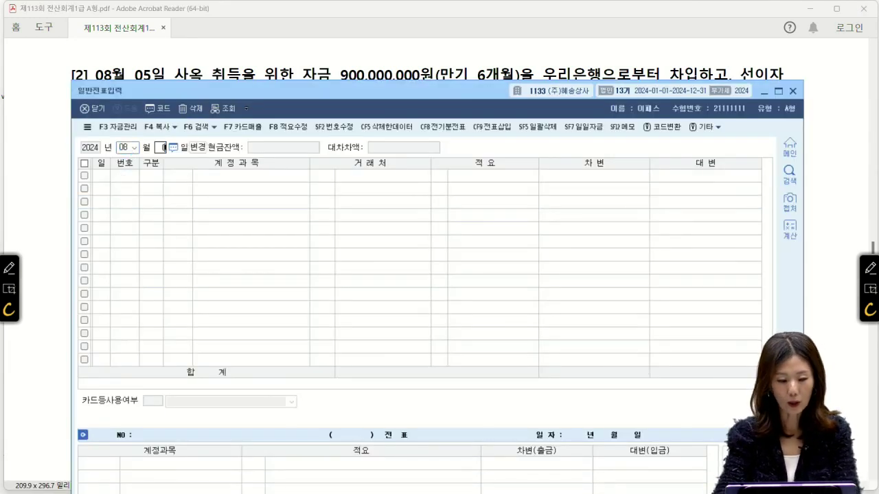
pyautogui.press('Return')
# - Start a credit line in the August 5 entry with the account 0260 단기차입금
pyautogui.write('4')
pyautogui.press('Return')
pyautogui.write('단기')
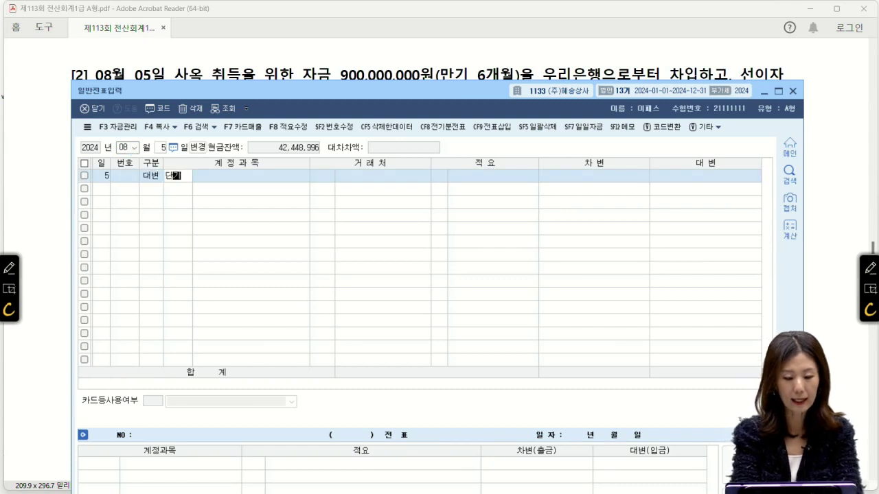
pyautogui.press('Return')
pyautogui.press('Down')
pyautogui.press('Down')
pyautogui.press('Down')
pyautogui.press('Down')
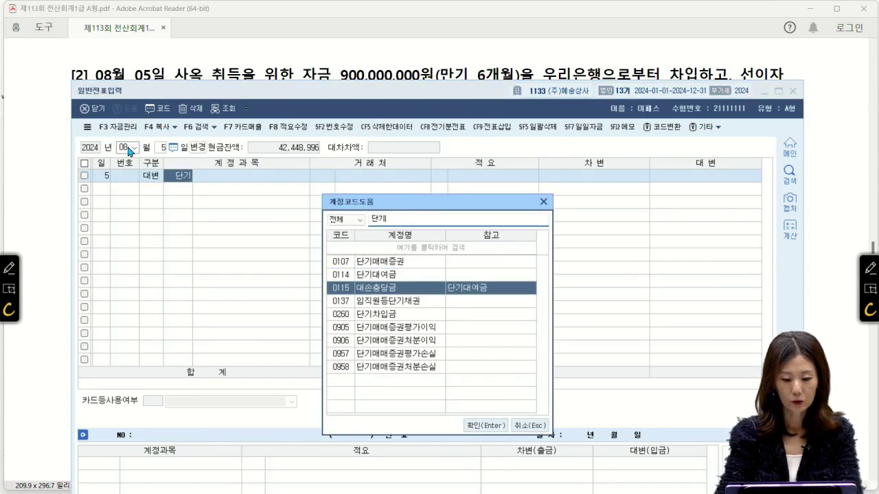
pyautogui.press('Return')
# - Assign 우리은행 as the 단기차입금 line's 거래처 and set its credit amount to 900,000,000
pyautogui.write('우리')
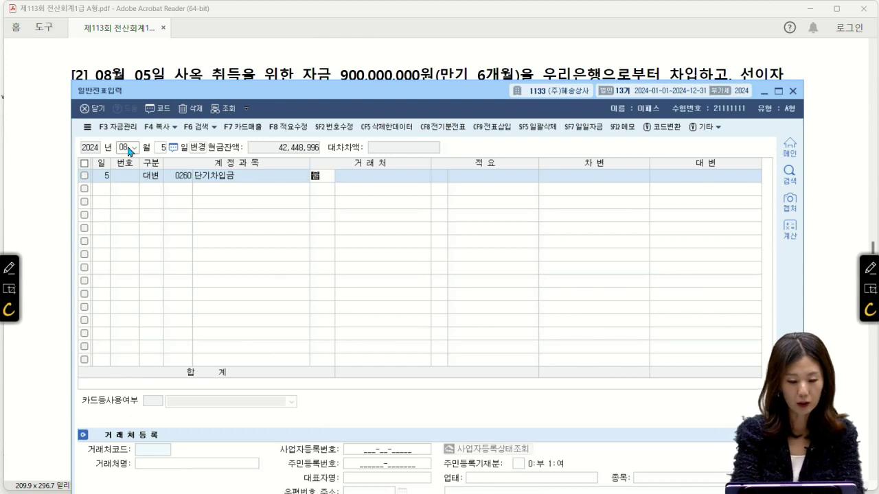
pyautogui.press('Return')
pyautogui.press('Return')
pyautogui.press('Return')
pyautogui.write('900000000')
pyautogui.press('Return')
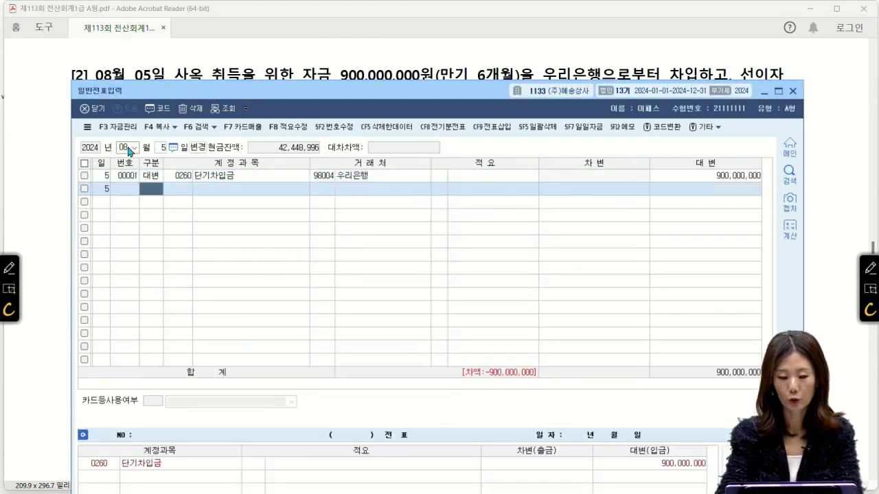
# - Add a debit line with the account 0133 선급비용 for 36,000,000 to the August 5 entry
pyautogui.write('3')
pyautogui.press('Return')
pyautogui.write('선급')
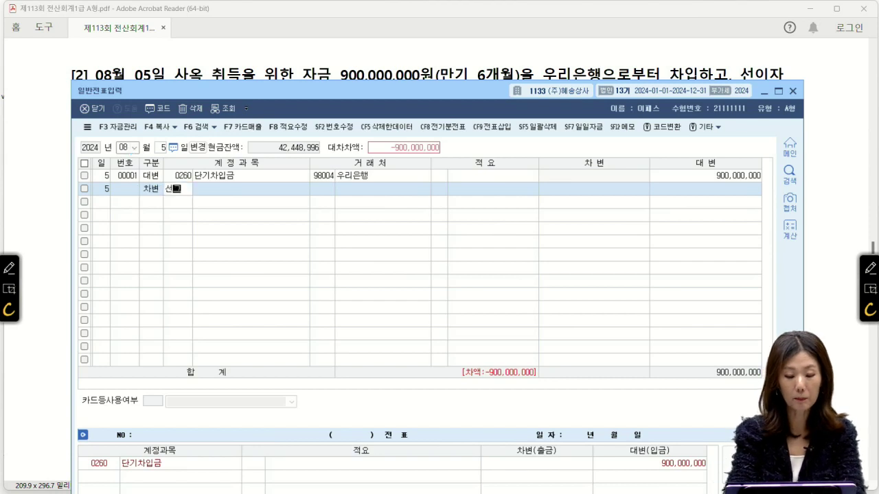
pyautogui.press('Return')
pyautogui.press('Down')
pyautogui.press('Down')
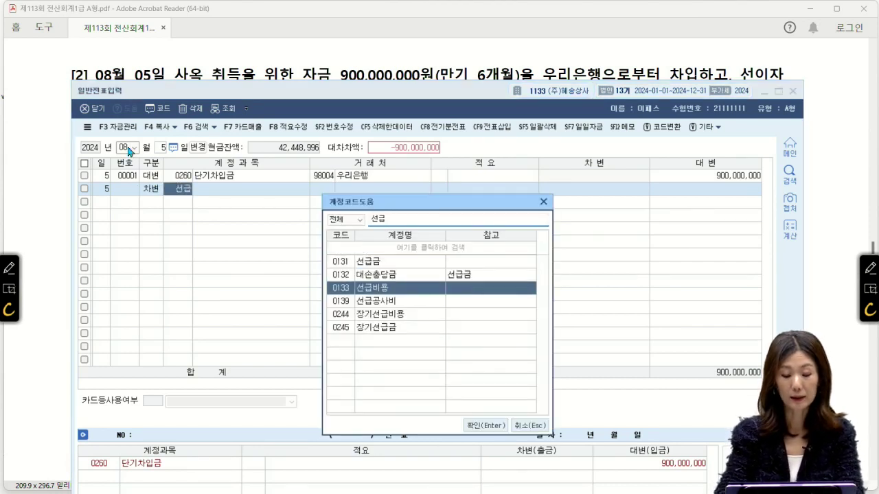
pyautogui.press('Return')
pyautogui.press('Return')
pyautogui.press('Return')
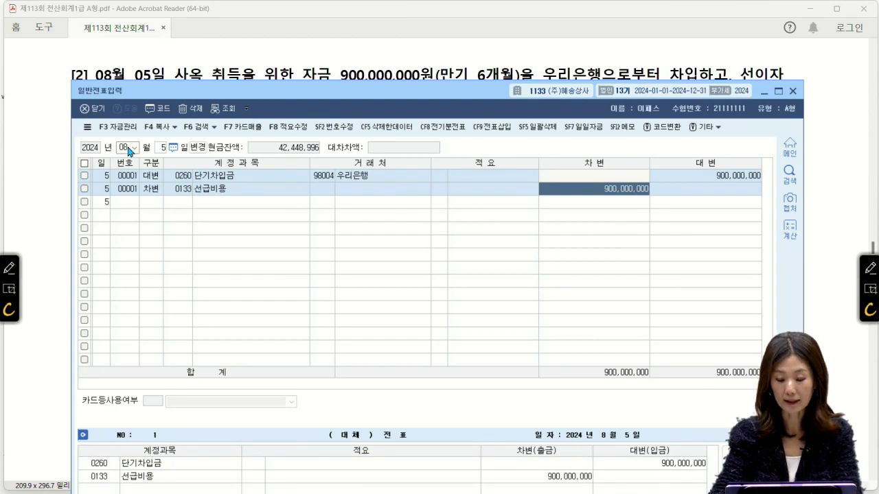
pyautogui.write('36000000')
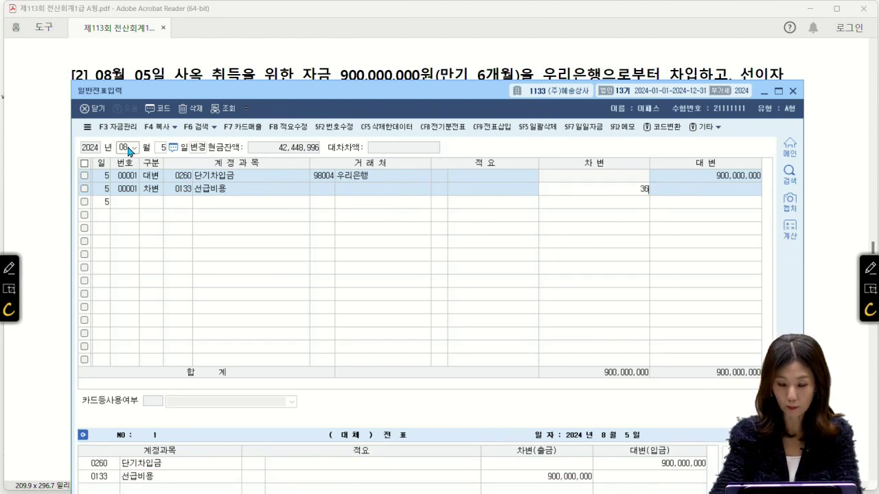
pyautogui.press('Return')
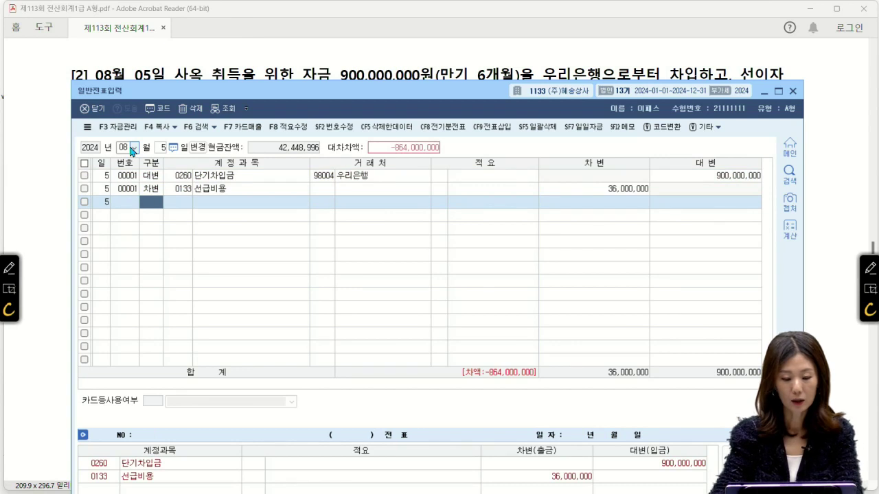
# - Add a debit line with 0103 보통예금 for the remaining 864,000,000 to complete the August 5 entry
pyautogui.write('3')
pyautogui.press('Return')
pyautogui.write('103')
pyautogui.press('Return')
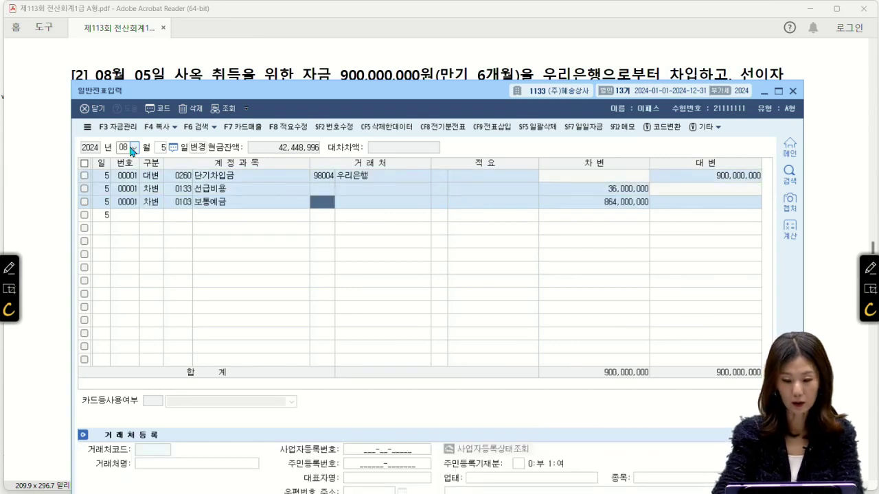
pyautogui.press('Return')
pyautogui.press('Return')
pyautogui.press('Return')
pyautogui.press('Return')
pyautogui.press('Return')
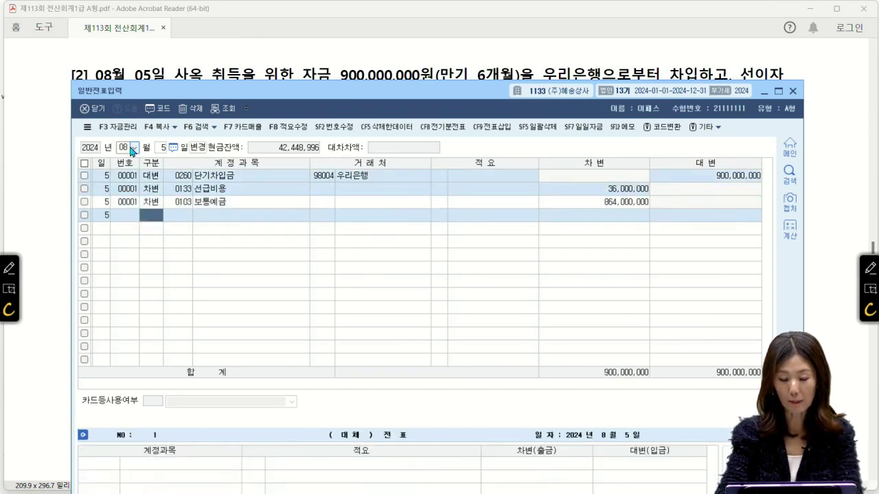
pyautogui.click(606, 180)
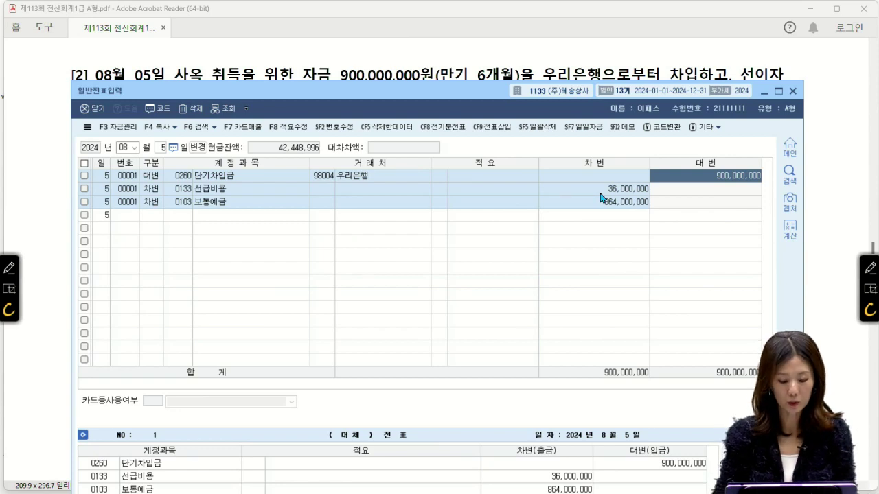
# - Switch to question [3] in the exam PDF and underline 미지급금으로 계상되어 있는 작년분 창고 임차료 1,000,000원 in red pen
pyautogui.click(843, 134)
pyautogui.scroll(-1, 611, 229)
pyautogui.scroll(-3, 611, 229)
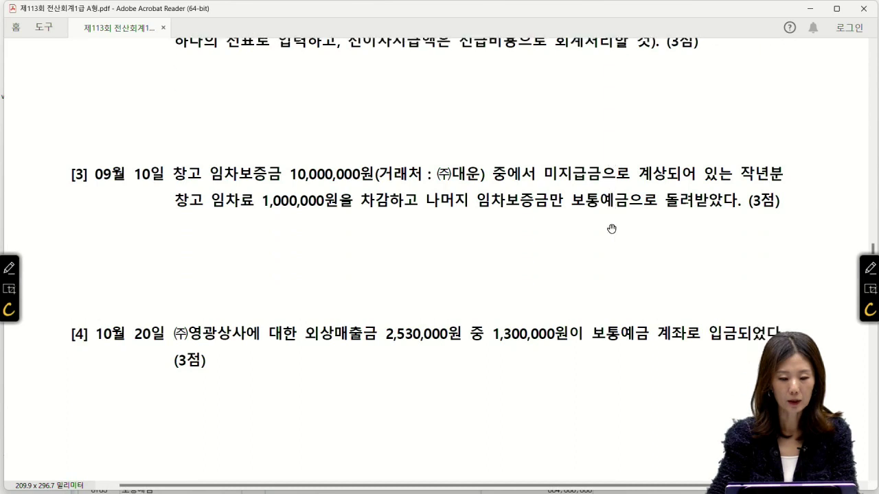
pyautogui.scroll(-1, 613, 230)
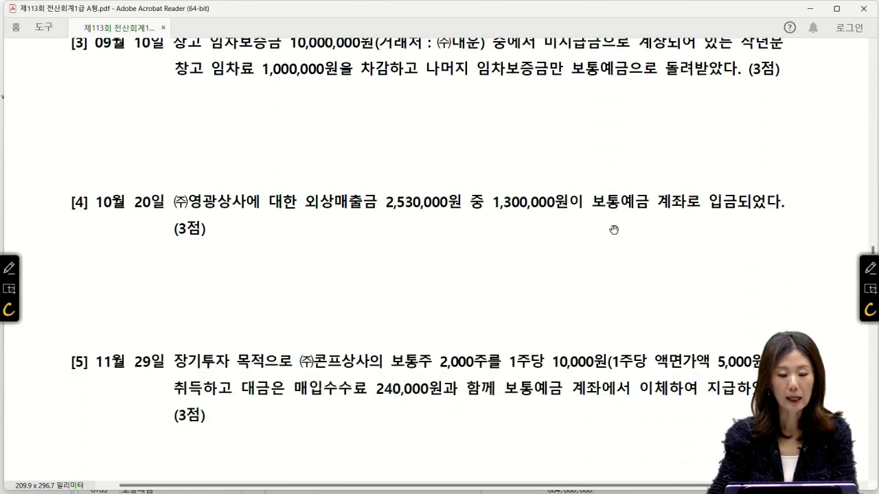
pyautogui.click(868, 308)
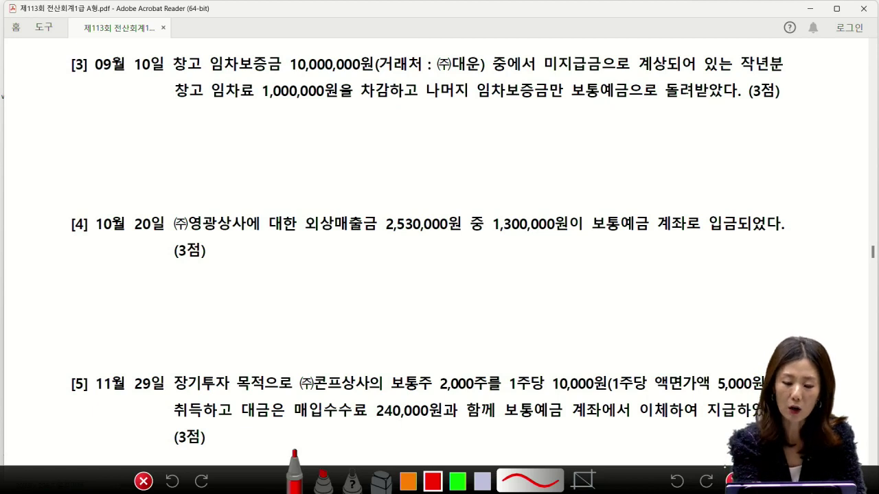
pyautogui.moveTo(541, 70); pyautogui.dragTo(778, 79)
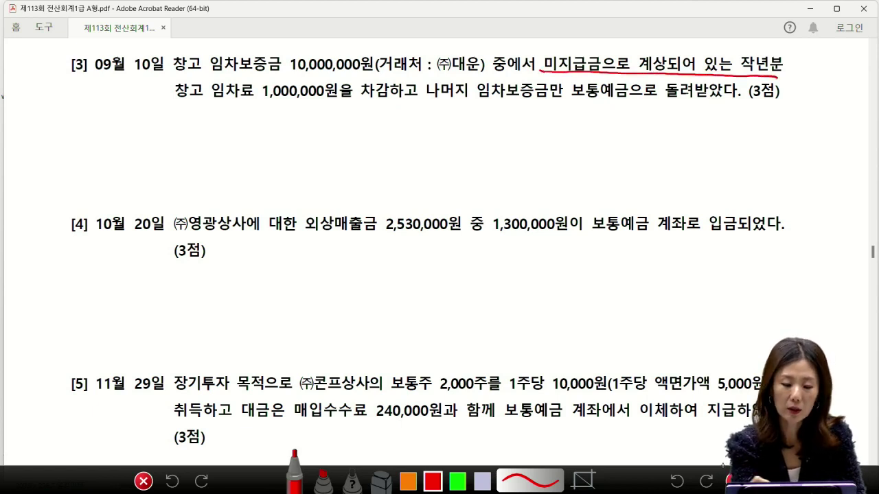
pyautogui.moveTo(174, 105); pyautogui.dragTo(344, 105)
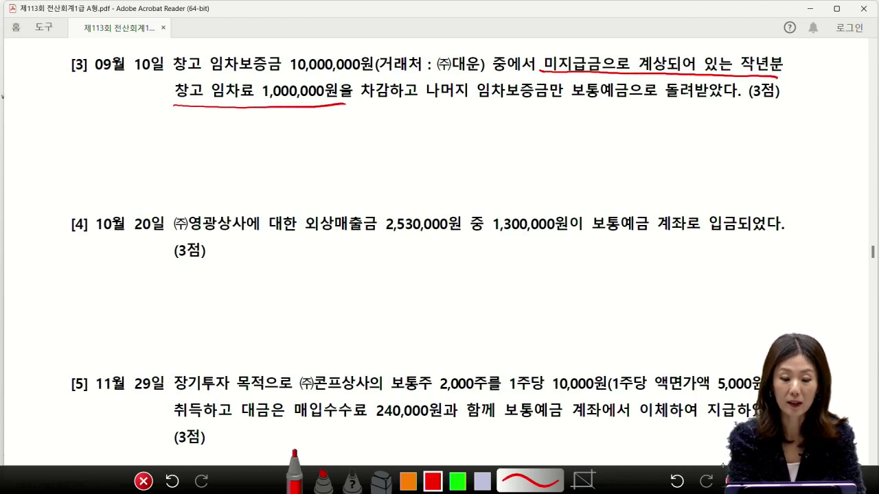
# - Handwrite a bracket under question [3] listing 보증금 10,000,000 above the 1,000,000 item
pyautogui.moveTo(245, 134)
pyautogui.mouseDown()
pyautogui.moveTo(236, 182)
pyautogui.moveTo(252, 192)
pyautogui.mouseUp()
pyautogui.moveTo(259, 125)
pyautogui.mouseDown()
pyautogui.moveTo(283, 138)
pyautogui.moveTo(384, 133)
pyautogui.mouseUp()
pyautogui.moveTo(259, 175)
pyautogui.mouseDown()
pyautogui.moveTo(274, 196)
pyautogui.moveTo(327, 177)
pyautogui.moveTo(364, 188)
pyautogui.mouseUp()
# - Handwrite last year's journal entry, 임차료 1,000,000 against 미지급금 1,000,000, and circle 미지급금 in the question text
pyautogui.moveTo(560, 108); pyautogui.dragTo(561, 129)
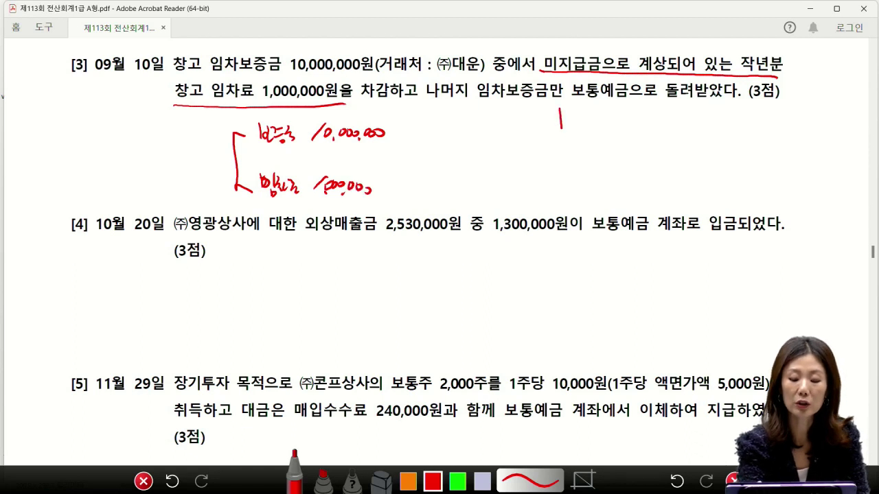
pyautogui.moveTo(453, 117)
pyautogui.mouseDown()
pyautogui.moveTo(461, 138)
pyautogui.moveTo(523, 121)
pyautogui.moveTo(508, 133)
pyautogui.moveTo(552, 122)
pyautogui.moveTo(617, 135)
pyautogui.mouseUp()
pyautogui.moveTo(581, 79)
pyautogui.mouseDown()
pyautogui.moveTo(592, 57)
pyautogui.moveTo(578, 85)
pyautogui.mouseUp()
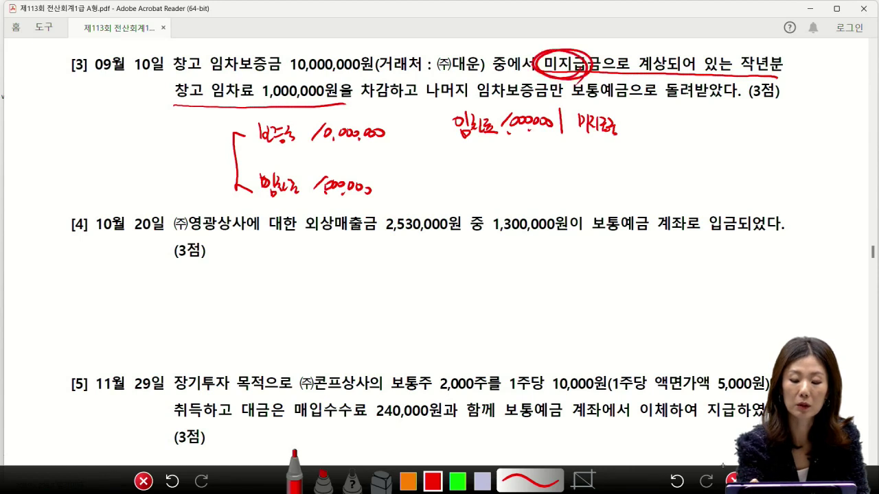
pyautogui.moveTo(630, 117)
pyautogui.mouseDown()
pyautogui.moveTo(639, 130)
pyautogui.moveTo(673, 131)
pyautogui.mouseUp()
pyautogui.moveTo(672, 123); pyautogui.dragTo(679, 131)
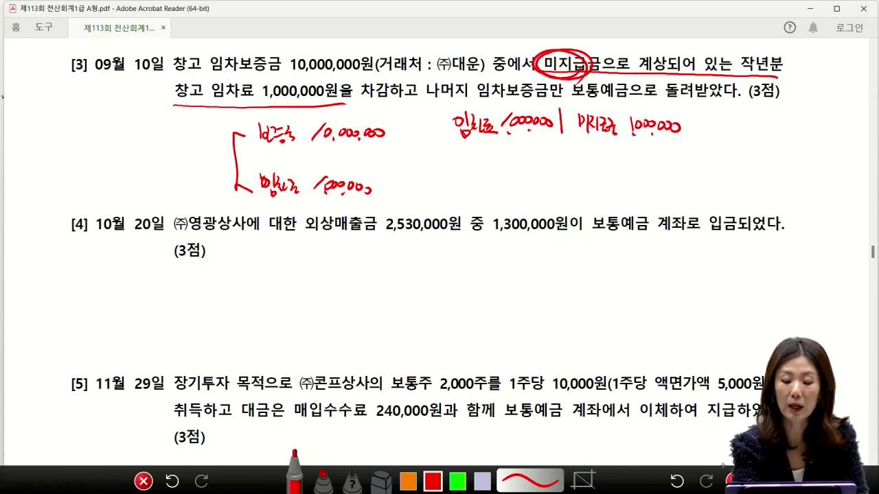
# - Handwrite a second journal divider with debits 보통예금 and 미지급금, ring 보증금 10,000,000, and underline the earlier 미지급금 credit
pyautogui.moveTo(567, 154); pyautogui.dragTo(568, 200)
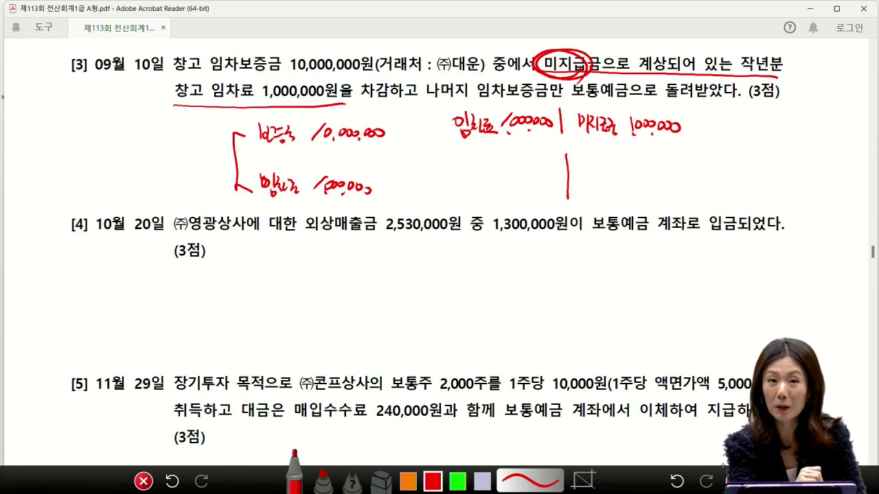
pyautogui.moveTo(373, 149)
pyautogui.mouseDown()
pyautogui.moveTo(275, 151)
pyautogui.moveTo(336, 159)
pyautogui.mouseUp()
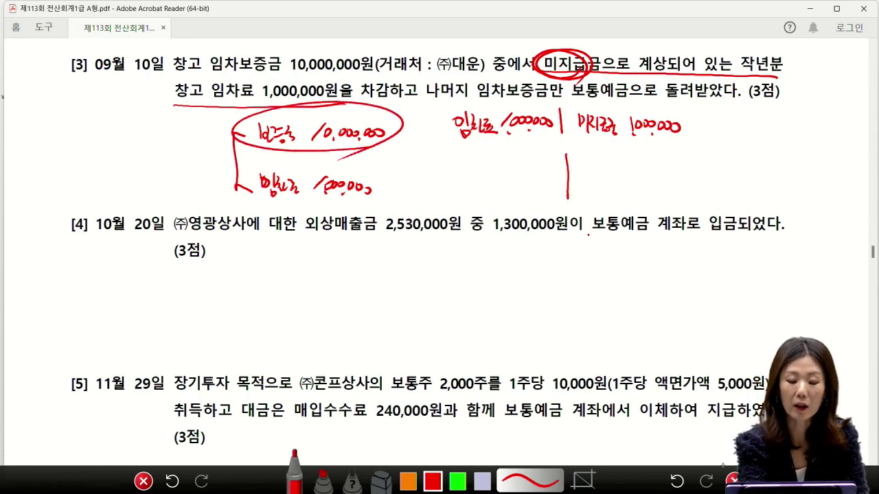
pyautogui.moveTo(460, 162)
pyautogui.mouseDown()
pyautogui.moveTo(473, 182)
pyautogui.moveTo(505, 185)
pyautogui.mouseUp()
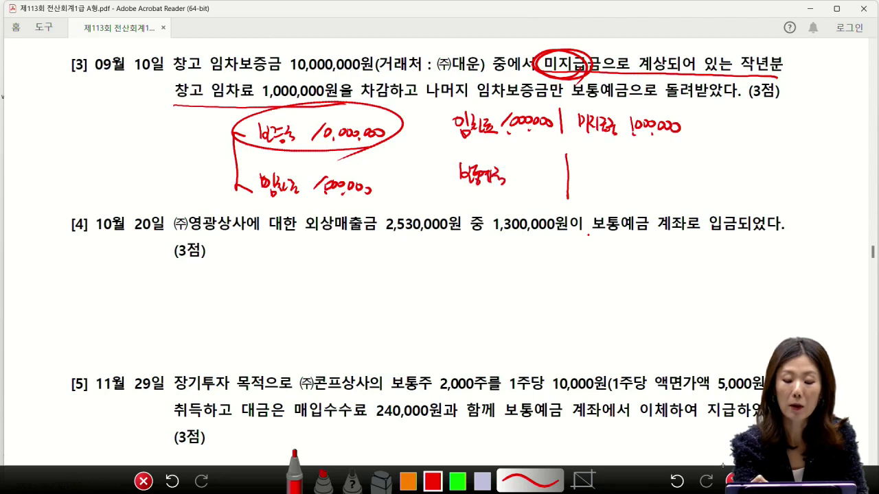
pyautogui.moveTo(562, 140); pyautogui.dragTo(706, 138)
pyautogui.moveTo(454, 195); pyautogui.dragTo(476, 209)
pyautogui.moveTo(585, 130)
pyautogui.mouseDown()
pyautogui.moveTo(541, 163)
pyautogui.moveTo(700, 335)
pyautogui.mouseUp()
pyautogui.moveTo(477, 196)
pyautogui.mouseDown()
pyautogui.moveTo(502, 211)
pyautogui.moveTo(537, 205)
pyautogui.mouseUp()
pyautogui.moveTo(515, 209); pyautogui.dragTo(554, 207)
pyautogui.moveTo(513, 170); pyautogui.dragTo(522, 180)
pyautogui.moveTo(510, 178); pyautogui.dragTo(530, 178)
# - Draw an arrow from the deposit note to the credit side, write 임차보증금 there, and amend and circle the 보증금 label
pyautogui.moveTo(411, 122); pyautogui.dragTo(612, 175)
pyautogui.moveTo(604, 167)
pyautogui.mouseDown()
pyautogui.moveTo(611, 176)
pyautogui.moveTo(598, 189)
pyautogui.mouseUp()
pyautogui.moveTo(612, 177)
pyautogui.mouseDown()
pyautogui.moveTo(615, 202)
pyautogui.moveTo(648, 200)
pyautogui.mouseUp()
pyautogui.moveTo(646, 188); pyautogui.dragTo(654, 202)
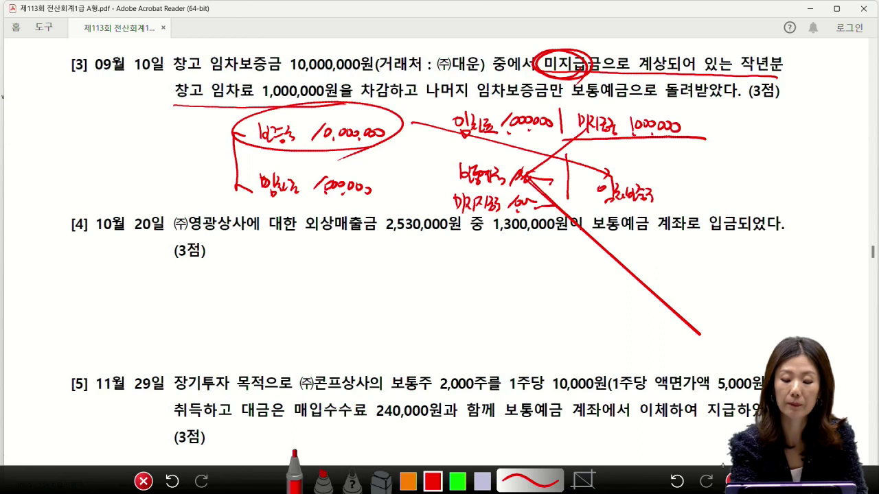
pyautogui.moveTo(259, 122)
pyautogui.mouseDown()
pyautogui.moveTo(269, 114)
pyautogui.moveTo(283, 129)
pyautogui.mouseUp()
pyautogui.moveTo(292, 97); pyautogui.dragTo(314, 101)
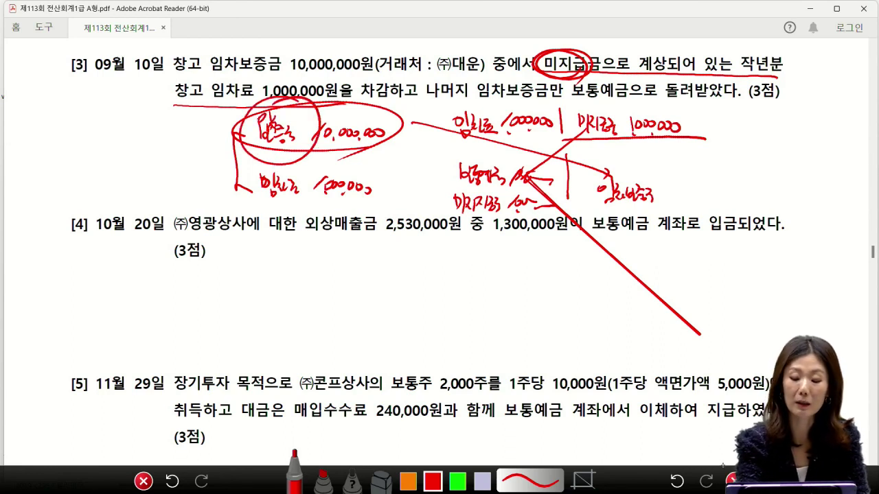
# - Write 10,000,000 beside the credit 임차보증금, ring that credit item, and tick ㈜대운 in the question text
pyautogui.moveTo(678, 183); pyautogui.dragTo(667, 201)
pyautogui.moveTo(686, 187); pyautogui.dragTo(685, 199)
pyautogui.moveTo(690, 189)
pyautogui.mouseDown()
pyautogui.moveTo(743, 194)
pyautogui.moveTo(675, 214)
pyautogui.moveTo(749, 171)
pyautogui.mouseUp()
pyautogui.moveTo(458, 41); pyautogui.dragTo(495, 44)
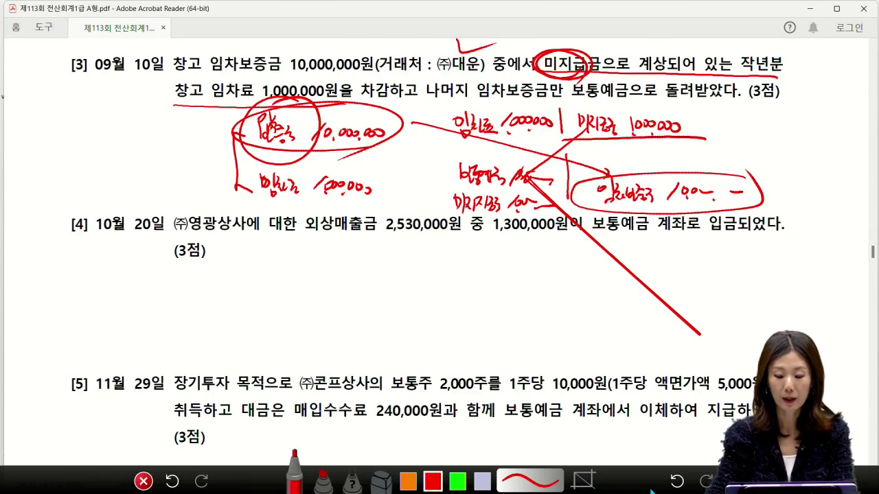
# - Clear the annotations, switch to 일반전표입력 in KcLep, and set the entry date to September 10, 2024
pyautogui.press('Escape')
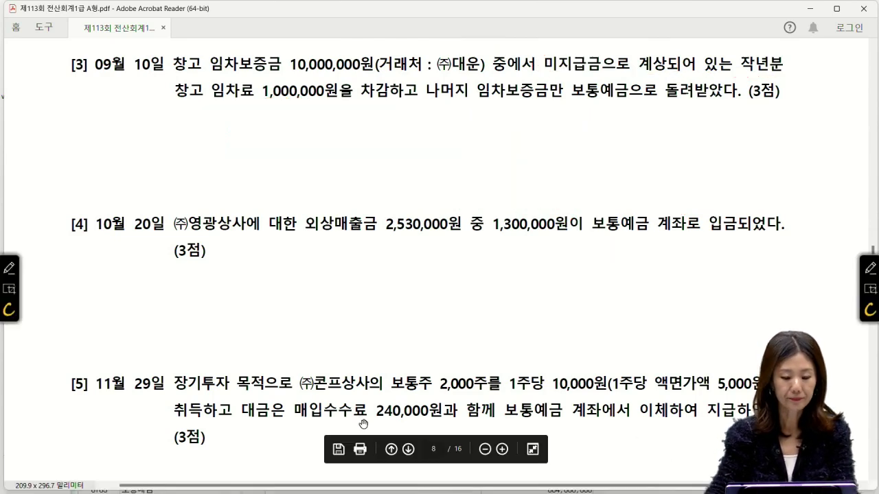
pyautogui.click(347, 479)
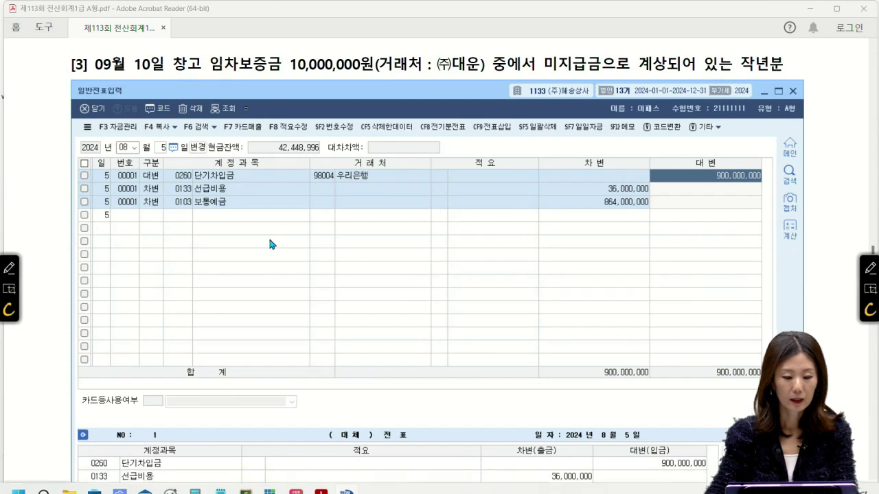
pyautogui.click(127, 146)
pyautogui.write('09')
pyautogui.press('Return')
pyautogui.write('10')
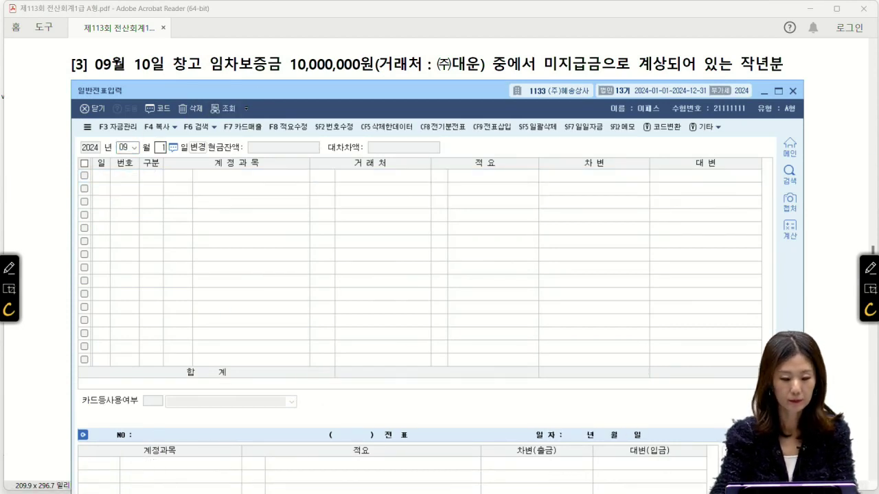
pyautogui.press('Return')
# - Enter a September 10 credit line for 임차보증금 with vendor (주)대운 and amount 10,000,000
pyautogui.write('4')
pyautogui.press('Return')
pyautogui.write('임차')
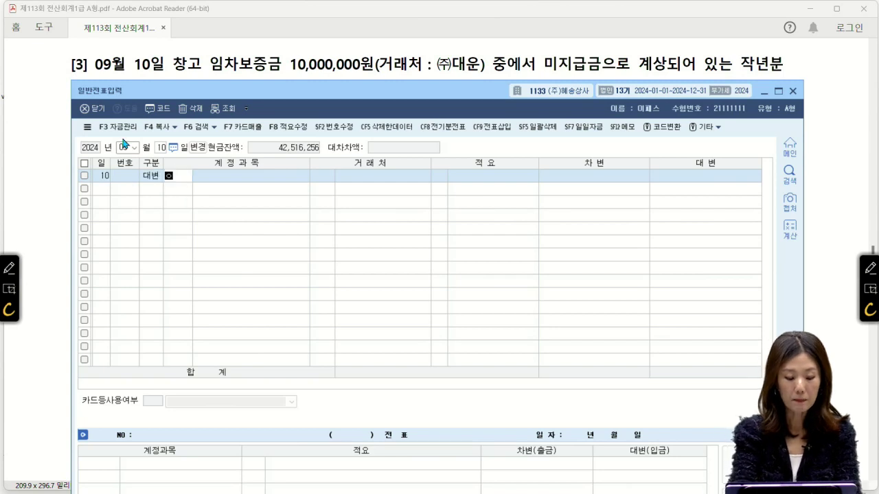
pyautogui.press('Return')
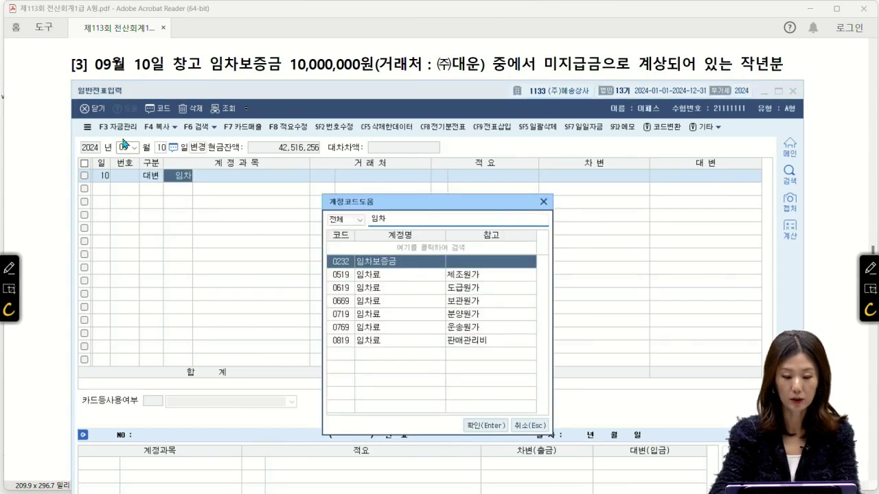
pyautogui.press('Return')
pyautogui.write('대운')
pyautogui.press('Return')
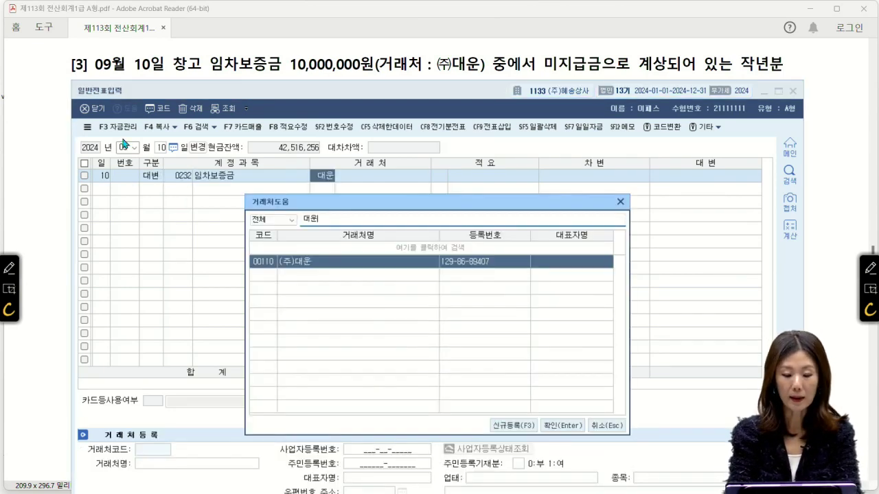
pyautogui.press('Return')
pyautogui.press('Return')
pyautogui.write('10000000')
pyautogui.press('Return')
# - Add a debit line for 미지급금 with vendor (주)대운 (code 110) and set its amount to 1,000,000
pyautogui.write('3')
pyautogui.press('Return')
pyautogui.write('미지')
pyautogui.press('Return')
pyautogui.press('Return')
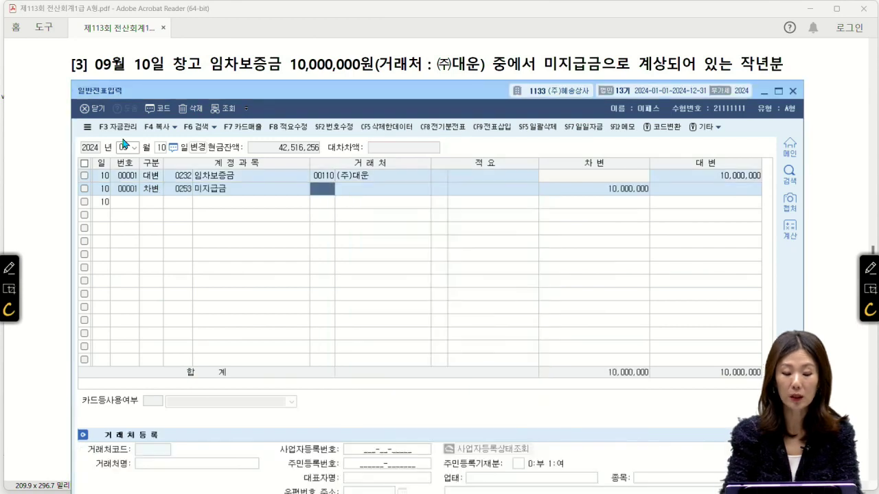
pyautogui.write('110')
pyautogui.press('Return')
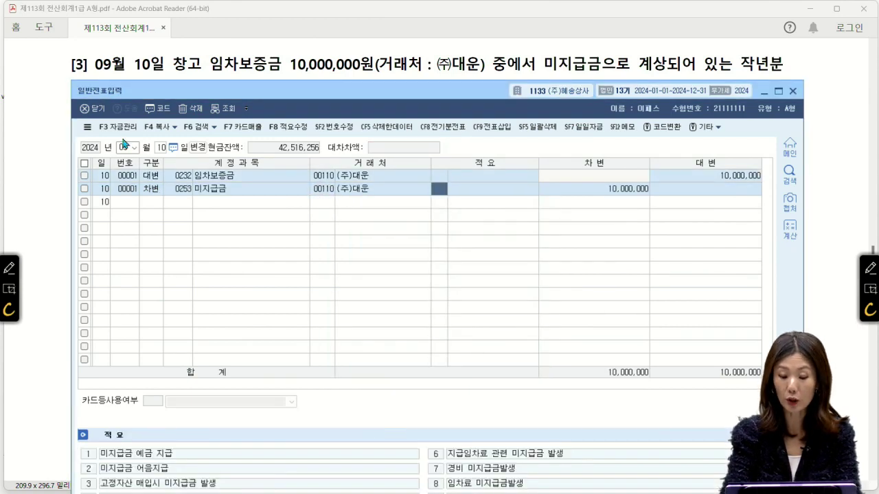
pyautogui.press('Return')
pyautogui.write('1000000')
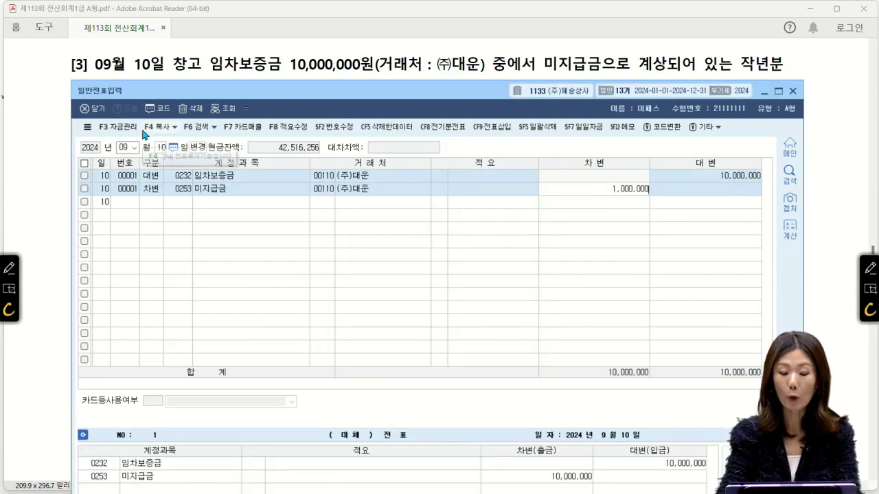
pyautogui.press('Return')
# - Complete the voucher with a 보통예금 (103) debit line of 9,000,000 and no vendor
pyautogui.write('103')
pyautogui.press('Return')
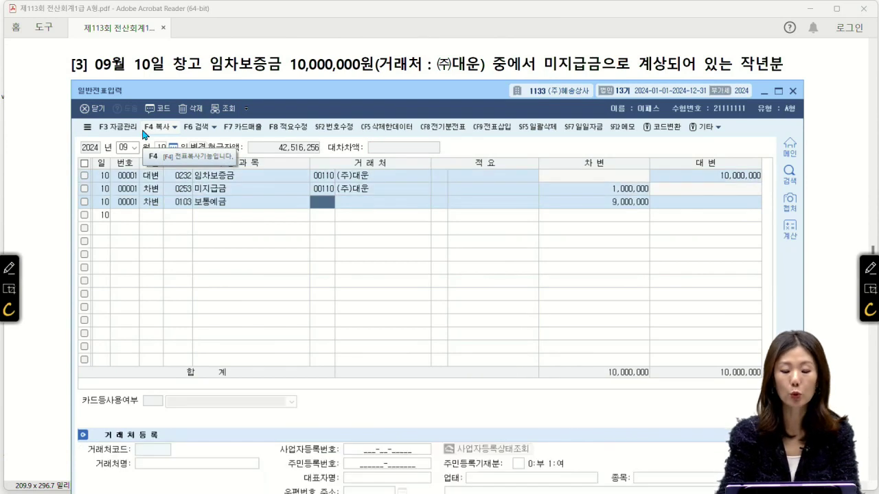
pyautogui.press('Return')
pyautogui.press('Return')
pyautogui.press('Return')
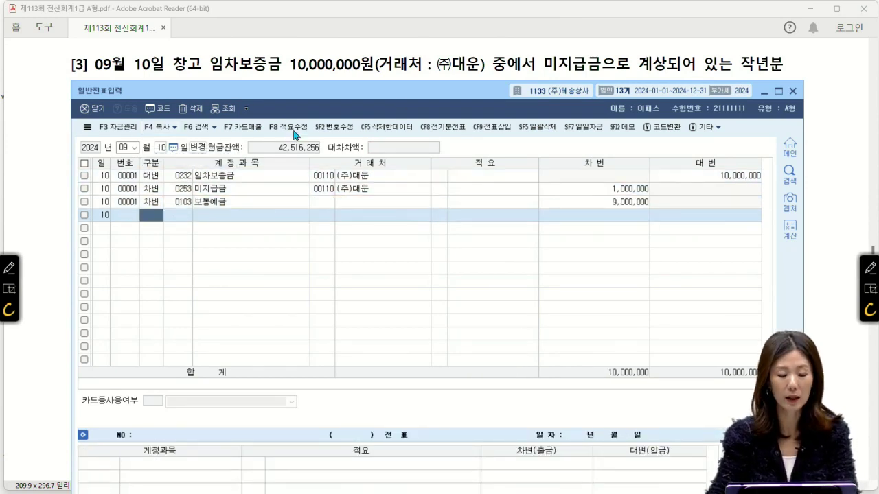
# - Read question [4] in the exam PDF, return to 일반전표입력 in KcLep, and set the entry date to October 20
pyautogui.click(24, 147)
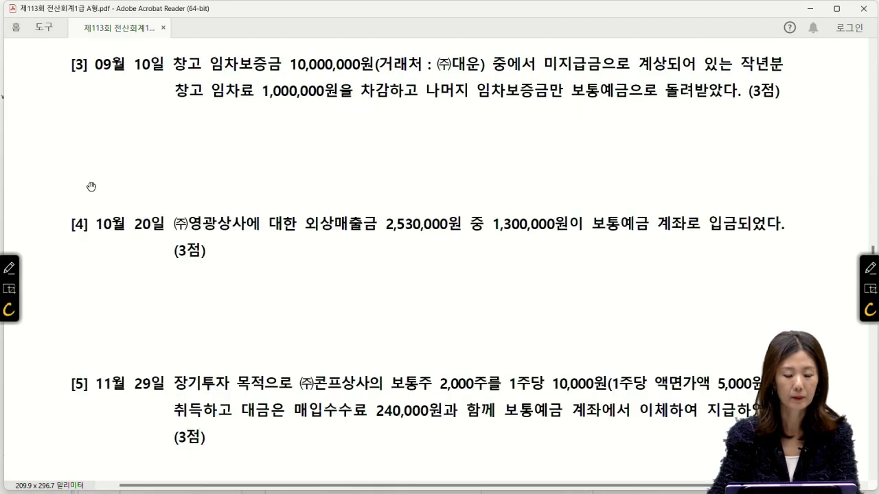
pyautogui.scroll(-1, 91, 186)
pyautogui.scroll(-3, 91, 186)
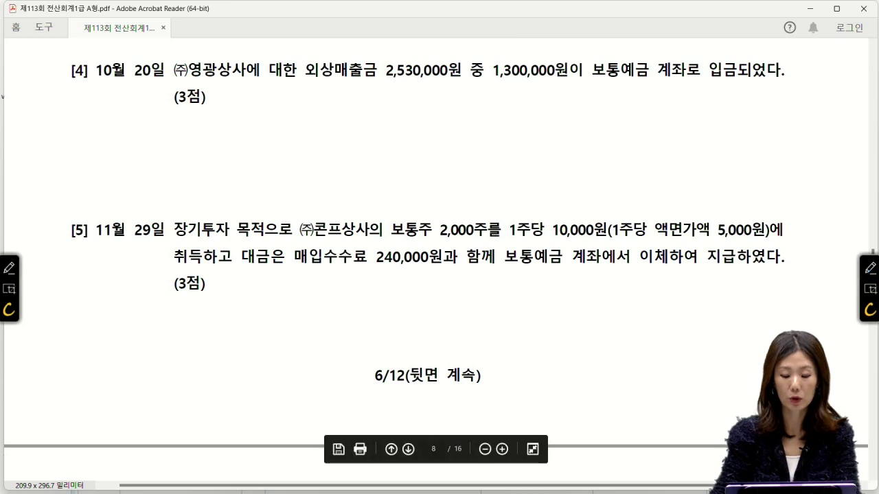
pyautogui.click(347, 480)
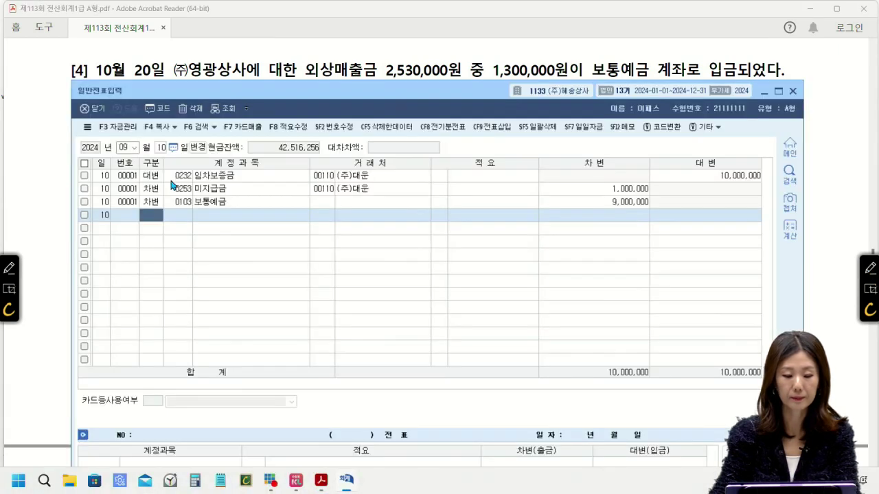
pyautogui.click(125, 147)
pyautogui.write('11')
pyautogui.write('20')
pyautogui.press('Return')
# - Enter a credit line for 외상매출금 (108) with vendor (주)영광상사 (121) and amount 1,300,000
pyautogui.write('4')
pyautogui.press('Return')
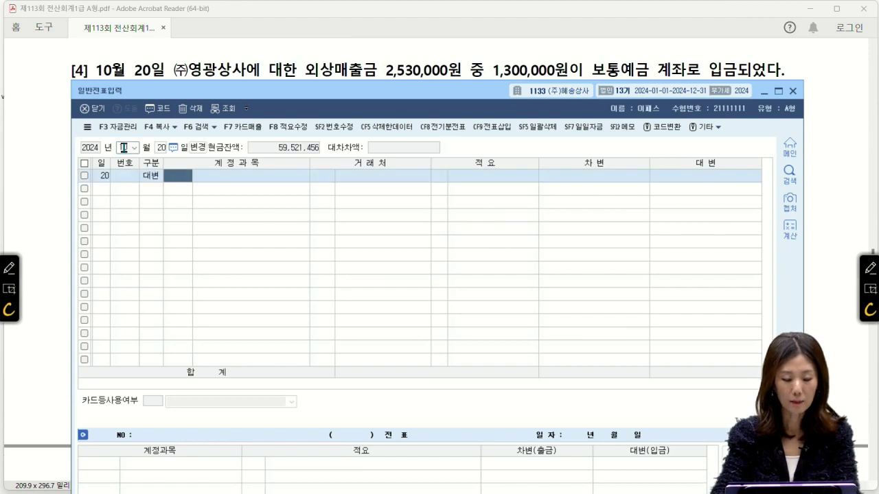
pyautogui.write('108')
pyautogui.press('Return')
pyautogui.write('121')
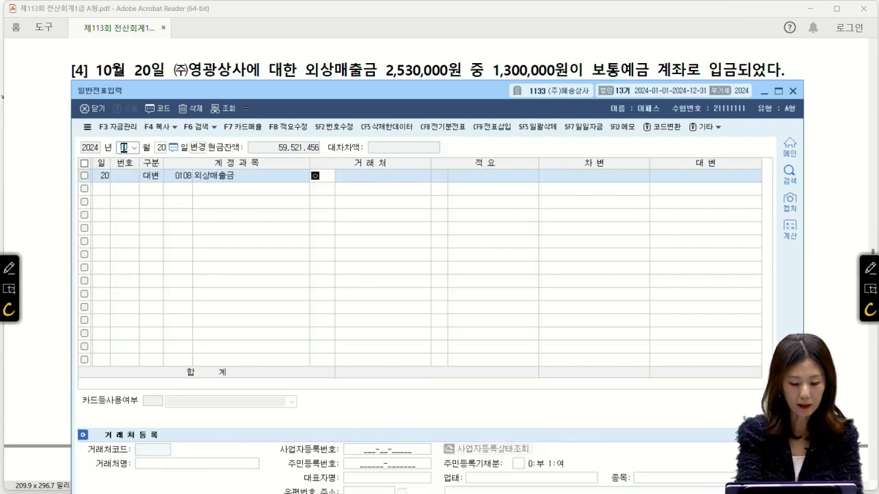
pyautogui.press('Return')
pyautogui.press('Return')
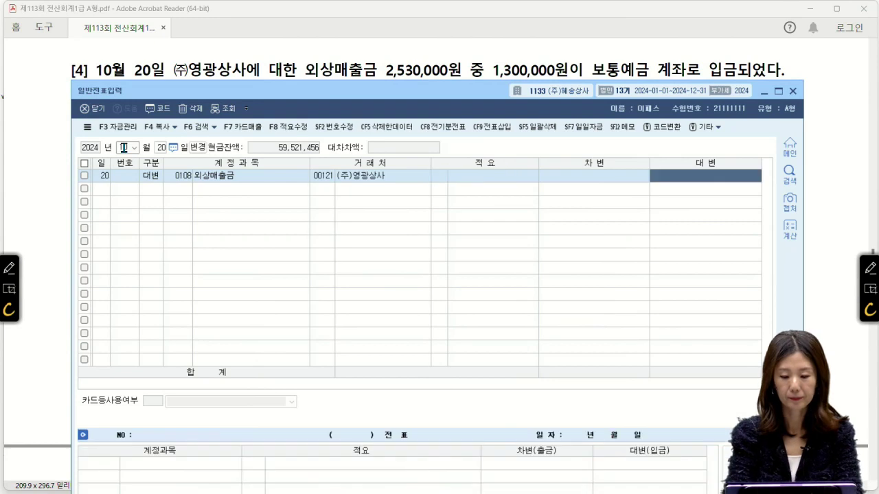
pyautogui.write('1300000')
pyautogui.press('Return')
# - Balance the 외상매출금 entry with a 보통예금 (103) debit line of 1,300,000 and no vendor
pyautogui.write('3')
pyautogui.press('Return')
pyautogui.write('103')
pyautogui.press('Return')
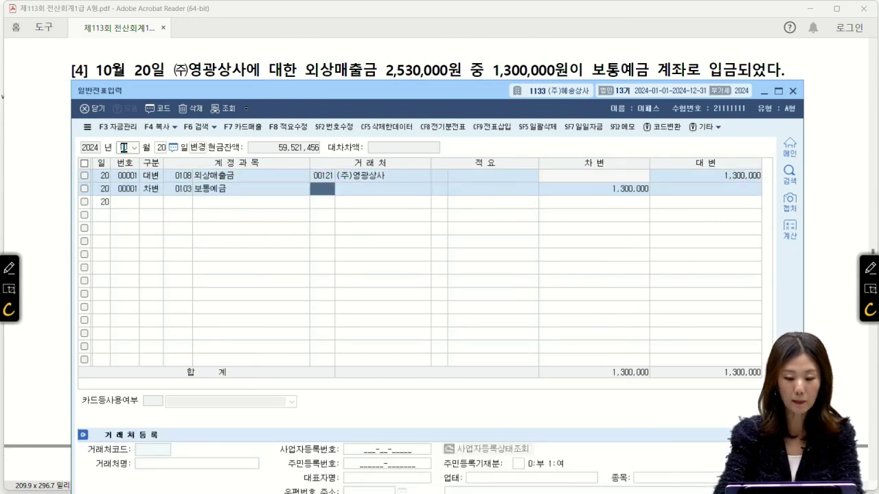
pyautogui.press('Return')
pyautogui.press('Return')
pyautogui.press('Return')
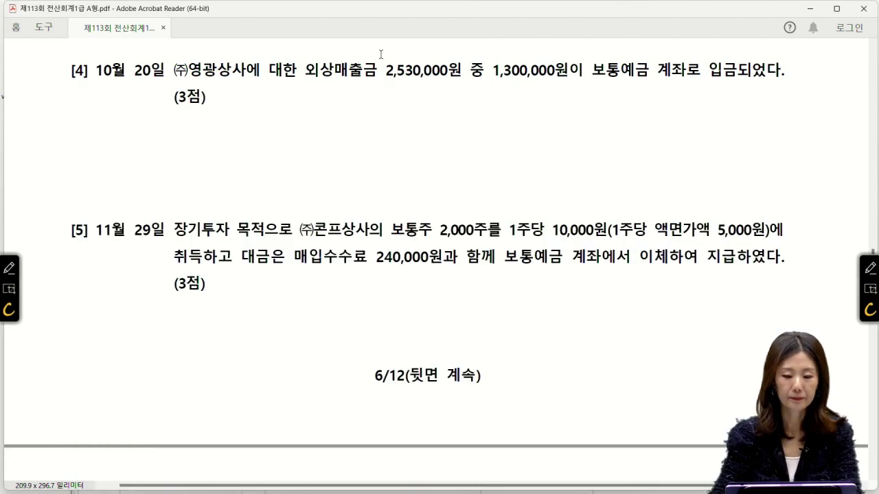
# - Bring question [5] into view in the exam PDF and handwrite 유가증권 in red beneath it
pyautogui.click(380, 57)
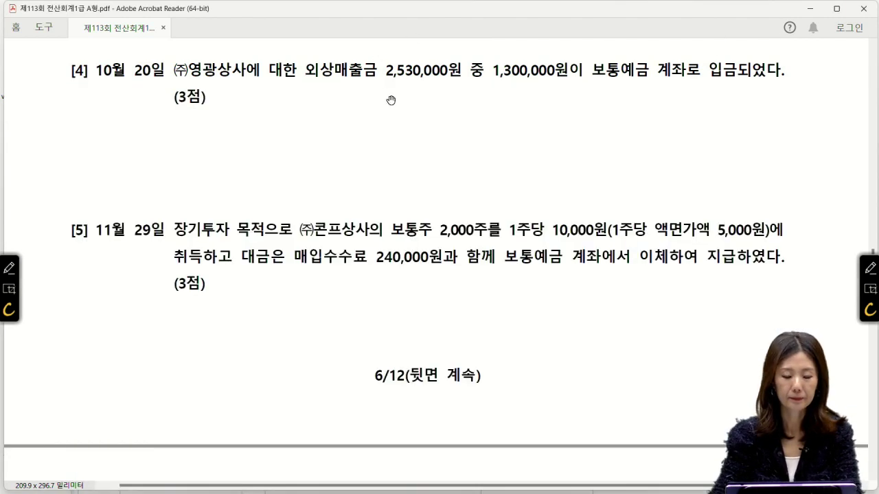
pyautogui.scroll(-3, 426, 240)
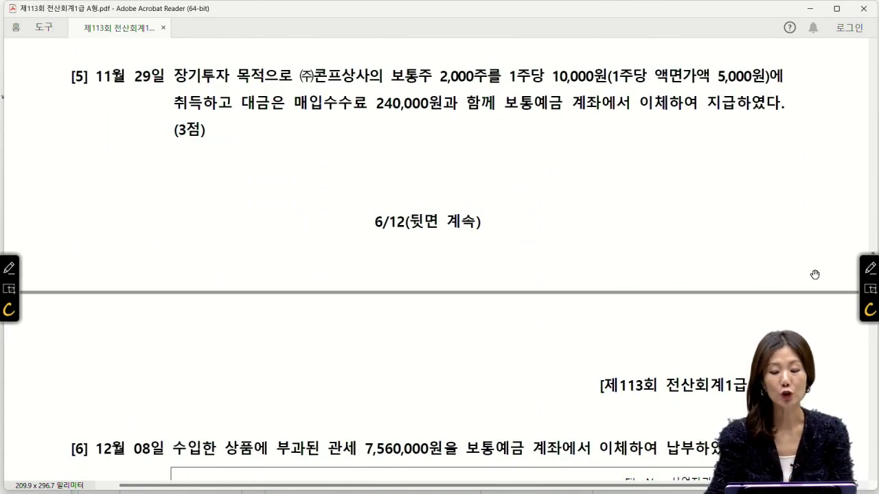
pyautogui.click(870, 267)
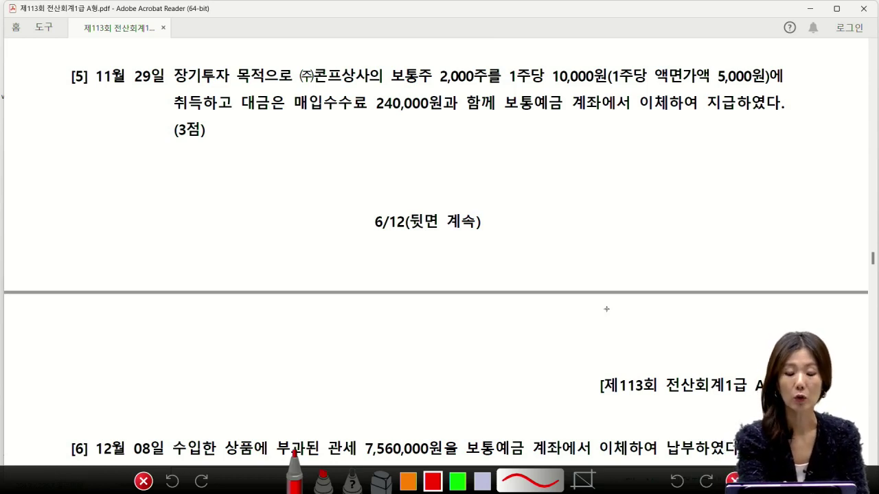
pyautogui.moveTo(284, 143); pyautogui.dragTo(299, 157)
pyautogui.moveTo(288, 162); pyautogui.dragTo(299, 155)
pyautogui.moveTo(303, 148)
pyautogui.mouseDown()
pyautogui.moveTo(304, 169)
pyautogui.moveTo(323, 163)
pyautogui.mouseUp()
pyautogui.moveTo(316, 161)
pyautogui.mouseDown()
pyautogui.moveTo(320, 170)
pyautogui.moveTo(327, 162)
pyautogui.mouseUp()
pyautogui.moveTo(326, 159); pyautogui.dragTo(332, 172)
# - Draw a two-way bracket from 유가증권 and label its branches 지분증권 and 채무증권
pyautogui.moveTo(374, 129)
pyautogui.mouseDown()
pyautogui.moveTo(357, 141)
pyautogui.moveTo(356, 204)
pyautogui.mouseUp()
pyautogui.moveTo(356, 192); pyautogui.dragTo(376, 192)
pyautogui.moveTo(385, 122)
pyautogui.mouseDown()
pyautogui.moveTo(398, 143)
pyautogui.moveTo(409, 129)
pyautogui.mouseUp()
pyautogui.moveTo(405, 132); pyautogui.dragTo(420, 140)
pyautogui.moveTo(420, 126); pyautogui.dragTo(433, 139)
pyautogui.moveTo(405, 134); pyautogui.dragTo(424, 133)
pyautogui.moveTo(378, 180); pyautogui.dragTo(387, 183)
pyautogui.moveTo(382, 190)
pyautogui.mouseDown()
pyautogui.moveTo(396, 203)
pyautogui.moveTo(416, 186)
pyautogui.moveTo(424, 195)
pyautogui.mouseUp()
pyautogui.moveTo(421, 193); pyautogui.dragTo(428, 200)
# - Write (주식) beside 지분증권 and (채권) beside 채무증권
pyautogui.moveTo(447, 120)
pyautogui.mouseDown()
pyautogui.moveTo(441, 143)
pyautogui.moveTo(456, 128)
pyautogui.mouseUp()
pyautogui.moveTo(454, 127); pyautogui.dragTo(462, 140)
pyautogui.moveTo(464, 117); pyautogui.dragTo(471, 136)
pyautogui.moveTo(480, 122); pyautogui.dragTo(481, 141)
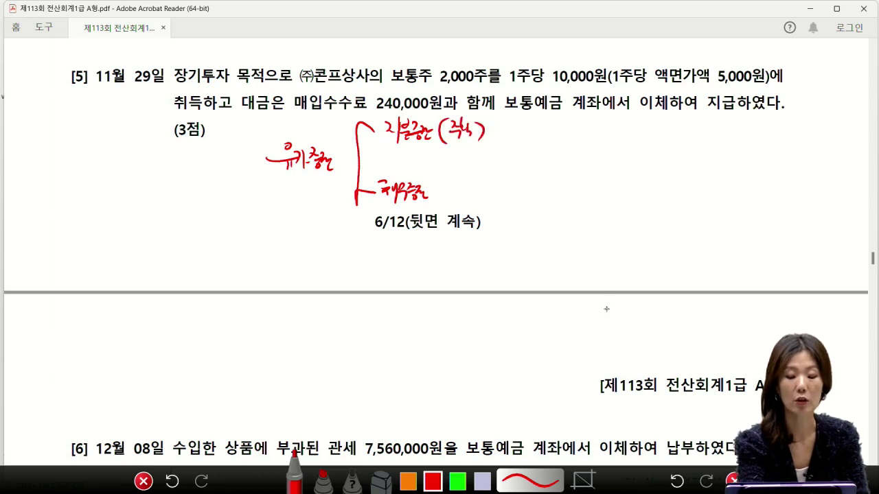
pyautogui.moveTo(440, 180); pyautogui.dragTo(436, 204)
pyautogui.moveTo(447, 186); pyautogui.dragTo(481, 204)
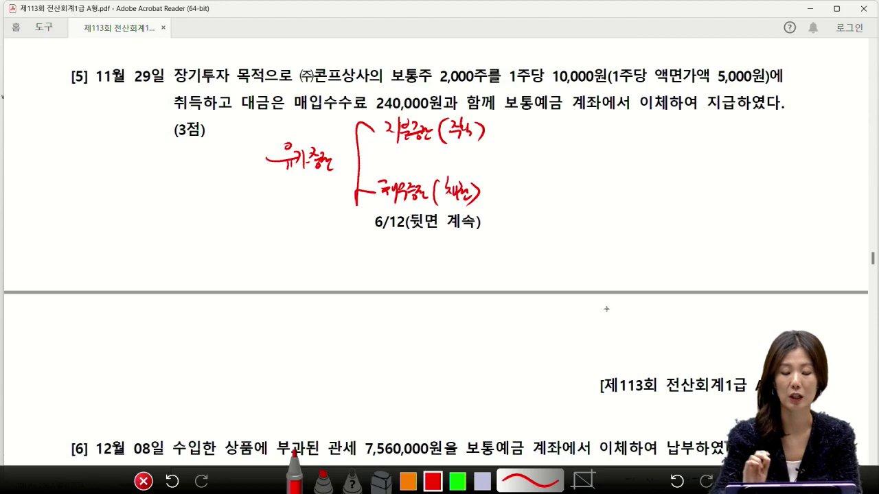
# - Write and circle 발행, and draw arrows from 주식 to 자본증가 and from 채권 to 부채증가
pyautogui.moveTo(543, 122); pyautogui.dragTo(574, 137)
pyautogui.moveTo(485, 140)
pyautogui.mouseDown()
pyautogui.moveTo(510, 164)
pyautogui.moveTo(549, 157)
pyautogui.moveTo(555, 168)
pyautogui.moveTo(590, 171)
pyautogui.moveTo(603, 160)
pyautogui.mouseUp()
pyautogui.moveTo(482, 201)
pyautogui.mouseDown()
pyautogui.moveTo(546, 203)
pyautogui.moveTo(547, 219)
pyautogui.moveTo(575, 200)
pyautogui.moveTo(594, 205)
pyautogui.mouseUp()
pyautogui.moveTo(576, 118)
pyautogui.mouseDown()
pyautogui.moveTo(556, 148)
pyautogui.moveTo(581, 147)
pyautogui.mouseUp()
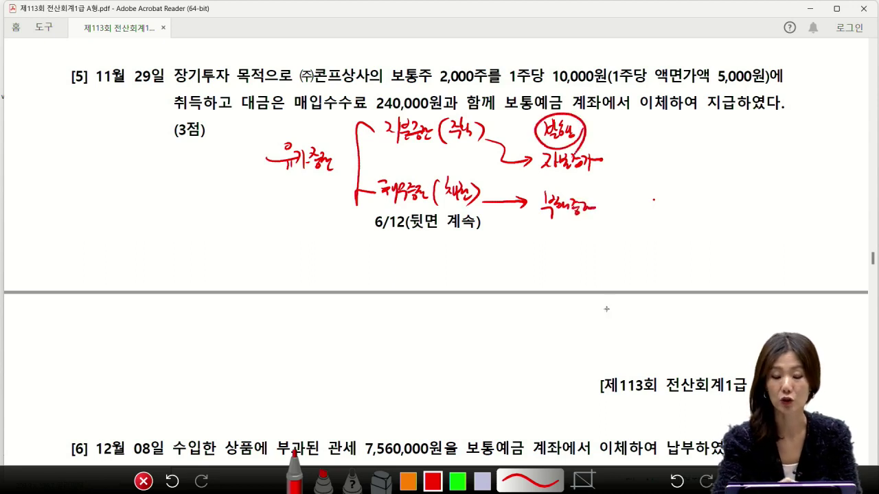
# - Write 투자 over a three-way bracket, label the first branch 단기매매증권, and add marks beside 주식 and 채권
pyautogui.moveTo(669, 117); pyautogui.dragTo(682, 115)
pyautogui.moveTo(675, 120); pyautogui.dragTo(684, 131)
pyautogui.moveTo(685, 118); pyautogui.dragTo(684, 131)
pyautogui.moveTo(693, 125); pyautogui.dragTo(703, 122)
pyautogui.moveTo(647, 146)
pyautogui.mouseDown()
pyautogui.moveTo(627, 233)
pyautogui.moveTo(640, 231)
pyautogui.mouseUp()
pyautogui.moveTo(625, 191); pyautogui.dragTo(648, 192)
pyautogui.moveTo(652, 149); pyautogui.dragTo(673, 160)
pyautogui.moveTo(675, 147); pyautogui.dragTo(684, 162)
pyautogui.moveTo(687, 147)
pyautogui.mouseDown()
pyautogui.moveTo(692, 159)
pyautogui.moveTo(713, 147)
pyautogui.moveTo(718, 162)
pyautogui.moveTo(730, 163)
pyautogui.mouseUp()
pyautogui.moveTo(484, 130); pyautogui.dragTo(496, 134)
pyautogui.moveTo(479, 184); pyautogui.dragTo(491, 194)
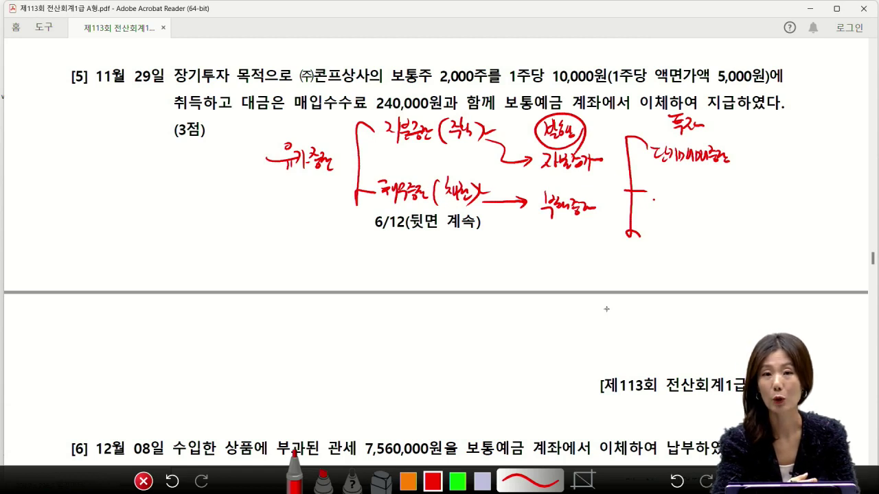
# - Label the remaining 투자 branches 만기보유증권 and 매도가능증권, and add a check mark to 채권
pyautogui.moveTo(655, 232)
pyautogui.mouseDown()
pyautogui.moveTo(670, 249)
pyautogui.moveTo(721, 252)
pyautogui.mouseUp()
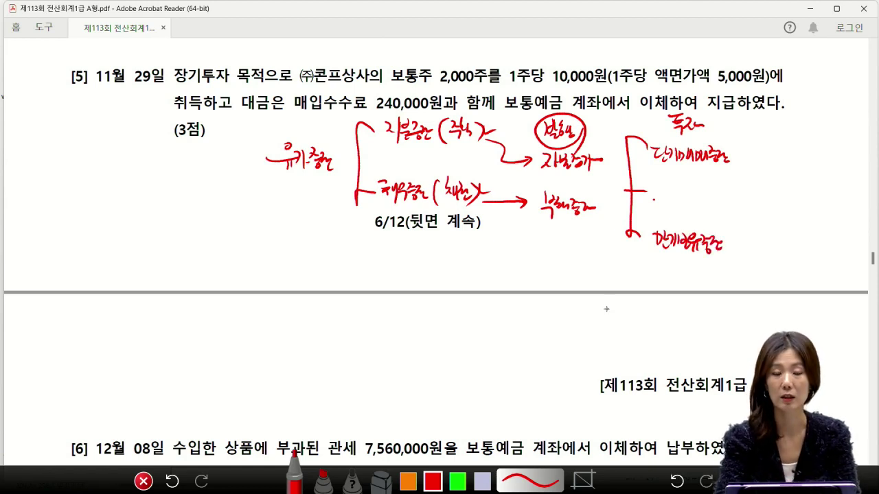
pyautogui.moveTo(474, 195)
pyautogui.mouseDown()
pyautogui.moveTo(479, 183)
pyautogui.moveTo(504, 181)
pyautogui.mouseUp()
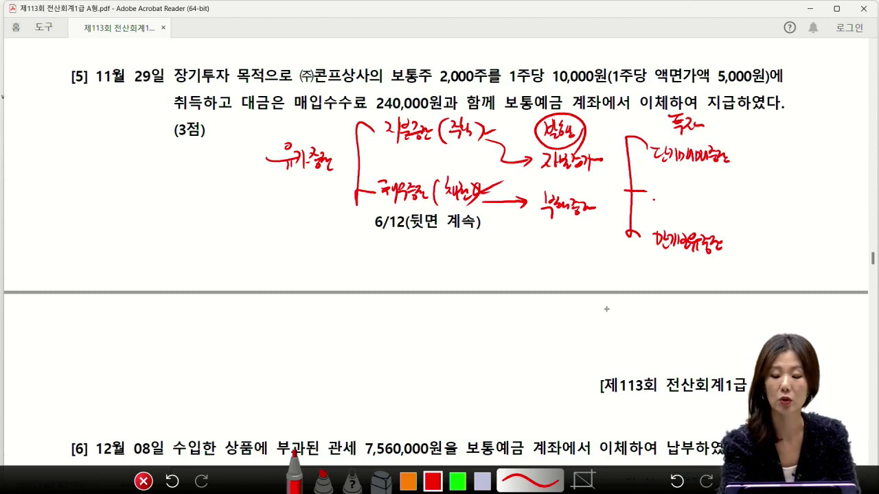
pyautogui.moveTo(653, 188)
pyautogui.mouseDown()
pyautogui.moveTo(657, 202)
pyautogui.moveTo(699, 199)
pyautogui.mouseUp()
pyautogui.moveTo(696, 201); pyautogui.dragTo(726, 205)
# - Box 장기투자 목적 in the question text, along with the 매도가능증권 and 단기매매증권 branch labels
pyautogui.moveTo(180, 87)
pyautogui.mouseDown()
pyautogui.moveTo(261, 89)
pyautogui.moveTo(177, 57)
pyautogui.moveTo(175, 111)
pyautogui.mouseUp()
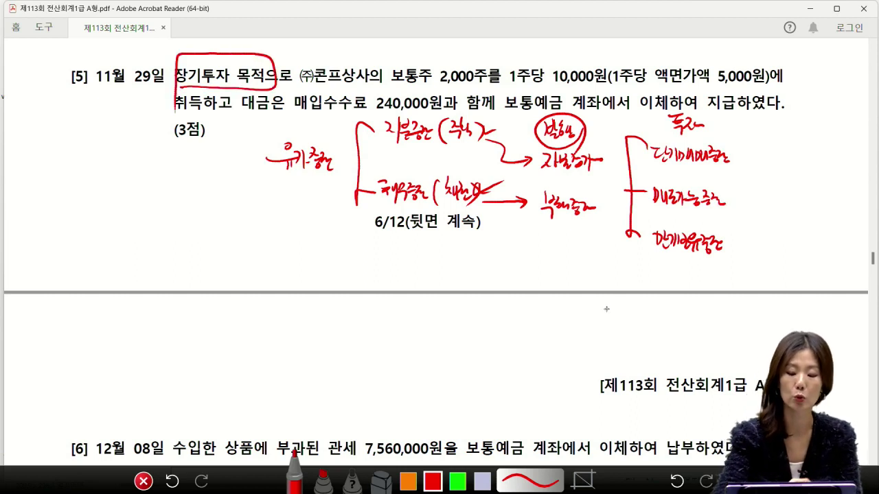
pyautogui.moveTo(648, 209)
pyautogui.mouseDown()
pyautogui.moveTo(734, 183)
pyautogui.moveTo(647, 219)
pyautogui.mouseUp()
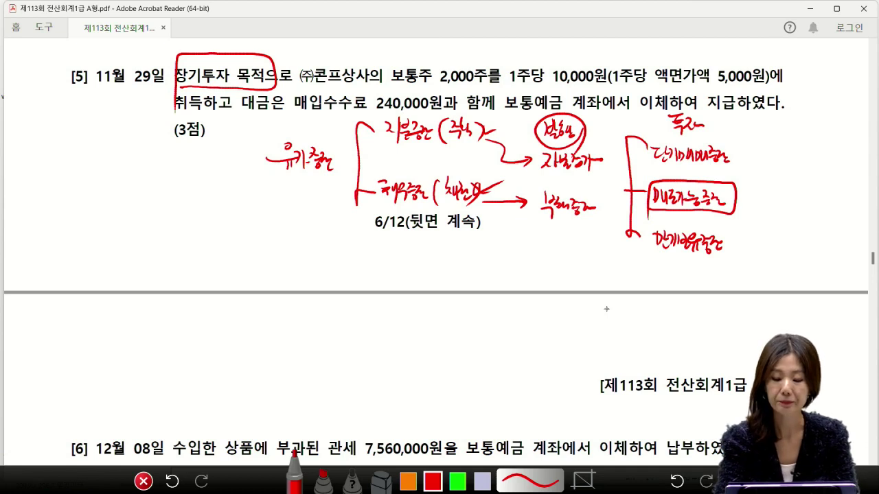
pyautogui.moveTo(645, 169)
pyautogui.mouseDown()
pyautogui.moveTo(734, 146)
pyautogui.moveTo(643, 167)
pyautogui.mouseUp()
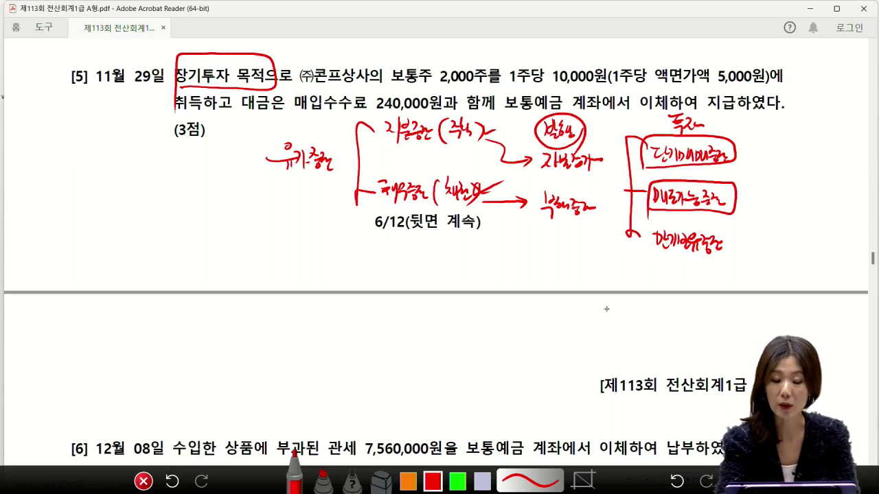
# - Circle and link 2,000주 and 10,000, underline 액면가액 5,000원, connect it to 발행, and circle 투자
pyautogui.moveTo(479, 90)
pyautogui.mouseDown()
pyautogui.moveTo(426, 81)
pyautogui.moveTo(492, 86)
pyautogui.mouseUp()
pyautogui.moveTo(599, 88)
pyautogui.mouseDown()
pyautogui.moveTo(536, 66)
pyautogui.moveTo(592, 86)
pyautogui.mouseUp()
pyautogui.moveTo(475, 69); pyautogui.dragTo(543, 81)
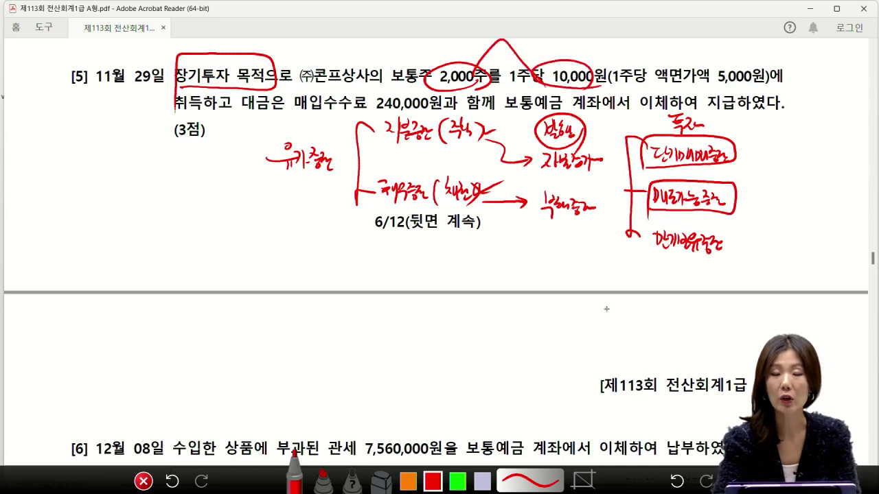
pyautogui.moveTo(640, 85); pyautogui.dragTo(774, 86)
pyautogui.moveTo(687, 101)
pyautogui.mouseDown()
pyautogui.moveTo(694, 133)
pyautogui.moveTo(691, 101)
pyautogui.moveTo(572, 132)
pyautogui.moveTo(597, 128)
pyautogui.mouseUp()
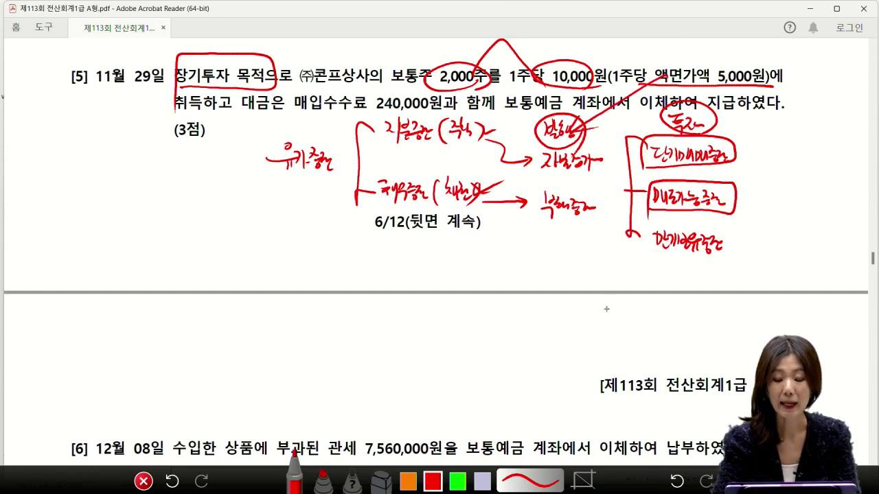
# - Write 단기투자 above the boxed 장기투자 목적 and 20,000,000 beside 단기매매증권
pyautogui.moveTo(184, 39)
pyautogui.mouseDown()
pyautogui.moveTo(199, 53)
pyautogui.moveTo(207, 40)
pyautogui.moveTo(236, 48)
pyautogui.mouseUp()
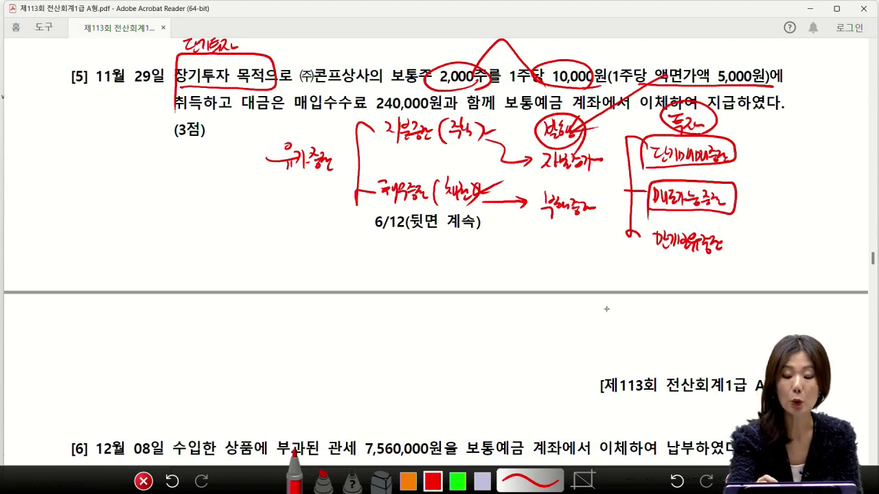
pyautogui.moveTo(739, 140)
pyautogui.mouseDown()
pyautogui.moveTo(747, 150)
pyautogui.moveTo(784, 149)
pyautogui.mouseUp()
pyautogui.moveTo(787, 142); pyautogui.dragTo(800, 145)
pyautogui.moveTo(802, 141); pyautogui.dragTo(810, 145)
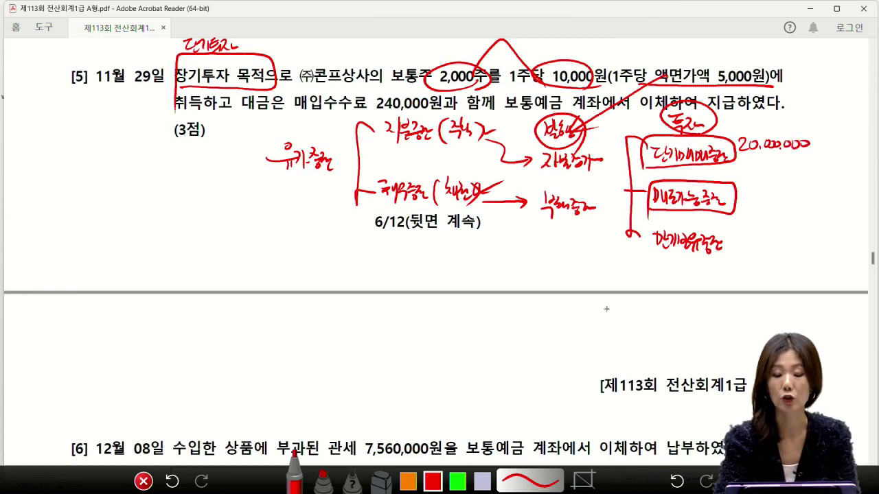
# - Write 수수료비용 240,000 under the 20,000,000 note and ring the whole 단기매매증권 treatment
pyautogui.moveTo(741, 157); pyautogui.dragTo(753, 168)
pyautogui.moveTo(747, 163); pyautogui.dragTo(758, 173)
pyautogui.moveTo(759, 159)
pyautogui.mouseDown()
pyautogui.moveTo(769, 171)
pyautogui.moveTo(794, 168)
pyautogui.mouseUp()
pyautogui.moveTo(783, 166); pyautogui.dragTo(802, 167)
pyautogui.moveTo(797, 162)
pyautogui.mouseDown()
pyautogui.moveTo(799, 175)
pyautogui.moveTo(808, 169)
pyautogui.mouseUp()
pyautogui.moveTo(806, 161); pyautogui.dragTo(818, 169)
pyautogui.moveTo(832, 133)
pyautogui.mouseDown()
pyautogui.moveTo(681, 185)
pyautogui.moveTo(839, 136)
pyautogui.mouseUp()
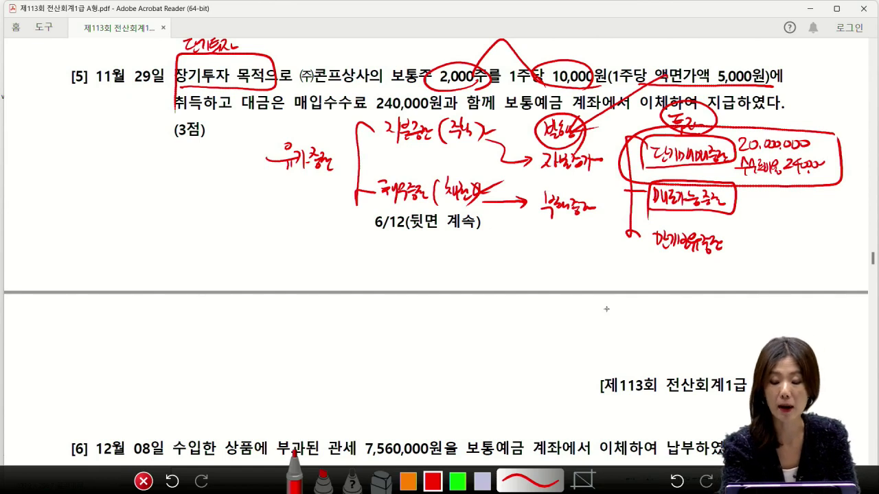
# - Write 20,240,000 beside 매도가능증권, ring that treatment, and clear all annotations from the page
pyautogui.moveTo(736, 205); pyautogui.dragTo(746, 214)
pyautogui.moveTo(748, 206); pyautogui.dragTo(778, 210)
pyautogui.moveTo(780, 198)
pyautogui.mouseDown()
pyautogui.moveTo(758, 229)
pyautogui.moveTo(809, 213)
pyautogui.moveTo(680, 190)
pyautogui.moveTo(825, 221)
pyautogui.mouseUp()
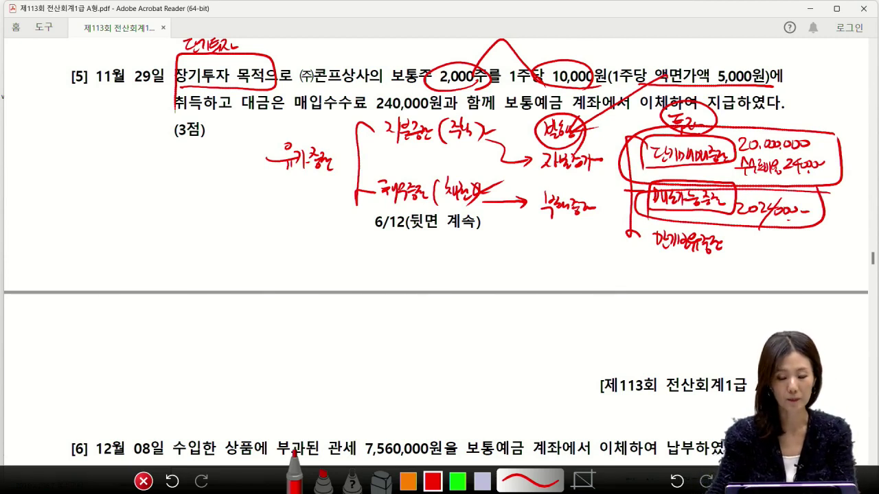
pyautogui.press('Escape')
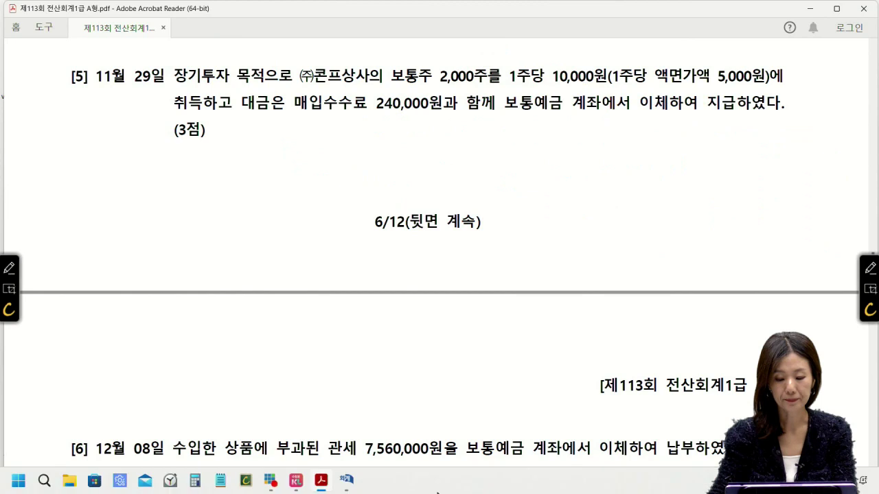
# - Switch to the 일반전표입력 window in KcLep and set the voucher date to 11월 29일
pyautogui.click(348, 487)
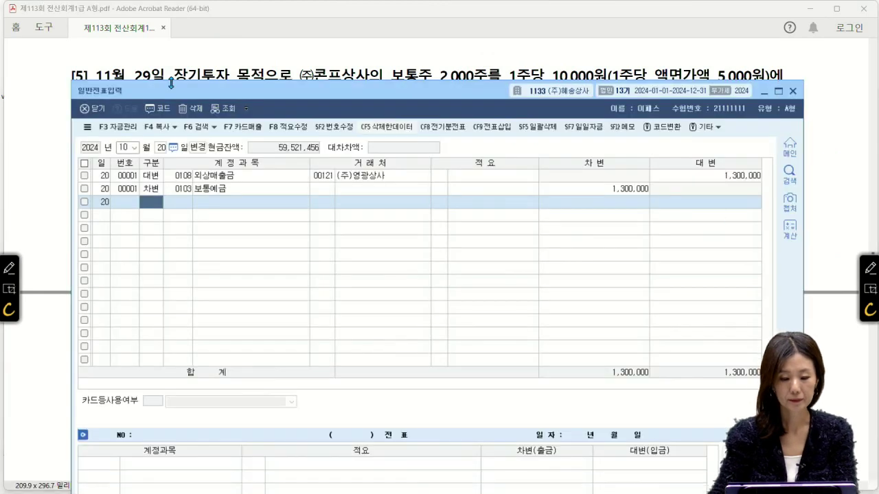
pyautogui.click(121, 148)
pyautogui.write('11')
pyautogui.press('Return')
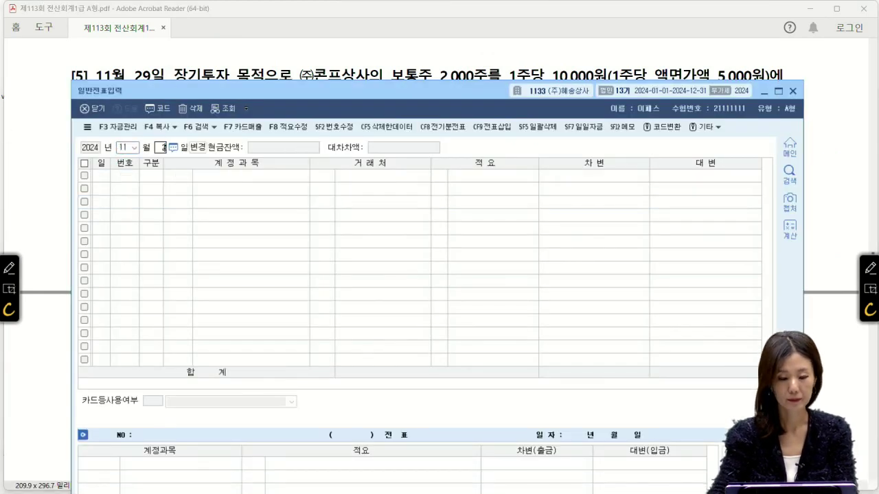
pyautogui.write('29')
pyautogui.press('Return')
# - Enter a debit (차변) line for account 0178 매도가능증권 with an amount of 20,240,000
pyautogui.write('3')
pyautogui.press('Return')
pyautogui.write('매도')
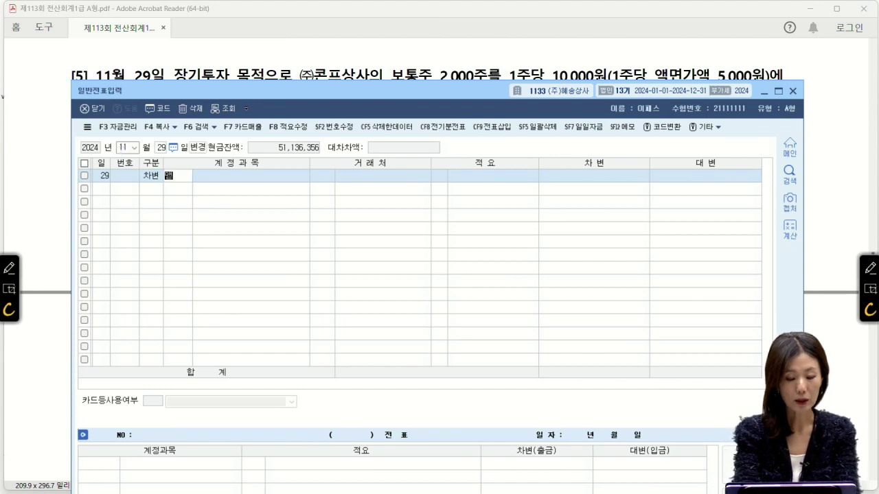
pyautogui.press('Return')
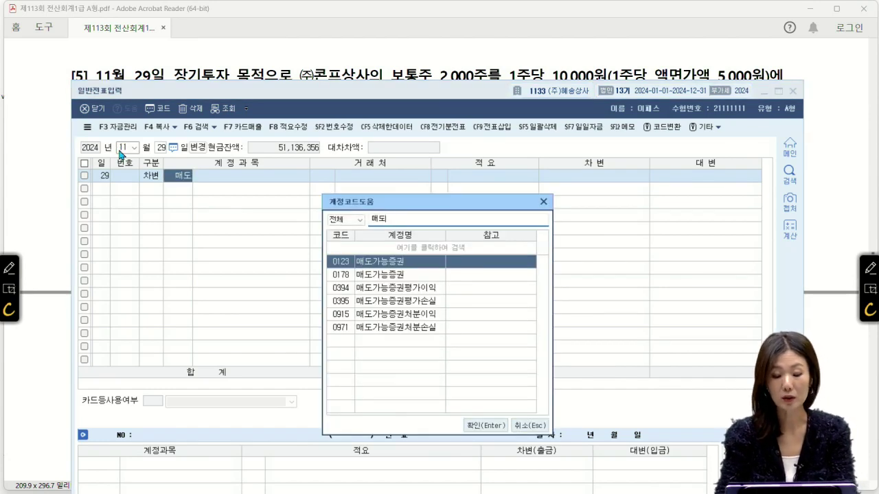
pyautogui.press('BackSpace')
pyautogui.press('Down')
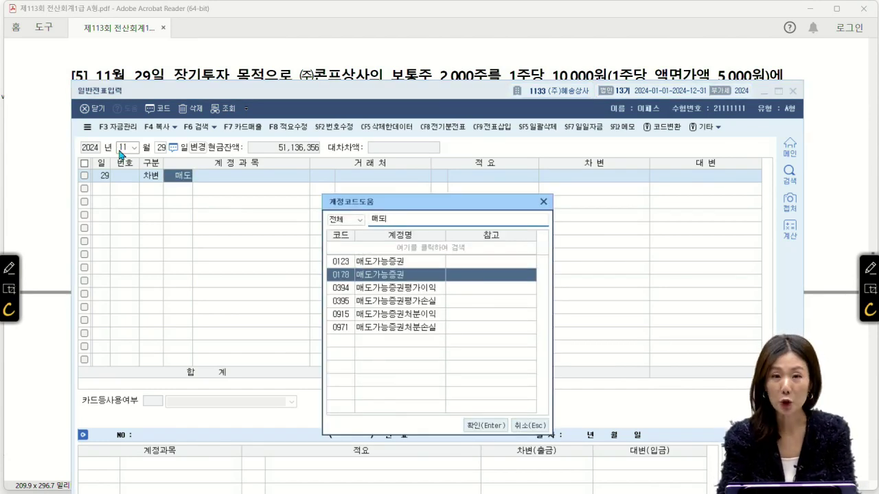
pyautogui.press('Return')
pyautogui.press('Return')
pyautogui.press('Return')
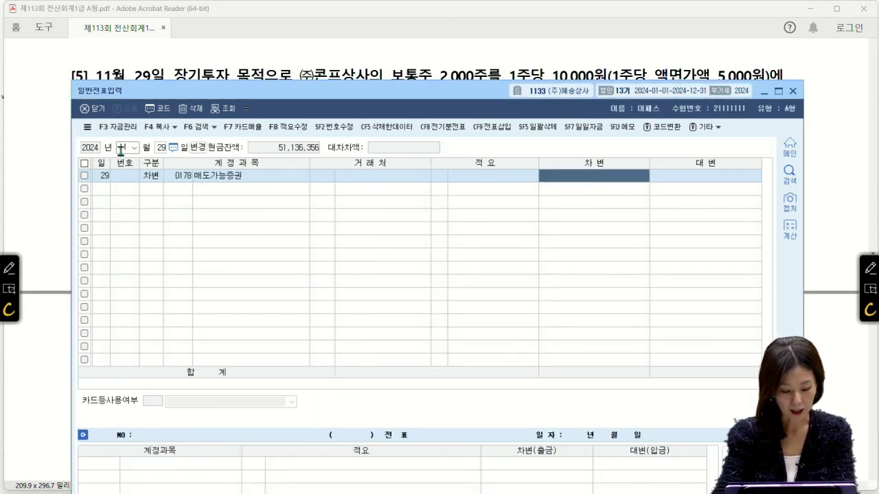
pyautogui.write('20240000')
pyautogui.press('Return')
# - Enter the balancing credit (대변) line for account 0103 보통예금 with 20,240,000
pyautogui.write('4')
pyautogui.press('Return')
pyautogui.write('103')
pyautogui.press('Return')
pyautogui.press('Return')
pyautogui.press('Return')
pyautogui.press('Return')
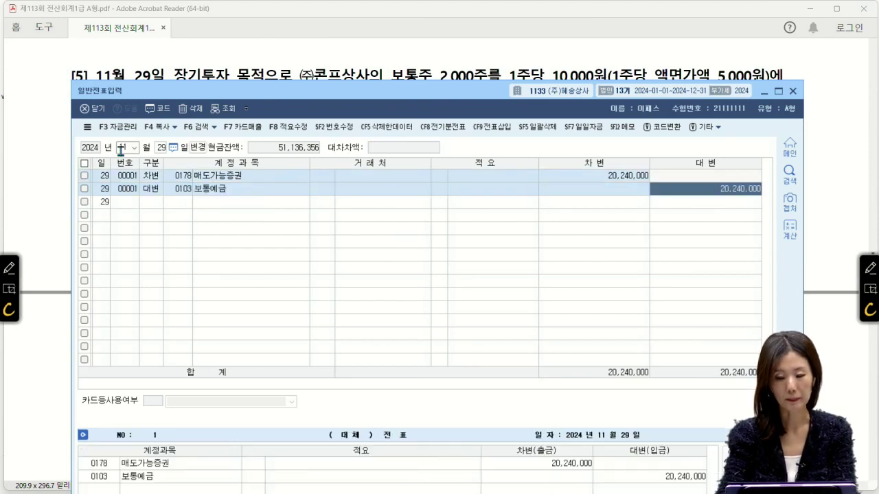
pyautogui.press('Return')
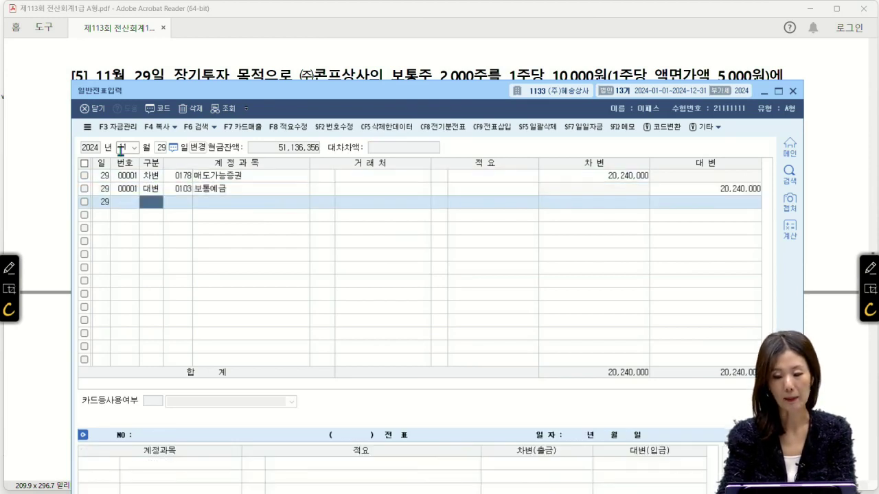
# - Return to the exam PDF and read transaction [6], the customs duty paid on imported goods
pyautogui.click(162, 52)
pyautogui.scroll(-5, 168, 163)
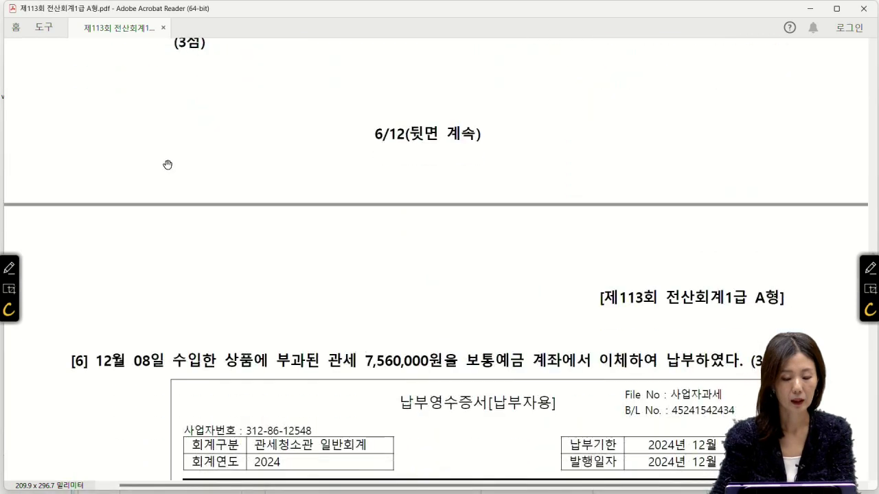
pyautogui.scroll(-3, 168, 163)
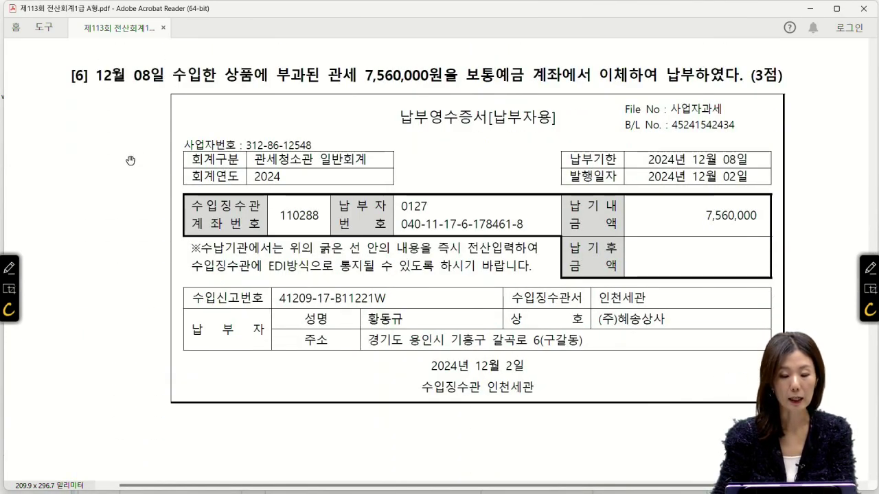
pyautogui.click(870, 269)
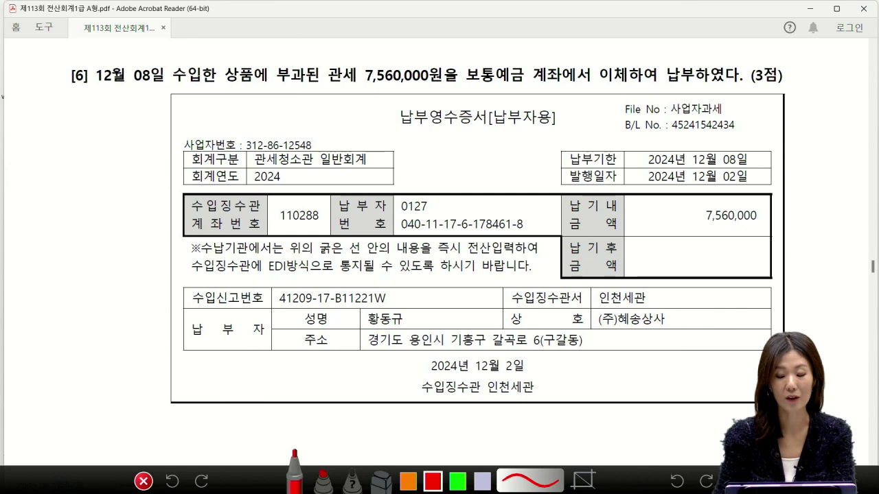
pyautogui.click(735, 481)
# - Switch back to 일반전표입력 in KcLep and set the voucher date to 12월 8일
pyautogui.moveTo(382, 492)
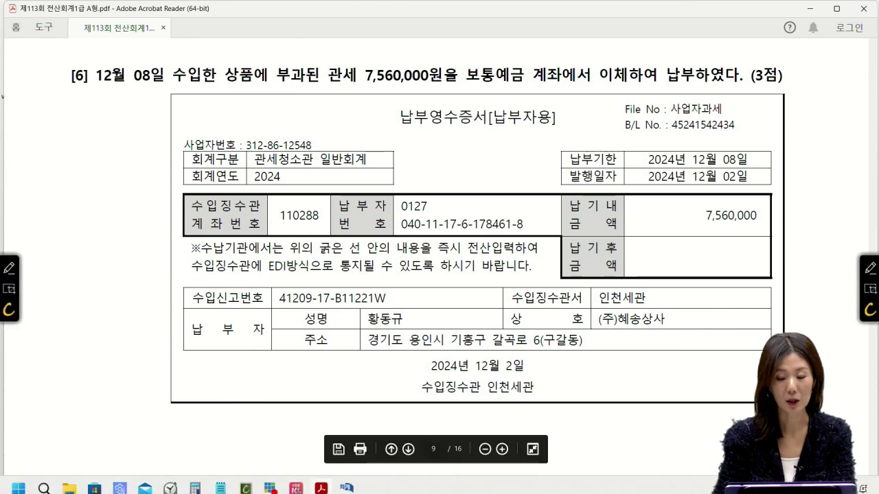
pyautogui.click(347, 479)
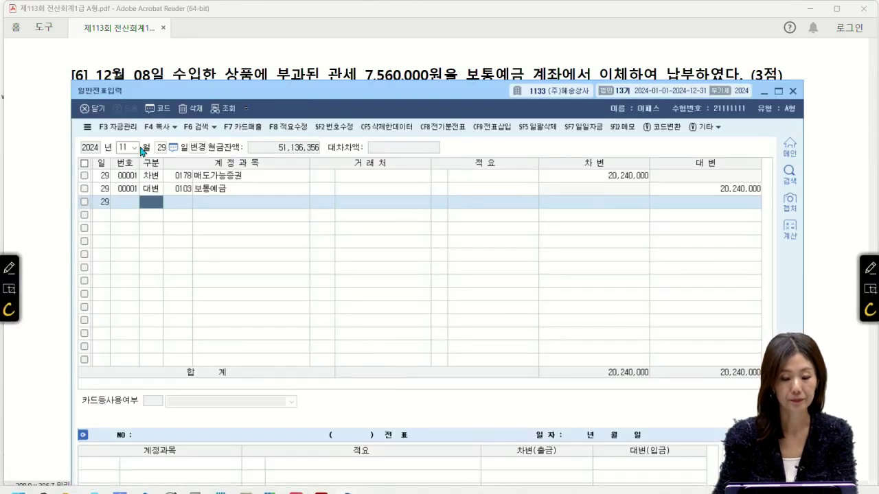
pyautogui.click(124, 148)
pyautogui.write('12')
pyautogui.press('Return')
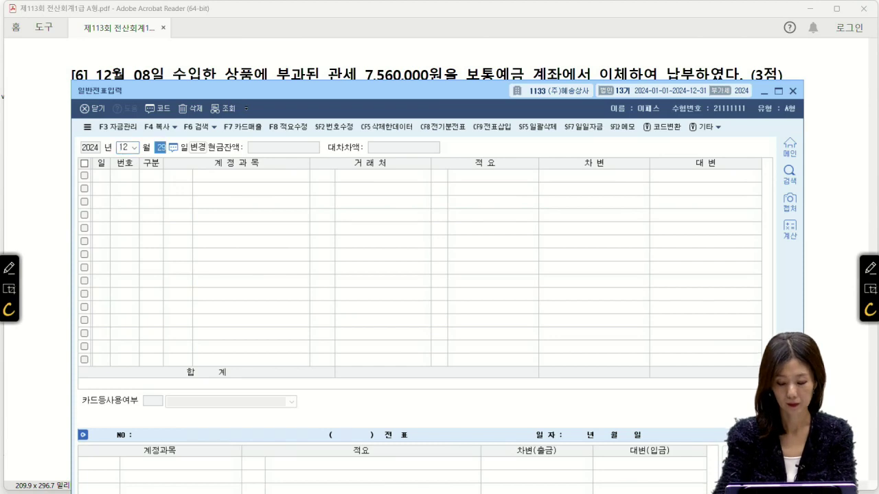
pyautogui.write('8')
pyautogui.press('Return')
# - Enter a debit (차변) line for account 0146 상품 with an amount of 7,560,000
pyautogui.write('3')
pyautogui.press('Return')
pyautogui.write('146')
pyautogui.press('Return')
pyautogui.press('Return')
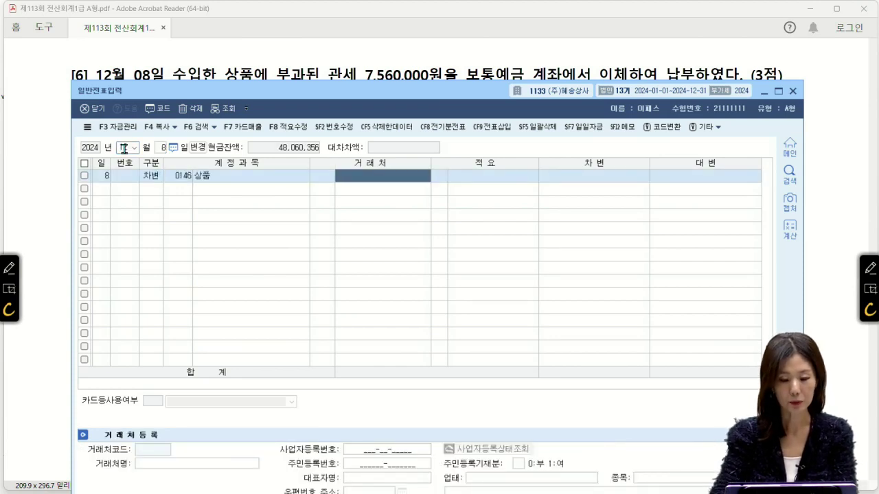
pyautogui.press('Return')
pyautogui.press('Return')
pyautogui.write('7560000')
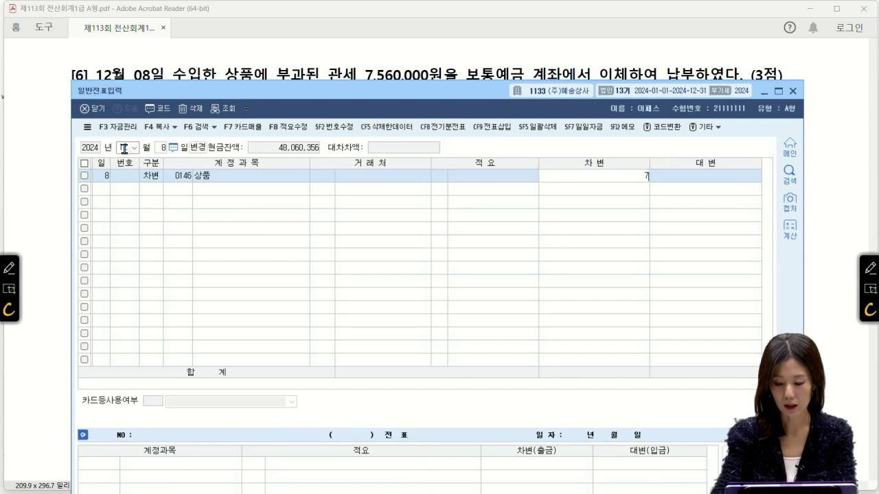
pyautogui.press('Return')
# - Enter the balancing credit (대변) line for account 0103 보통예금 with 7,560,000
pyautogui.write('4')
pyautogui.press('Return')
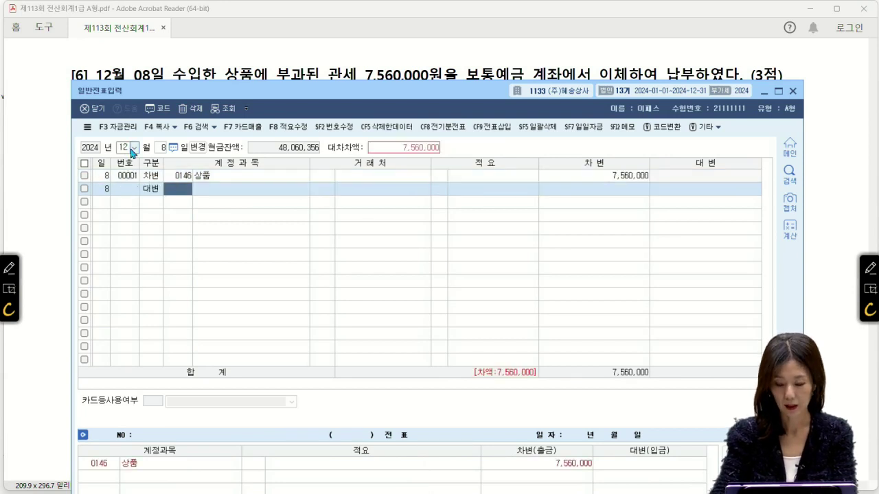
pyautogui.write('103')
pyautogui.press('Return')
pyautogui.press('Return')
pyautogui.press('Return')
pyautogui.press('Return')
pyautogui.press('Return')
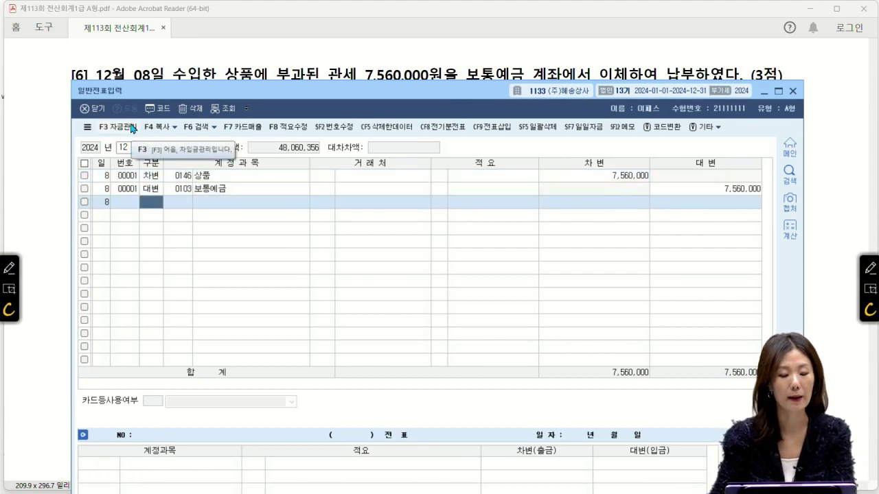
# - Return to the exam PDF and read Problem 3's transaction [1], dated 08월 10일
pyautogui.click(34, 135)
pyautogui.scroll(-10, 202, 202)
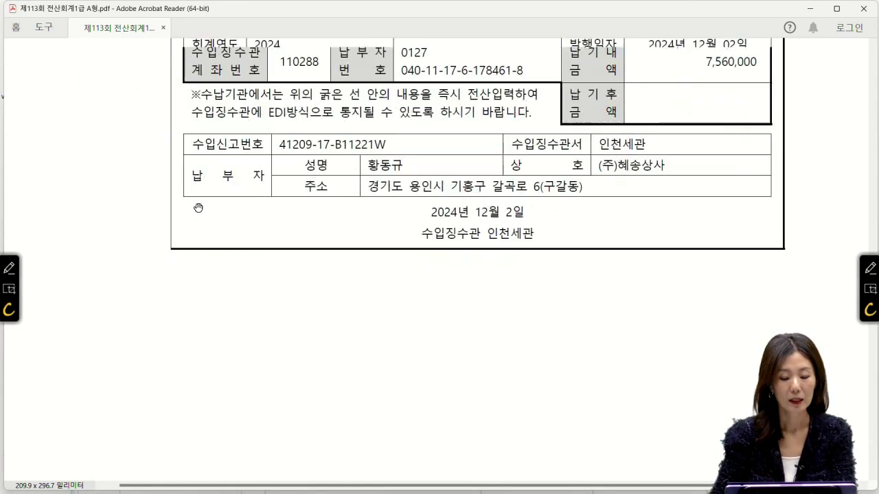
pyautogui.scroll(-15, 203, 200)
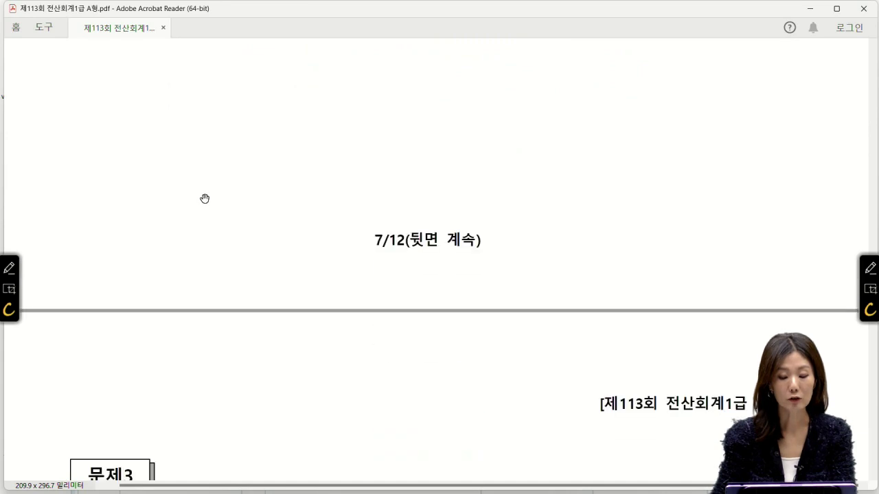
pyautogui.scroll(-5, 206, 198)
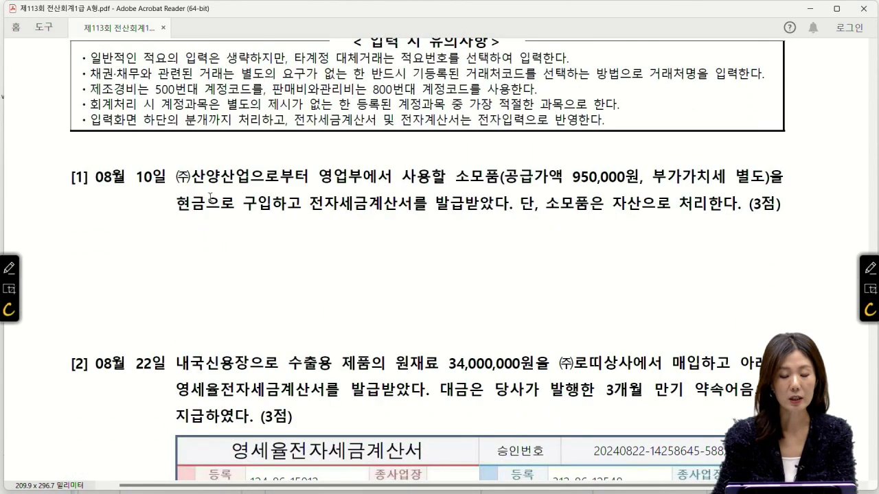
pyautogui.scroll(-2, 209, 197)
pyautogui.scroll(-2, 212, 197)
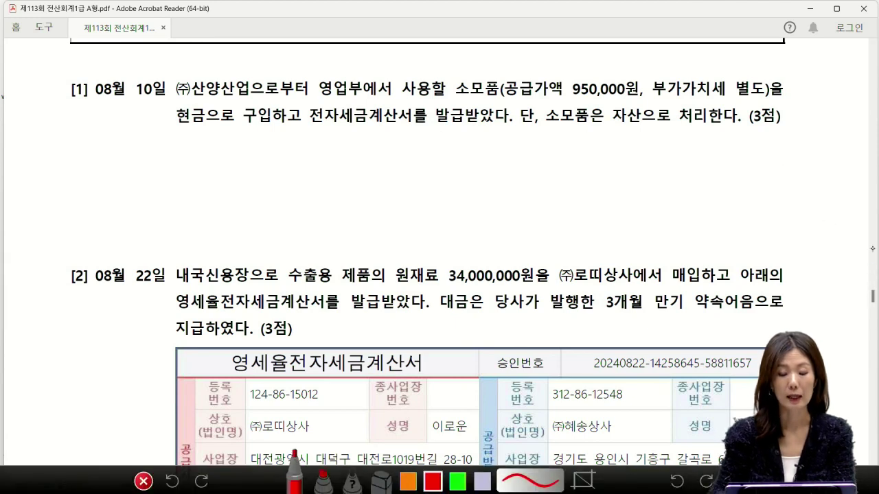
# - Underline 전자세금계산서, circle 발급, write the type choices 51 과세 and 54 불공 beneath, and clear the annotations
pyautogui.moveTo(317, 138)
pyautogui.mouseDown()
pyautogui.moveTo(468, 136)
pyautogui.moveTo(443, 163)
pyautogui.mouseUp()
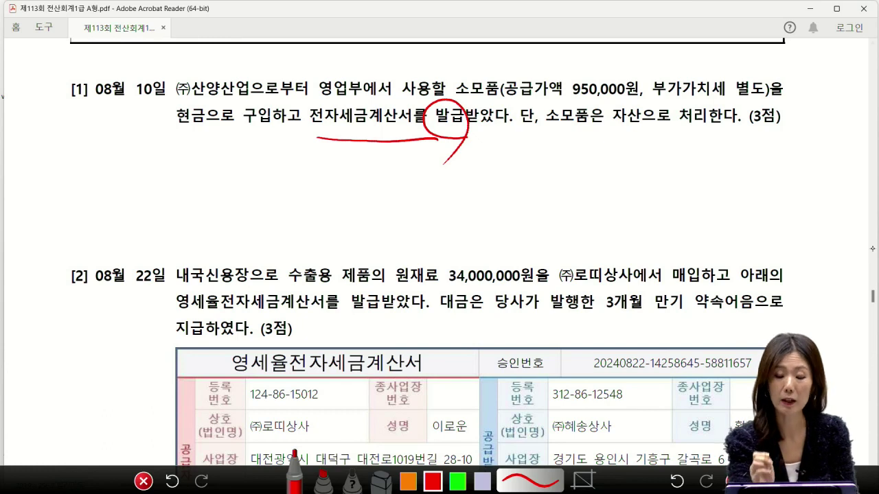
pyautogui.moveTo(482, 132)
pyautogui.mouseDown()
pyautogui.moveTo(465, 177)
pyautogui.moveTo(481, 199)
pyautogui.mouseUp()
pyautogui.moveTo(489, 134); pyautogui.dragTo(495, 155)
pyautogui.moveTo(503, 135); pyautogui.dragTo(504, 154)
pyautogui.moveTo(484, 187)
pyautogui.mouseDown()
pyautogui.moveTo(488, 210)
pyautogui.moveTo(505, 201)
pyautogui.moveTo(489, 218)
pyautogui.mouseUp()
pyautogui.moveTo(530, 131)
pyautogui.mouseDown()
pyautogui.moveTo(530, 146)
pyautogui.moveTo(564, 158)
pyautogui.moveTo(549, 197)
pyautogui.moveTo(553, 210)
pyautogui.moveTo(559, 203)
pyautogui.mouseUp()
pyautogui.moveTo(557, 202); pyautogui.dragTo(564, 210)
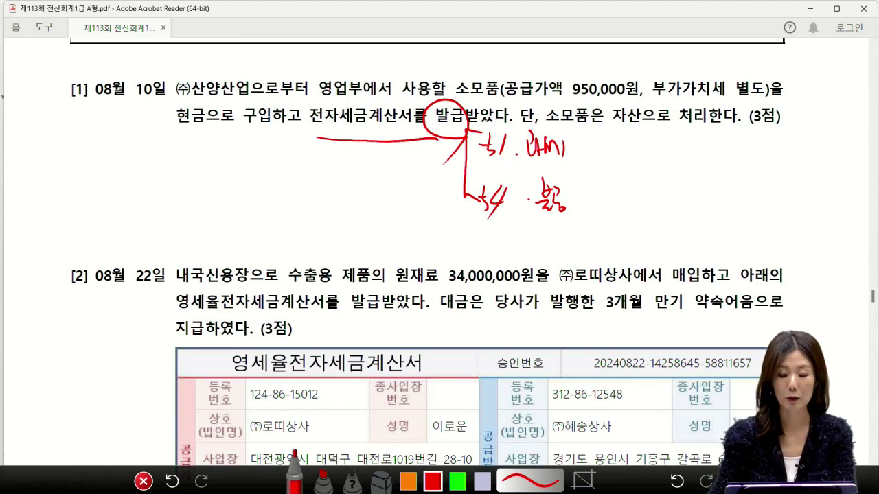
pyautogui.click(144, 482)
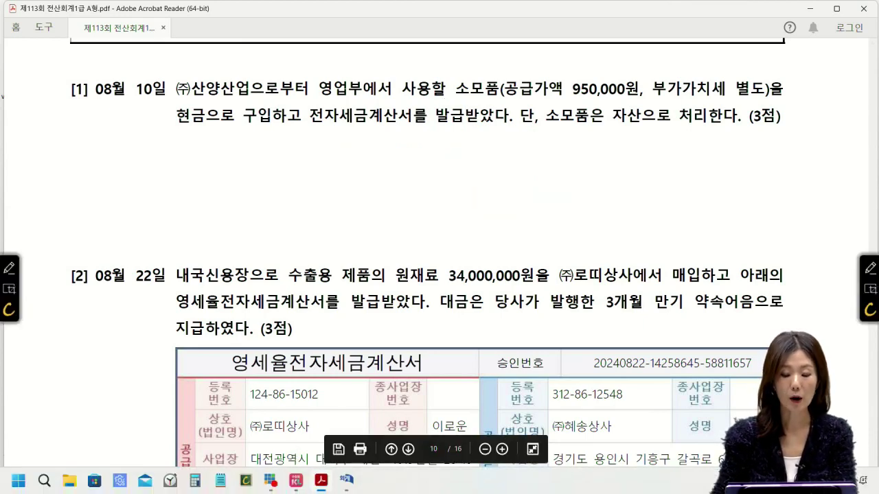
# - Switch to KcLep, close the 일반전표입력 windows and bring up 매입매출전표입력
pyautogui.click(346, 481)
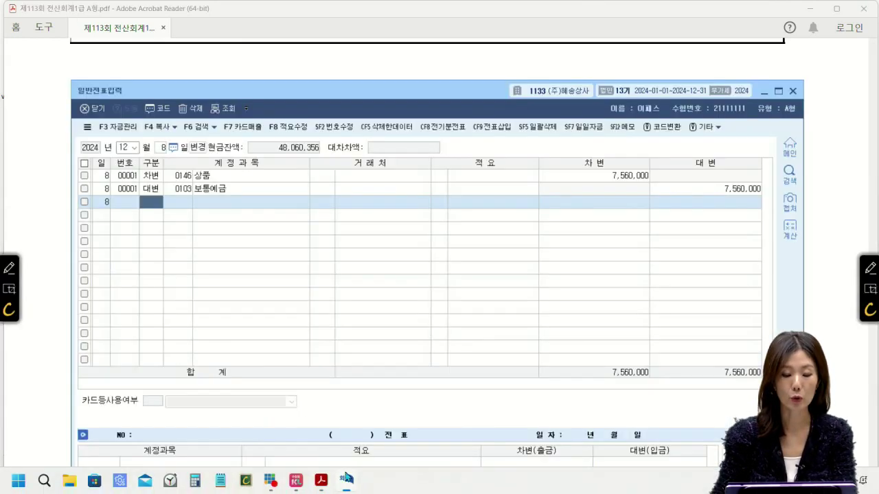
pyautogui.click(96, 109)
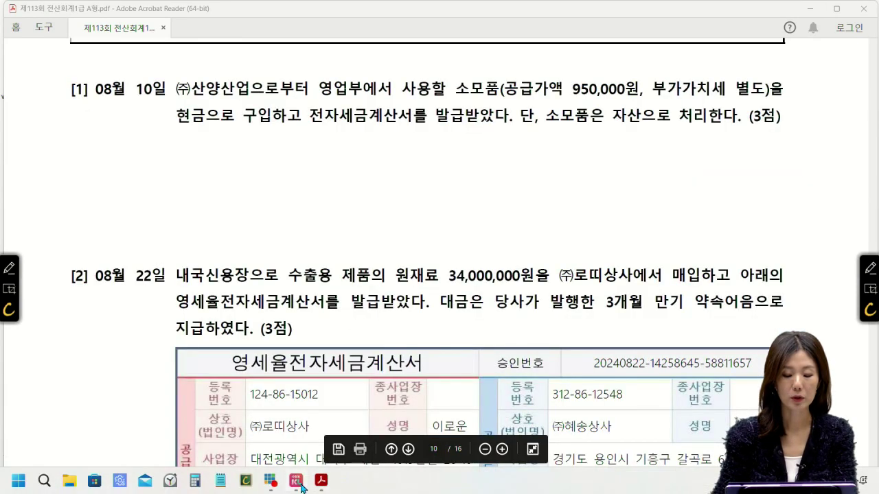
pyautogui.click(297, 482)
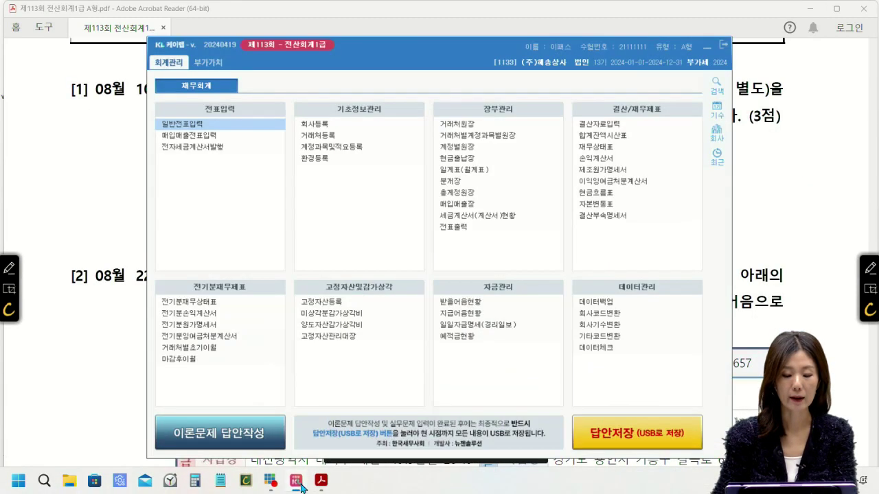
pyautogui.click(182, 126)
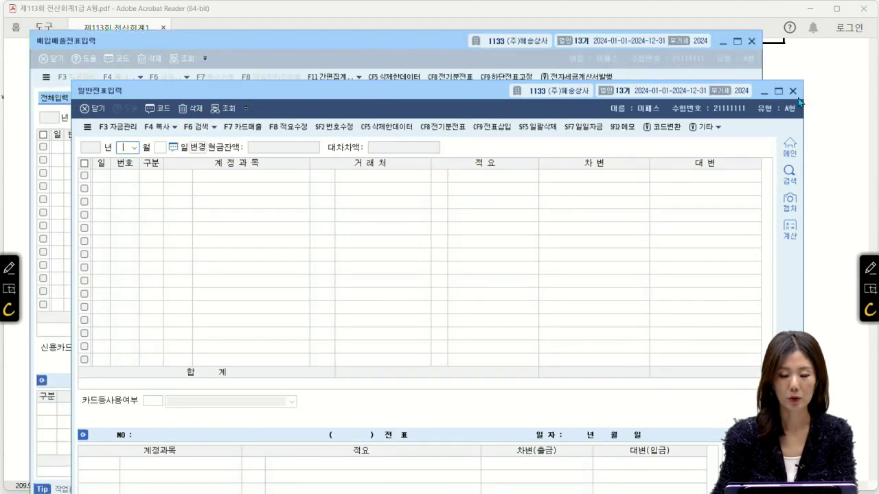
pyautogui.click(792, 90)
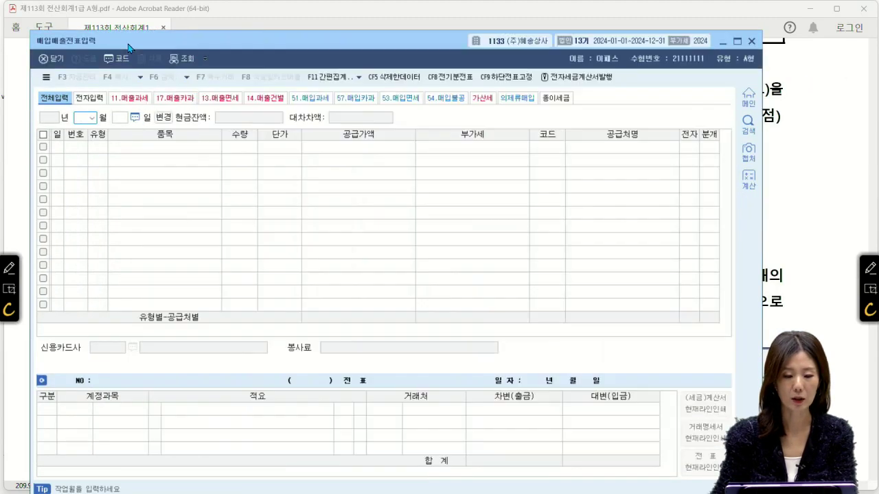
pyautogui.click(127, 48)
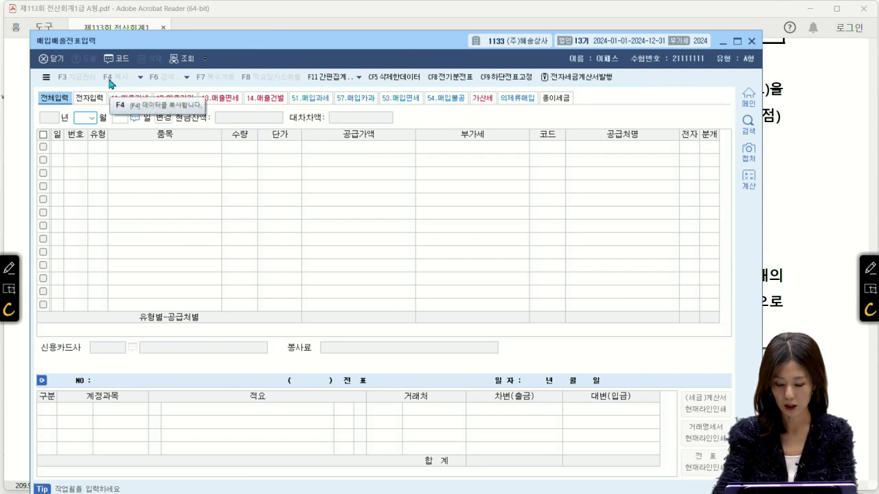
# - Set the 매입매출전표 date to 08월 10일 and choose type 51 과세 for the first line
pyautogui.write('08')
pyautogui.press('Return')
pyautogui.write('10')
pyautogui.press('Return')
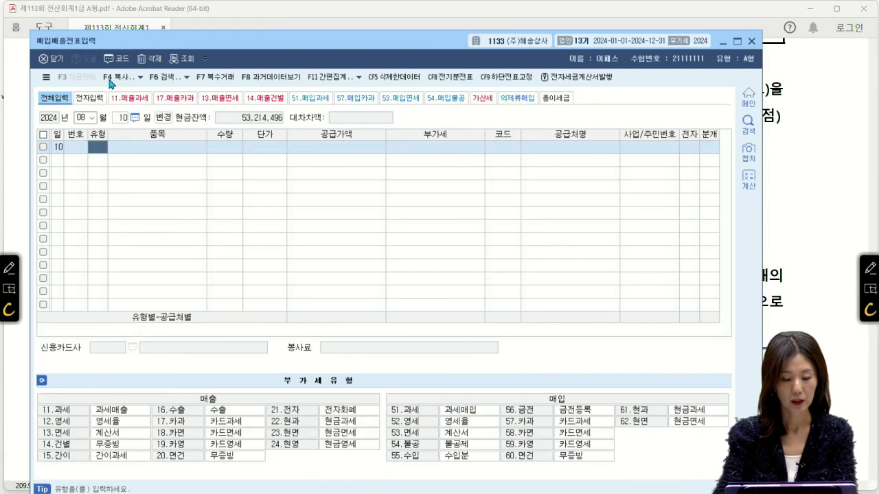
pyautogui.write('51')
pyautogui.press('Return')
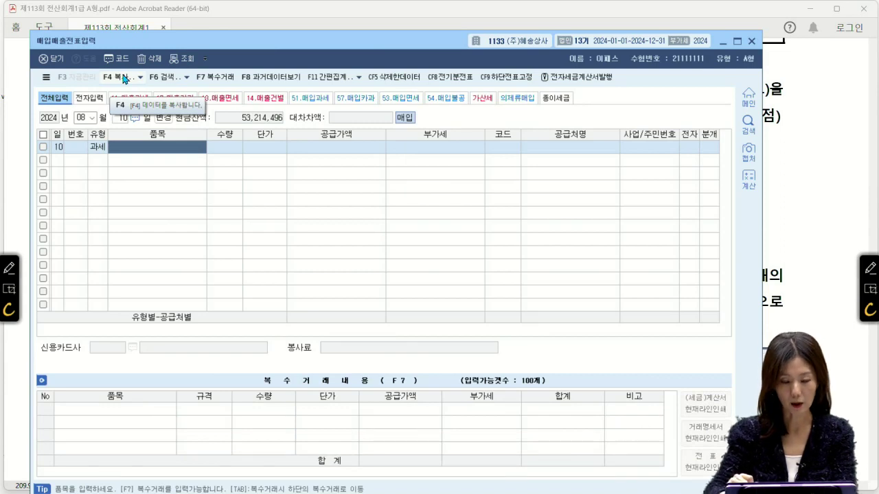
# - Enter 소모품 as the item of the 08월 10일 line with a supply value of 950,000
pyautogui.write('thah')
pyautogui.press('BackSpace')
pyautogui.press('BackSpace')
pyautogui.press('BackSpace')
pyautogui.press('BackSpace')
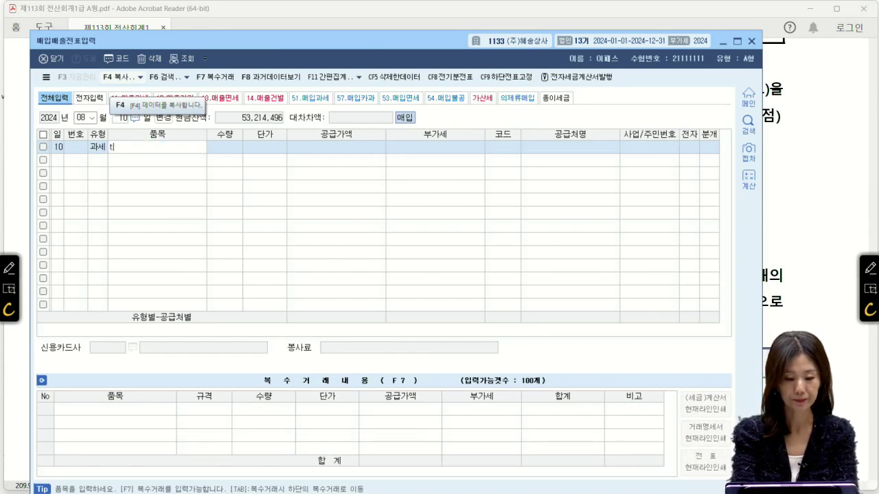
pyautogui.write('소모품')
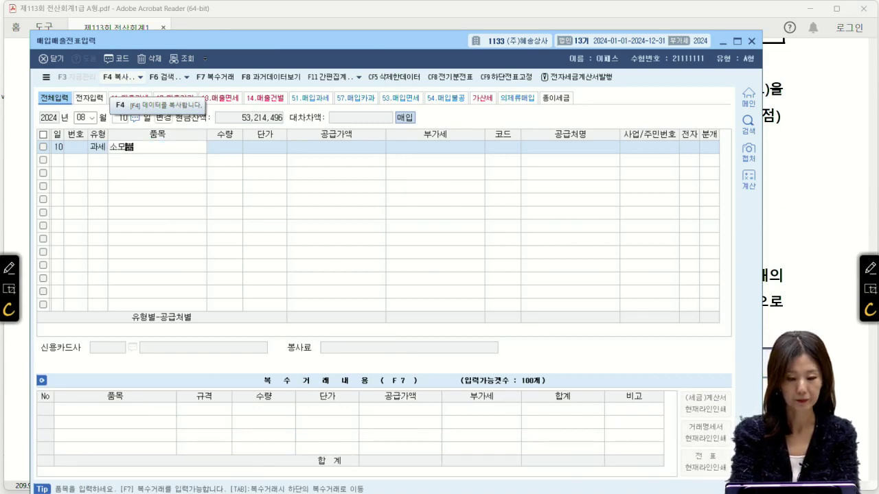
pyautogui.press('Return')
pyautogui.press('Return')
pyautogui.press('Return')
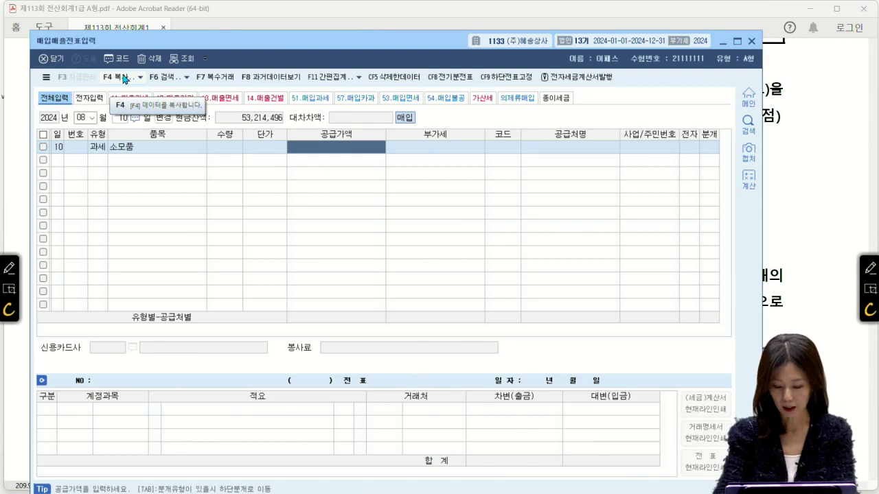
pyautogui.write('9500000')
pyautogui.press('Return')
pyautogui.press('Return')
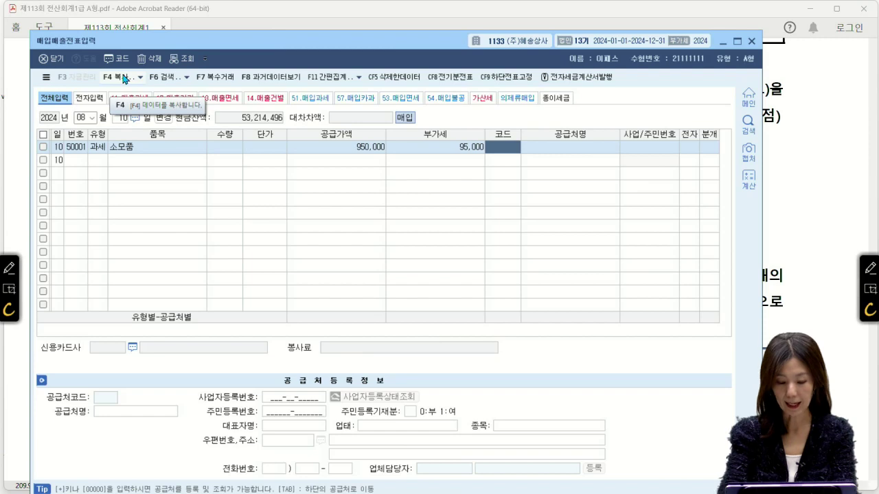
# - Set the supplier to (주)산양산업, mark the invoice as electronic (여), and choose journal type 3 혼합
pyautogui.write('산양')
pyautogui.press('Return')
pyautogui.press('Return')
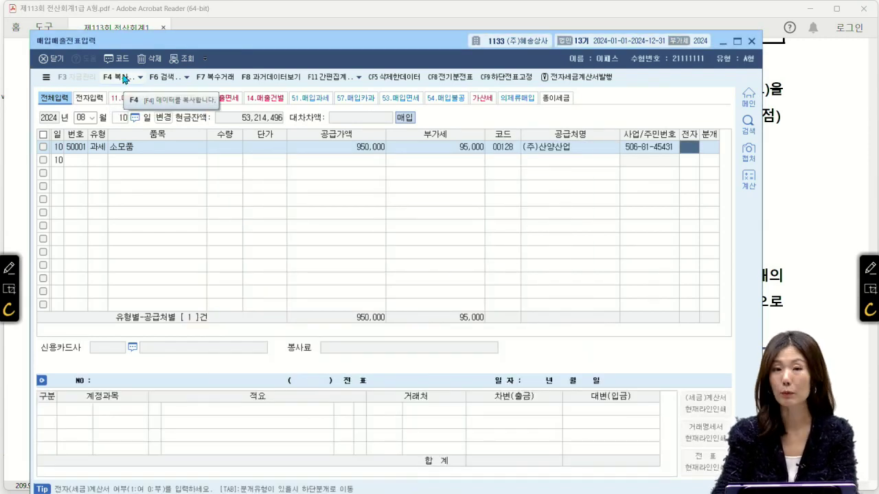
pyautogui.write('1')
pyautogui.press('Return')
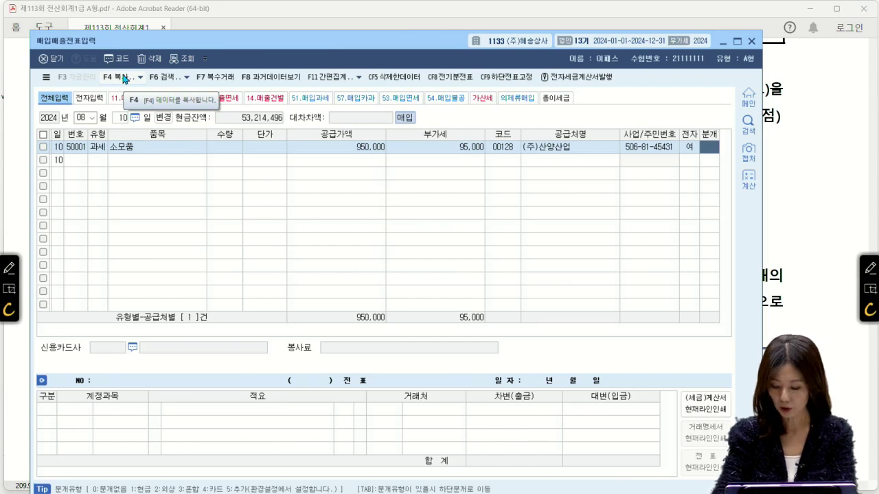
pyautogui.write('3')
pyautogui.press('Return')
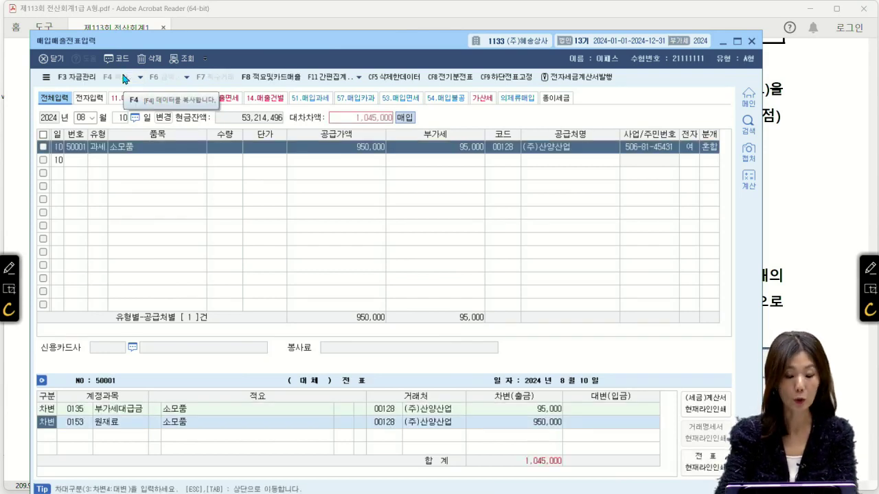
# - Change the debit account 원재료 in the journal entry to 0173 소모품
pyautogui.press('Left')
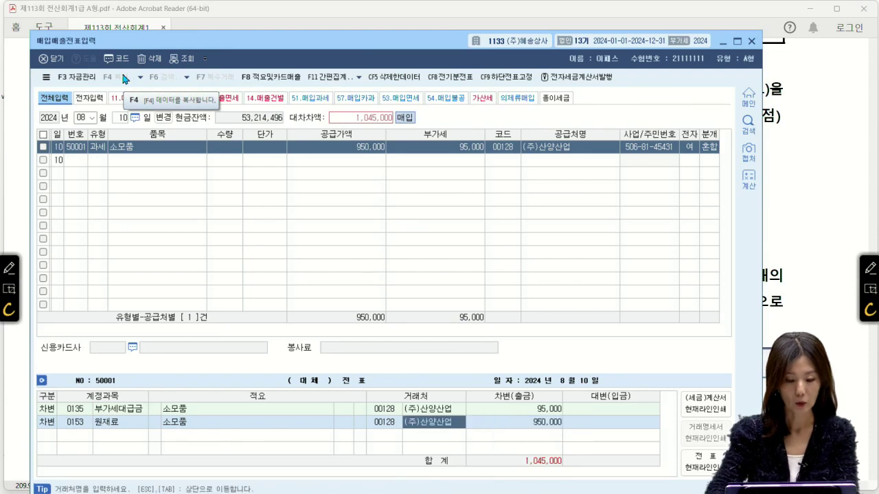
pyautogui.press('Left')
pyautogui.press('Left')
pyautogui.press('Left')
pyautogui.press('Left')
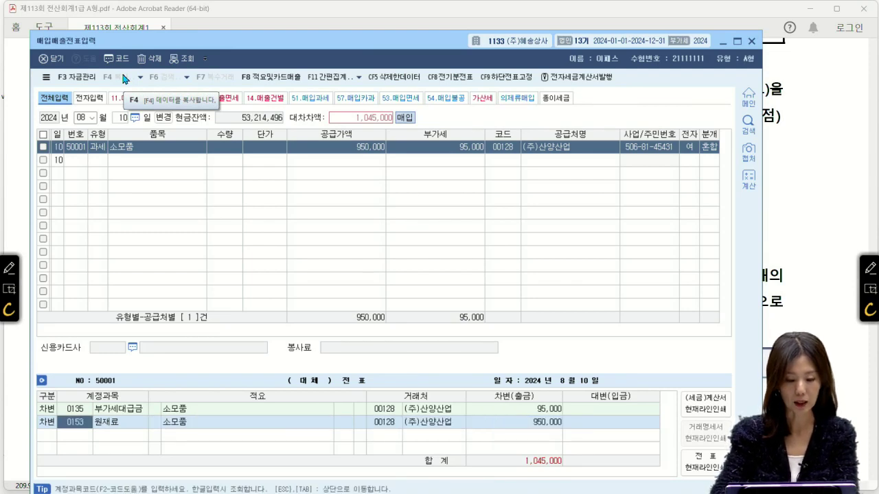
pyautogui.write('소모')
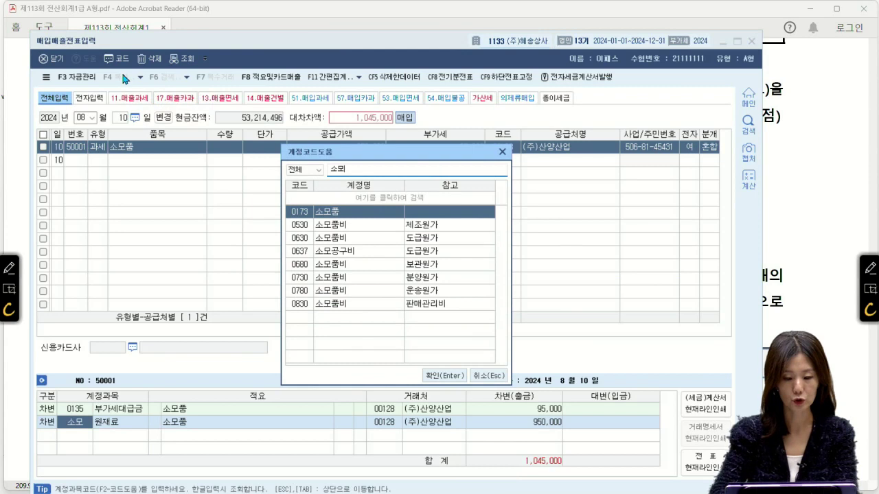
pyautogui.press('Return')
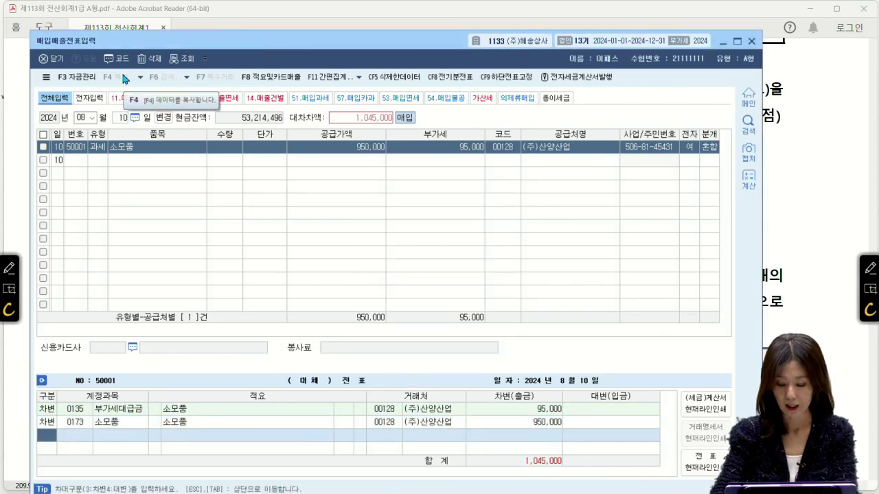
# - Add a credit (대변) line to account 0101 현금 for 1,045,000 and complete the voucher
pyautogui.write('4')
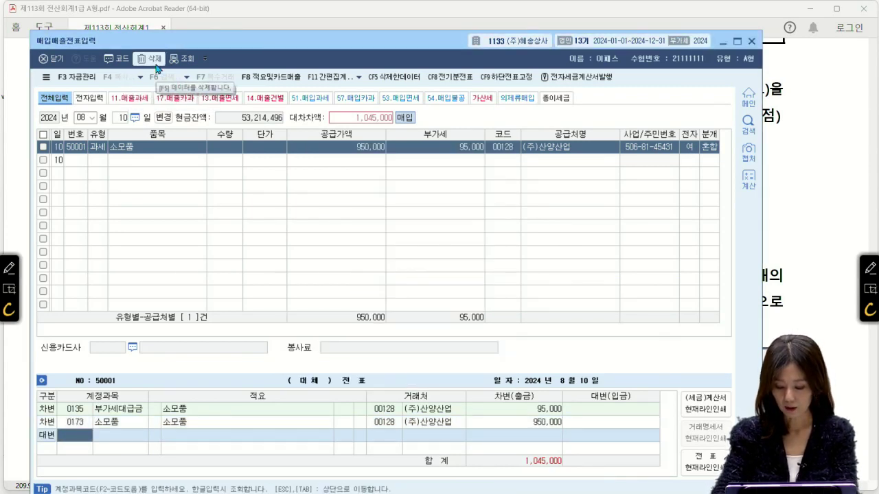
pyautogui.write('101')
pyautogui.press('Return')
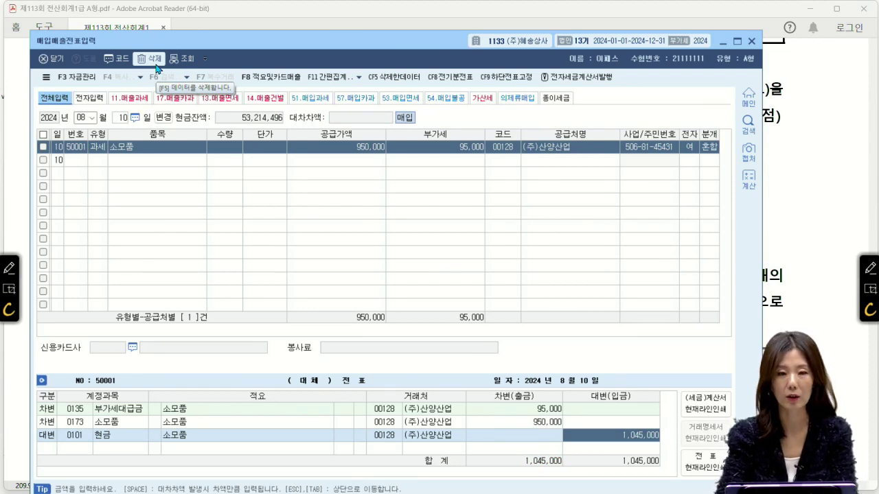
pyautogui.press('Return')
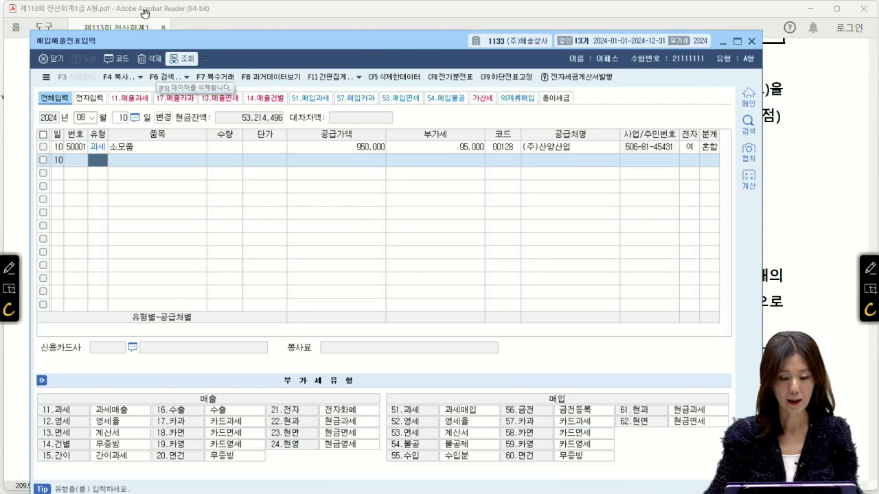
# - Return to the exam PDF's transaction [2], circle 매입 in red, outline 영세율전자세금계산서를 and underline 발급받았다
pyautogui.click(793, 141)
pyautogui.scroll(-5, 603, 188)
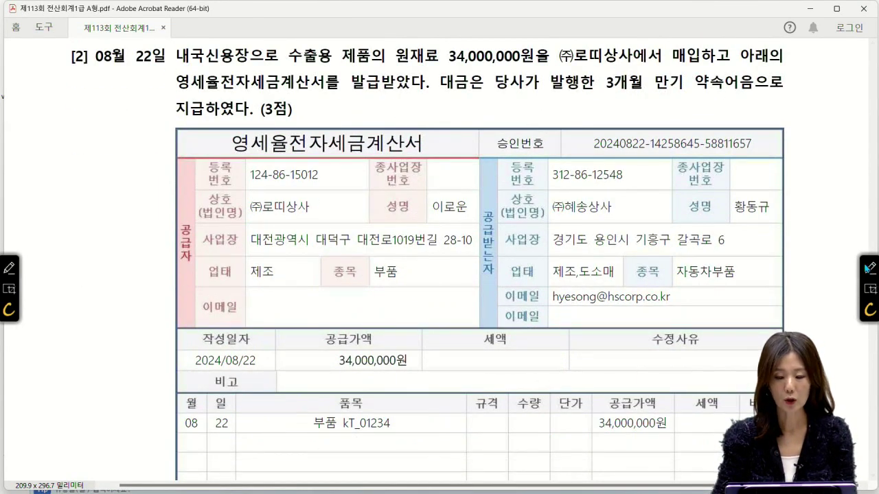
pyautogui.click(869, 268)
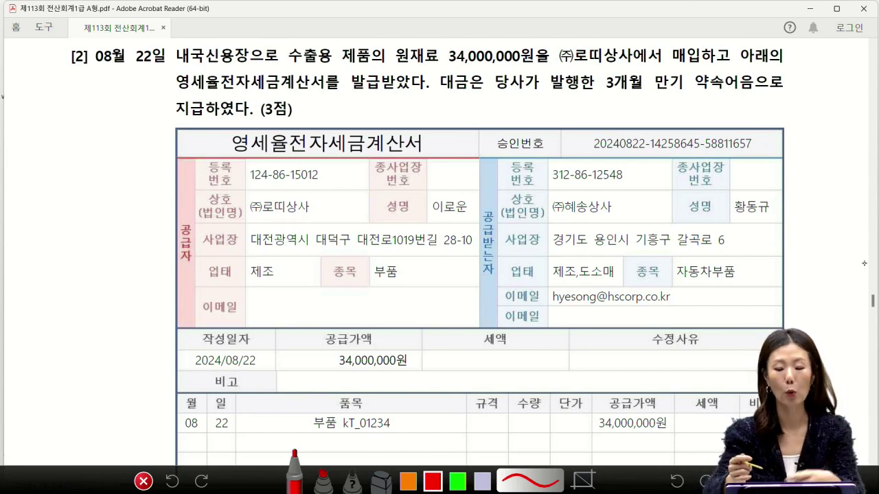
pyautogui.moveTo(693, 40); pyautogui.dragTo(710, 71)
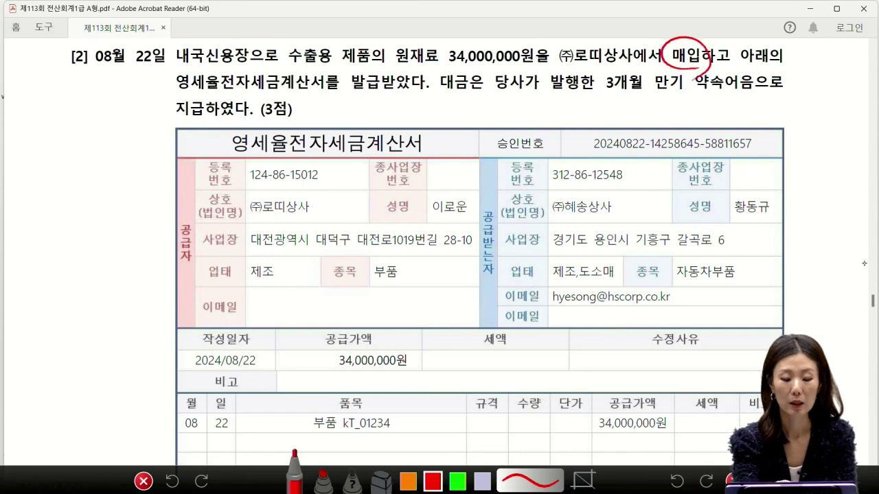
pyautogui.moveTo(177, 93)
pyautogui.mouseDown()
pyautogui.moveTo(288, 97)
pyautogui.moveTo(195, 67)
pyautogui.moveTo(157, 102)
pyautogui.mouseUp()
pyautogui.moveTo(335, 96); pyautogui.dragTo(425, 89)
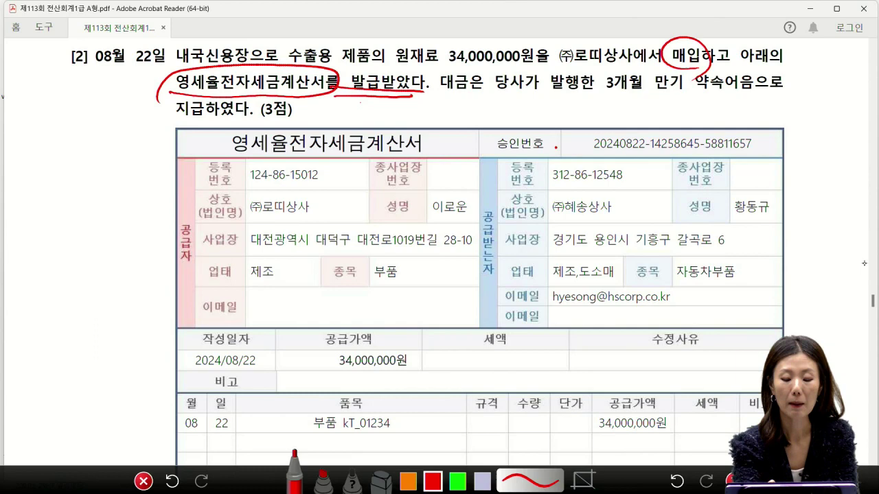
pyautogui.moveTo(461, 98)
pyautogui.mouseDown()
pyautogui.moveTo(463, 114)
pyautogui.moveTo(482, 96)
pyautogui.moveTo(484, 113)
pyautogui.moveTo(512, 106)
pyautogui.moveTo(507, 122)
pyautogui.moveTo(524, 111)
pyautogui.moveTo(492, 114)
pyautogui.mouseUp()
pyautogui.moveTo(491, 114)
pyautogui.mouseDown()
pyautogui.moveTo(527, 96)
pyautogui.moveTo(523, 122)
pyautogui.mouseUp()
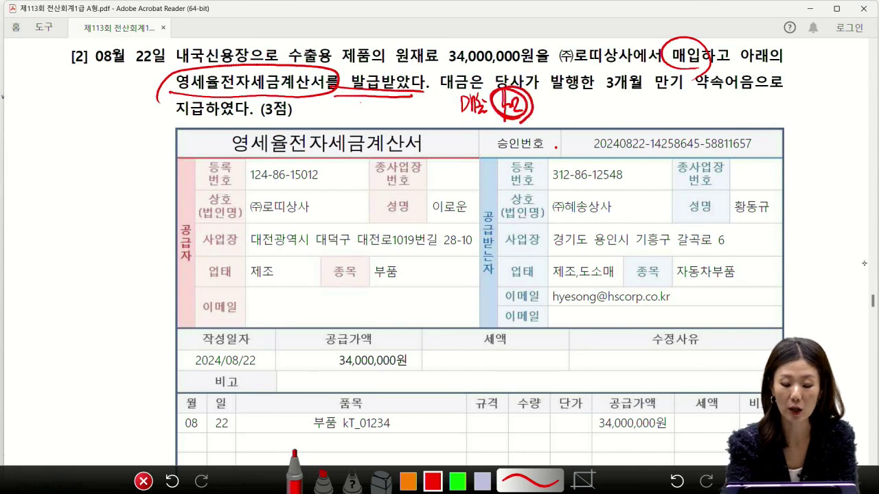
pyautogui.click(381, 481)
pyautogui.moveTo(516, 134)
pyautogui.mouseDown()
pyautogui.moveTo(530, 103)
pyautogui.moveTo(456, 110)
pyautogui.mouseUp()
# - Write 매출 VS 매입 with 12.영세 and 52.영세 beneath, circle 매입 again, and clear the annotations
pyautogui.click(294, 480)
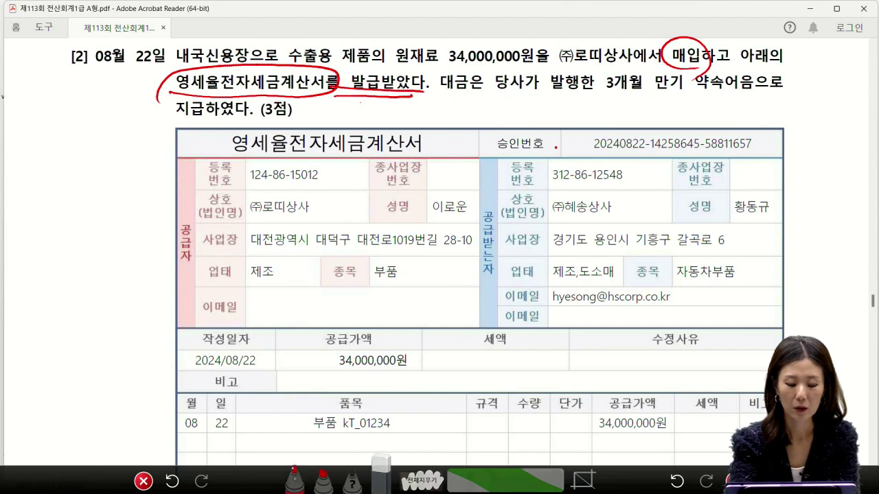
pyautogui.moveTo(479, 97)
pyautogui.mouseDown()
pyautogui.moveTo(480, 113)
pyautogui.moveTo(503, 103)
pyautogui.moveTo(508, 114)
pyautogui.mouseUp()
pyautogui.moveTo(555, 94)
pyautogui.mouseDown()
pyautogui.moveTo(566, 110)
pyautogui.moveTo(586, 114)
pyautogui.mouseUp()
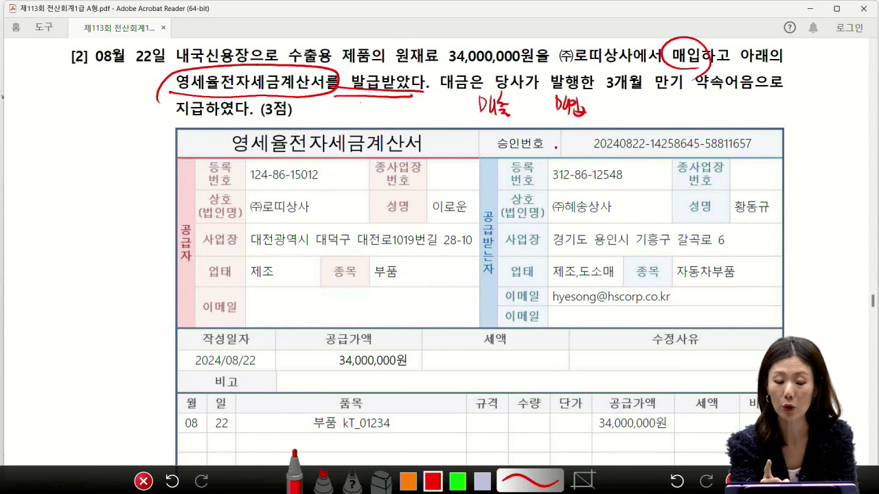
pyautogui.moveTo(517, 95)
pyautogui.mouseDown()
pyautogui.moveTo(523, 111)
pyautogui.moveTo(528, 96)
pyautogui.mouseUp()
pyautogui.moveTo(539, 96); pyautogui.dragTo(530, 114)
pyautogui.moveTo(461, 114)
pyautogui.mouseDown()
pyautogui.moveTo(462, 134)
pyautogui.moveTo(476, 135)
pyautogui.mouseUp()
pyautogui.moveTo(483, 124); pyautogui.dragTo(501, 135)
pyautogui.moveTo(515, 122); pyautogui.dragTo(516, 141)
pyautogui.moveTo(563, 115)
pyautogui.mouseDown()
pyautogui.moveTo(559, 135)
pyautogui.moveTo(599, 131)
pyautogui.moveTo(620, 141)
pyautogui.mouseUp()
pyautogui.moveTo(694, 34)
pyautogui.mouseDown()
pyautogui.moveTo(652, 82)
pyautogui.moveTo(711, 41)
pyautogui.mouseUp()
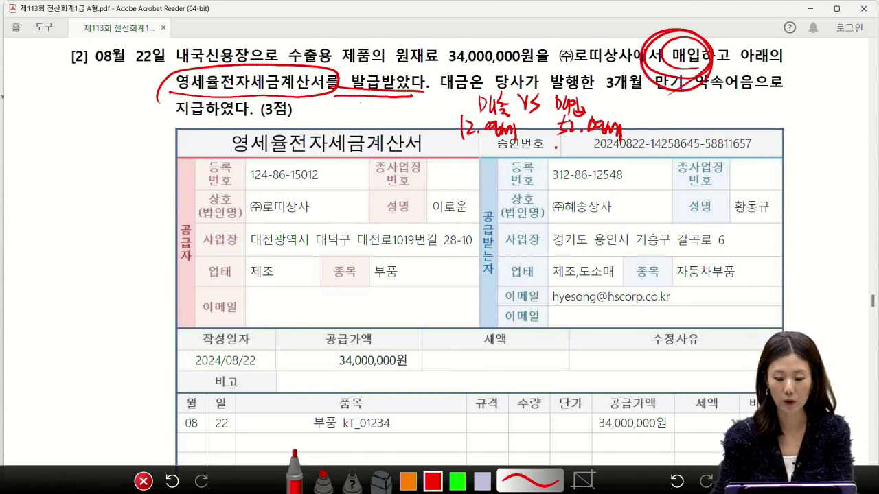
pyautogui.press('Escape')
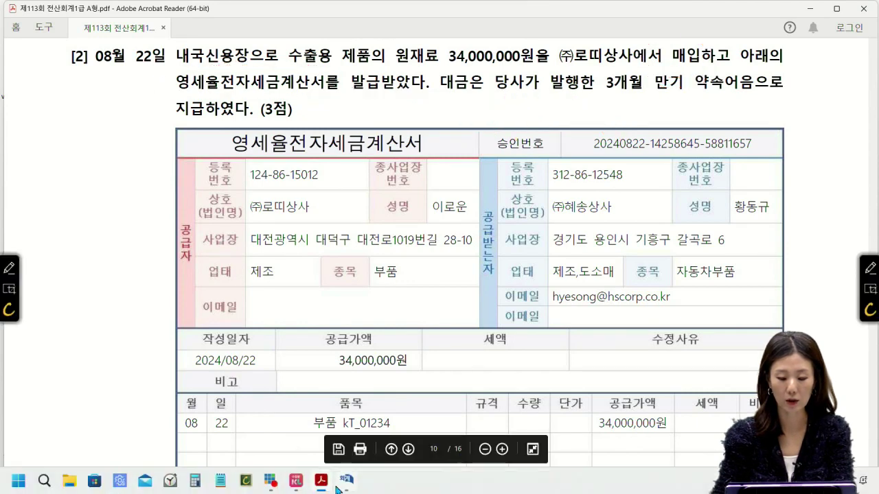
# - Switch to KcLep, set the voucher date to 08월 22일 and choose type 52 영세 for the first line
pyautogui.click(347, 481)
pyautogui.write('08')
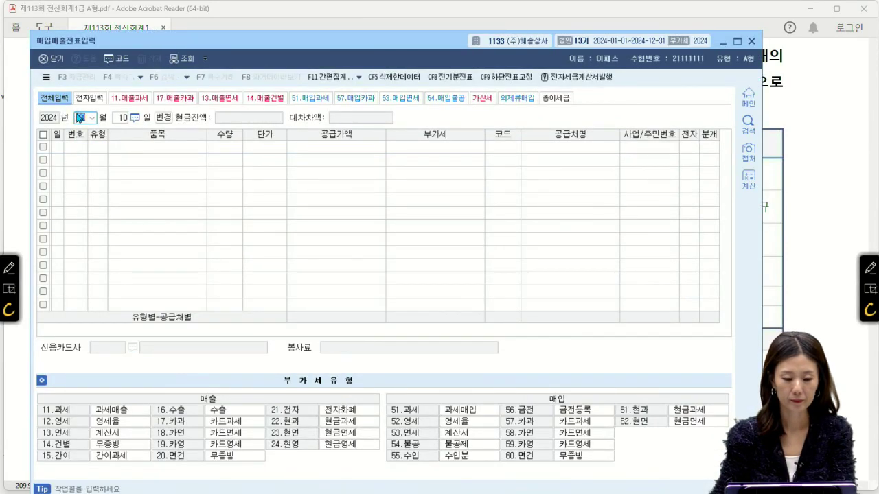
pyautogui.write('3')
pyautogui.press('Return')
pyautogui.write('22')
pyautogui.press('Return')
pyautogui.write('12')
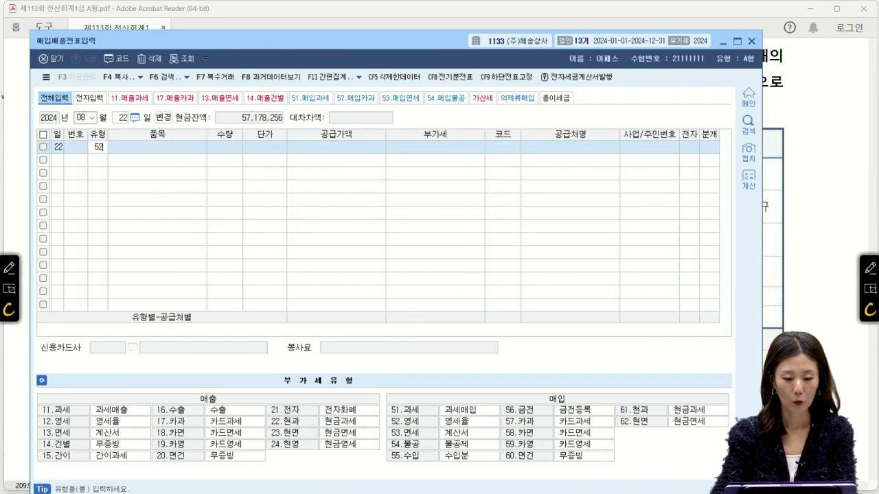
pyautogui.press('Return')
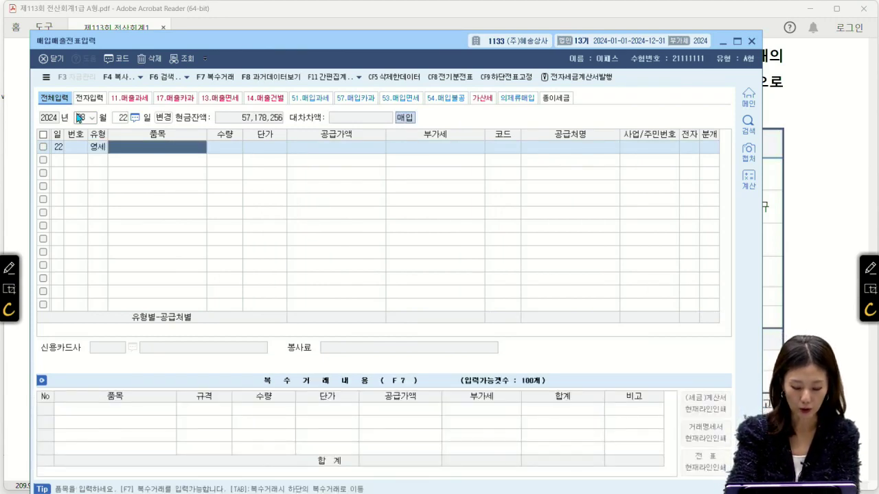
# - Enter 원재료 as the item of the 08월 22일 line with a supply value of 34,000,000
pyautogui.write('원재료')
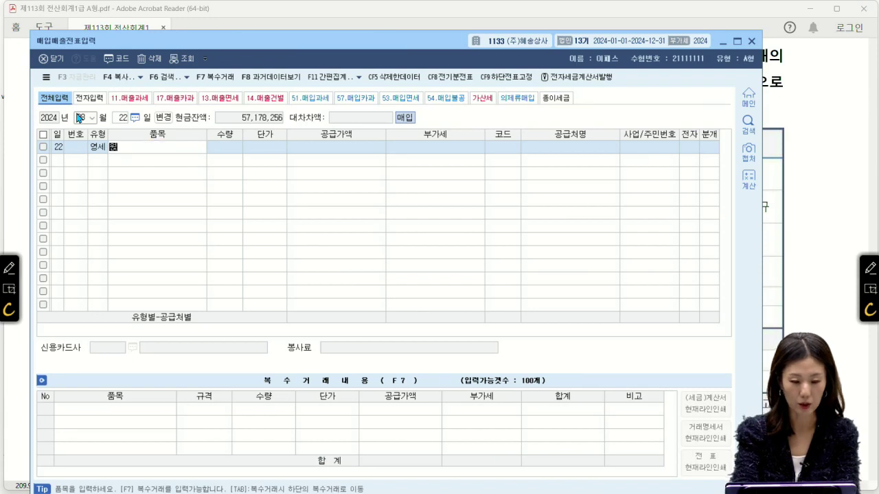
pyautogui.press('Return')
pyautogui.press('Return')
pyautogui.press('Return')
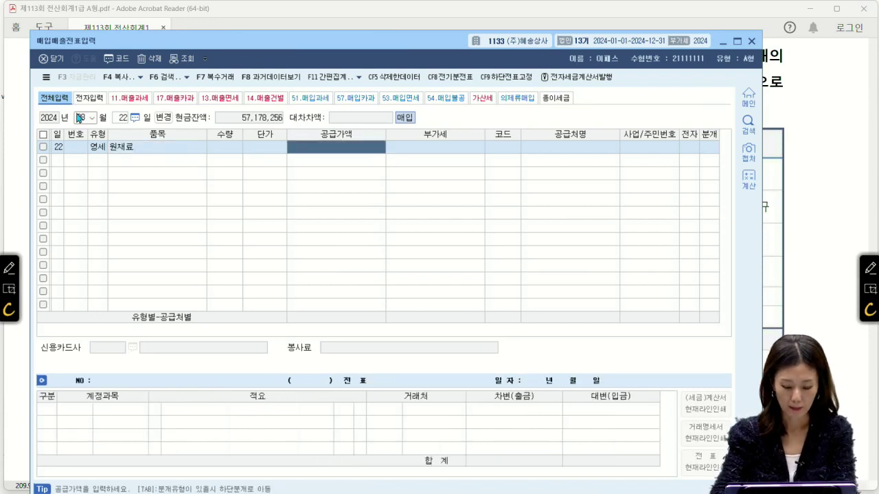
pyautogui.write('34000000')
pyautogui.press('Return')
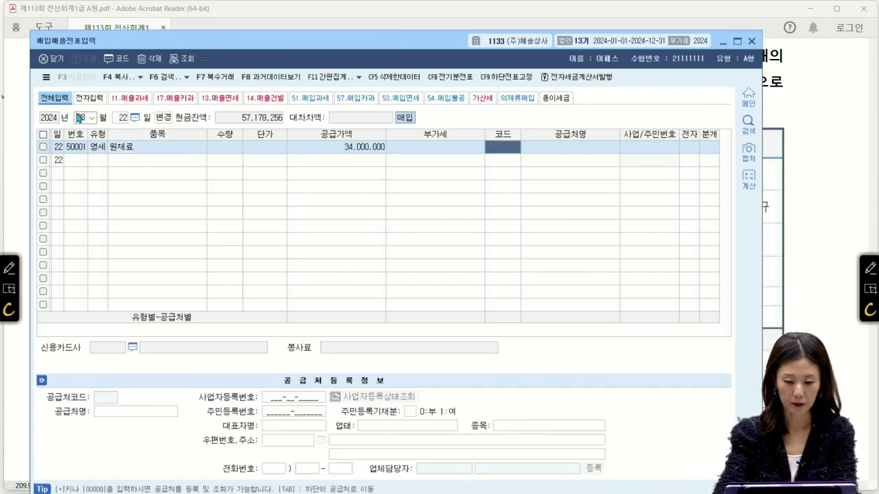
# - Set the supplier to (주)로띠상사, mark the invoice as electronic (여), and choose journal type 3 혼합
pyautogui.write('로ㅁ')
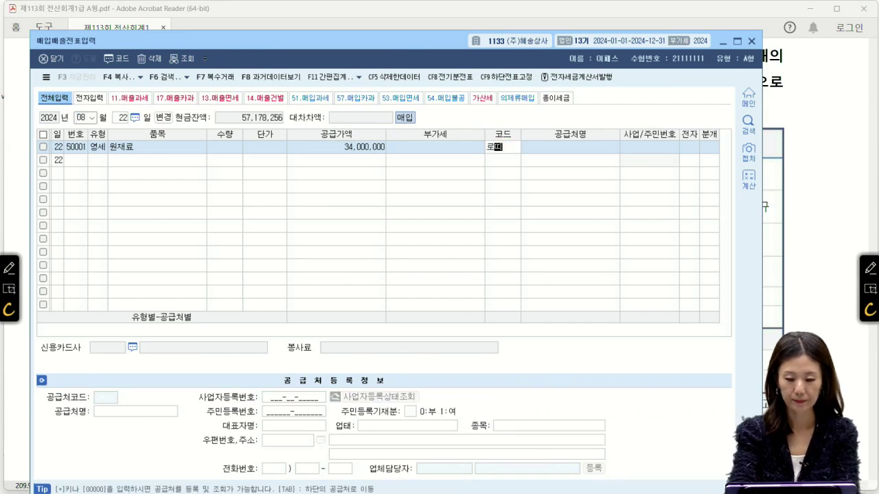
pyautogui.press('Return')
pyautogui.press('Return')
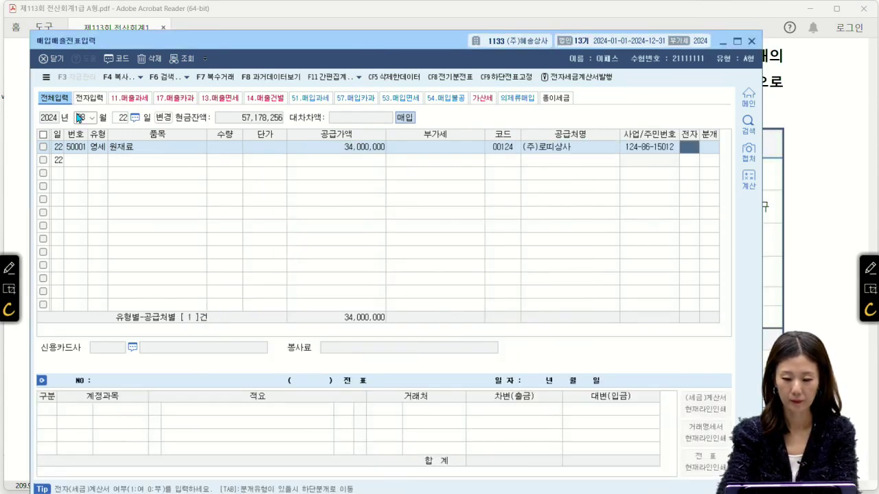
pyautogui.write('1')
pyautogui.press('Return')
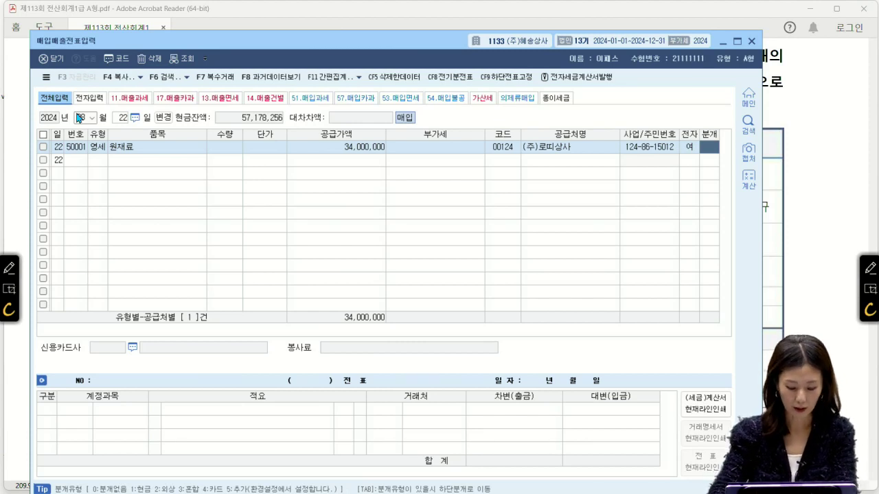
pyautogui.write('3')
pyautogui.press('Return')
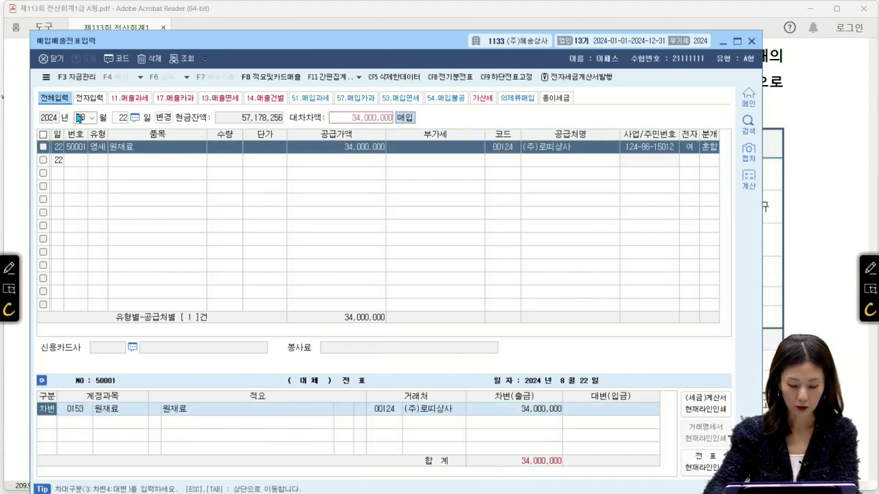
# - Keep the 원재료 debit line, add a credit line to account 0252 지급어음 for 34,000,000, and complete the voucher
pyautogui.press('Return')
pyautogui.press('Return')
pyautogui.press('Return')
pyautogui.press('Return')
pyautogui.press('Return')
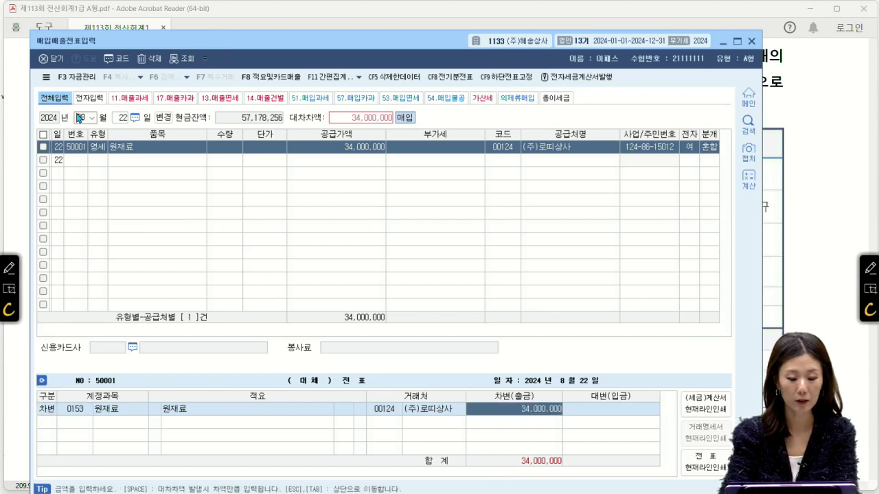
pyautogui.write('4')
pyautogui.press('Return')
pyautogui.write('252')
pyautogui.press('Return')
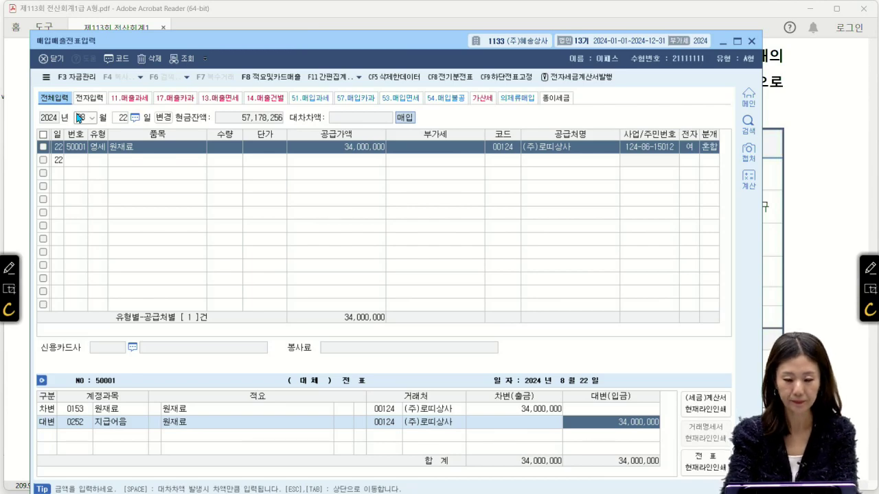
pyautogui.press('Return')
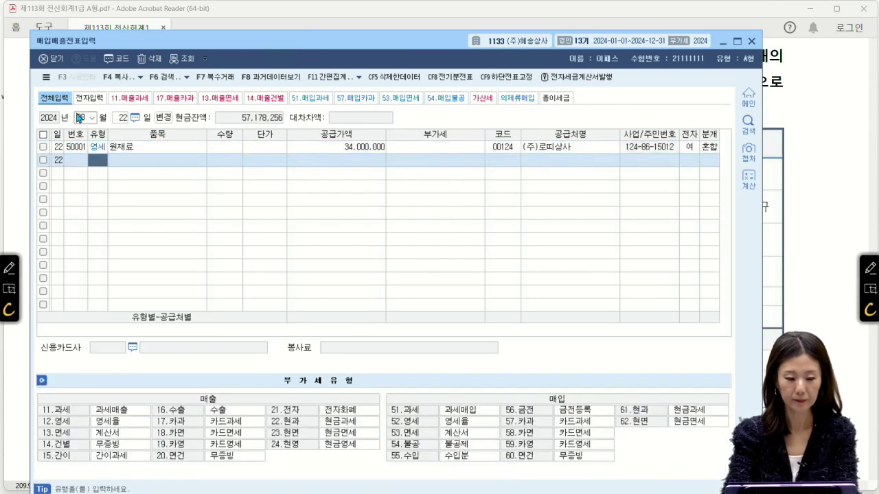
# - Return to the exam PDF and read Problem 3's transaction [3], dated 08월 25일
pyautogui.click(821, 140)
pyautogui.scroll(-15, 580, 202)
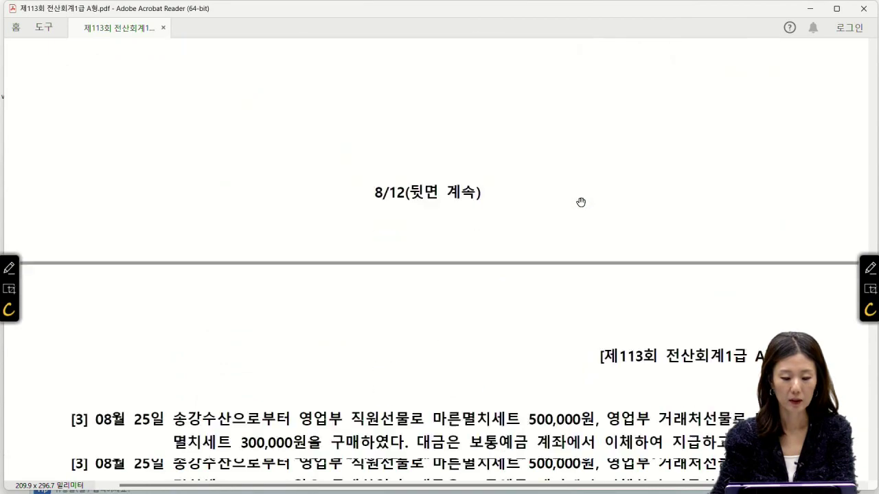
pyautogui.scroll(-5, 581, 202)
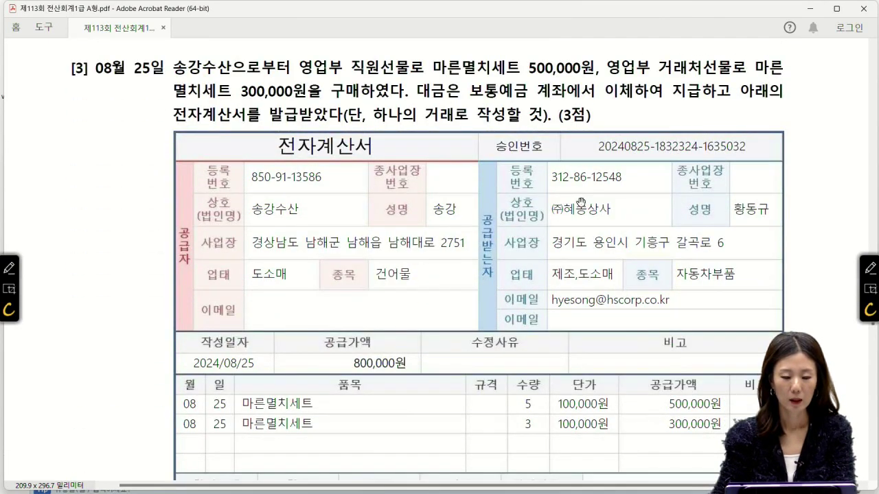
# - Circle the 전자계산서 title of the August 25 question with the red pen
pyautogui.scroll(-1, 581, 201)
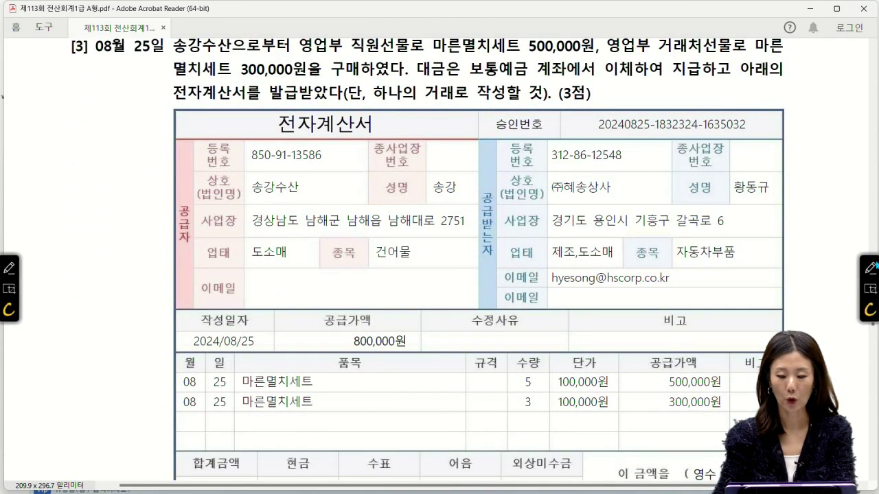
pyautogui.click(870, 267)
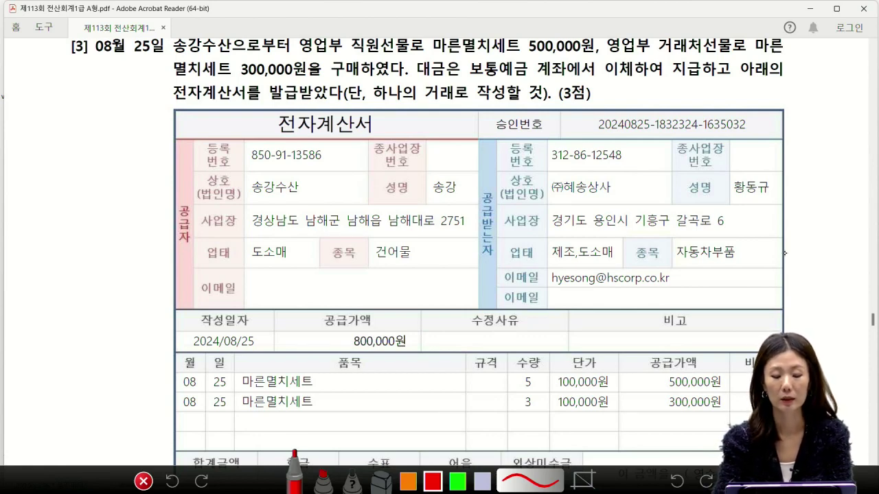
pyautogui.moveTo(364, 147)
pyautogui.mouseDown()
pyautogui.moveTo(337, 103)
pyautogui.moveTo(332, 180)
pyautogui.mouseUp()
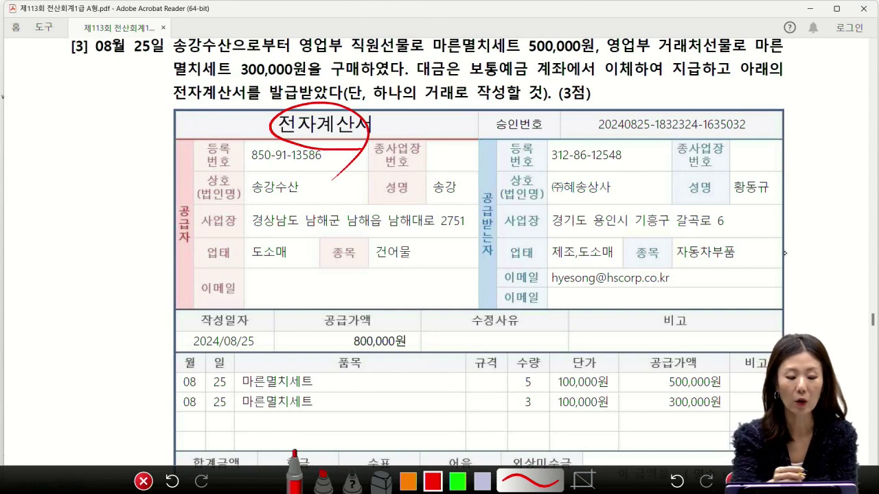
# - Handwrite the red note 계산서 (면세) in the blank margin beside the invoice
pyautogui.click(157, 156)
pyautogui.moveTo(29, 106)
pyautogui.mouseDown()
pyautogui.moveTo(37, 104)
pyautogui.moveTo(28, 123)
pyautogui.mouseUp()
pyautogui.moveTo(34, 115); pyautogui.dragTo(43, 121)
pyautogui.moveTo(49, 104)
pyautogui.mouseDown()
pyautogui.moveTo(50, 126)
pyautogui.moveTo(110, 115)
pyautogui.mouseUp()
pyautogui.moveTo(106, 117); pyautogui.dragTo(115, 118)
pyautogui.moveTo(116, 111); pyautogui.dragTo(128, 119)
pyautogui.moveTo(131, 102); pyautogui.dragTo(138, 125)
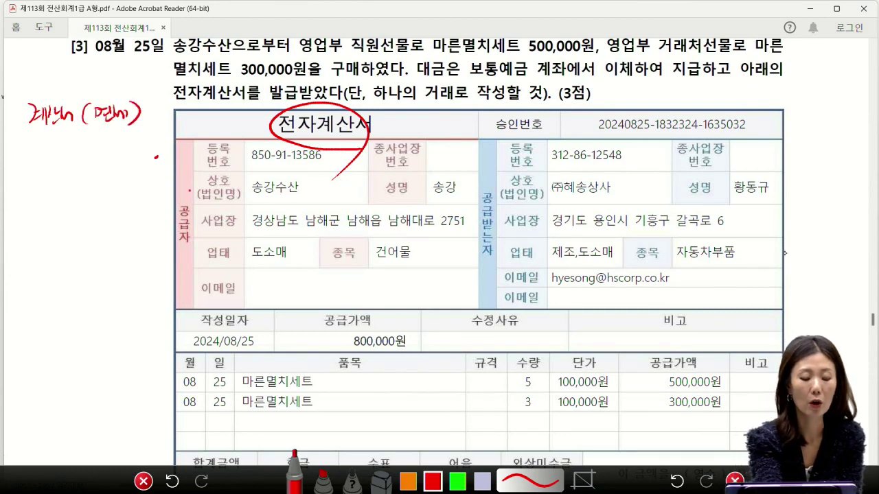
# - Handwrite 복리후생비 and 기업업무추진비 below the 계산서 (면세) note, each marked with an X
pyautogui.moveTo(29, 142)
pyautogui.mouseDown()
pyautogui.moveTo(51, 164)
pyautogui.moveTo(55, 149)
pyautogui.moveTo(89, 157)
pyautogui.mouseUp()
pyautogui.moveTo(26, 180)
pyautogui.mouseDown()
pyautogui.moveTo(37, 194)
pyautogui.moveTo(55, 184)
pyautogui.mouseUp()
pyautogui.moveTo(48, 186); pyautogui.dragTo(61, 183)
pyautogui.moveTo(57, 173)
pyautogui.mouseDown()
pyautogui.moveTo(77, 195)
pyautogui.moveTo(83, 181)
pyautogui.moveTo(102, 186)
pyautogui.mouseUp()
pyautogui.moveTo(104, 172); pyautogui.dragTo(107, 192)
pyautogui.moveTo(118, 141); pyautogui.dragTo(128, 154)
pyautogui.moveTo(127, 140)
pyautogui.mouseDown()
pyautogui.moveTo(118, 154)
pyautogui.moveTo(134, 186)
pyautogui.mouseUp()
pyautogui.moveTo(134, 175); pyautogui.dragTo(124, 186)
# - Handwrite a second heading, 세금계산서 (과세), below the 계산서 notes
pyautogui.moveTo(42, 229)
pyautogui.mouseDown()
pyautogui.moveTo(34, 251)
pyautogui.moveTo(115, 247)
pyautogui.mouseUp()
pyautogui.moveTo(125, 231); pyautogui.dragTo(133, 245)
pyautogui.moveTo(135, 228); pyautogui.dragTo(143, 242)
pyautogui.moveTo(142, 233); pyautogui.dragTo(148, 241)
pyautogui.moveTo(153, 225); pyautogui.dragTo(158, 246)
# - Handwrite 복리후생비 → 공제 O and 기업업무추진비 → 불공 below the 세금계산서 (과세) heading
pyautogui.moveTo(29, 268); pyautogui.dragTo(49, 291)
pyautogui.moveTo(46, 273); pyautogui.dragTo(58, 284)
pyautogui.moveTo(60, 268)
pyautogui.mouseDown()
pyautogui.moveTo(73, 285)
pyautogui.moveTo(94, 270)
pyautogui.moveTo(103, 283)
pyautogui.moveTo(130, 277)
pyautogui.moveTo(125, 284)
pyautogui.mouseUp()
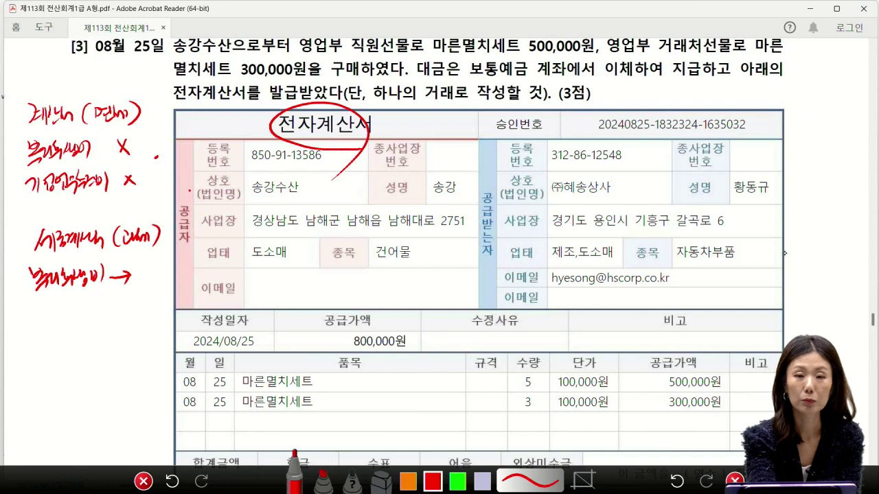
pyautogui.moveTo(138, 273)
pyautogui.mouseDown()
pyautogui.moveTo(159, 280)
pyautogui.moveTo(167, 273)
pyautogui.mouseUp()
pyautogui.moveTo(26, 306); pyautogui.dragTo(30, 323)
pyautogui.moveTo(35, 305)
pyautogui.mouseDown()
pyautogui.moveTo(36, 328)
pyautogui.moveTo(64, 323)
pyautogui.moveTo(70, 308)
pyautogui.moveTo(74, 321)
pyautogui.moveTo(96, 311)
pyautogui.moveTo(107, 323)
pyautogui.mouseUp()
pyautogui.moveTo(114, 311); pyautogui.dragTo(156, 320)
pyautogui.moveTo(157, 305); pyautogui.dragTo(161, 321)
pyautogui.moveTo(160, 317); pyautogui.dragTo(166, 323)
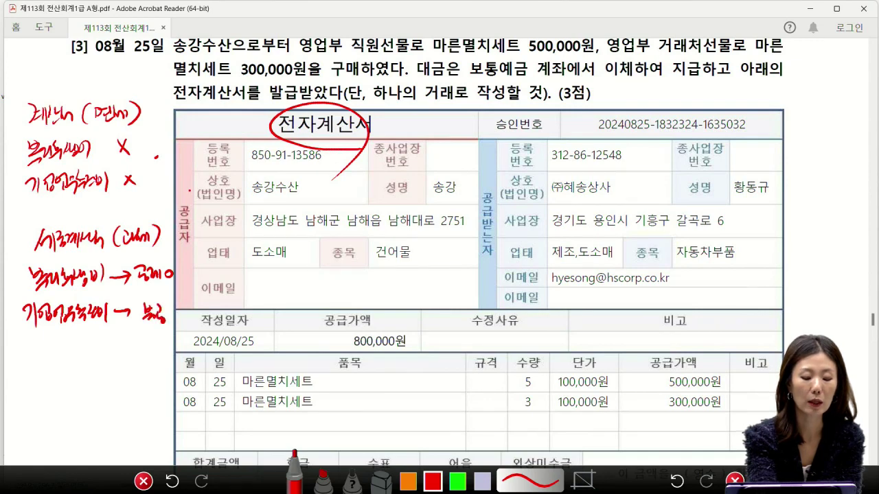
# - Box the 복리후생비 → 공제 note, tick the 세금계산서 heading and add a circled code beside each line below it
pyautogui.moveTo(47, 281)
pyautogui.mouseDown()
pyautogui.moveTo(83, 287)
pyautogui.moveTo(165, 265)
pyautogui.moveTo(33, 273)
pyautogui.mouseUp()
pyautogui.moveTo(63, 230); pyautogui.dragTo(87, 205)
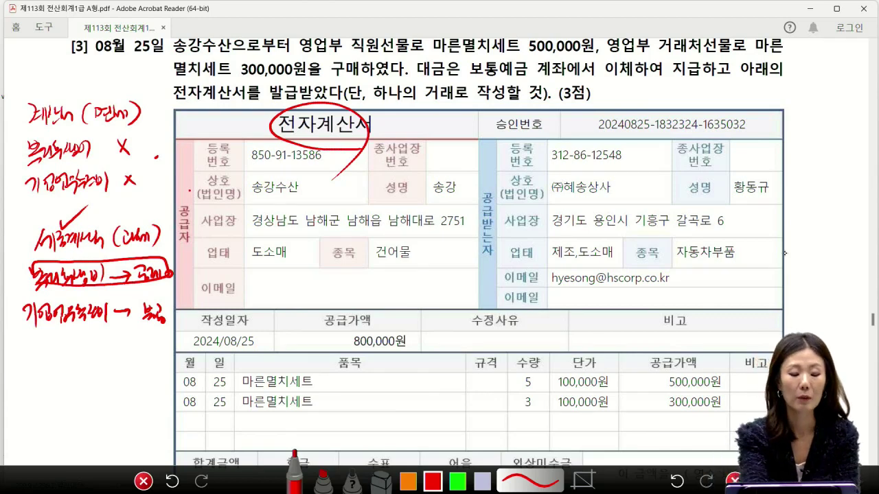
pyautogui.moveTo(16, 250); pyautogui.dragTo(24, 266)
pyautogui.moveTo(12, 258)
pyautogui.mouseDown()
pyautogui.moveTo(27, 267)
pyautogui.moveTo(14, 299)
pyautogui.moveTo(26, 302)
pyautogui.mouseUp()
pyautogui.moveTo(4, 300); pyautogui.dragTo(28, 302)
pyautogui.moveTo(20, 267)
pyautogui.mouseDown()
pyautogui.moveTo(32, 268)
pyautogui.moveTo(33, 249)
pyautogui.mouseUp()
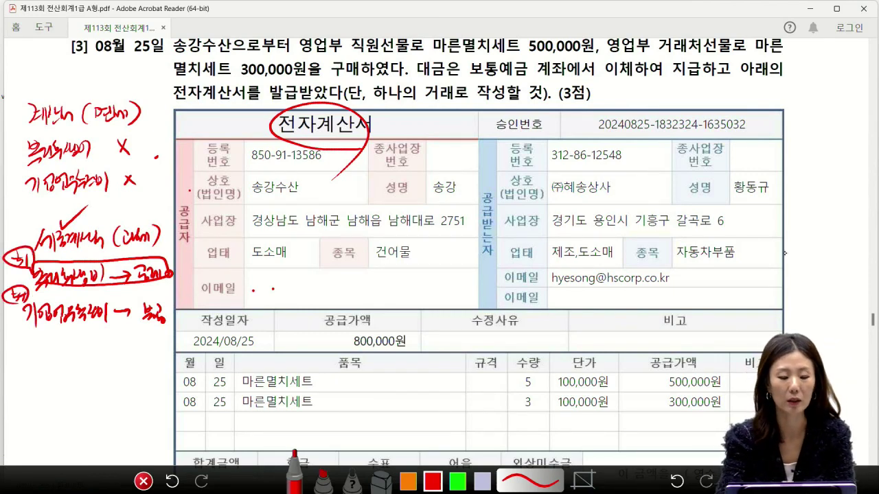
# - Mark up the 계산서 (면세) notes with pen strokes around and beside them
pyautogui.moveTo(26, 134)
pyautogui.mouseDown()
pyautogui.moveTo(154, 128)
pyautogui.moveTo(5, 183)
pyautogui.moveTo(158, 184)
pyautogui.mouseUp()
pyautogui.moveTo(154, 139); pyautogui.dragTo(155, 185)
pyautogui.moveTo(182, 154); pyautogui.dragTo(217, 170)
pyautogui.moveTo(62, 75); pyautogui.dragTo(63, 92)
pyautogui.moveTo(61, 89)
pyautogui.mouseDown()
pyautogui.moveTo(67, 100)
pyautogui.moveTo(69, 90)
pyautogui.mouseUp()
pyautogui.moveTo(69, 87)
pyautogui.mouseDown()
pyautogui.moveTo(76, 96)
pyautogui.moveTo(96, 69)
pyautogui.moveTo(84, 105)
pyautogui.mouseUp()
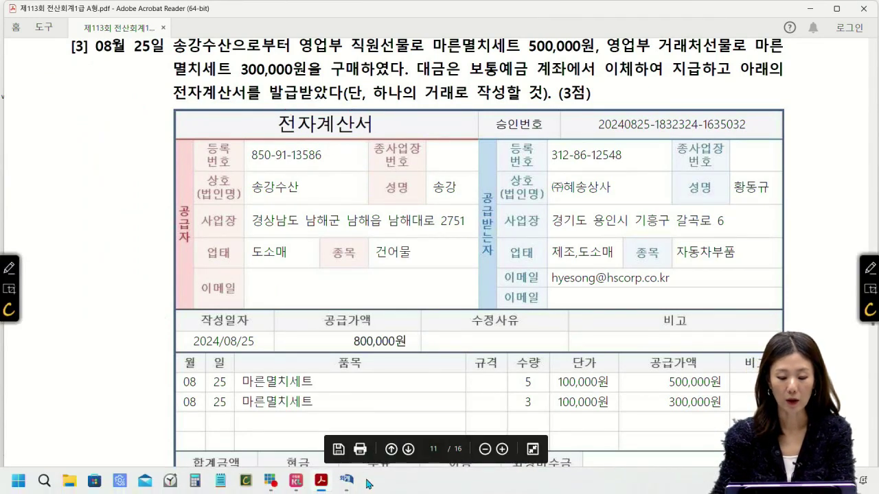
# - Switch to the 매입매출전표입력 window and start an August 25 entry with type 53 (면세)
pyautogui.click(351, 484)
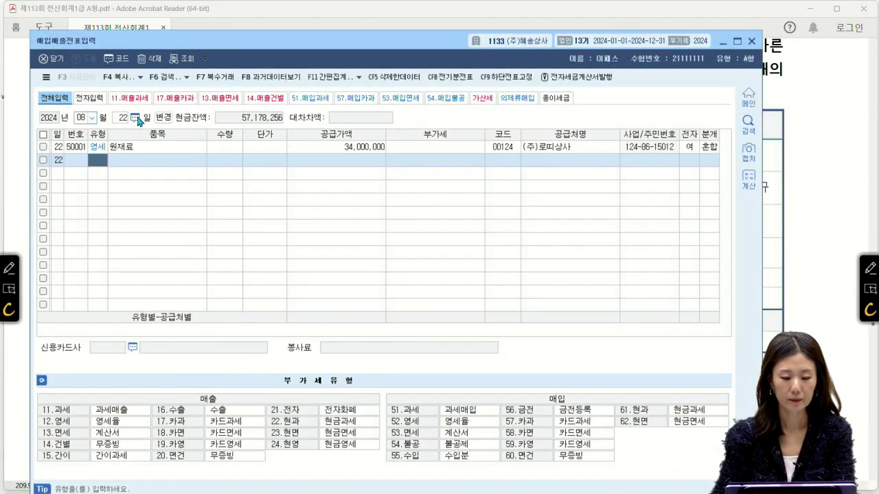
pyautogui.click(122, 118)
pyautogui.write('25')
pyautogui.press('Return')
pyautogui.write('53')
pyautogui.press('Return')
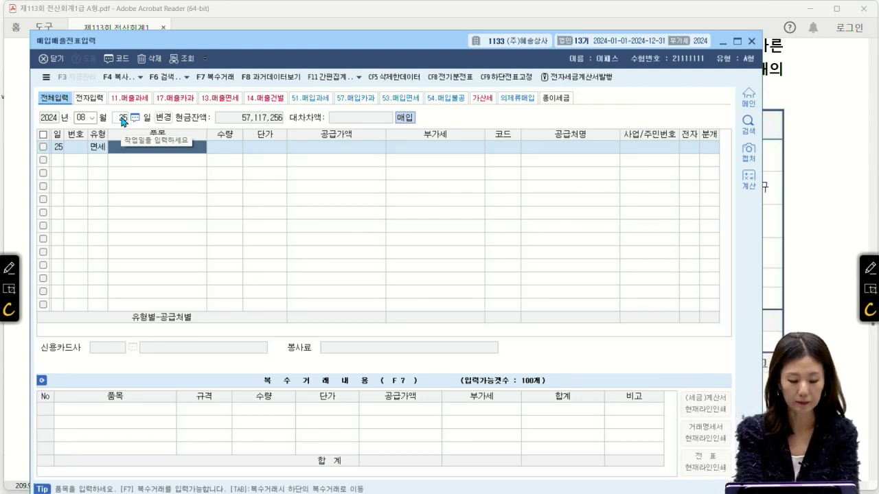
# - Enter the item 멸치세트 with unit price 8 and supply amount 100,000
pyautogui.write('멸치세트')
pyautogui.press('Return')
pyautogui.press('Return')
pyautogui.press('Return')
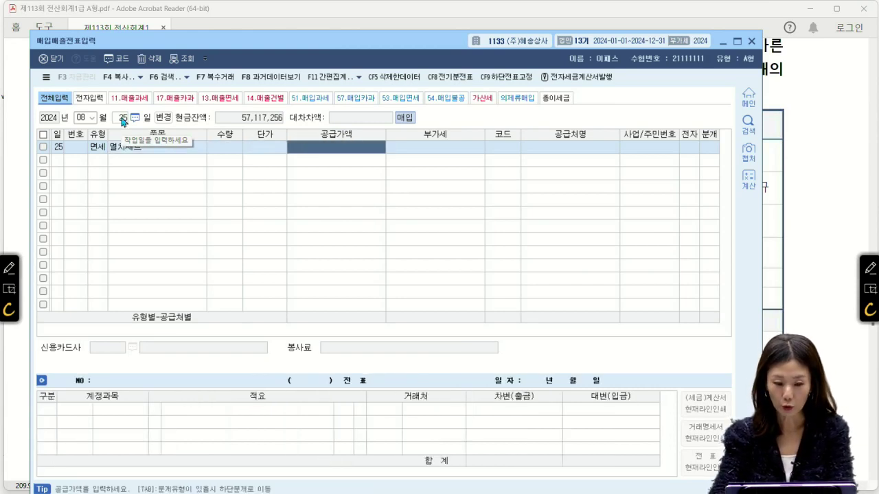
pyautogui.hotkey('shift', 'Tab')
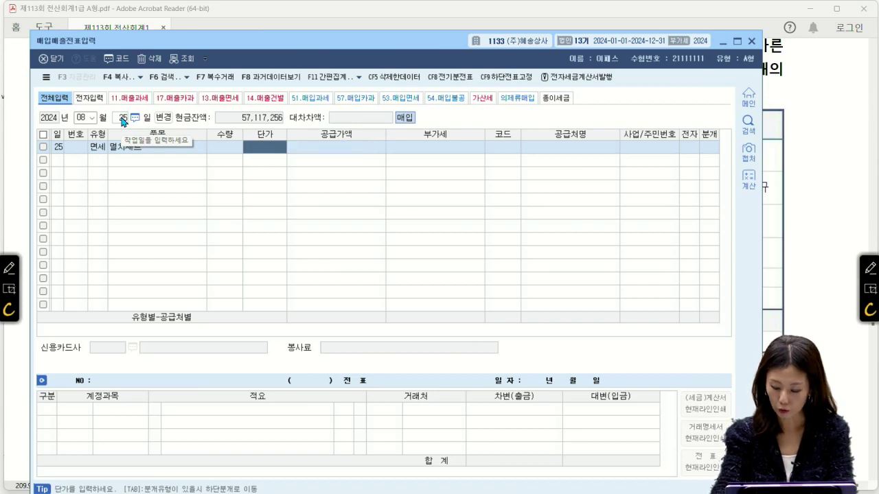
pyautogui.write('8')
pyautogui.press('Return')
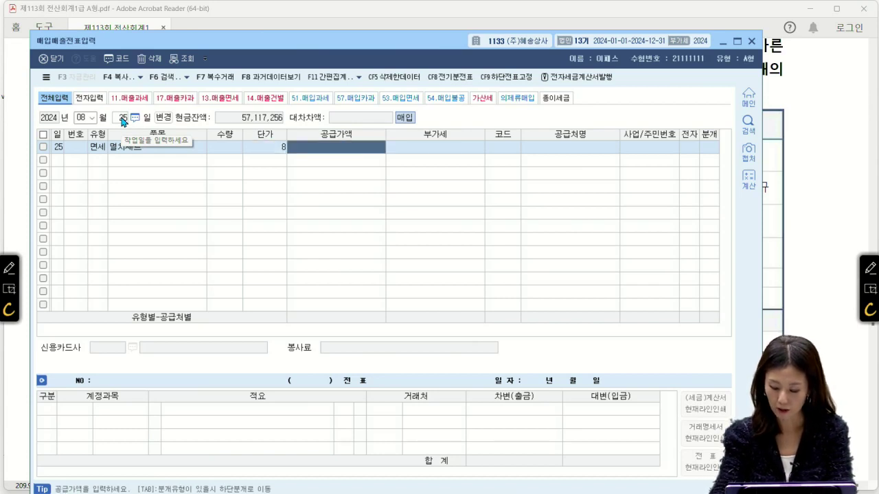
pyautogui.write('1000000')
pyautogui.press('Return')
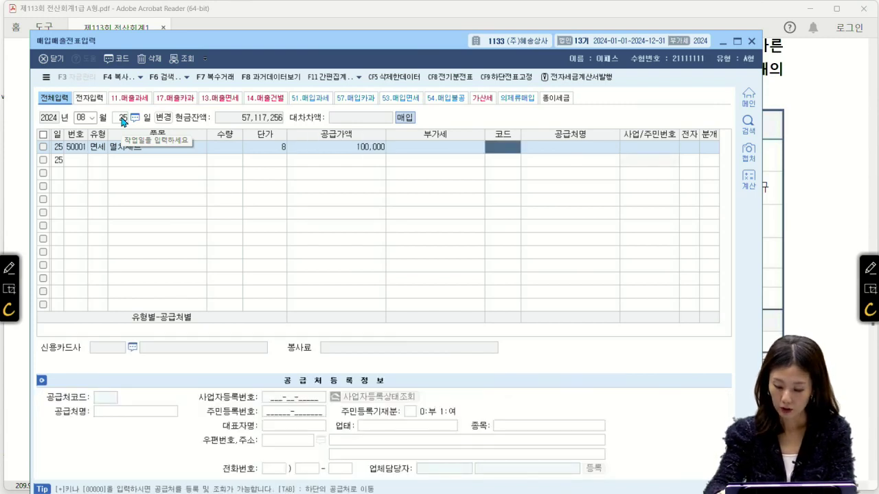
# - Set the supplier to 송강수산, mark the invoice as electronic (여) and choose 혼합 as the journal type
pyautogui.write('송강')
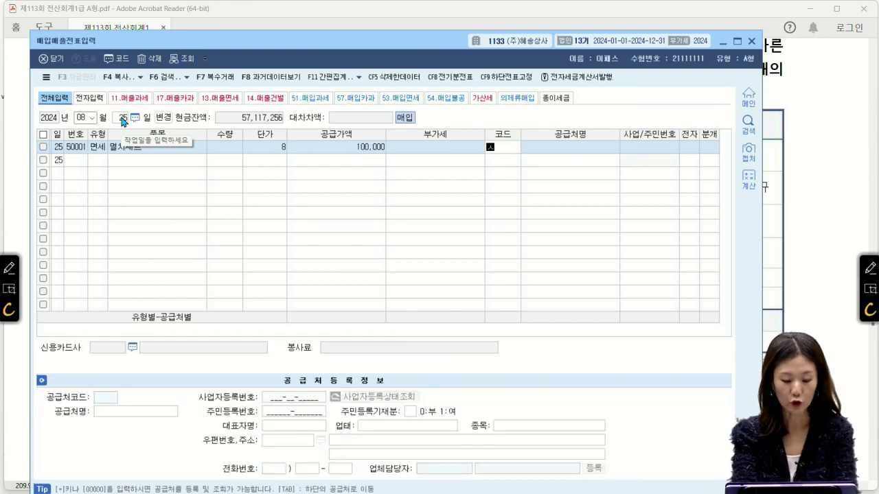
pyautogui.press('Return')
pyautogui.press('Return')
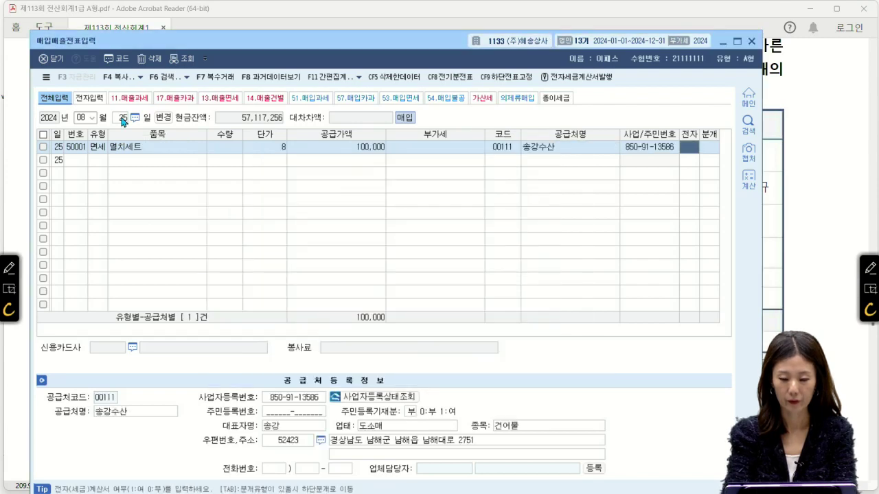
pyautogui.write('1')
pyautogui.press('Return')
pyautogui.write('3')
# - Enter the first debit line with account 0811 복리후생비 and amount 500,000
pyautogui.press('Return')
pyautogui.press('Return')
pyautogui.write('0811')
pyautogui.press('Return')
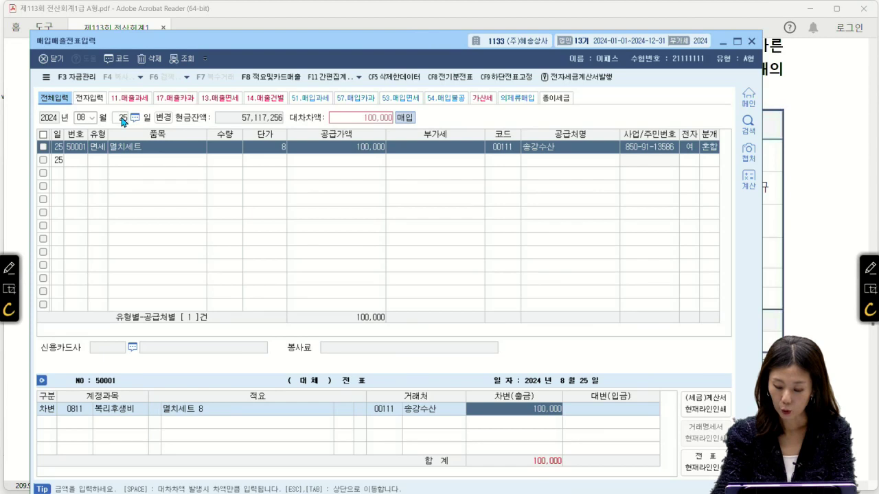
pyautogui.write('500000')
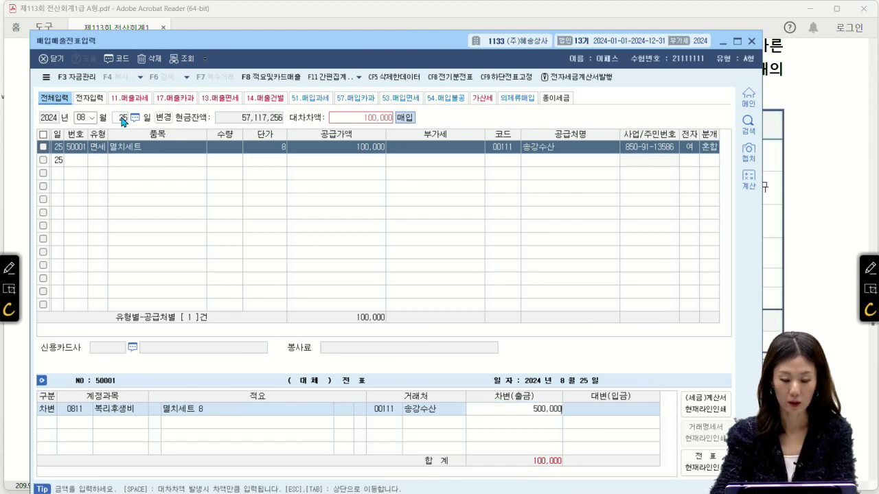
pyautogui.press('Return')
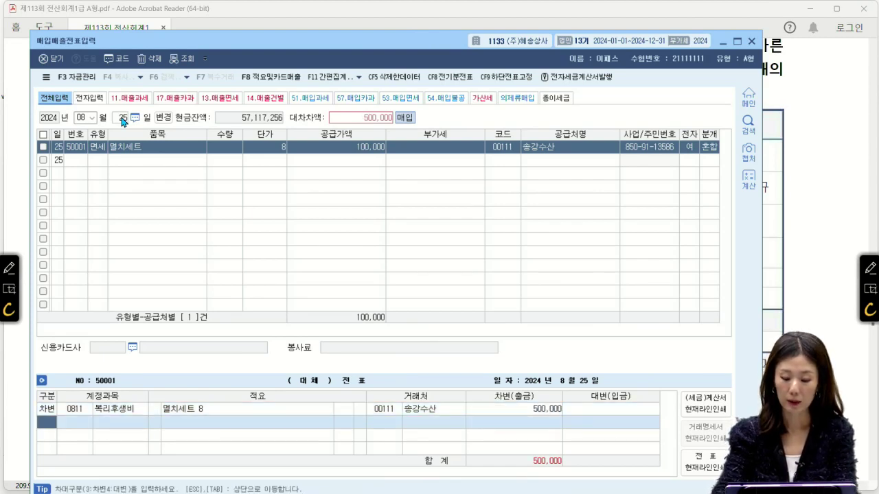
# - Add a second debit line with account 0813 기업업무추진비 and amount 300,000
pyautogui.write('3813')
pyautogui.press('Return')
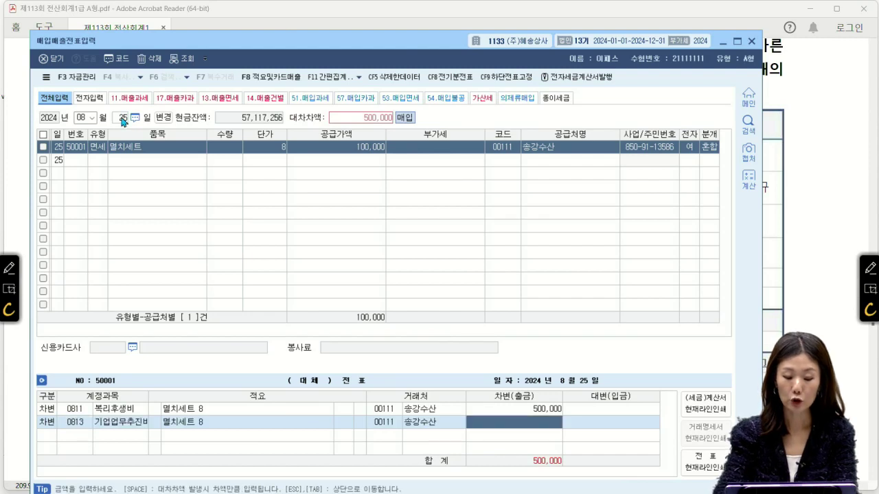
pyautogui.write('3000000')
pyautogui.press('Return')
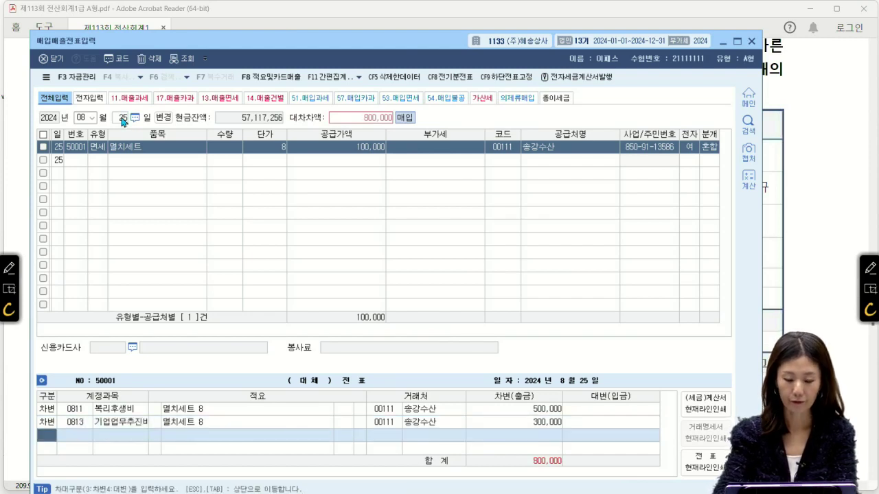
# - Add a credit line to account 0103 보통예금 for 800,000, complete the voucher and leave the August 25 entry list
pyautogui.write('4')
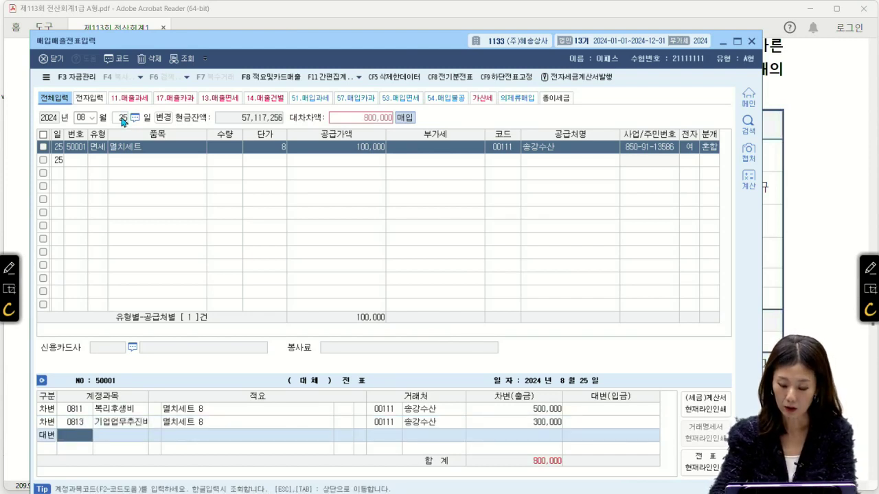
pyautogui.write('103')
pyautogui.press('Return')
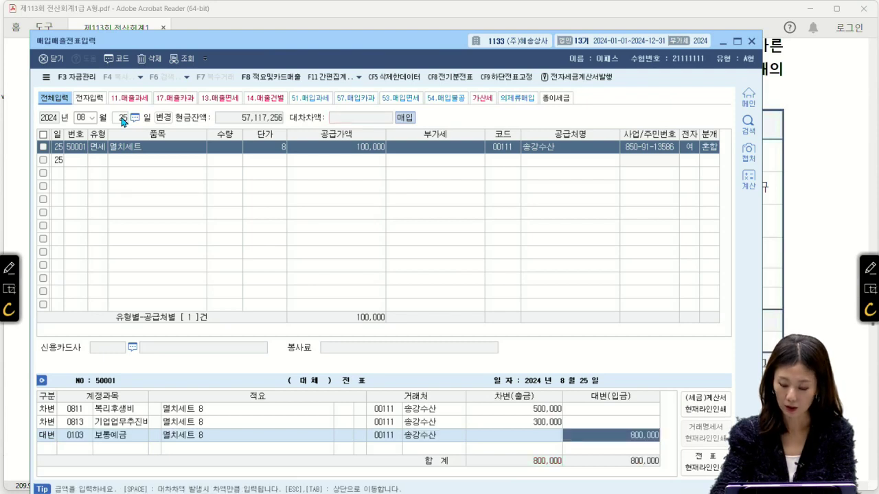
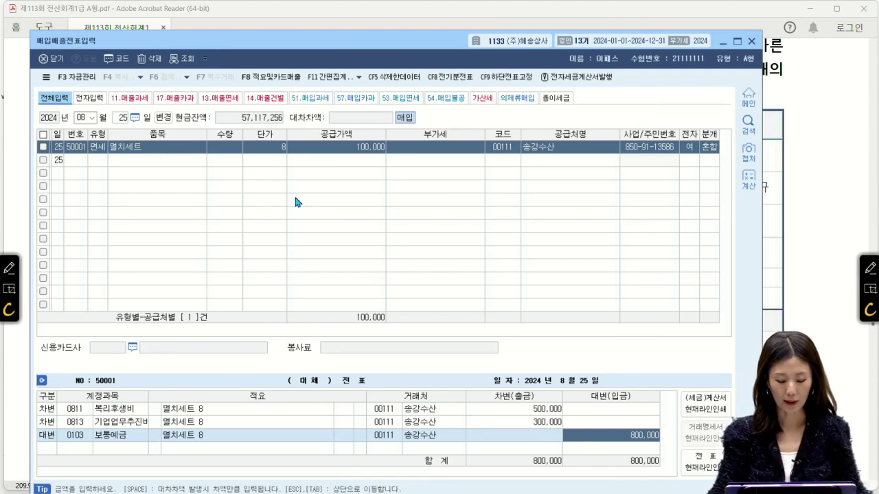
pyautogui.press('Return')
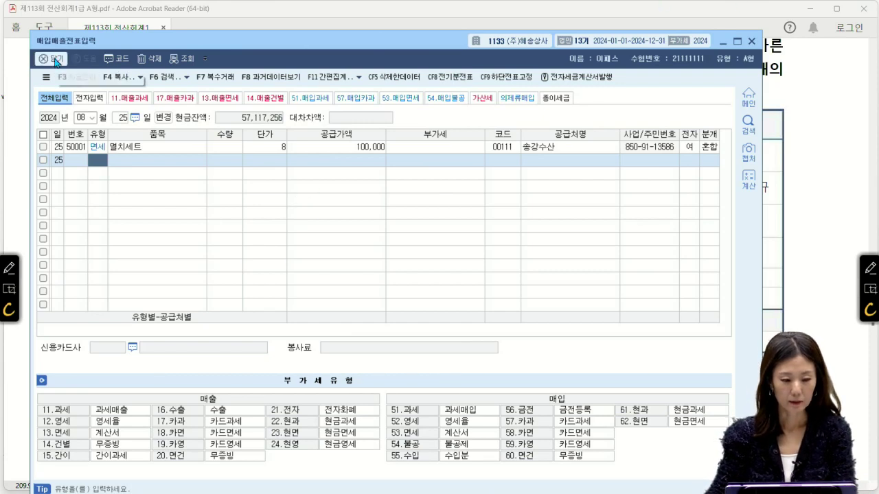
pyautogui.click(57, 60)
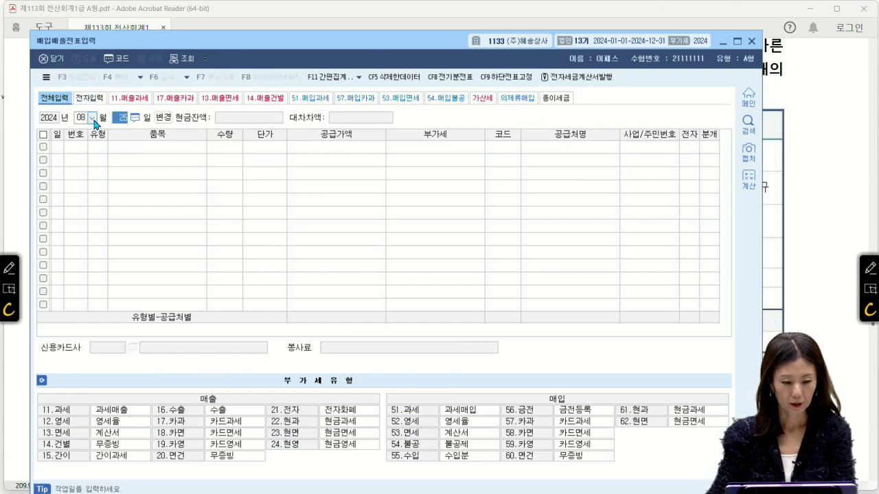
# - Switch to the exam PDF and examine question [4] dated October 16 with its 전자세금계산서
pyautogui.click(788, 127)
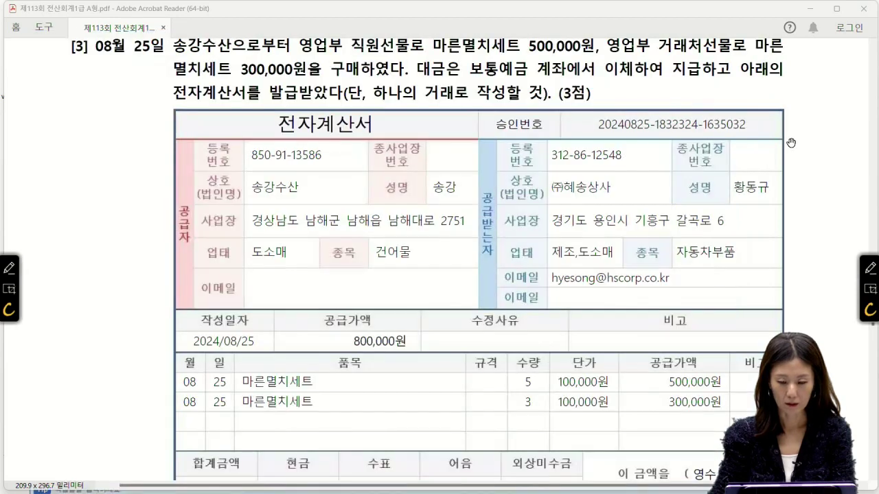
pyautogui.scroll(-3, 618, 218)
pyautogui.scroll(-4, 618, 218)
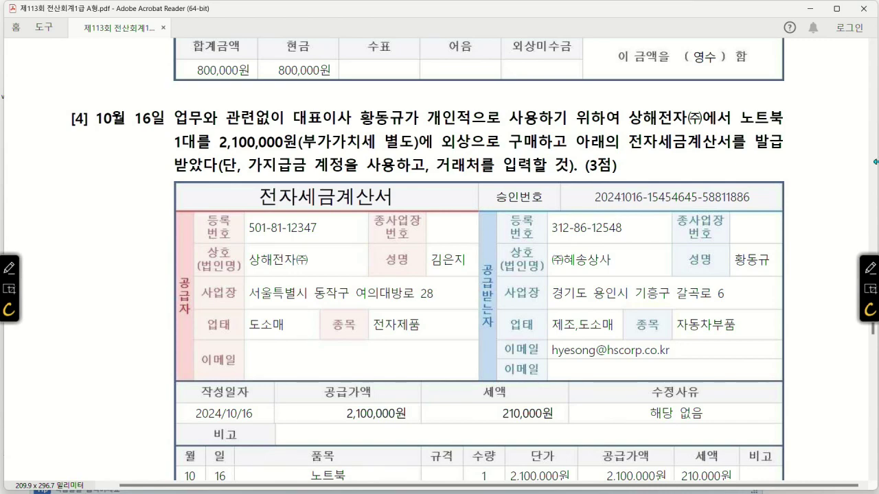
pyautogui.scroll(-1, 745, 230)
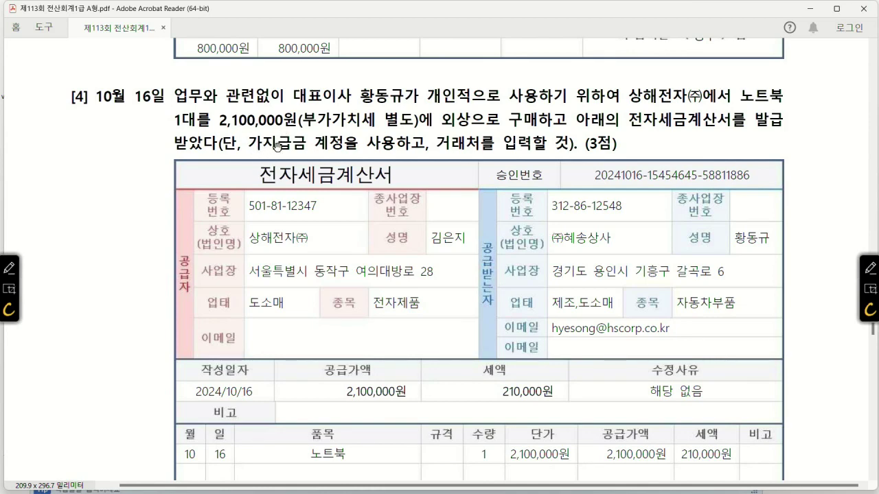
pyautogui.scroll(-2, 381, 189)
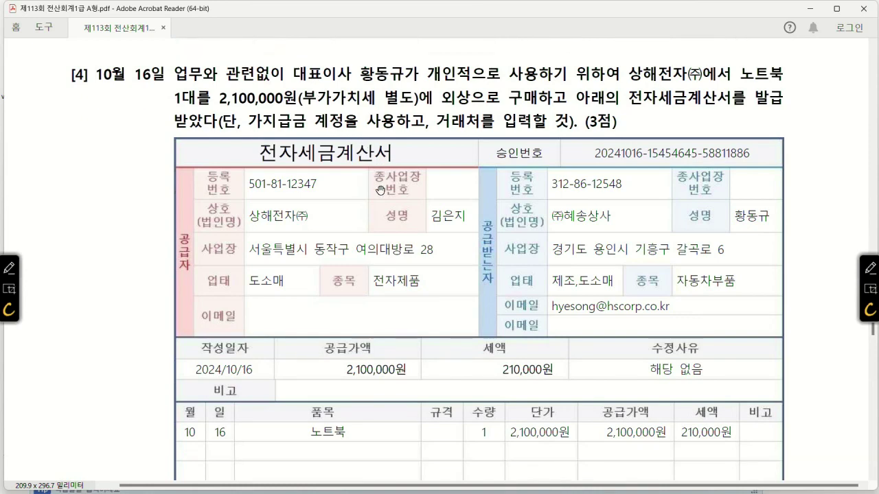
pyautogui.scroll(-1, 382, 189)
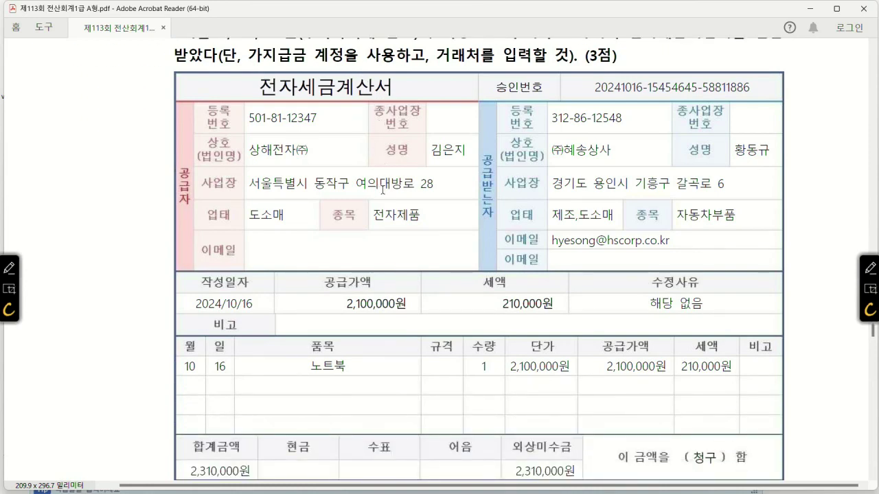
pyautogui.scroll(2, 381, 189)
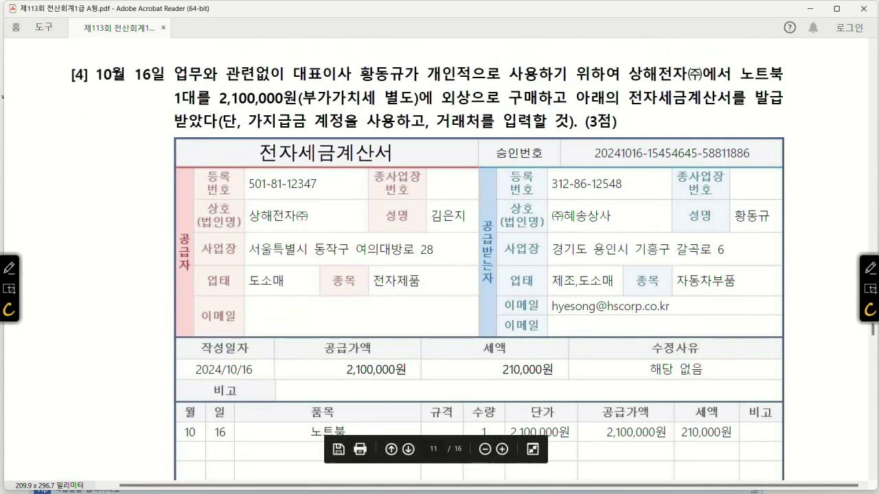
# - Switch back to the 매입매출전표입력 window and set the entry date to October 16
pyautogui.moveTo(347, 488)
pyautogui.click(346, 482)
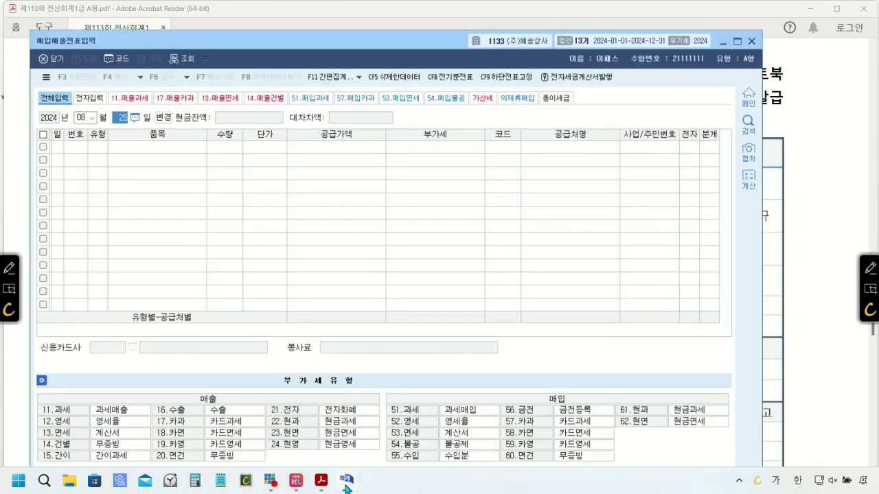
pyautogui.click(78, 117)
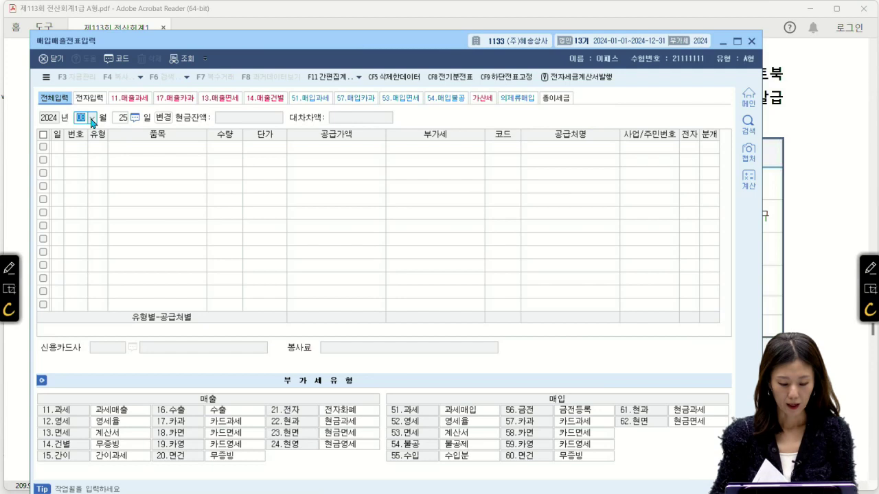
pyautogui.write('10')
pyautogui.press('Return')
pyautogui.write('16')
pyautogui.press('Return')
pyautogui.press('Return')
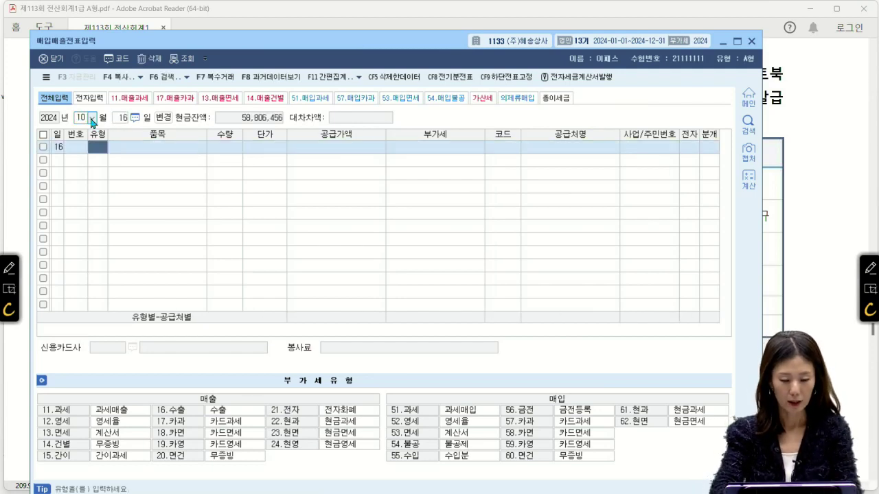
# - Start a purchase entry of type 54 불공 with item 노트북 and a supply value of 2,100,000
pyautogui.write('54')
pyautogui.press('Return')
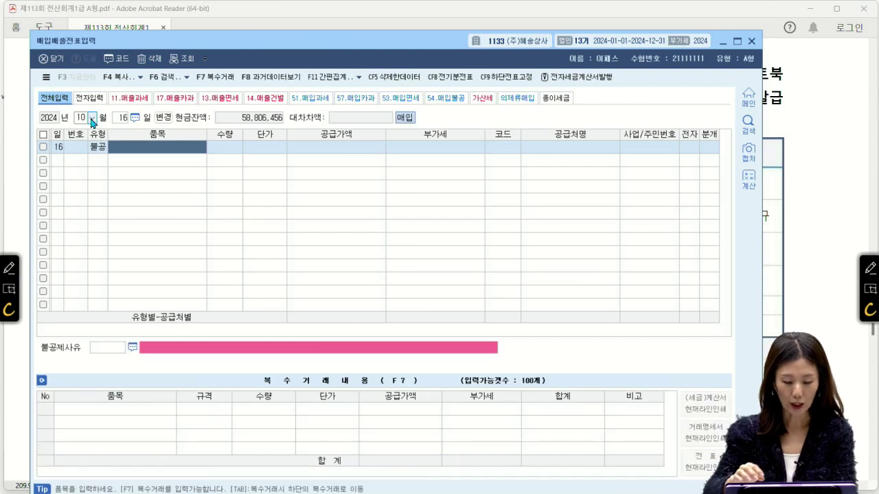
pyautogui.write('노트북')
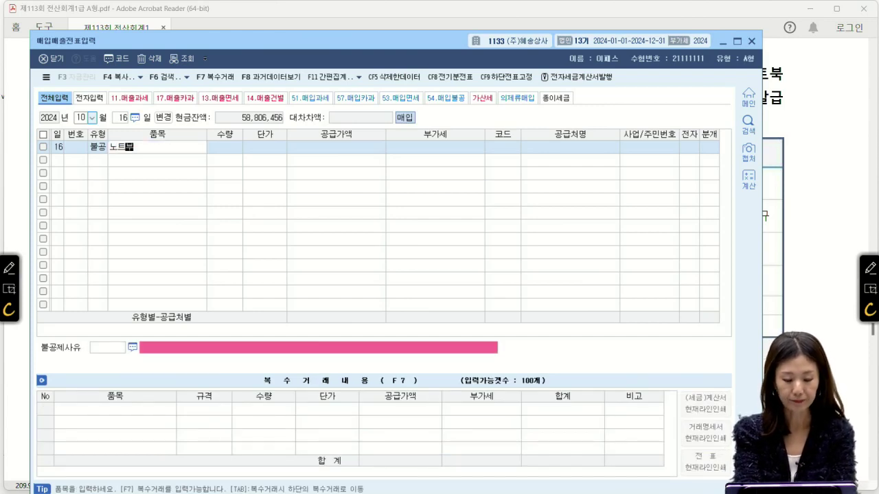
pyautogui.press('Return')
pyautogui.press('Return')
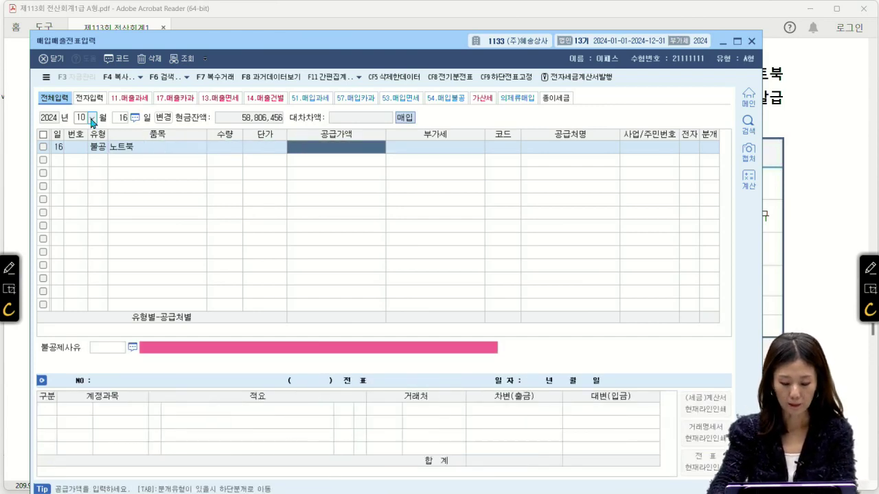
pyautogui.write('2100000')
pyautogui.press('Return')
pyautogui.press('Return')
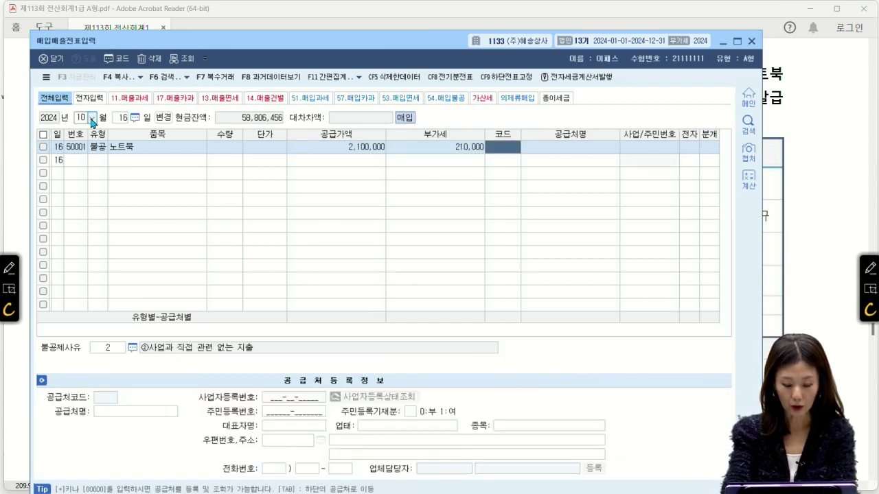
# - Choose 상해전자(주) as the supplier, mark the invoice as electronic and accept non-deduction reason 2 사업과 직접 관련 없는 지출
pyautogui.write('전자')
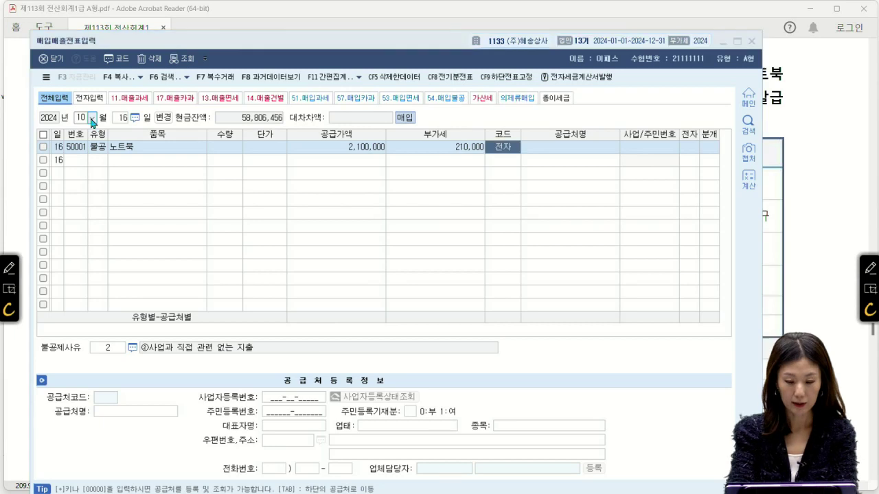
pyautogui.press('Return')
pyautogui.press('Down')
pyautogui.press('Return')
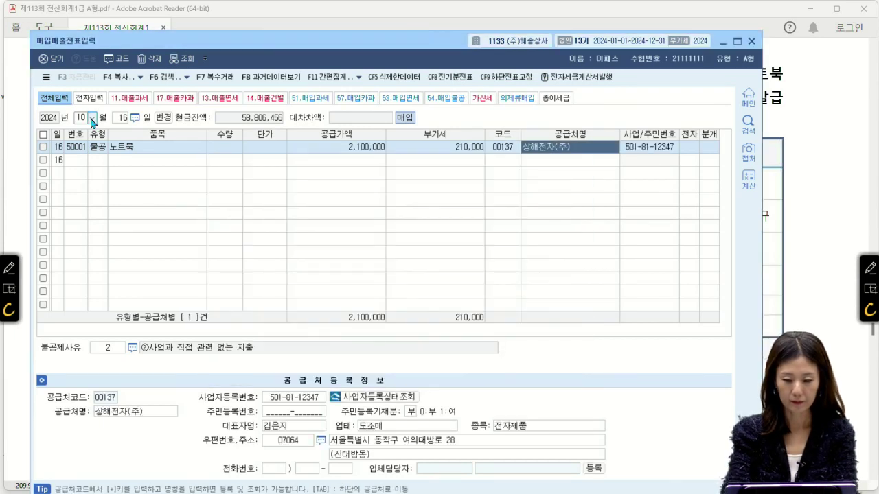
pyautogui.write('1')
pyautogui.press('Return')
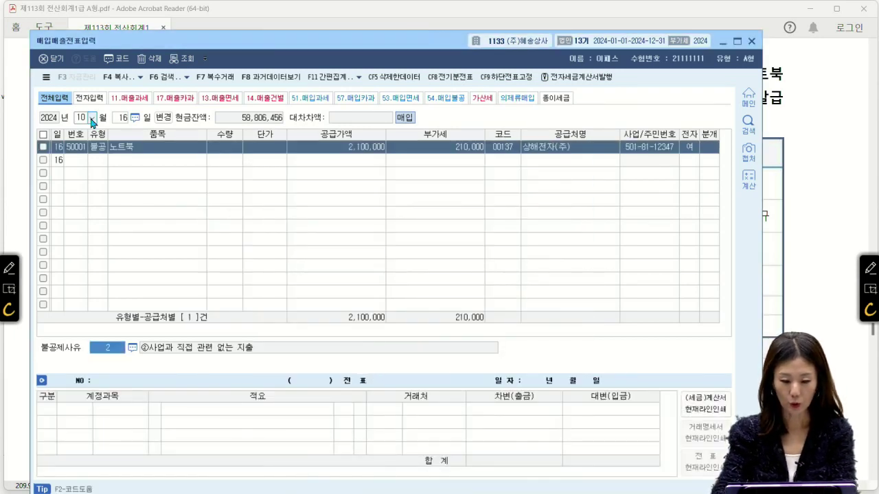
pyautogui.press('Return')
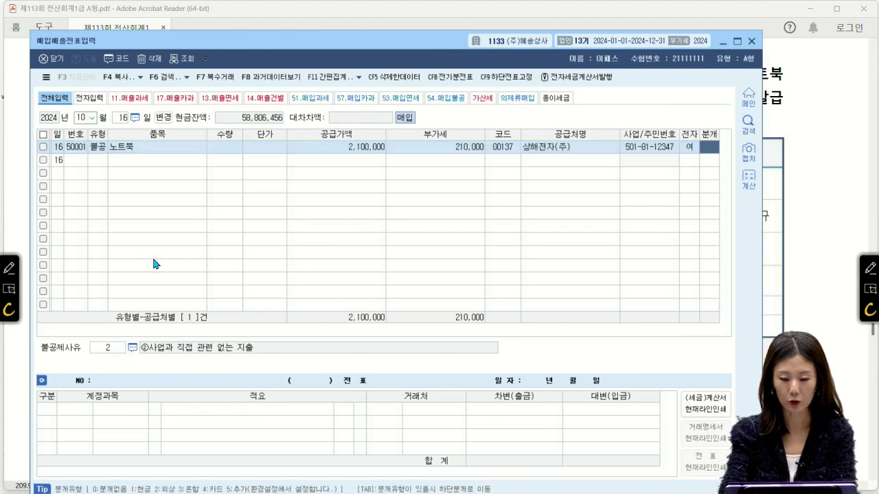
# - Set the journal type to 3 혼합 and change the debit line's account to 0134 가지급금
pyautogui.write('3')
pyautogui.press('Return')
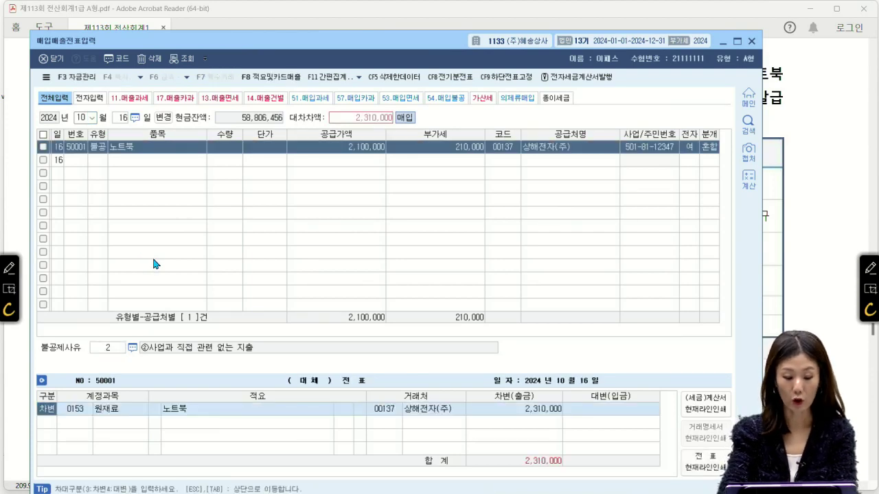
pyautogui.write('가지')
pyautogui.press('Return')
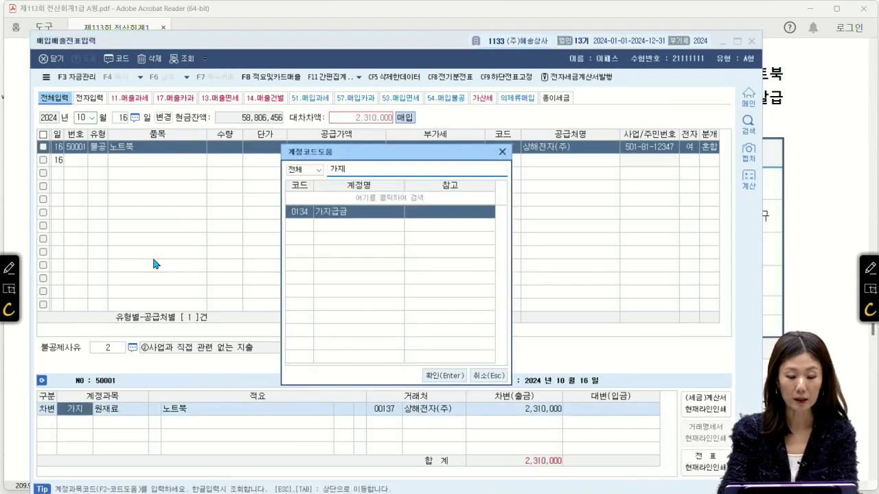
pyautogui.press('Return')
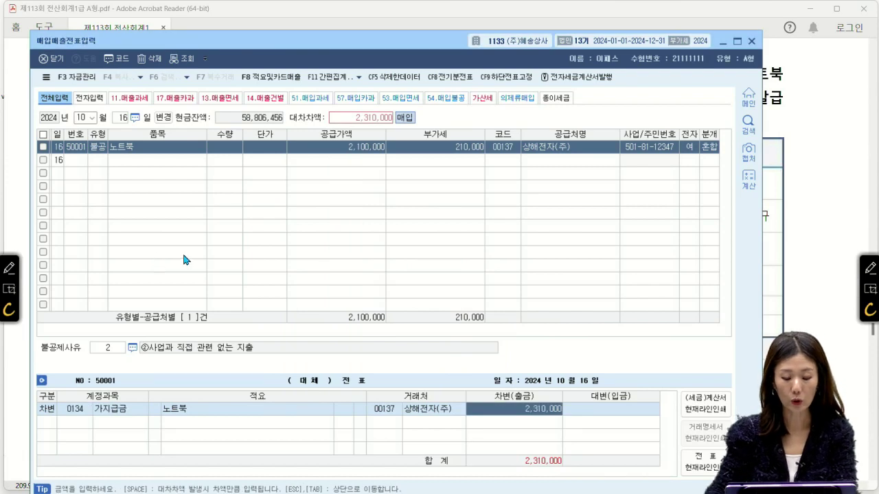
# - Replace the 거래처 on the 가지급금 debit line with the company's representative director
pyautogui.click(386, 410)
pyautogui.write('황동')
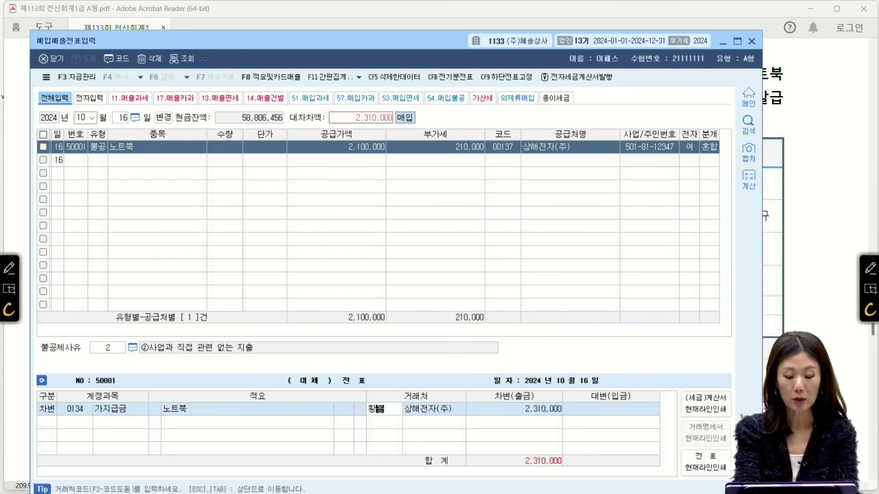
pyautogui.press('Return')
pyautogui.press('Return')
pyautogui.press('Return')
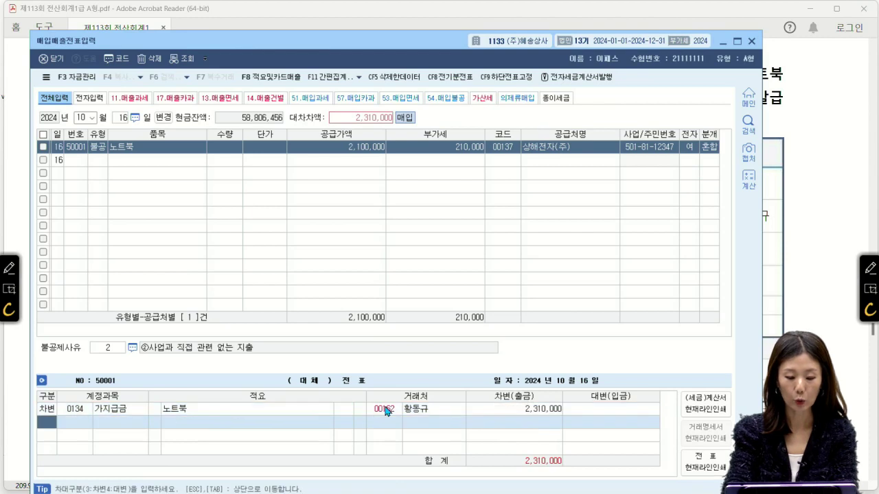
# - Add a credit line to account 0253 미지급금 for 2,310,000 and complete the voucher
pyautogui.press('4')
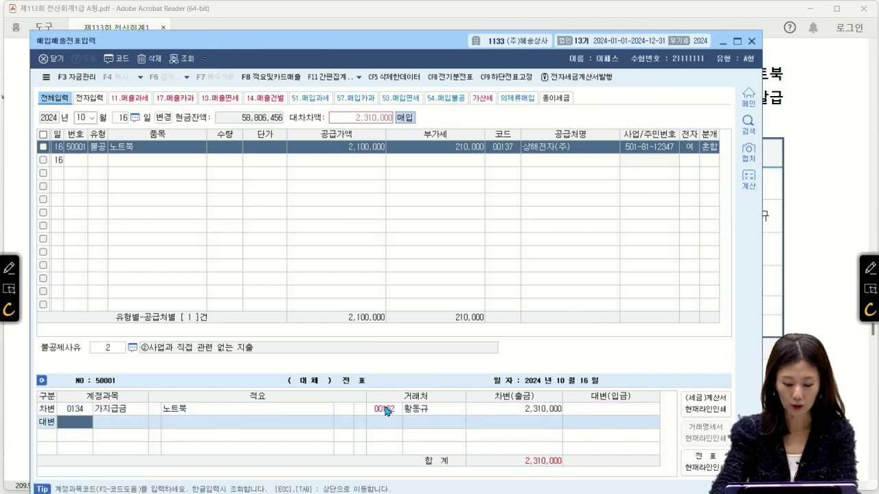
pyautogui.write('253')
pyautogui.press('Return')
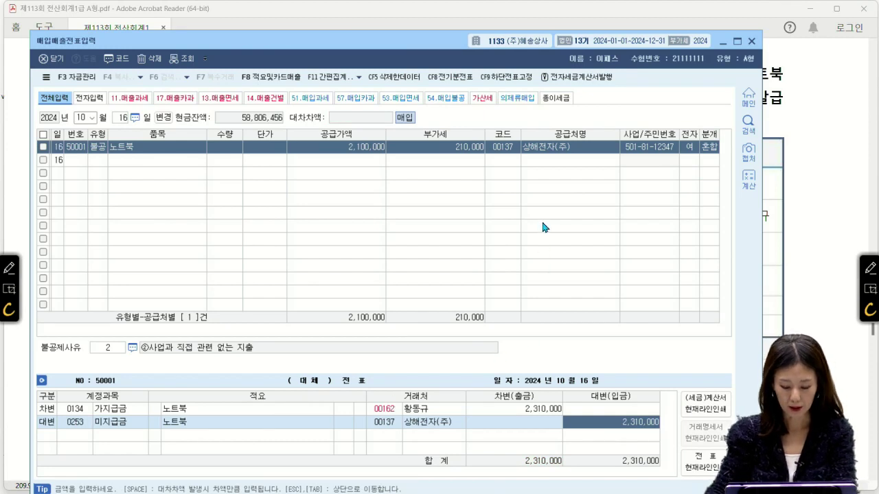
pyautogui.press('Return')
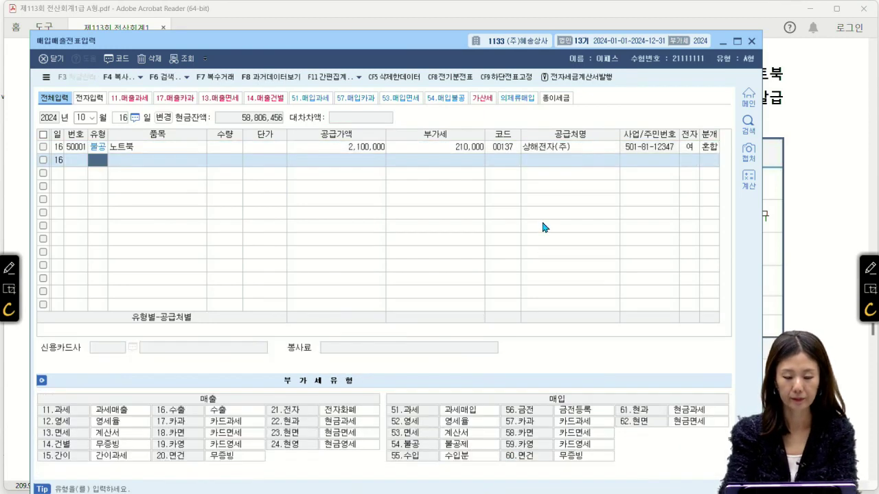
# - Switch to the exam PDF and examine question [5] dated November 4, temporarily marking its customer, card payment, account and VAT conditions
pyautogui.click(792, 121)
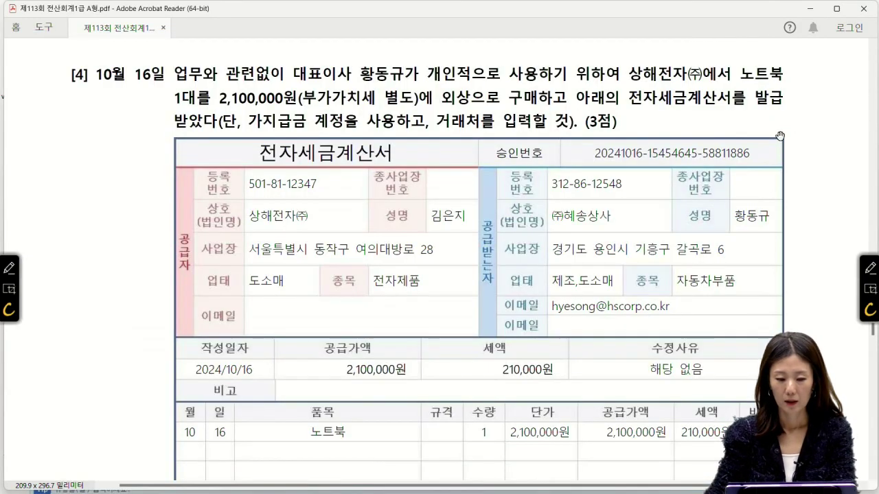
pyautogui.scroll(2, 730, 169)
pyautogui.scroll(-10, 730, 170)
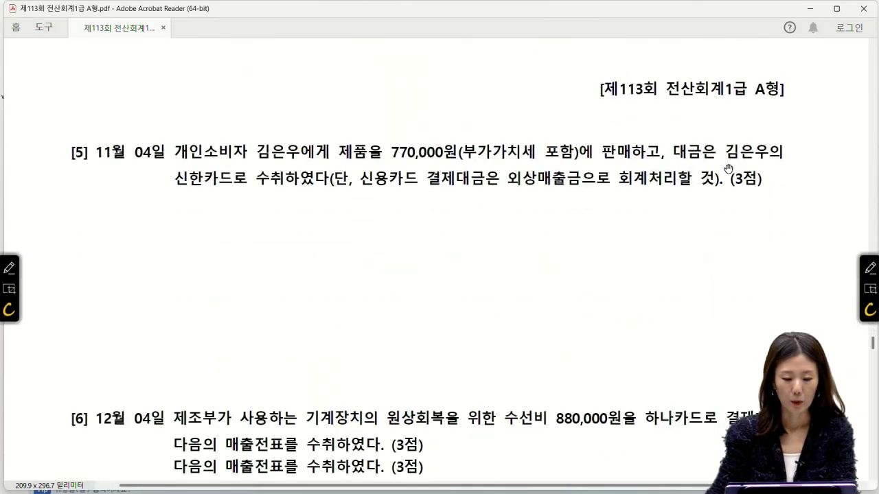
pyautogui.scroll(-2, 728, 169)
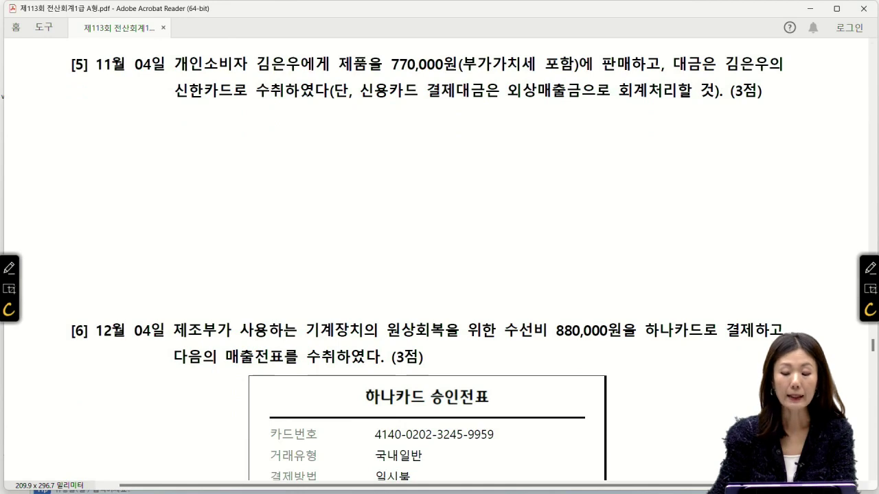
pyautogui.click(868, 267)
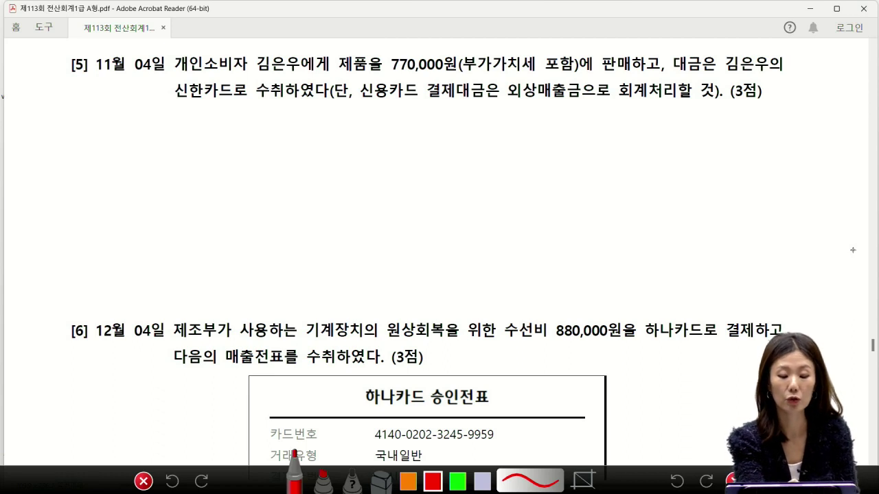
pyautogui.moveTo(373, 97); pyautogui.dragTo(491, 100)
pyautogui.moveTo(574, 103); pyautogui.dragTo(548, 108)
pyautogui.moveTo(457, 104)
pyautogui.mouseDown()
pyautogui.moveTo(412, 69)
pyautogui.moveTo(403, 117)
pyautogui.mouseUp()
pyautogui.moveTo(177, 69); pyautogui.dragTo(304, 67)
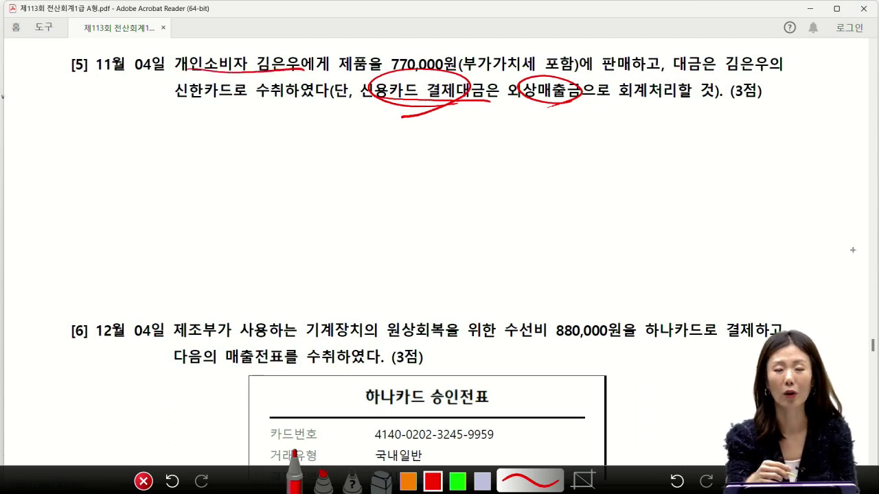
pyautogui.moveTo(488, 67); pyautogui.dragTo(523, 52)
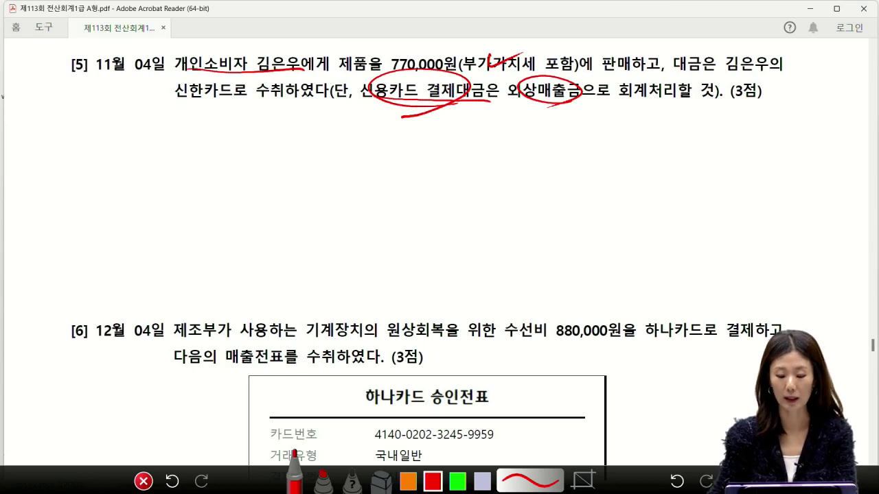
pyautogui.click(143, 481)
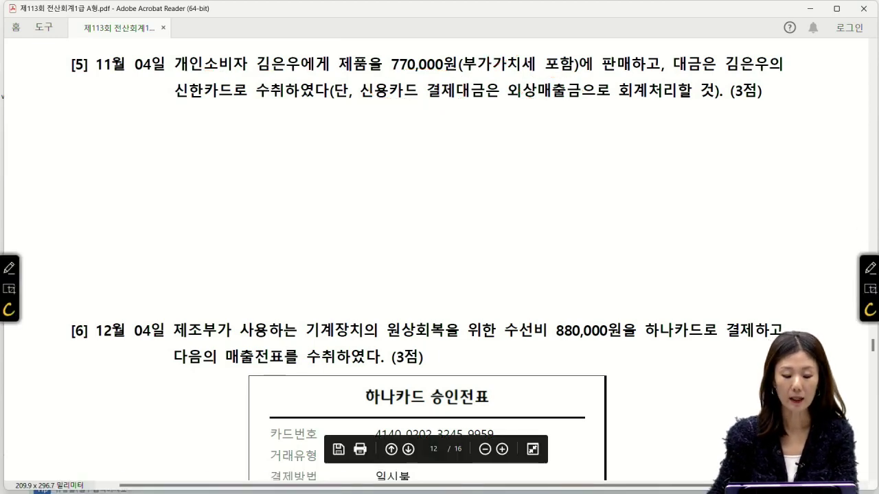
# - Return to the 매입매출전표입력 window and set the entry date to November 4
pyautogui.click(346, 479)
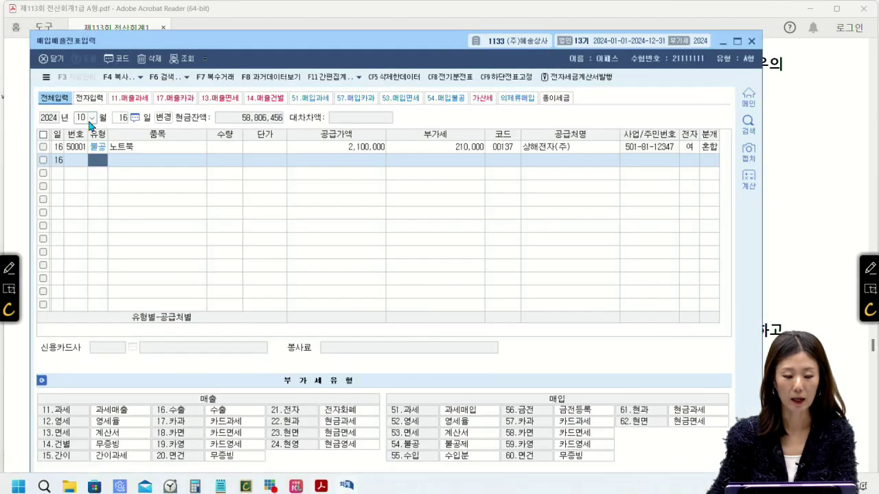
pyautogui.click(81, 118)
pyautogui.write('11')
pyautogui.press('Return')
pyautogui.write('4')
pyautogui.press('Return')
# - Start a sales entry of type 17 카과 with item 제품 and the VAT-inclusive amount of 770,000
pyautogui.write('17')
pyautogui.press('Return')
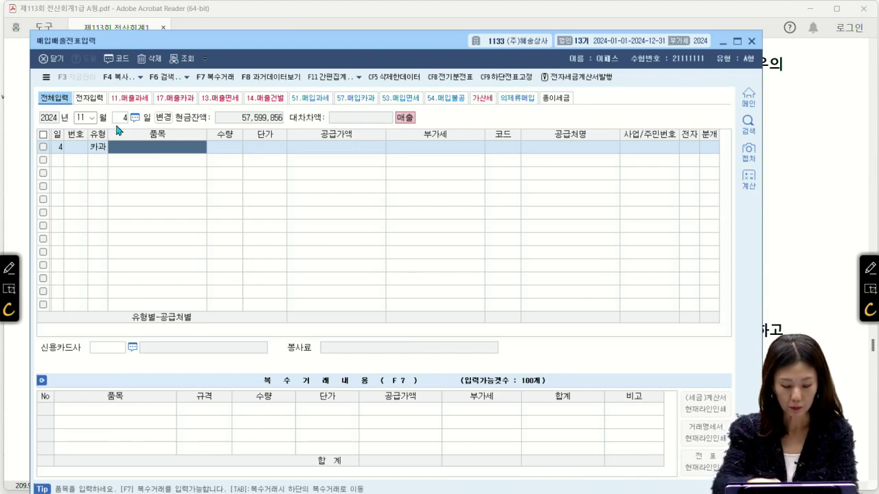
pyautogui.write('제품')
pyautogui.press('Return')
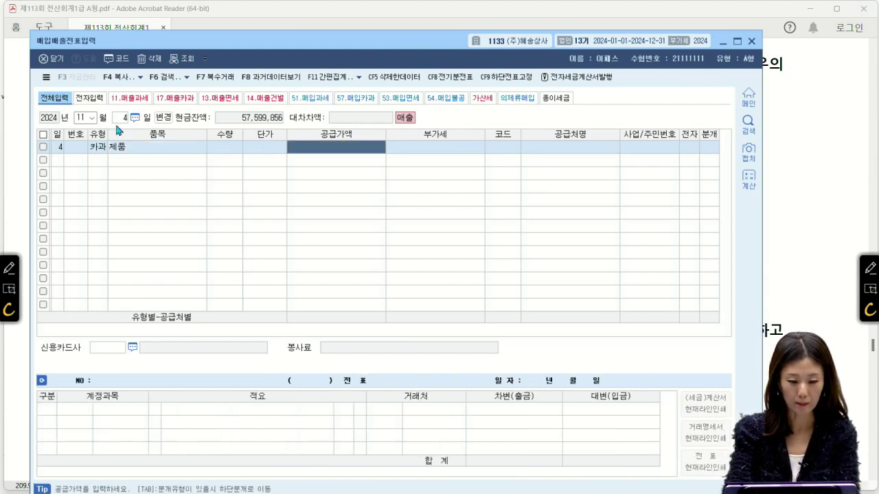
pyautogui.write('700000')
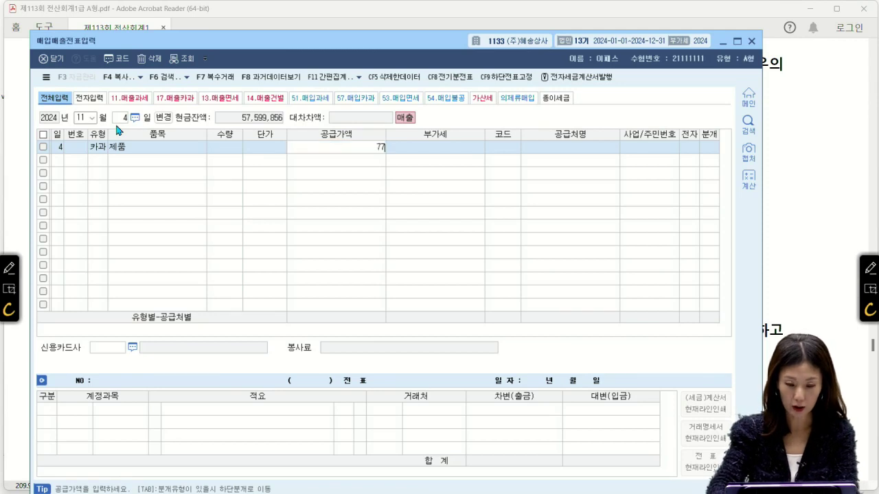
pyautogui.press('Return')
pyautogui.press('Return')
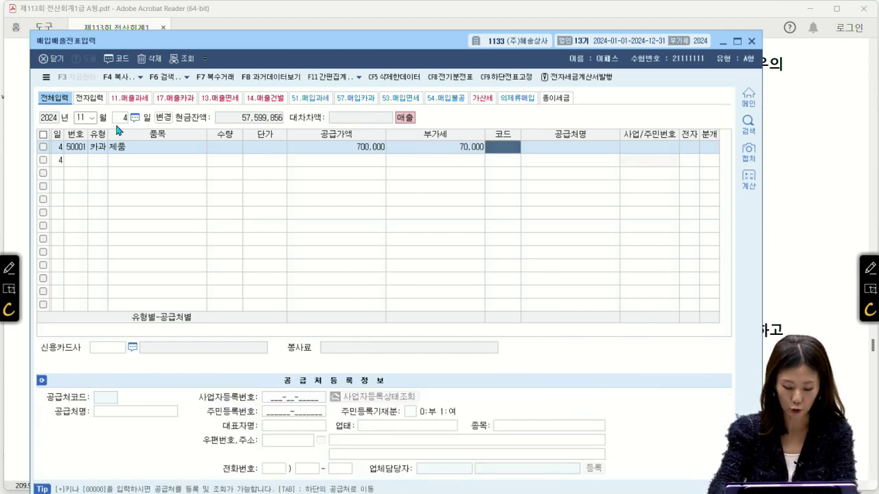
# - Choose the individual consumer from question [5] as the customer and 신한카드 as the credit card company
pyautogui.write('김은')
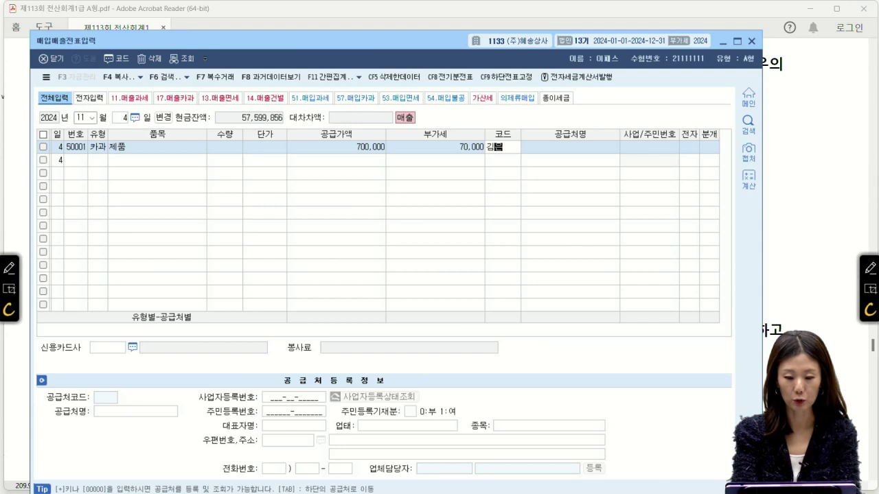
pyautogui.press('Return')
pyautogui.press('Down')
pyautogui.press('Return')
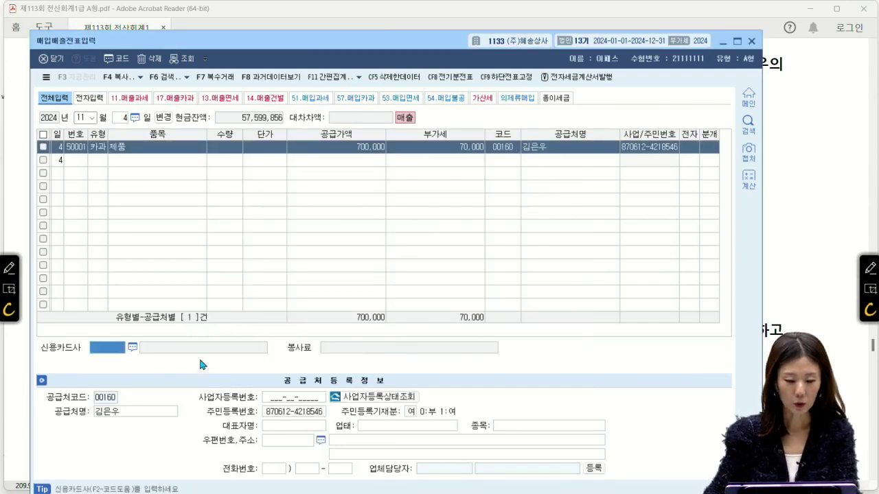
pyautogui.click(132, 347)
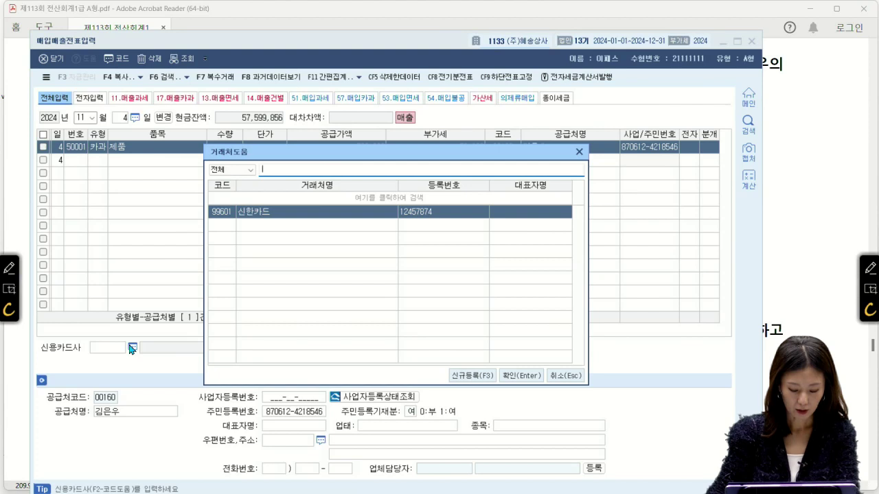
pyautogui.click(521, 376)
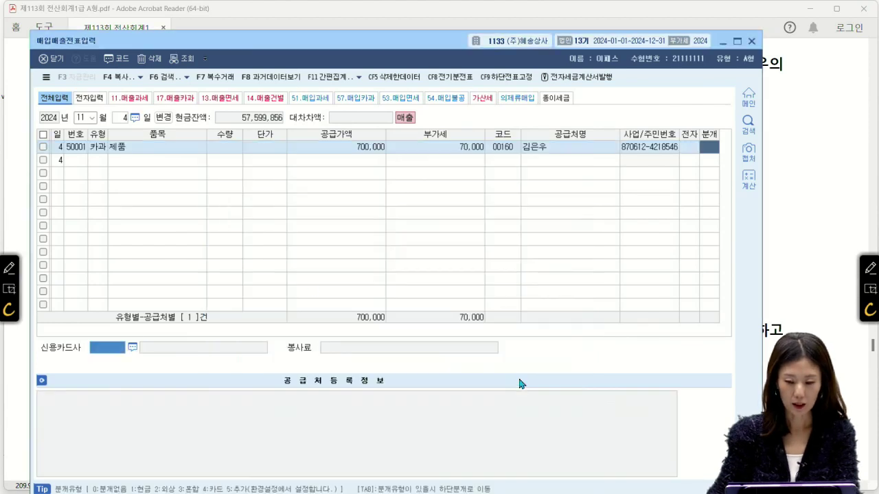
# - Set the November 4 sale's journal type to 4 카드 and accept the generated entry with 제품매출 as the credit account
pyautogui.write('4')
pyautogui.press('Return')
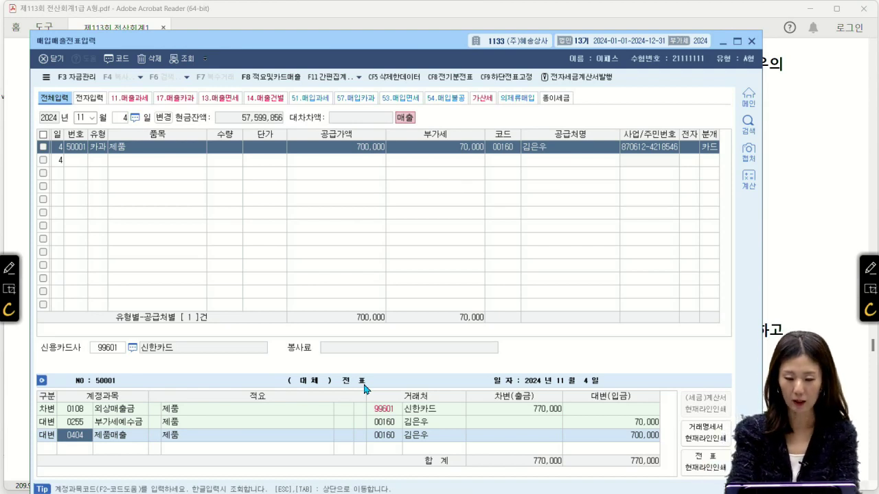
pyautogui.press('Return')
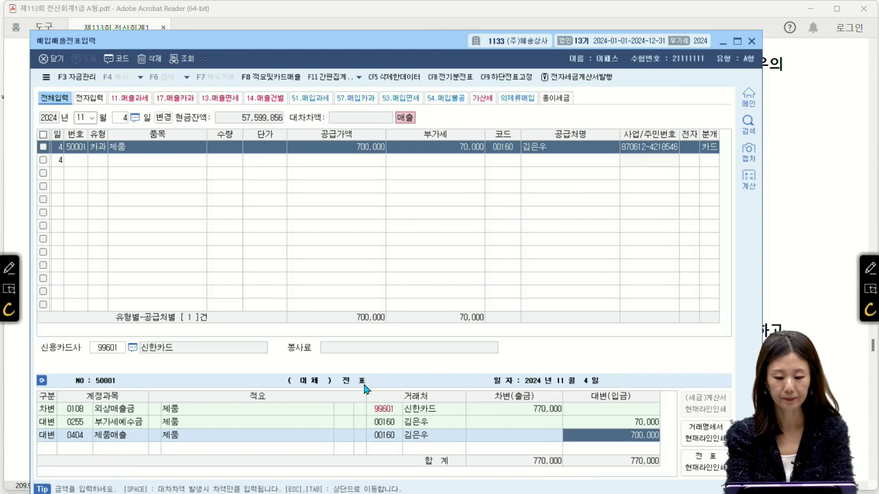
pyautogui.press('Return')
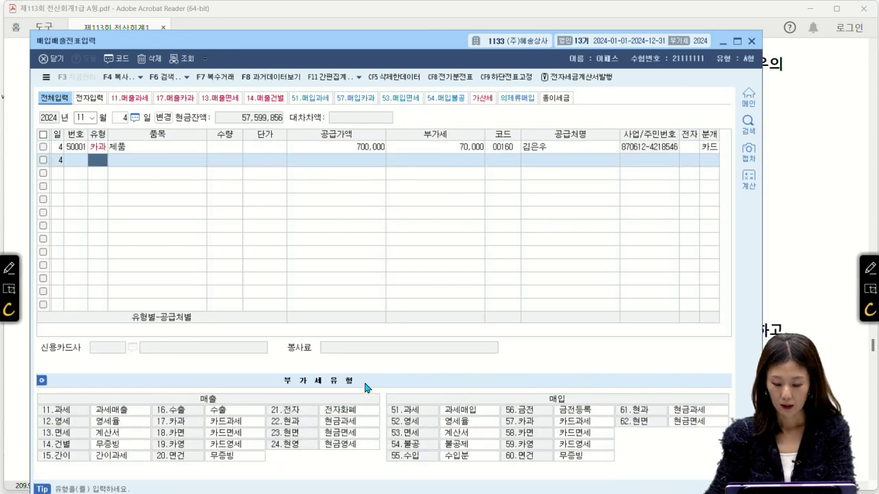
# - Switch to the exam PDF and examine question [6] dated December 4, including the 하나카드 slip's amounts and merchant details
pyautogui.click(773, 204)
pyautogui.scroll(-5, 756, 192)
pyautogui.scroll(-1, 644, 238)
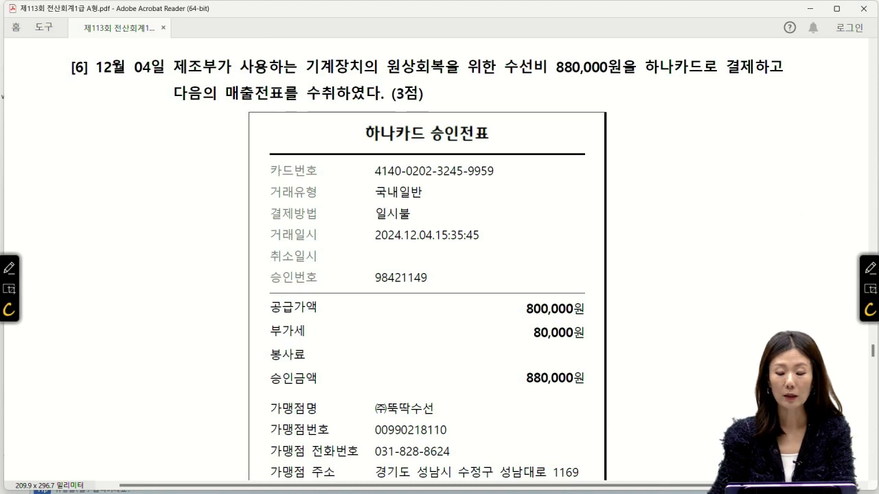
pyautogui.click(869, 267)
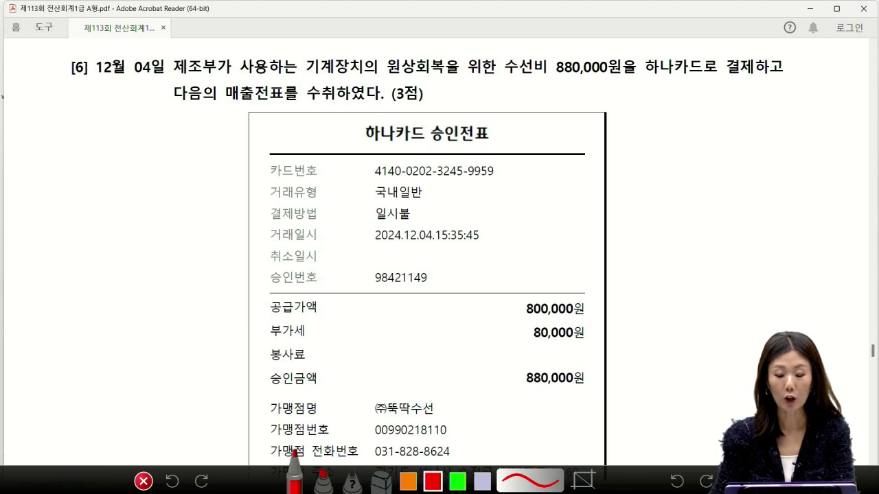
pyautogui.press('Escape')
pyautogui.scroll(-3, 624, 378)
pyautogui.scroll(3, 624, 371)
pyautogui.scroll(-5, 624, 370)
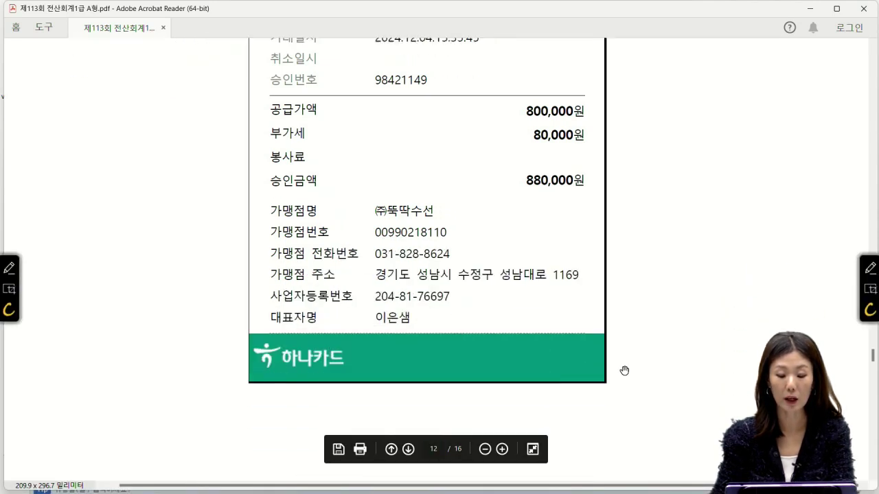
pyautogui.scroll(-3, 624, 370)
pyautogui.scroll(5, 624, 371)
pyautogui.scroll(4, 624, 371)
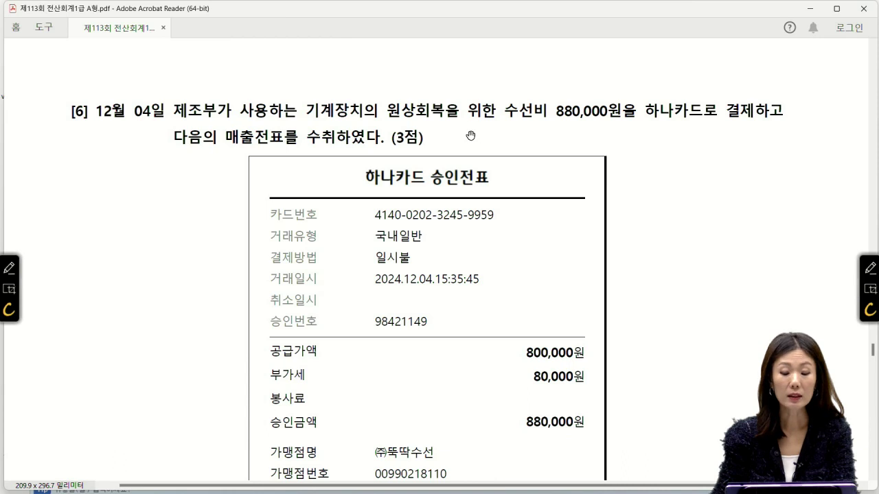
# - Temporarily annotate question [6] in red, contrasting 수익적지출 as 수선비 with 자본적지출 as 기계, and clear the markings
pyautogui.click(870, 268)
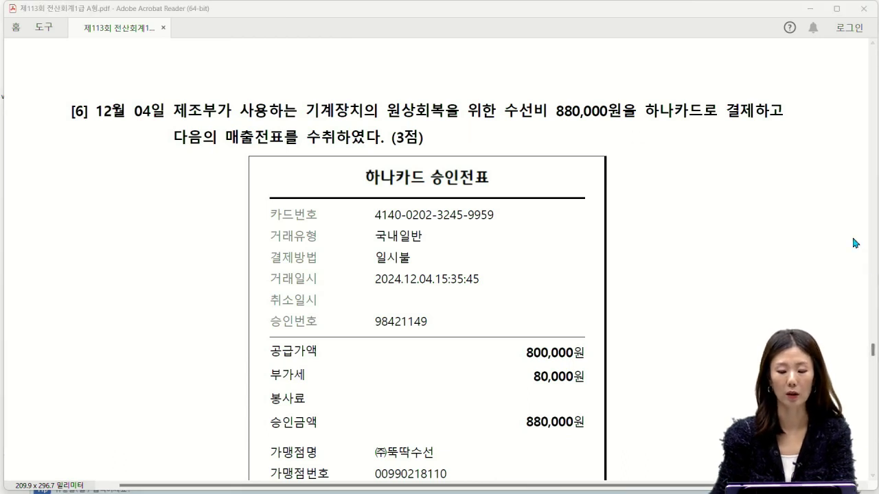
pyautogui.moveTo(311, 126); pyautogui.dragTo(535, 129)
pyautogui.moveTo(423, 106)
pyautogui.mouseDown()
pyautogui.moveTo(425, 75)
pyautogui.moveTo(445, 85)
pyautogui.moveTo(480, 77)
pyautogui.moveTo(489, 89)
pyautogui.moveTo(523, 84)
pyautogui.moveTo(537, 92)
pyautogui.mouseUp()
pyautogui.moveTo(364, 106)
pyautogui.mouseDown()
pyautogui.moveTo(355, 40)
pyautogui.moveTo(440, 42)
pyautogui.mouseUp()
pyautogui.moveTo(424, 30); pyautogui.dragTo(402, 65)
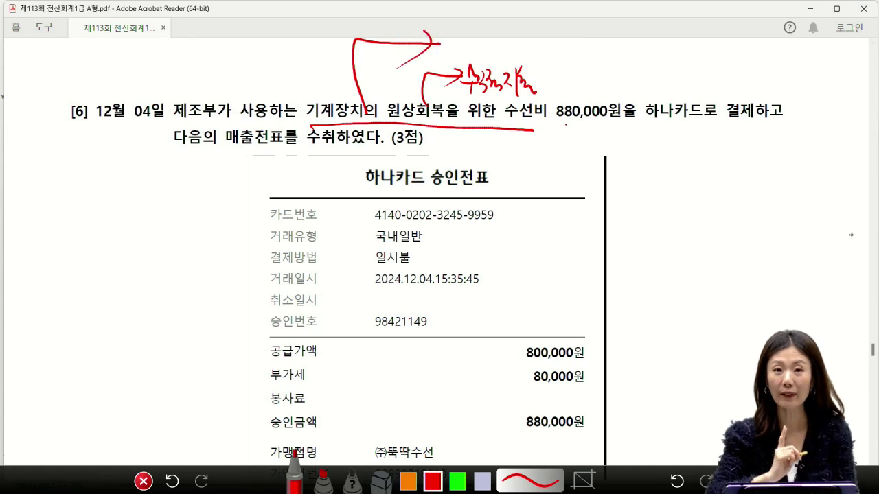
pyautogui.moveTo(448, 33)
pyautogui.mouseDown()
pyautogui.moveTo(451, 48)
pyautogui.moveTo(569, 39)
pyautogui.moveTo(569, 48)
pyautogui.mouseUp()
pyautogui.moveTo(567, 18); pyautogui.dragTo(558, 37)
pyautogui.moveTo(557, 23); pyautogui.dragTo(560, 39)
pyautogui.moveTo(565, 30)
pyautogui.mouseDown()
pyautogui.moveTo(575, 27)
pyautogui.moveTo(571, 40)
pyautogui.moveTo(631, 40)
pyautogui.moveTo(632, 58)
pyautogui.moveTo(648, 47)
pyautogui.mouseUp()
pyautogui.moveTo(644, 29)
pyautogui.mouseDown()
pyautogui.moveTo(649, 42)
pyautogui.moveTo(664, 44)
pyautogui.mouseUp()
pyautogui.moveTo(665, 32)
pyautogui.mouseDown()
pyautogui.moveTo(668, 51)
pyautogui.moveTo(675, 35)
pyautogui.mouseUp()
pyautogui.moveTo(671, 34); pyautogui.dragTo(686, 49)
pyautogui.moveTo(688, 26)
pyautogui.mouseDown()
pyautogui.moveTo(638, 14)
pyautogui.moveTo(713, 37)
pyautogui.mouseUp()
pyautogui.moveTo(703, 31)
pyautogui.mouseDown()
pyautogui.moveTo(725, 43)
pyautogui.moveTo(726, 59)
pyautogui.mouseUp()
pyautogui.moveTo(727, 39); pyautogui.dragTo(739, 41)
pyautogui.moveTo(740, 36); pyautogui.dragTo(742, 59)
pyautogui.moveTo(515, 54)
pyautogui.mouseDown()
pyautogui.moveTo(451, 91)
pyautogui.moveTo(539, 76)
pyautogui.moveTo(519, 62)
pyautogui.mouseUp()
pyautogui.moveTo(527, 83)
pyautogui.mouseDown()
pyautogui.moveTo(554, 82)
pyautogui.moveTo(552, 94)
pyautogui.mouseUp()
pyautogui.moveTo(557, 74); pyautogui.dragTo(571, 90)
pyautogui.moveTo(567, 91)
pyautogui.mouseDown()
pyautogui.moveTo(568, 105)
pyautogui.moveTo(578, 92)
pyautogui.mouseUp()
pyautogui.moveTo(575, 82); pyautogui.dragTo(588, 98)
pyautogui.moveTo(586, 80); pyautogui.dragTo(600, 102)
pyautogui.moveTo(568, 101); pyautogui.dragTo(610, 103)
pyautogui.moveTo(591, 69); pyautogui.dragTo(550, 72)
pyautogui.moveTo(550, 72)
pyautogui.mouseDown()
pyautogui.moveTo(570, 105)
pyautogui.moveTo(576, 48)
pyautogui.moveTo(599, 69)
pyautogui.mouseUp()
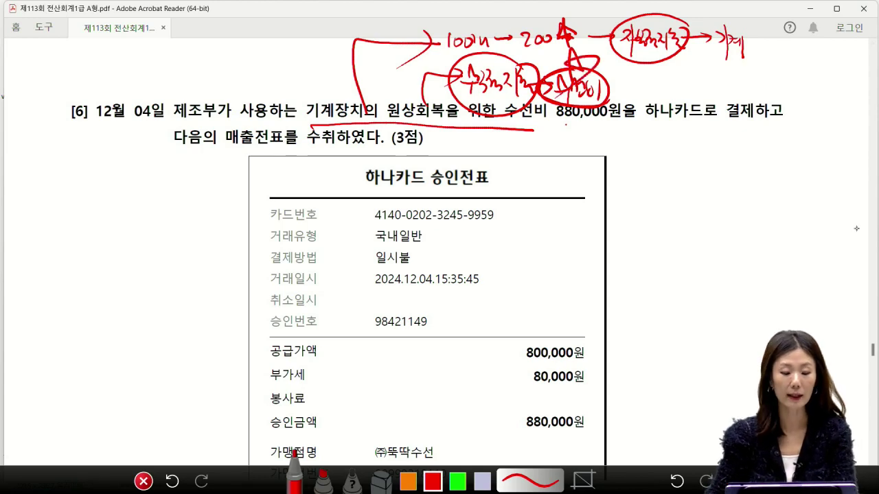
pyautogui.press('Escape')
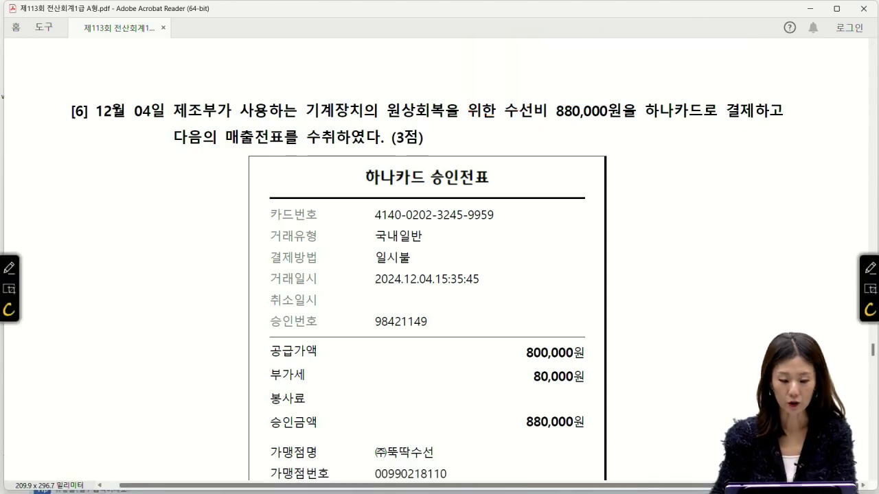
# - Return to the 매입매출전표입력 window and set the entry date to December 4
pyautogui.click(295, 480)
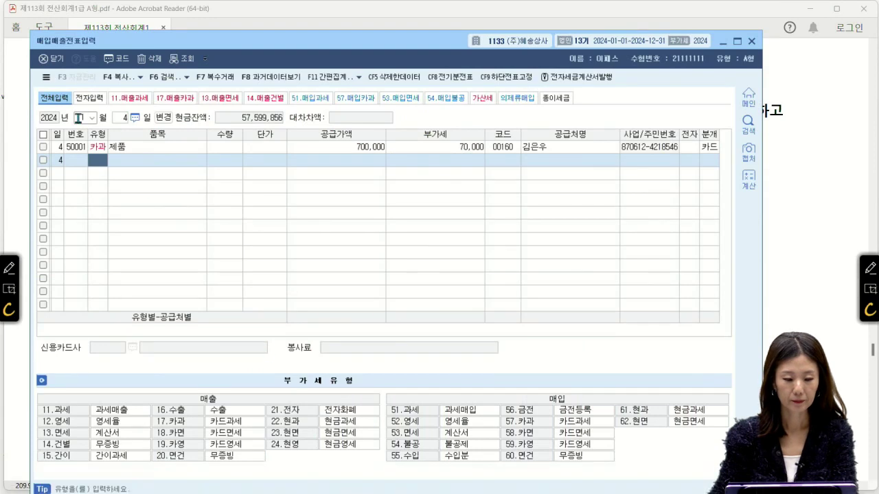
pyautogui.click(78, 117)
pyautogui.write('12')
pyautogui.press('Return')
pyautogui.press('Return')
pyautogui.press('Return')
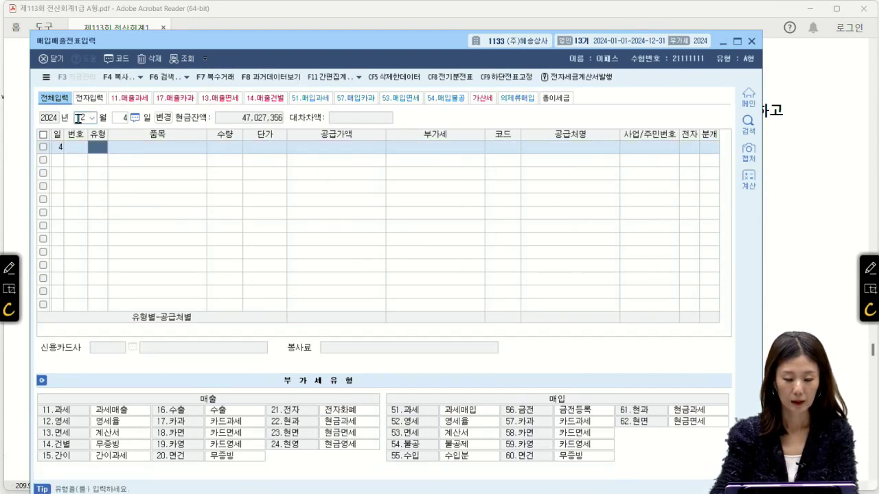
# - Start a purchase entry of type 57 카과 with item 수선비 and the VAT-inclusive amount of 880,000
pyautogui.write('57')
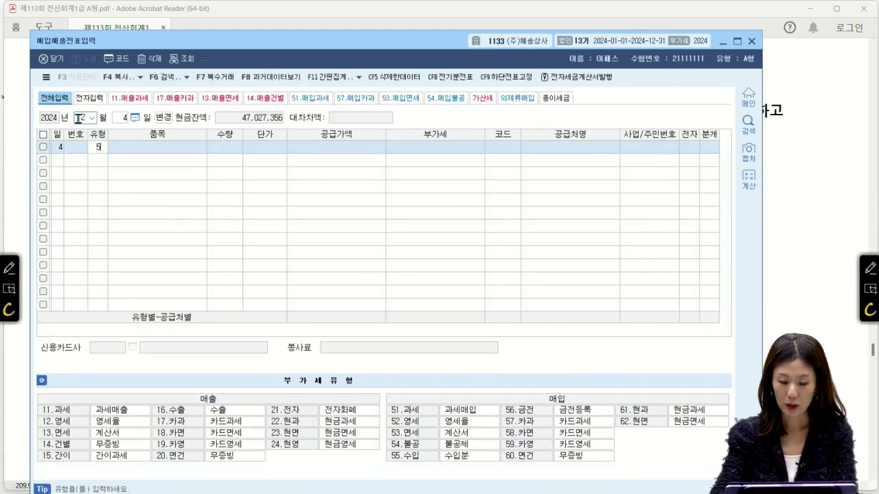
pyautogui.press('Return')
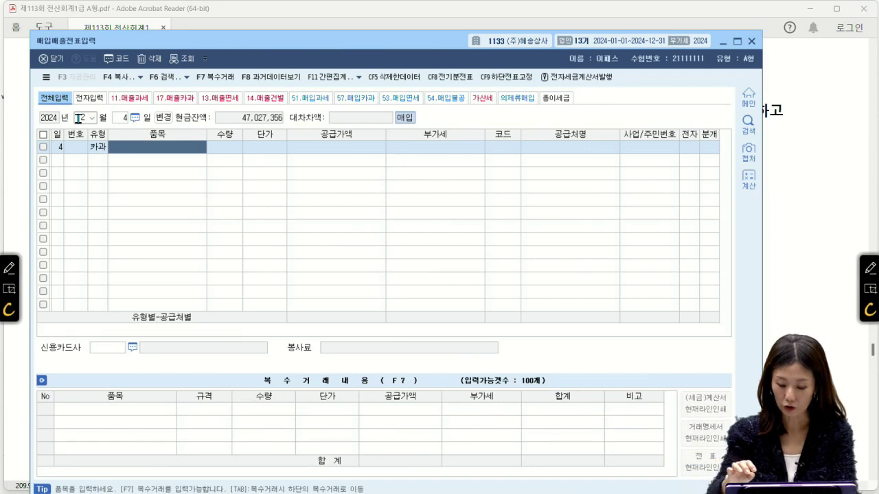
pyautogui.write('수선비')
pyautogui.press('Return')
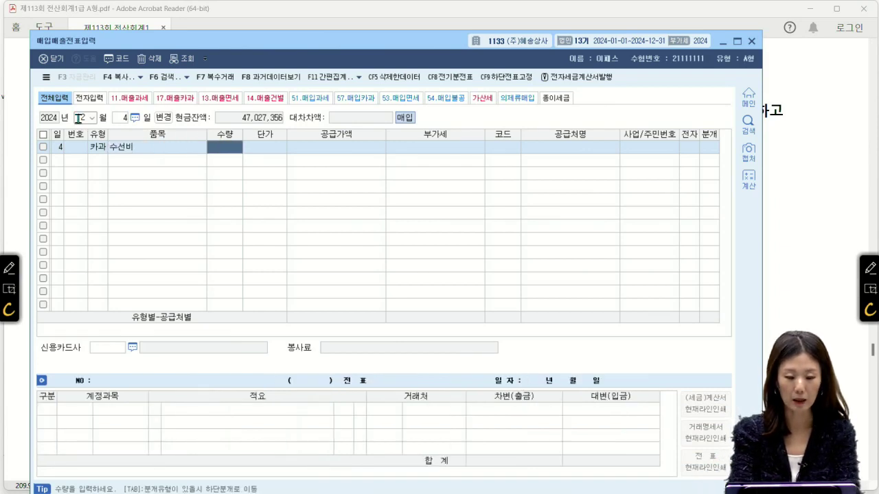
pyautogui.press('Return')
pyautogui.write('800000')
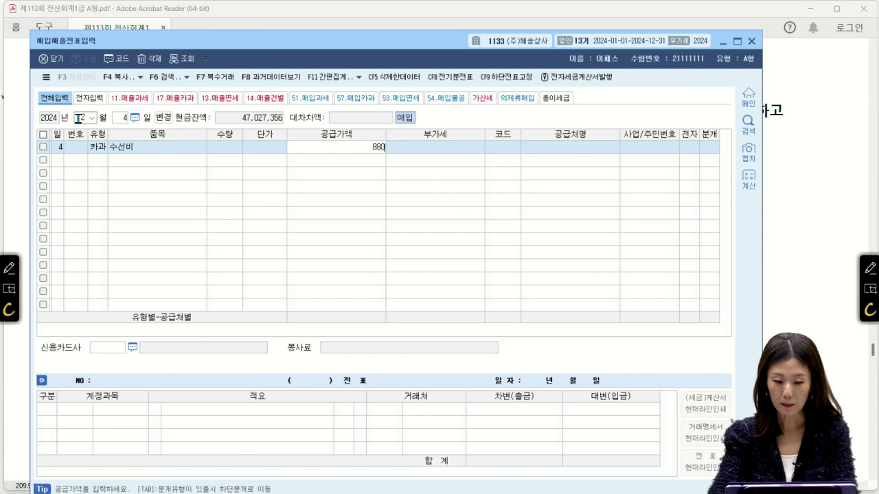
pyautogui.press('Return')
pyautogui.press('Return')
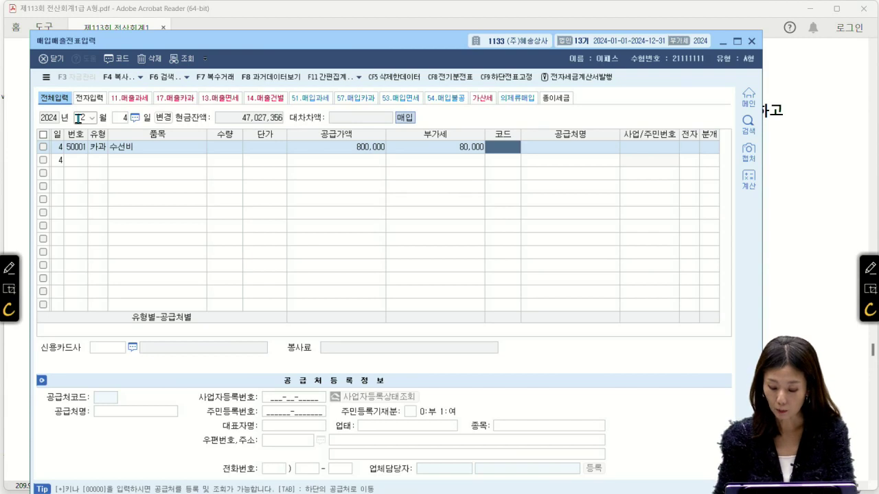
# - Choose (주)뚝딱수선 as the supplier and 하나카드 as the credit card company
pyautogui.write('수선')
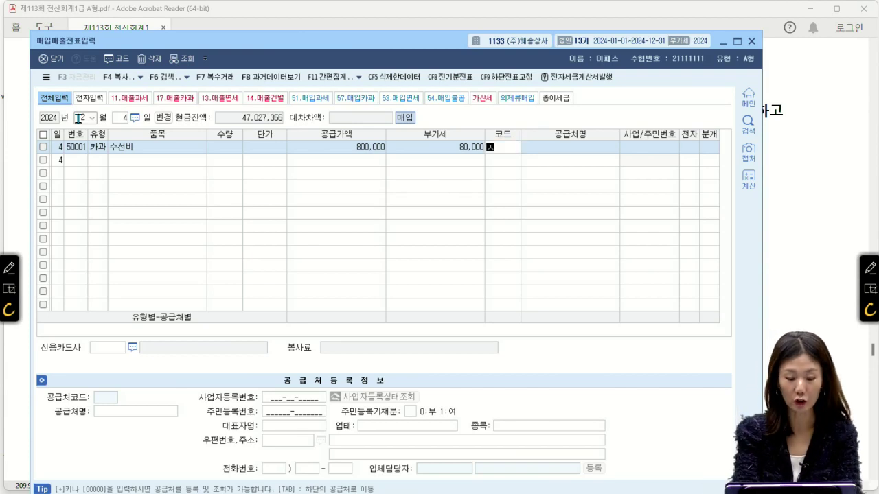
pyautogui.press('Return')
pyautogui.press('Return')
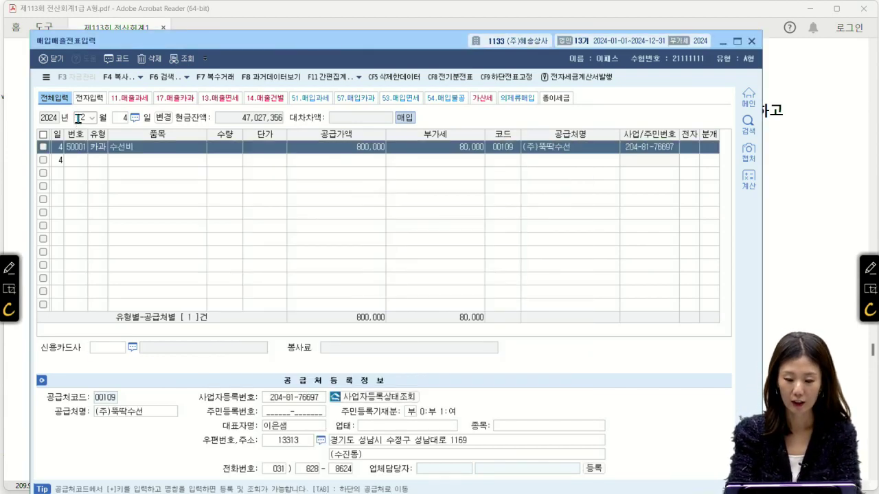
pyautogui.click(132, 348)
pyautogui.click(253, 237)
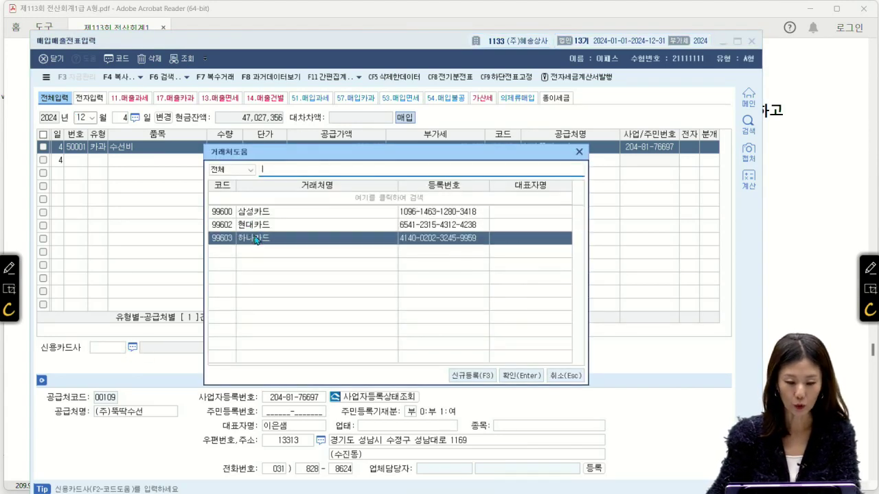
pyautogui.click(525, 376)
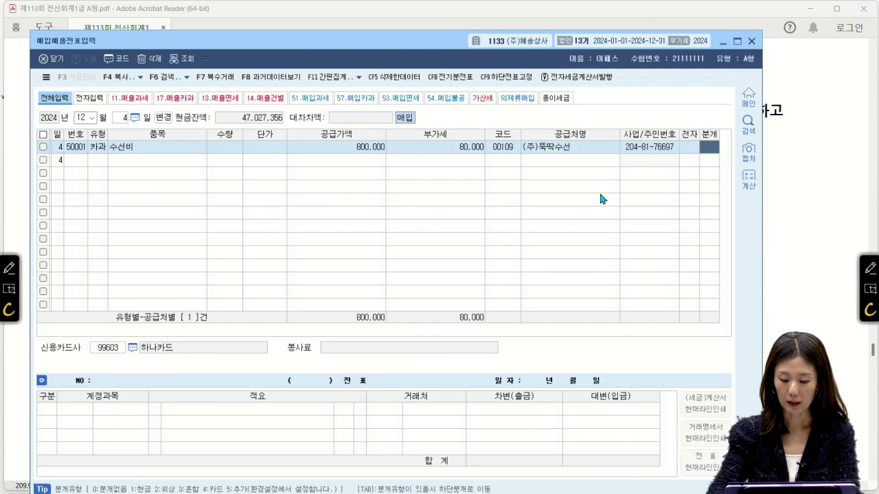
# - Set the journal type to 4 카드, replace the 원재료 debit account with 0520 수선비 (제조원가), and complete the voucher
pyautogui.write('4')
pyautogui.press('Return')
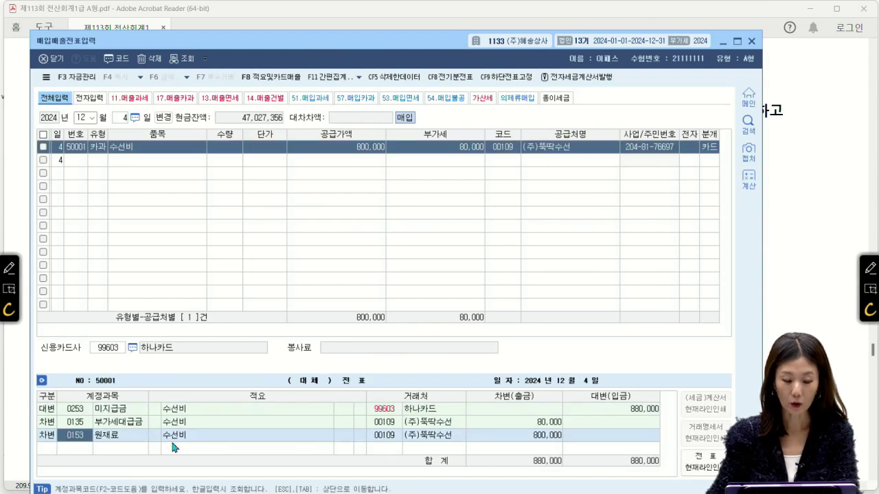
pyautogui.write('수선')
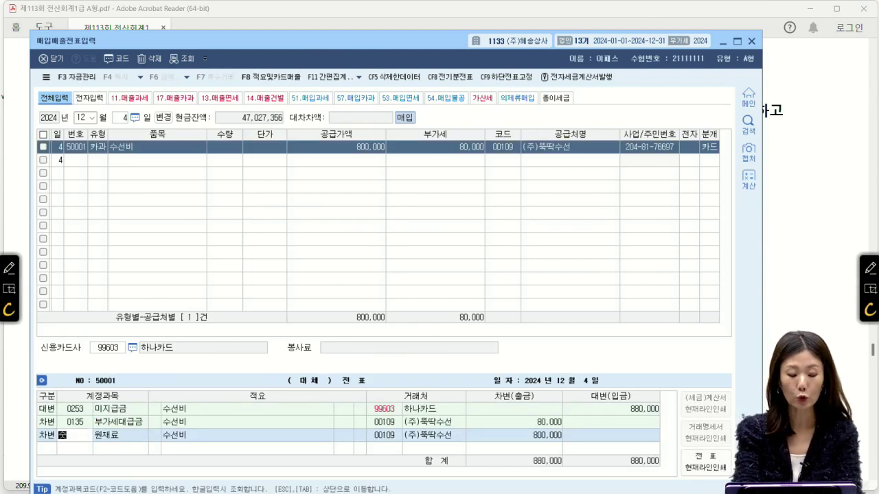
pyautogui.press('Return')
pyautogui.press('Down')
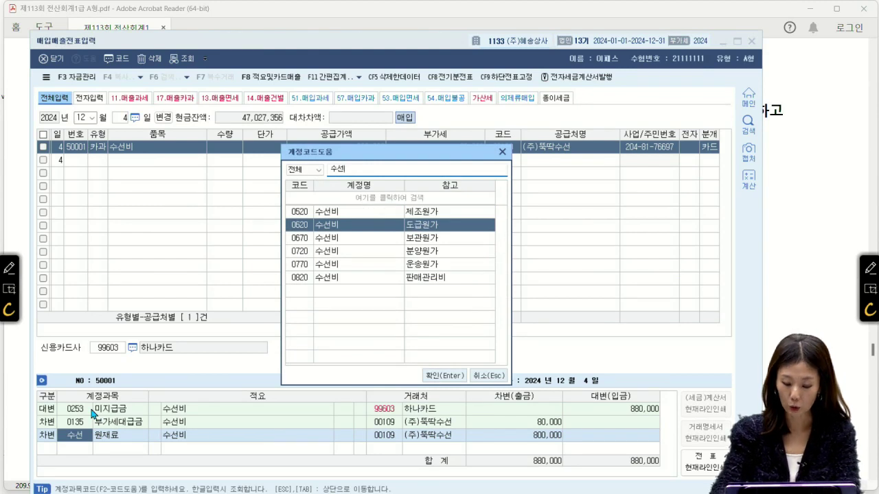
pyautogui.press('Up')
pyautogui.press('Return')
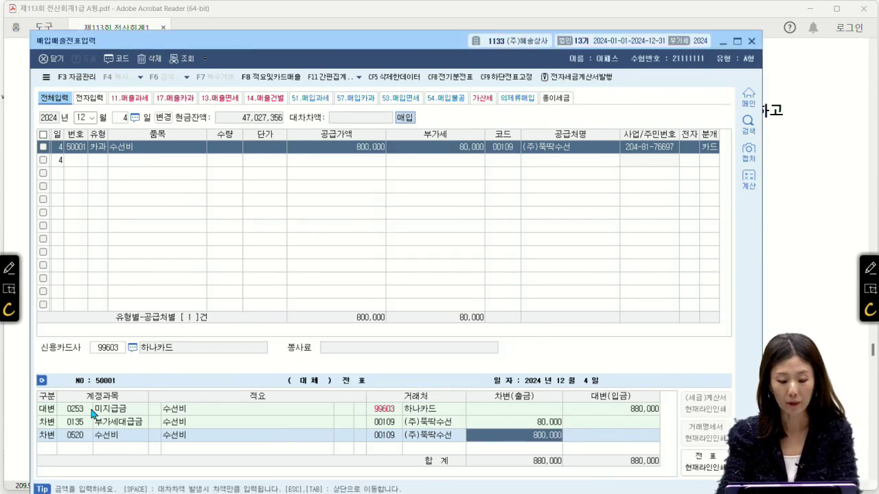
pyautogui.press('Return')
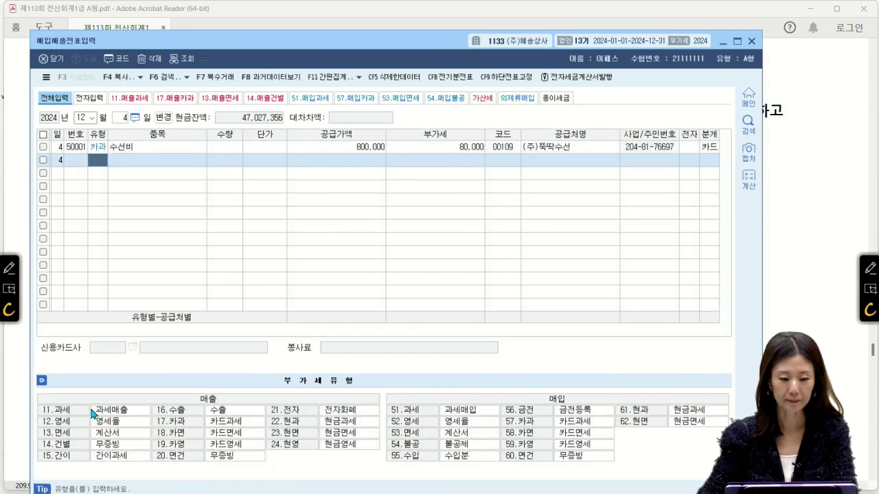
# - Switch to the exam PDF and read the error-correction questions [1] dated September 9 and [2] dated October 15
pyautogui.hotkey('alt', 'Tab')
pyautogui.scroll(-10, 331, 277)
pyautogui.scroll(-5, 331, 278)
pyautogui.scroll(-1, 331, 278)
pyautogui.scroll(1, 331, 278)
pyautogui.scroll(-1, 331, 277)
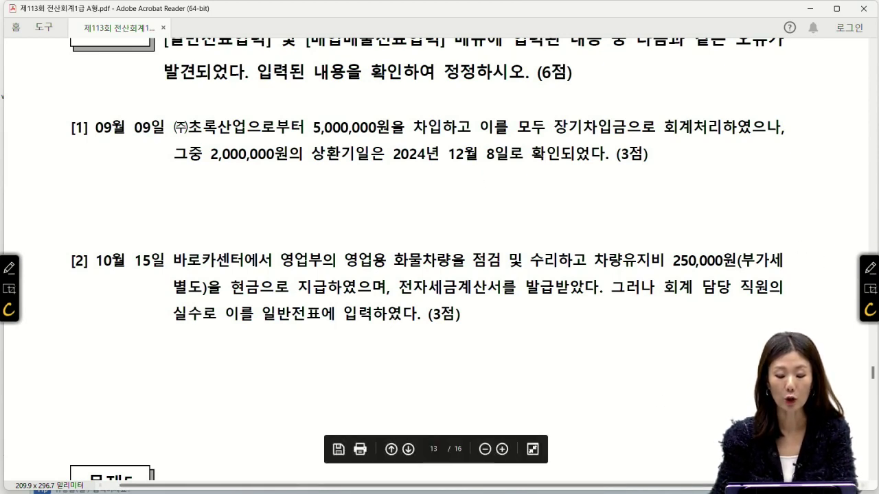
# - Return to the accounting program, open 일반전표입력 and load the vouchers for September 9
pyautogui.click(345, 484)
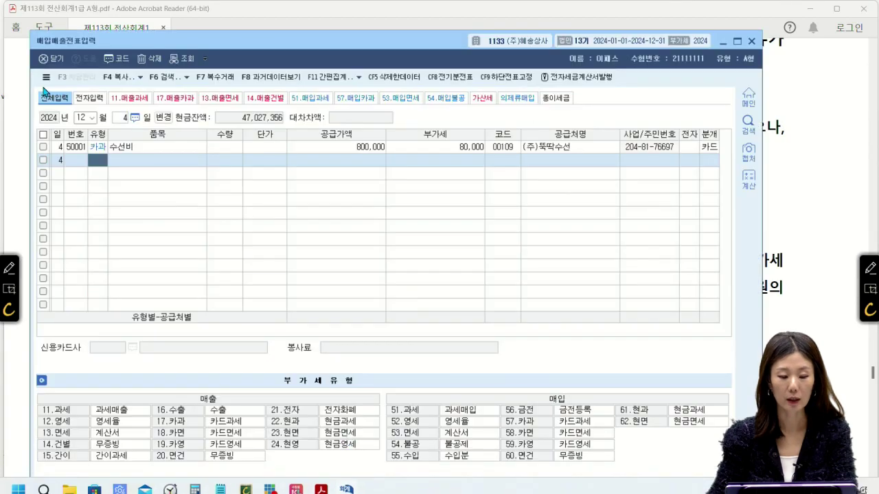
pyautogui.click(295, 480)
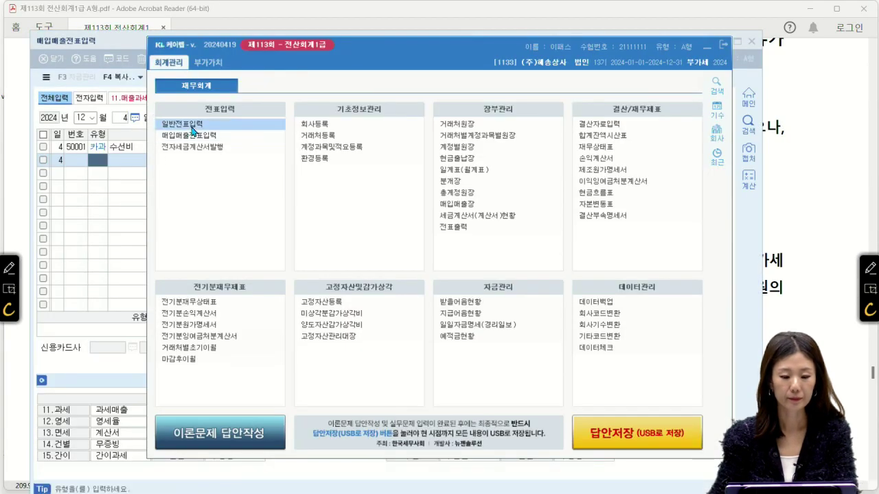
pyautogui.click(192, 126)
pyautogui.write('9')
pyautogui.press('Return')
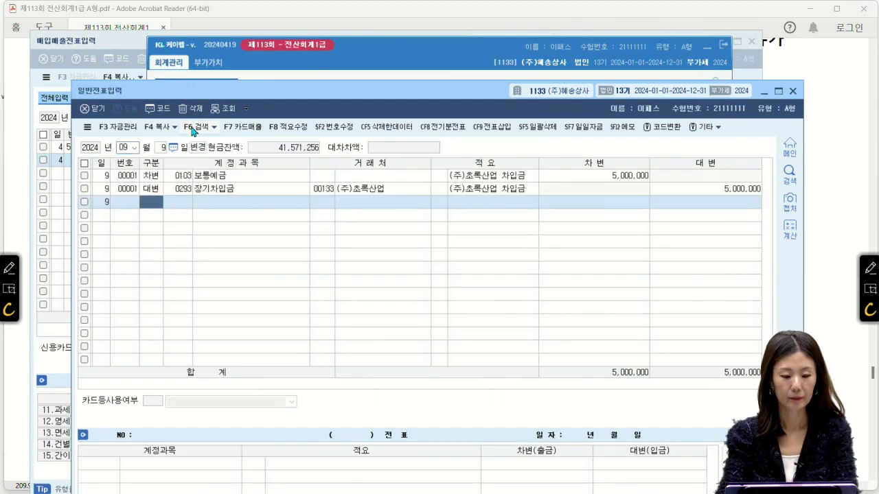
# - Set the credit amount of the 장기차입금 line for (주)초록산업 to 3,000,000
pyautogui.click(679, 193)
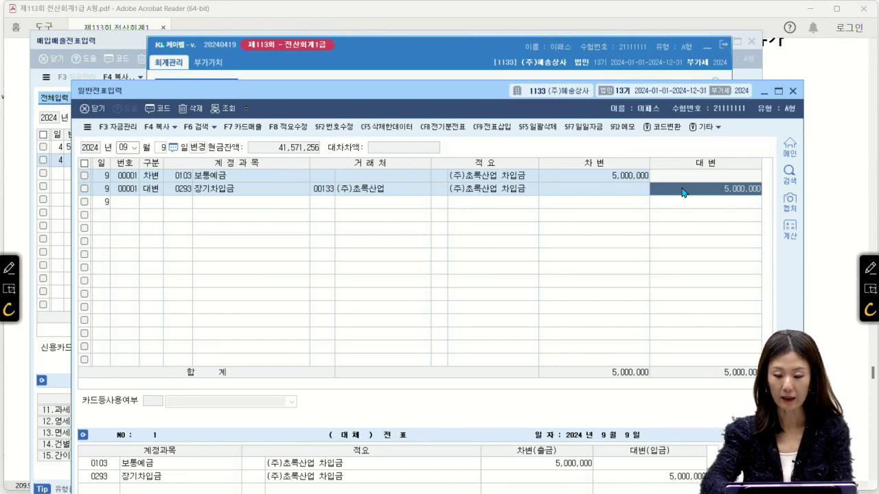
pyautogui.write('3000000')
pyautogui.press('Return')
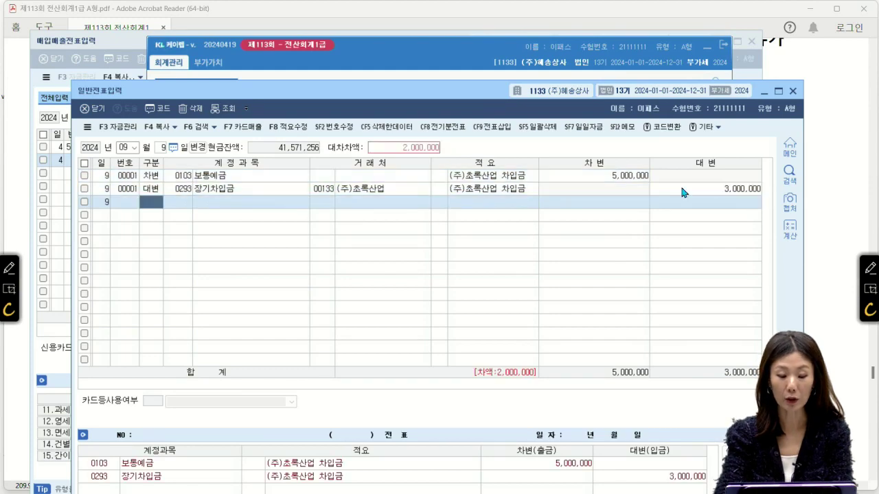
# - Add a credit line for 0260 단기차입금 of 2,000,000 to the September 9 voucher
pyautogui.write('ㄱeks')
pyautogui.press('Return')
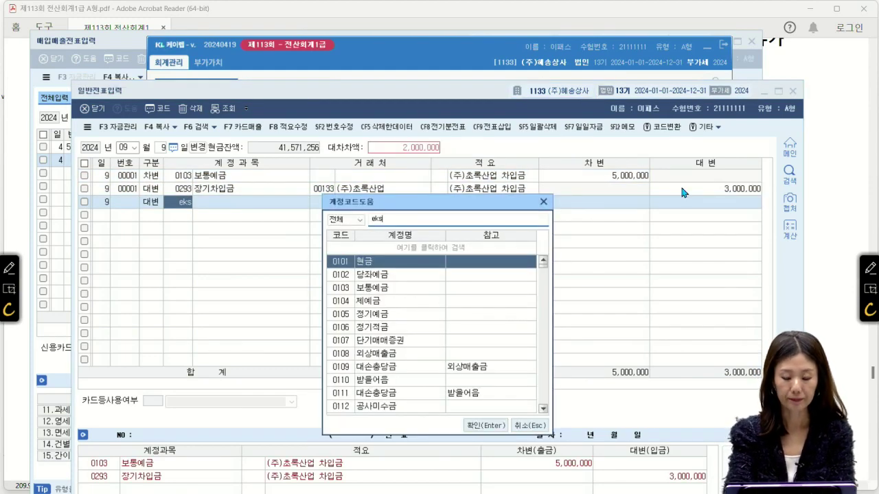
pyautogui.write('단기')
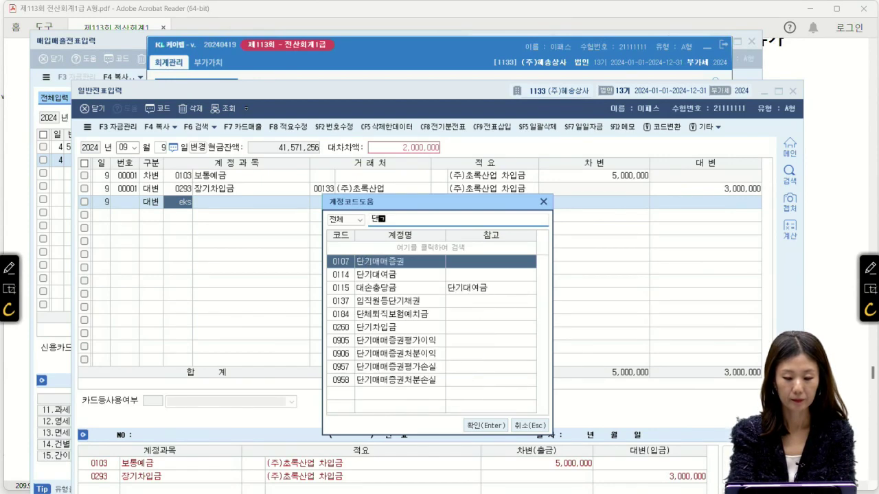
pyautogui.press('Down')
pyautogui.press('Down')
pyautogui.press('Down')
pyautogui.press('Down')
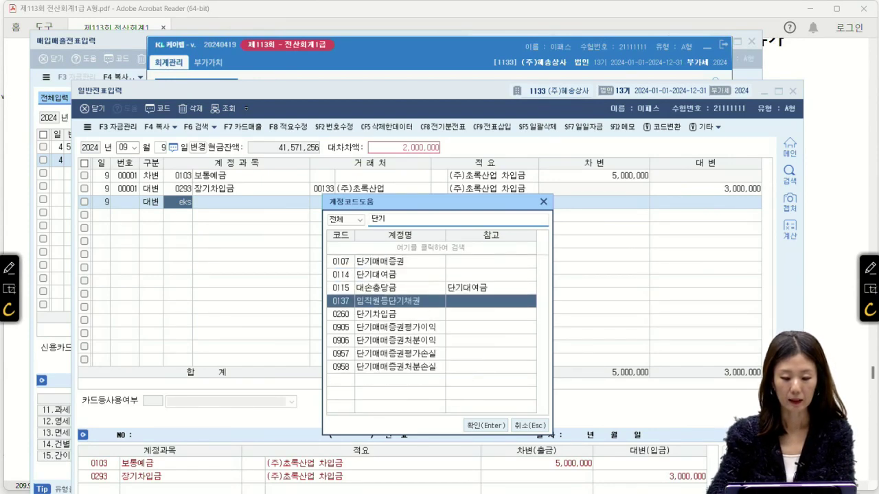
pyautogui.press('Return')
pyautogui.press('Return')
pyautogui.press('Return')
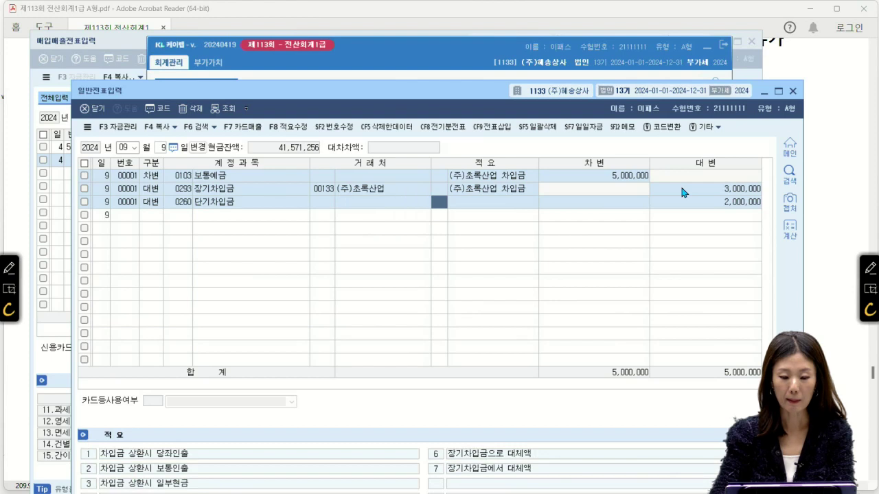
pyautogui.press('Return')
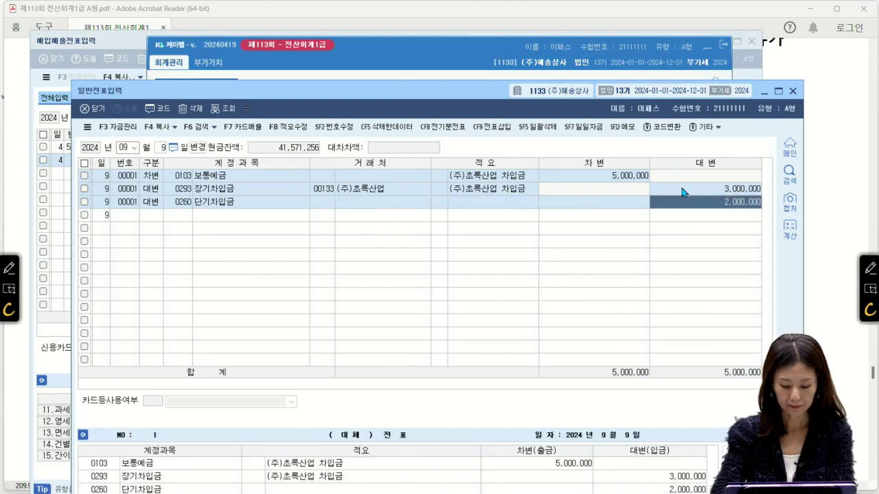
pyautogui.press('Return')
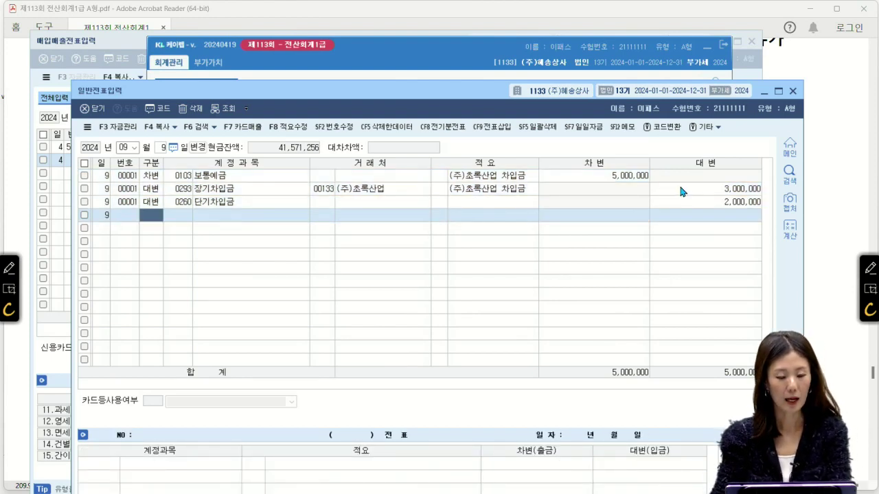
# - Close 일반전표입력 and switch to the exam PDF to read error-correction question [2] dated October 15
pyautogui.click(94, 110)
pyautogui.click(94, 109)
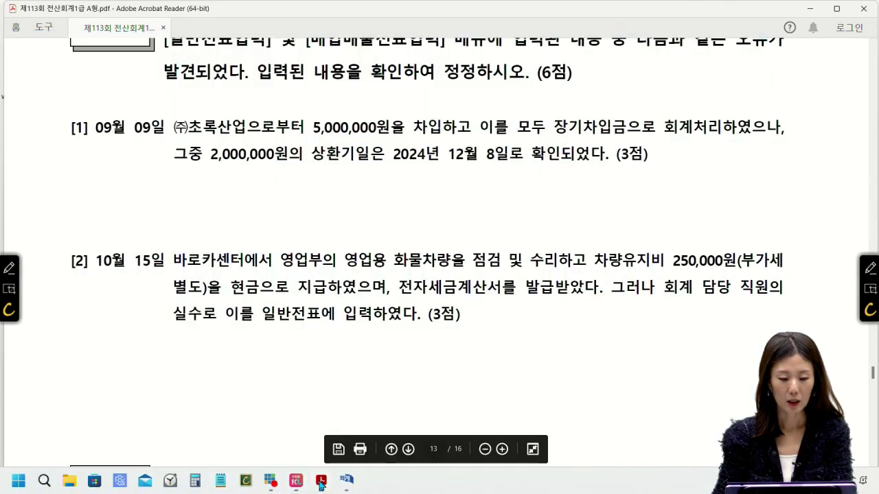
pyautogui.click(321, 481)
pyautogui.scroll(-5, 308, 303)
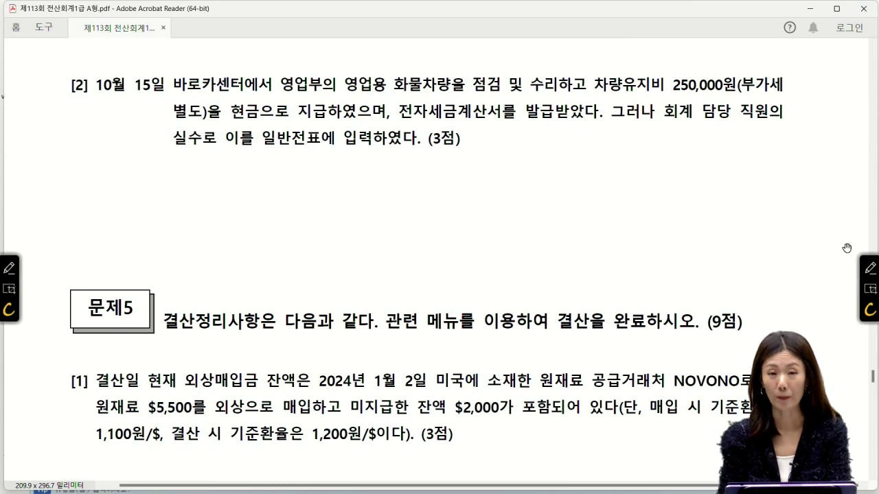
# - Return to the accounting program's main menu, open 일반전표입력 and load the vouchers for October 15
pyautogui.moveTo(437, 489)
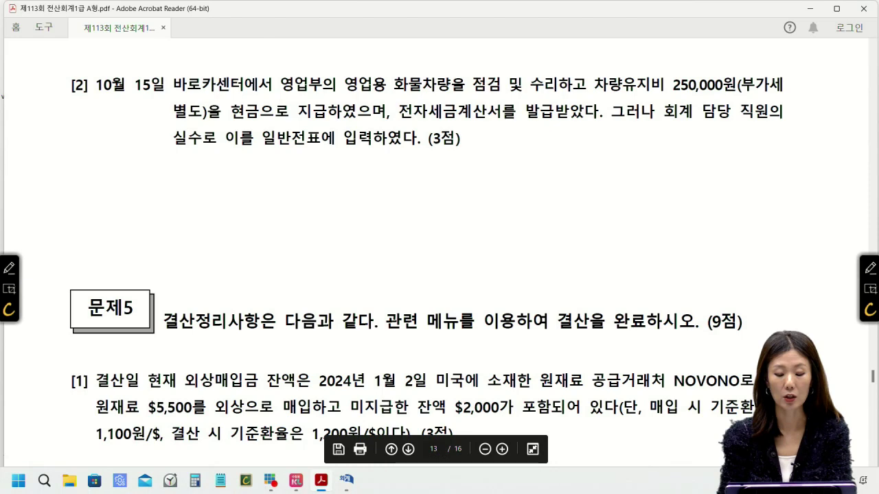
pyautogui.click(353, 486)
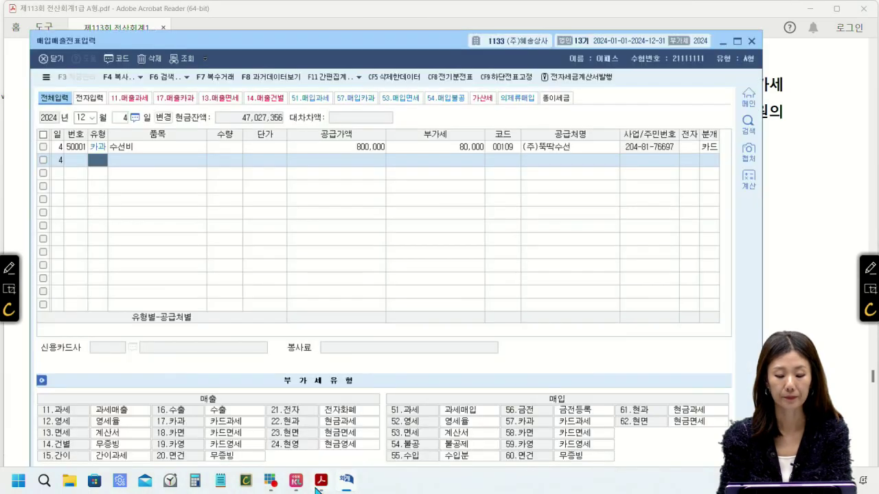
pyautogui.moveTo(317, 489)
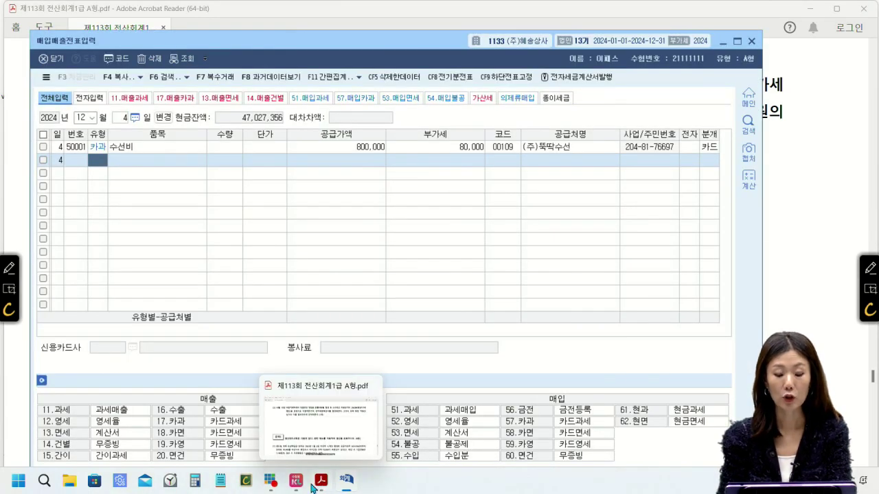
pyautogui.click(295, 480)
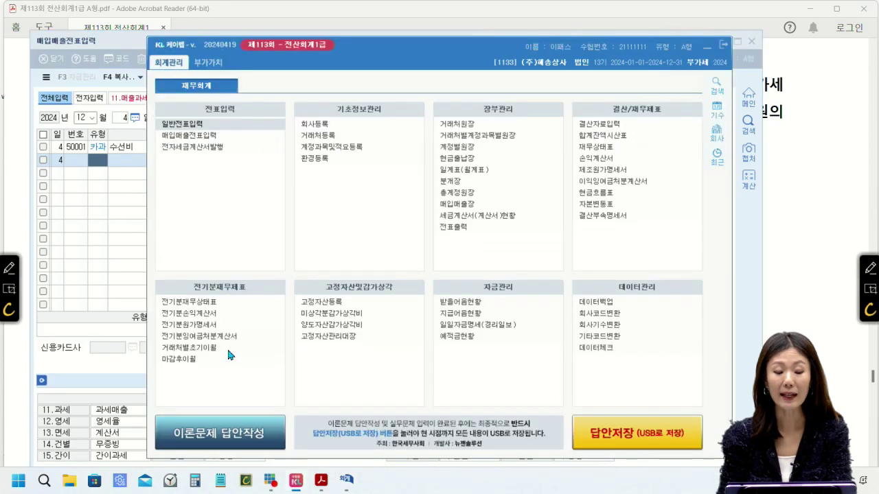
pyautogui.click(184, 126)
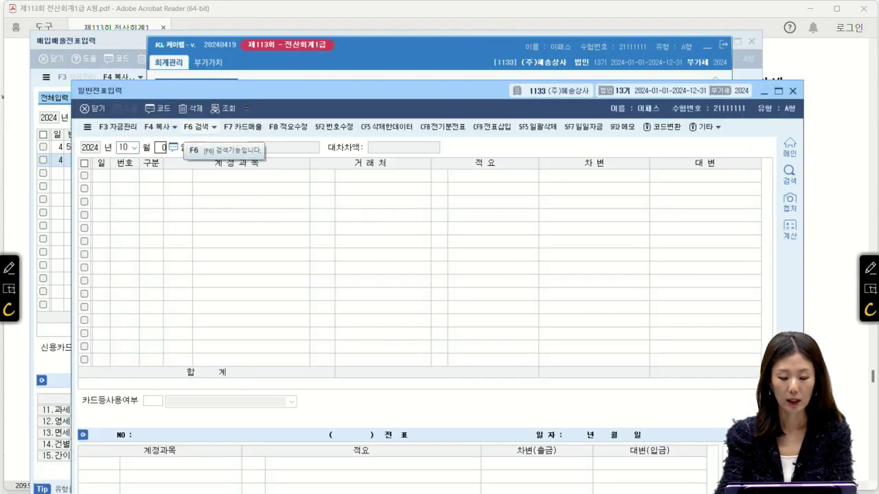
pyautogui.write('15')
pyautogui.press('Return')
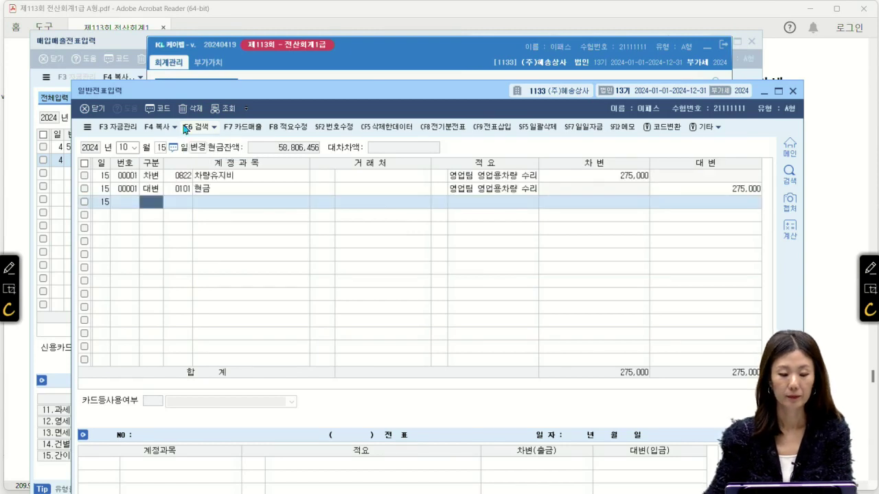
# - Delete the October 15 general voucher that records 차량유지비 against 현금
pyautogui.click(83, 176)
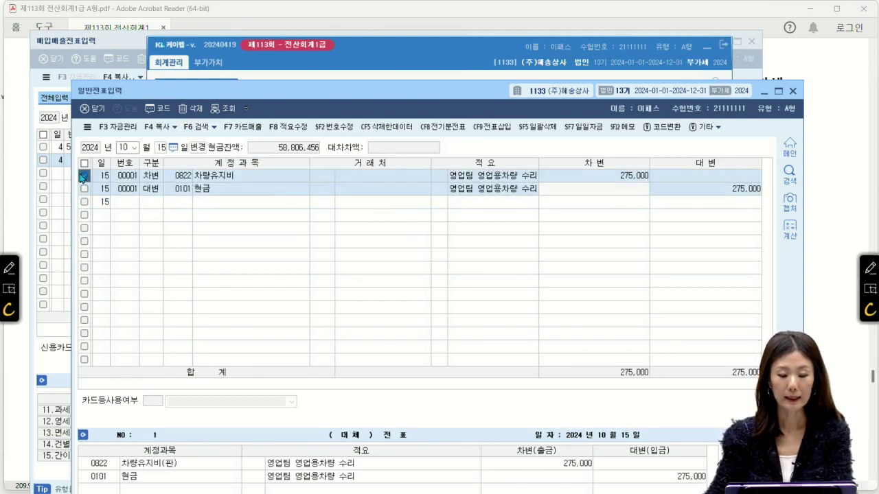
pyautogui.click(193, 108)
pyautogui.click(427, 352)
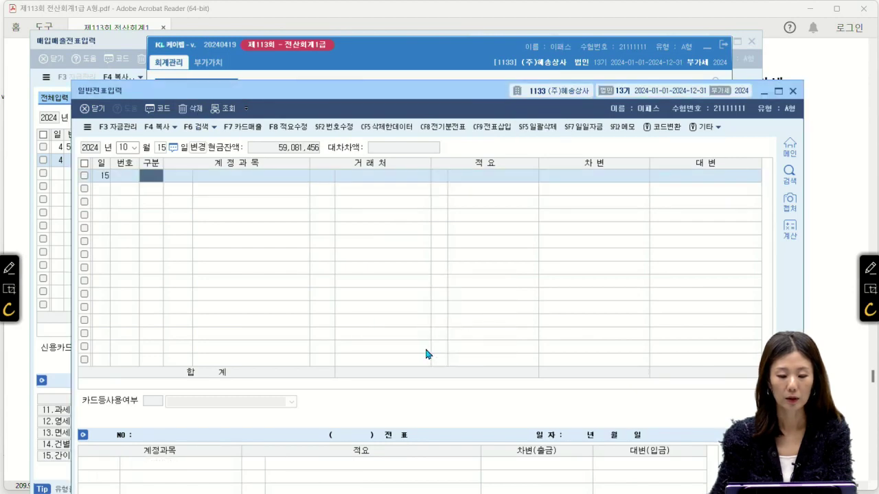
# - Switch to the 매입매출전표입력 window and load the date October 15
pyautogui.click(63, 223)
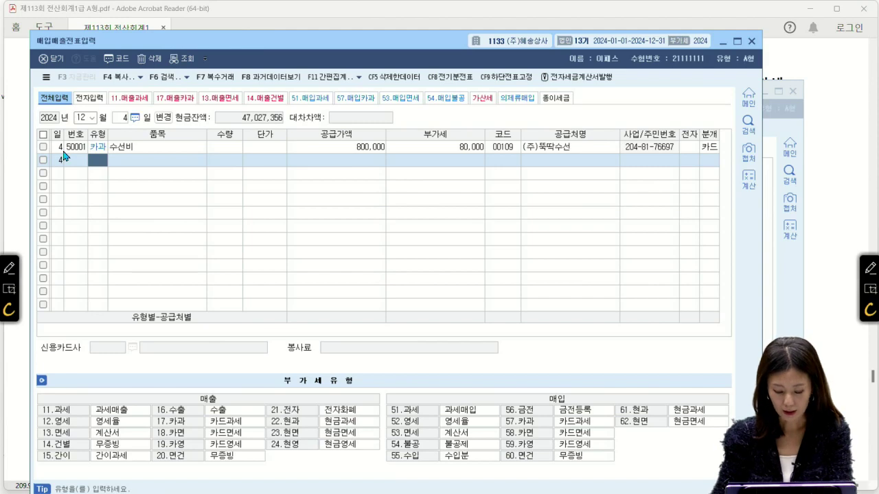
pyautogui.click(86, 118)
pyautogui.write('1')
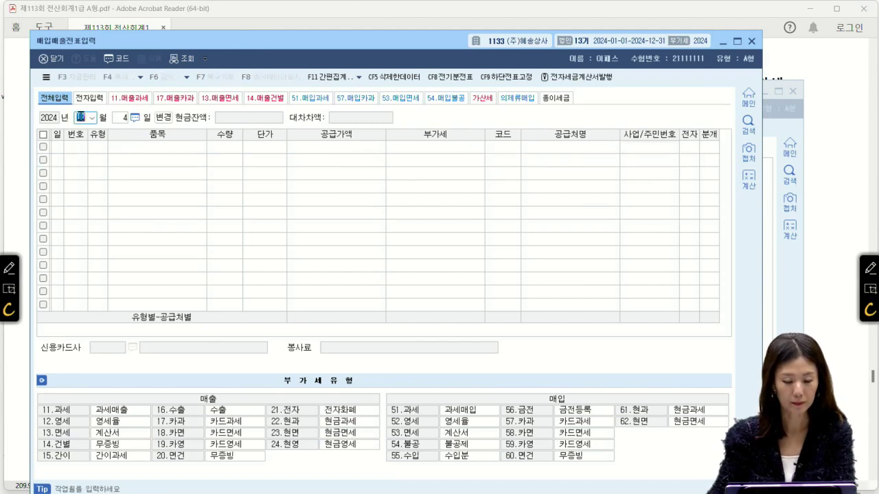
pyautogui.write('0')
pyautogui.press('Return')
pyautogui.write('15')
pyautogui.press('Return')
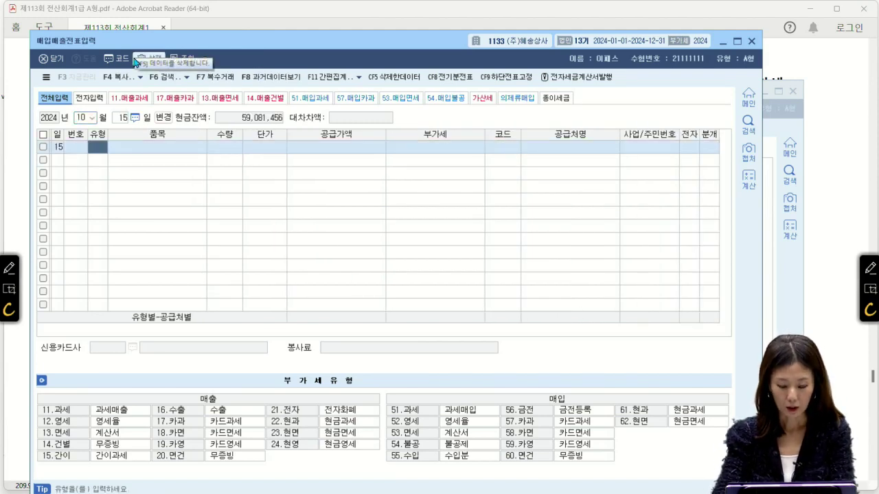
# - Enter a 51 과세 purchase with the item 수리비 and a supply amount of 250,000
pyautogui.write('51')
pyautogui.press('Return')
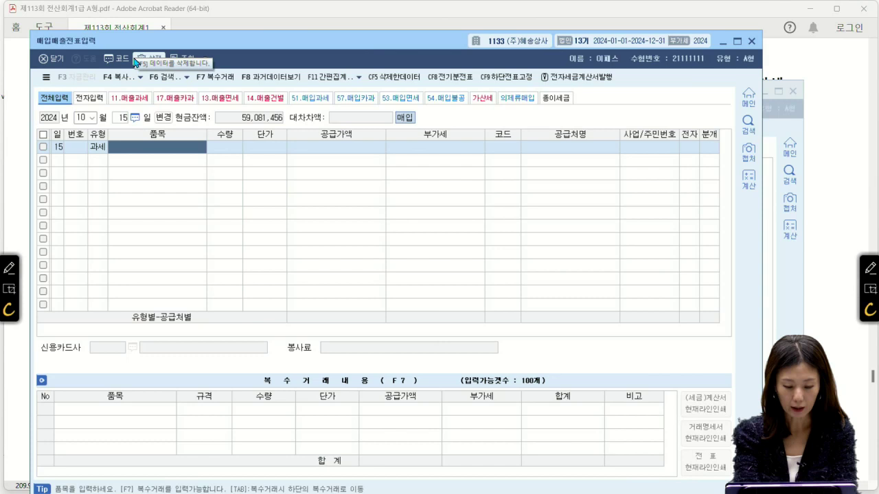
pyautogui.write('수리비')
pyautogui.press('Return')
pyautogui.press('Return')
pyautogui.press('Return')
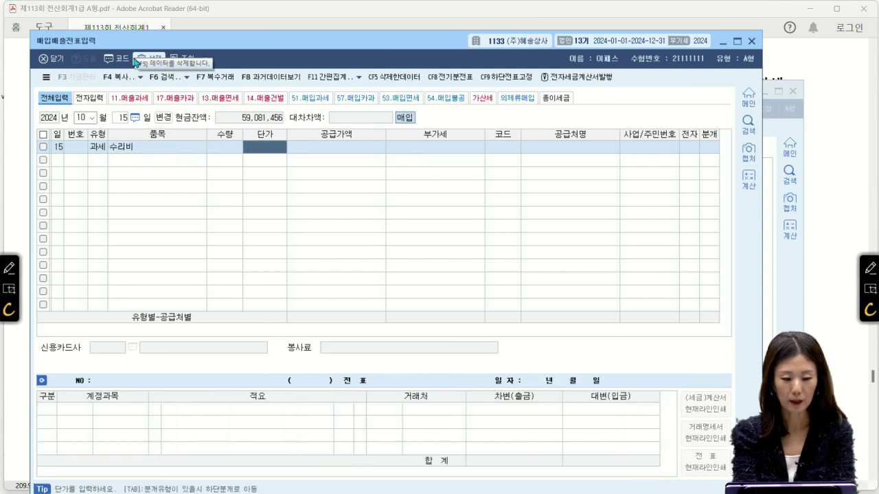
pyautogui.write('250000')
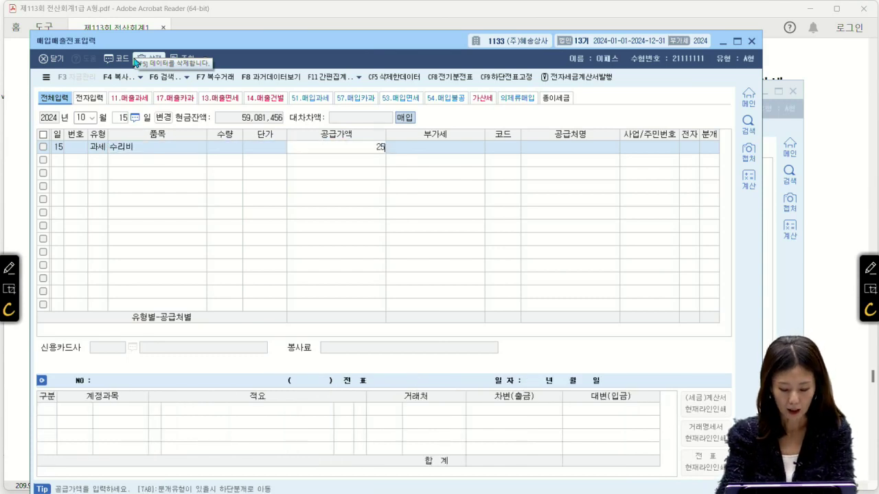
pyautogui.press('Return')
pyautogui.press('Return')
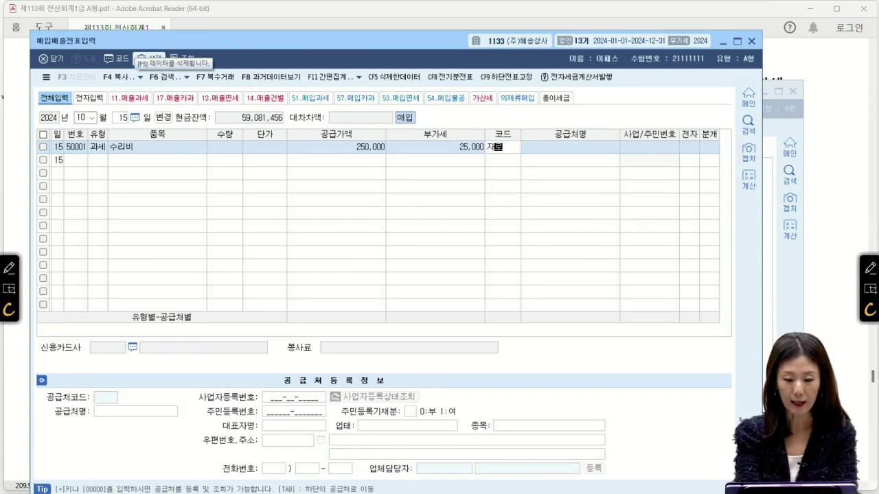
# - Set the supplier to 바로카센터, mark the tax invoice as electronic (1 여) and choose journal type 3 혼합
pyautogui.press('F2')
pyautogui.write('자로')
pyautogui.press('BackSpace')
pyautogui.press('BackSpace')
pyautogui.write('바로')
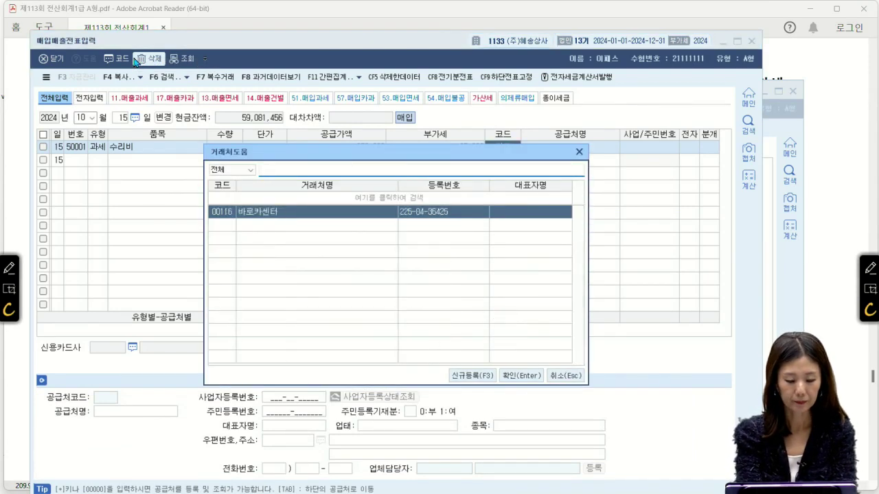
pyautogui.press('Return')
pyautogui.press('Return')
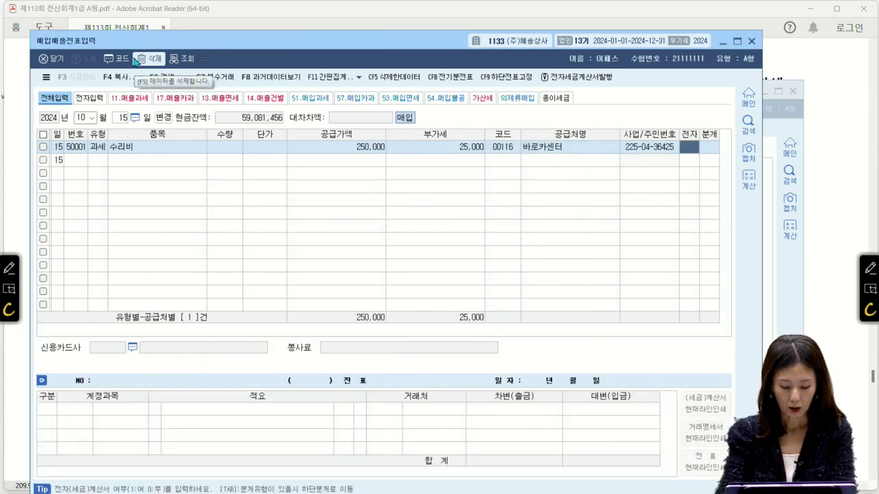
pyautogui.write('1')
pyautogui.press('Return')
pyautogui.write('3')
pyautogui.press('Return')
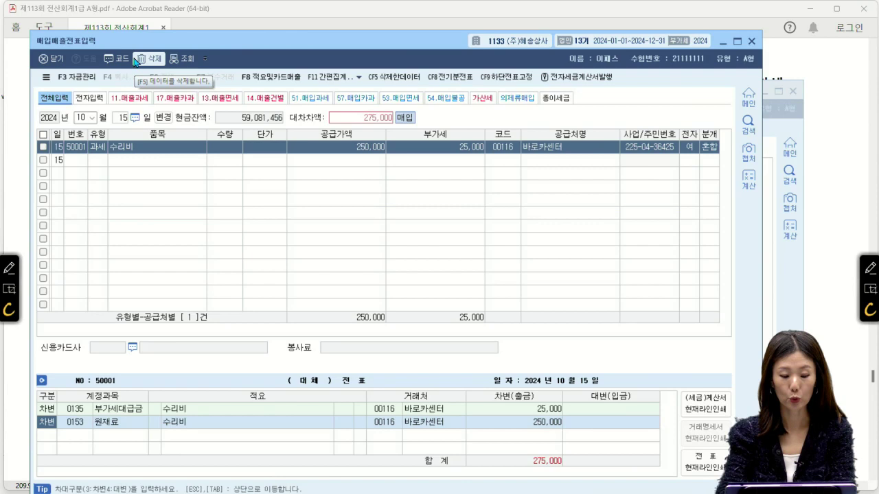
# - Replace the 원재료 debit account with 0822 차량유지비 (판매관리비)
pyautogui.press('Return')
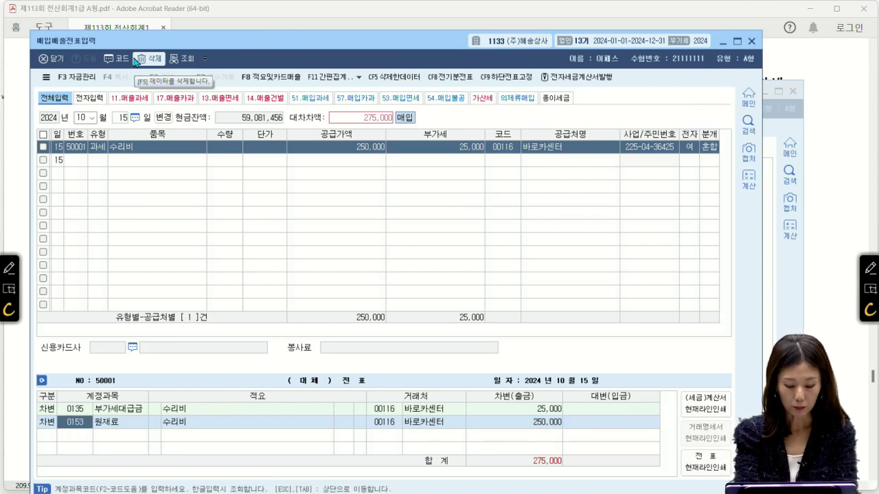
pyautogui.write('수ㅅ')
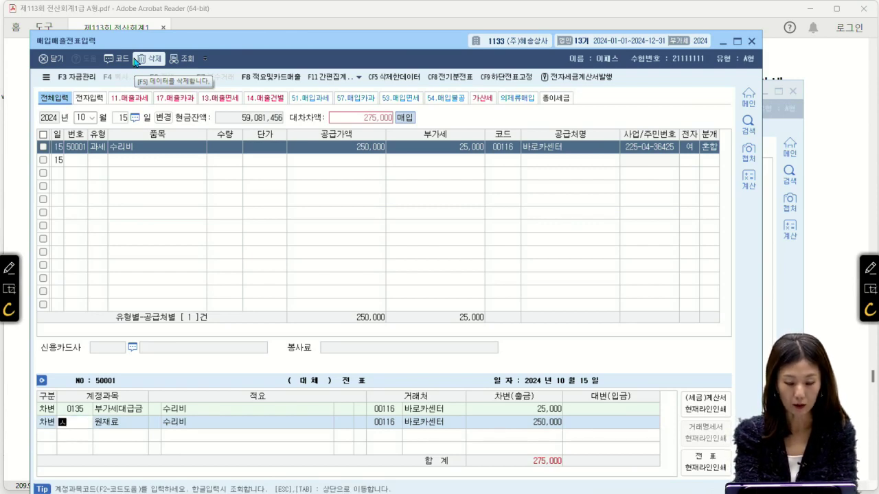
pyautogui.press('BackSpace')
pyautogui.press('BackSpace')
pyautogui.write('차량')
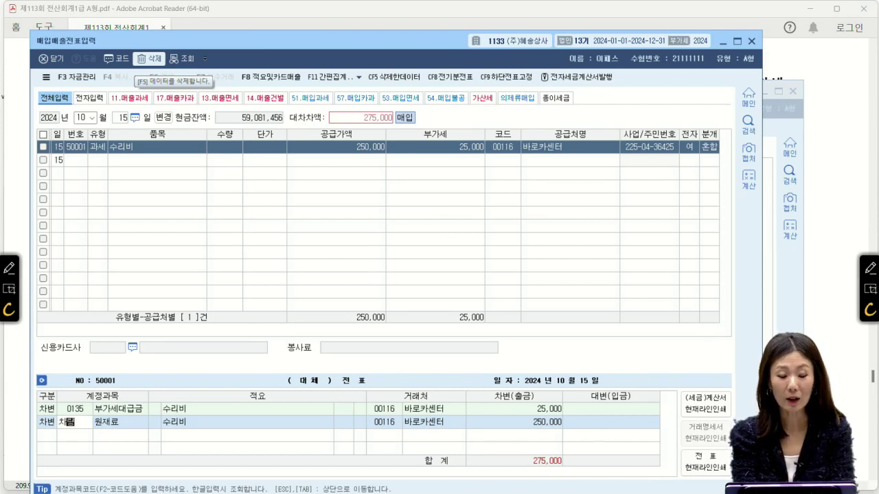
pyautogui.press('Return')
pyautogui.press('Down')
pyautogui.press('Down')
pyautogui.press('Down')
pyautogui.press('Down')
pyautogui.press('Down')
pyautogui.press('Down')
pyautogui.press('Down')
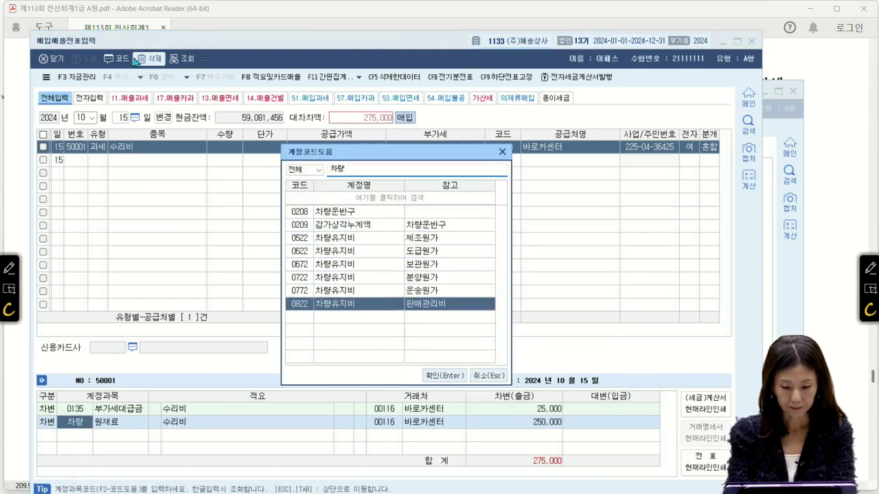
pyautogui.press('Return')
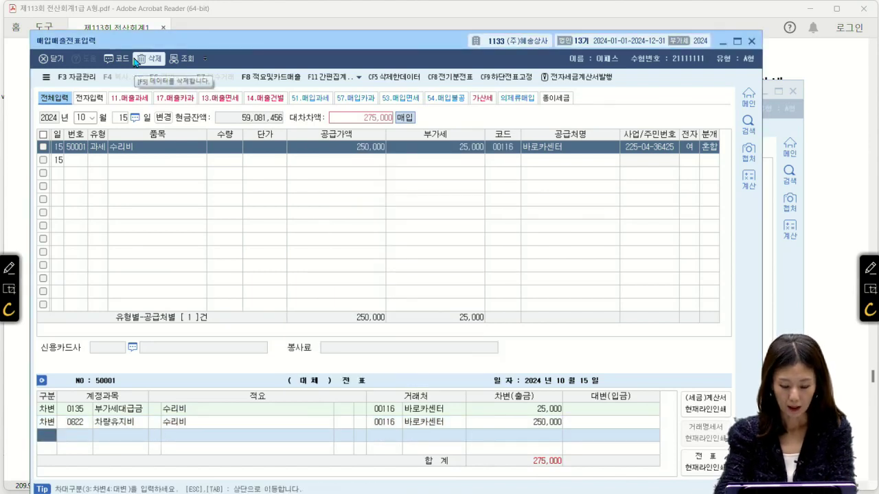
# - Add a credit line for 0101 현금 of 275,000 and complete the voucher
pyautogui.write('4101')
pyautogui.press('Return')
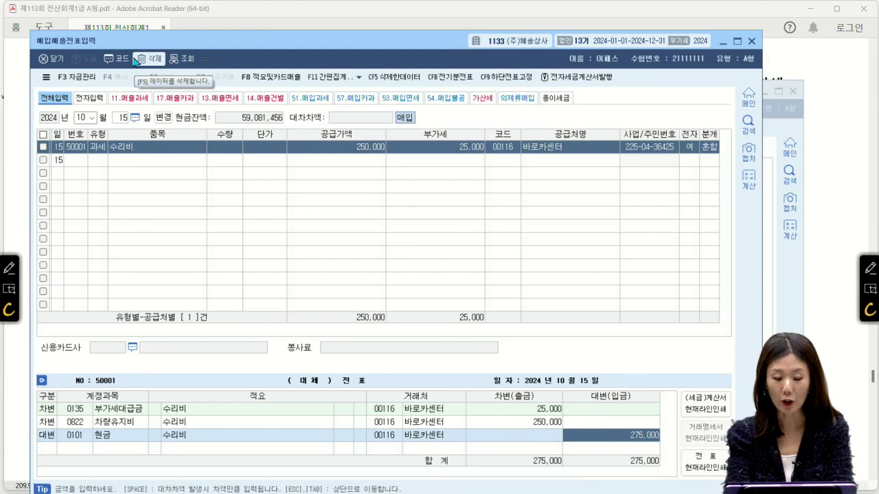
pyautogui.press('Return')
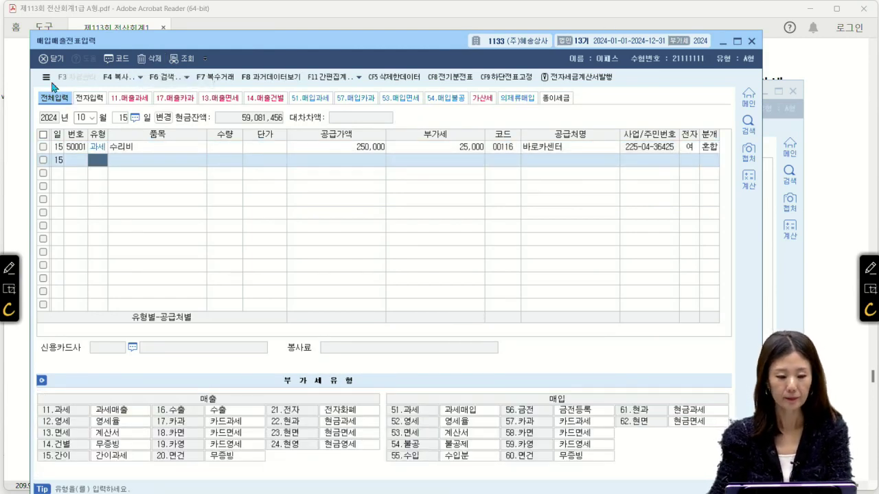
# - Close the 매입매출전표입력 window and move the 일반전표입력 window higher on the screen
pyautogui.click(49, 59)
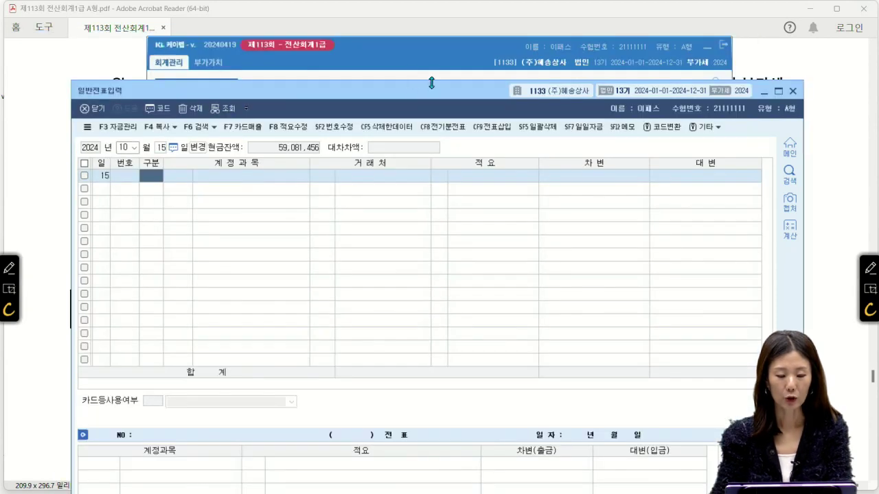
pyautogui.moveTo(359, 84); pyautogui.dragTo(373, 32)
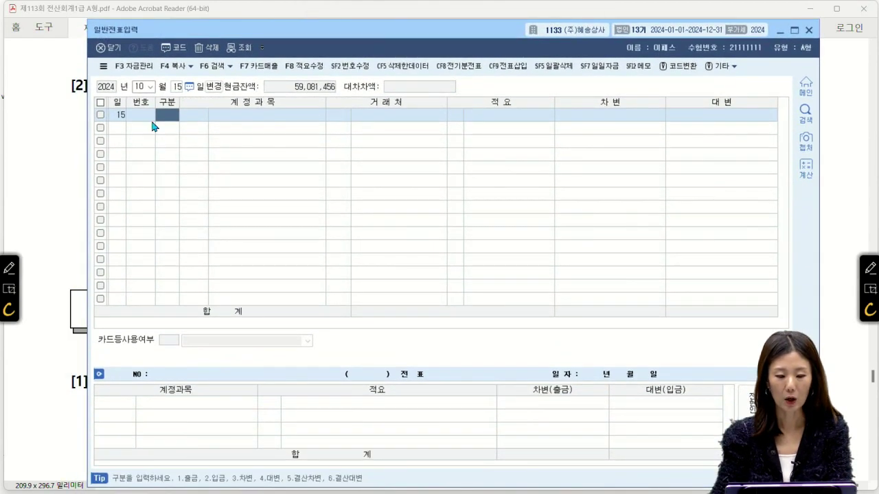
# - Set the voucher date in 일반전표입력 to December 31
pyautogui.click(138, 91)
pyautogui.press('Return')
pyautogui.press('Return')
# - Switch to the exam PDF in Adobe Acrobat Reader and bring up 문제5 [1] on the NOVONO foreign-currency payable
pyautogui.click(69, 146)
pyautogui.scroll(-6, 115, 168)
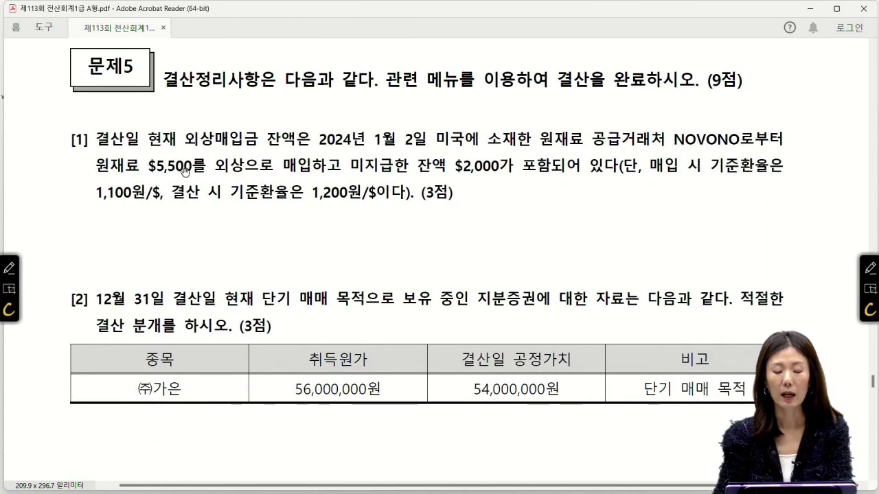
pyautogui.scroll(-1, 522, 186)
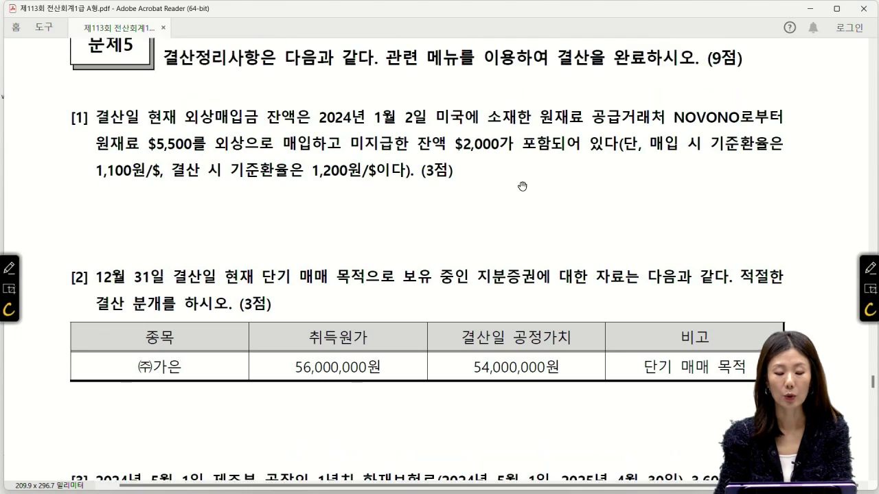
# - Circle $2,000 in item [1] with the red pen and write 2,000×1100 → 2,000×1200 below it, circling both rates
pyautogui.click(871, 270)
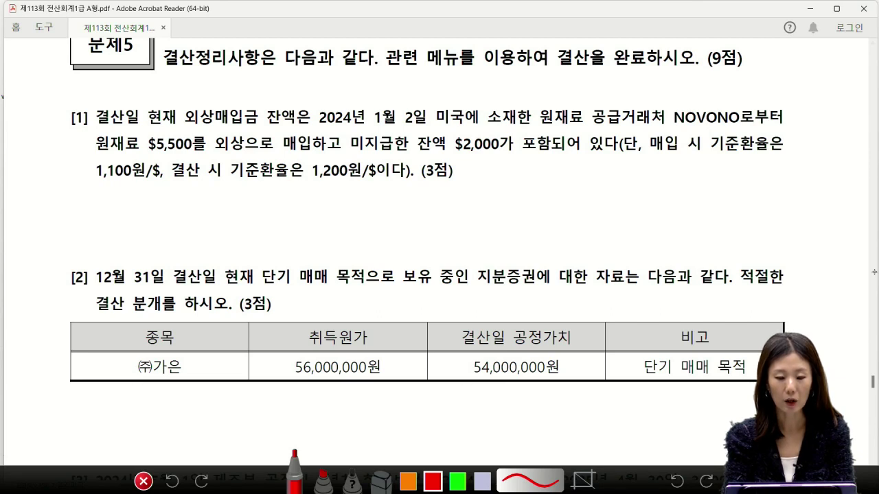
pyautogui.moveTo(483, 133)
pyautogui.mouseDown()
pyautogui.moveTo(512, 145)
pyautogui.moveTo(465, 168)
pyautogui.moveTo(482, 200)
pyautogui.moveTo(527, 188)
pyautogui.moveTo(518, 212)
pyautogui.moveTo(547, 209)
pyautogui.mouseUp()
pyautogui.moveTo(555, 194)
pyautogui.mouseDown()
pyautogui.moveTo(567, 208)
pyautogui.moveTo(608, 200)
pyautogui.mouseUp()
pyautogui.click(582, 199)
pyautogui.moveTo(598, 192)
pyautogui.mouseDown()
pyautogui.moveTo(598, 206)
pyautogui.moveTo(632, 203)
pyautogui.mouseUp()
pyautogui.moveTo(637, 196); pyautogui.dragTo(659, 198)
pyautogui.moveTo(626, 212); pyautogui.dragTo(628, 215)
pyautogui.moveTo(666, 203)
pyautogui.mouseDown()
pyautogui.moveTo(677, 191)
pyautogui.moveTo(670, 201)
pyautogui.mouseUp()
pyautogui.moveTo(686, 188)
pyautogui.mouseDown()
pyautogui.moveTo(684, 204)
pyautogui.moveTo(697, 204)
pyautogui.mouseUp()
pyautogui.moveTo(700, 195); pyautogui.dragTo(707, 195)
pyautogui.moveTo(718, 194); pyautogui.dragTo(720, 195)
pyautogui.moveTo(559, 187)
pyautogui.mouseDown()
pyautogui.moveTo(620, 176)
pyautogui.moveTo(618, 187)
pyautogui.moveTo(548, 174)
pyautogui.moveTo(577, 187)
pyautogui.mouseUp()
pyautogui.moveTo(725, 175)
pyautogui.mouseDown()
pyautogui.moveTo(714, 175)
pyautogui.moveTo(737, 195)
pyautogui.moveTo(711, 175)
pyautogui.mouseUp()
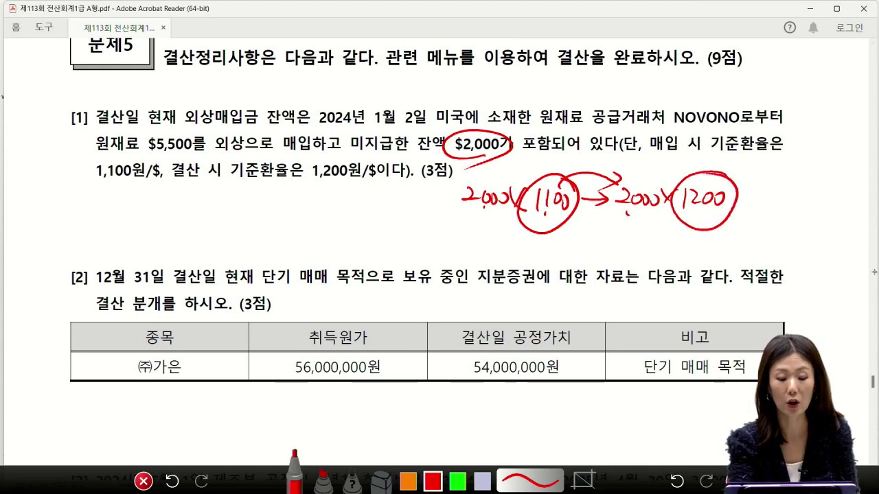
pyautogui.moveTo(337, 208); pyautogui.dragTo(327, 252)
pyautogui.moveTo(350, 221); pyautogui.dragTo(356, 238)
pyautogui.moveTo(361, 221)
pyautogui.mouseDown()
pyautogui.moveTo(365, 245)
pyautogui.moveTo(377, 243)
pyautogui.moveTo(384, 227)
pyautogui.moveTo(393, 241)
pyautogui.moveTo(403, 222)
pyautogui.moveTo(415, 243)
pyautogui.moveTo(403, 200)
pyautogui.moveTo(417, 204)
pyautogui.mouseUp()
pyautogui.moveTo(578, 219); pyautogui.dragTo(675, 214)
pyautogui.moveTo(512, 160); pyautogui.dragTo(520, 167)
pyautogui.moveTo(520, 160)
pyautogui.mouseDown()
pyautogui.moveTo(512, 168)
pyautogui.moveTo(573, 165)
pyautogui.mouseUp()
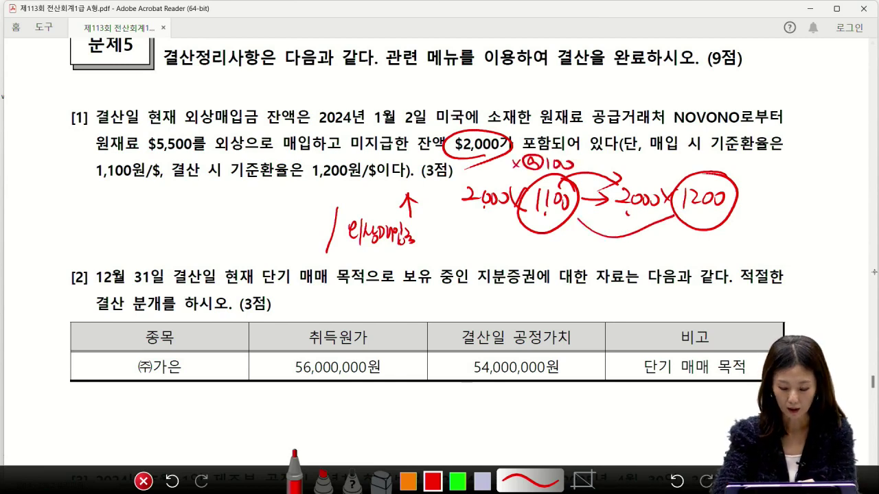
pyautogui.moveTo(423, 229)
pyautogui.mouseDown()
pyautogui.moveTo(436, 245)
pyautogui.moveTo(455, 234)
pyautogui.mouseUp()
pyautogui.moveTo(464, 242); pyautogui.dragTo(472, 238)
pyautogui.moveTo(485, 237); pyautogui.dragTo(483, 239)
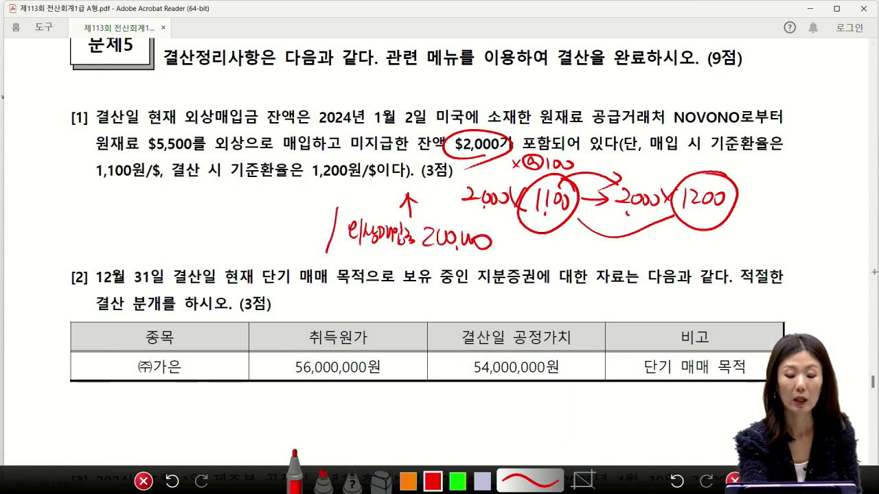
# - Handwrite 외화환산손실 as the debit side of the entry, then close the annotation overlay
pyautogui.moveTo(180, 227); pyautogui.dragTo(194, 259)
pyautogui.moveTo(196, 232); pyautogui.dragTo(213, 240)
pyautogui.moveTo(205, 244)
pyautogui.mouseDown()
pyautogui.moveTo(214, 251)
pyautogui.moveTo(212, 233)
pyautogui.moveTo(214, 246)
pyautogui.mouseUp()
pyautogui.moveTo(223, 232)
pyautogui.mouseDown()
pyautogui.moveTo(228, 257)
pyautogui.moveTo(240, 240)
pyautogui.moveTo(241, 250)
pyautogui.mouseUp()
pyautogui.moveTo(245, 224); pyautogui.dragTo(254, 243)
pyautogui.moveTo(257, 224); pyautogui.dragTo(266, 238)
pyautogui.moveTo(259, 234); pyautogui.dragTo(271, 241)
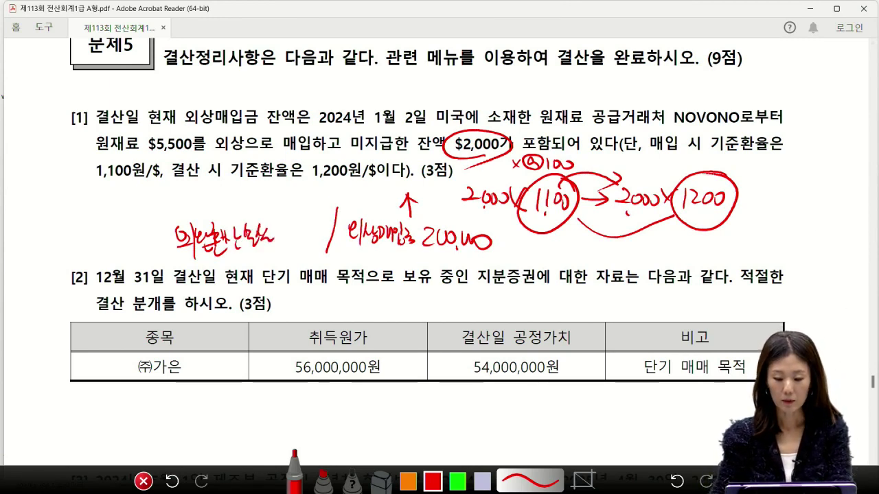
pyautogui.press('Escape')
# - Switch to 일반전표입력, start a debit line and look up 외화 to select account 0955 외화환산손실
pyautogui.click(347, 479)
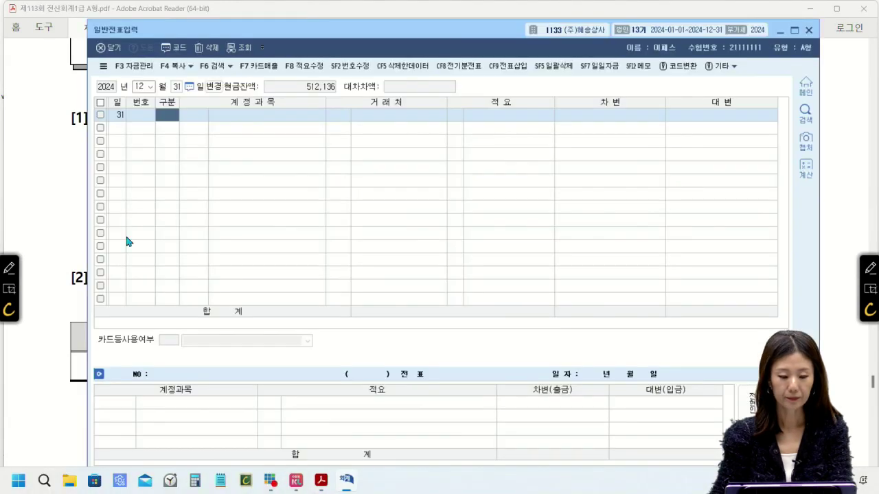
pyautogui.write('3')
pyautogui.press('Return')
pyautogui.write('dhl')
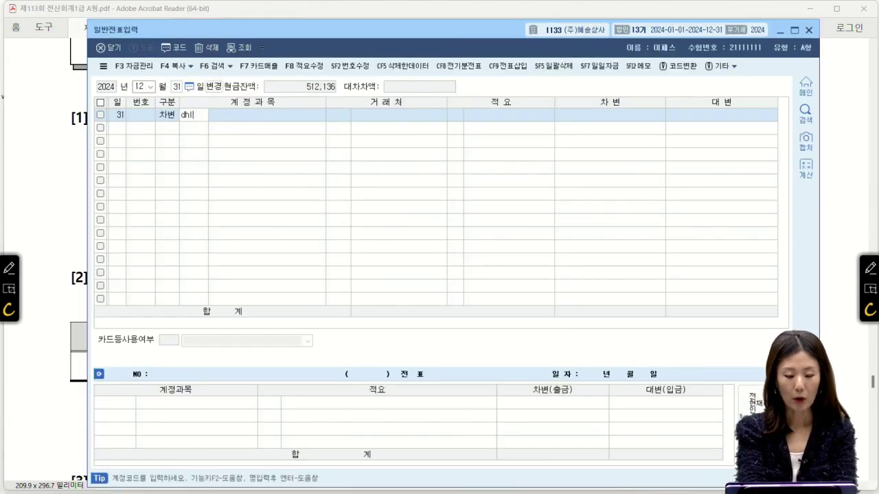
pyautogui.press('Return')
pyautogui.press('BackSpace')
pyautogui.press('BackSpace')
pyautogui.press('BackSpace')
pyautogui.press('BackSpace')
pyautogui.press('BackSpace')
pyautogui.press('BackSpace')
pyautogui.write('외')
pyautogui.write('외')
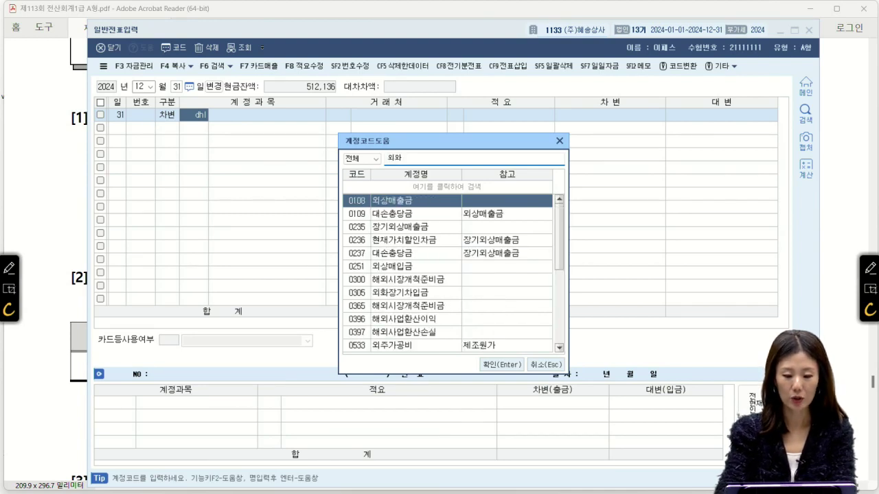
pyautogui.press('BackSpace')
pyautogui.press('BackSpace')
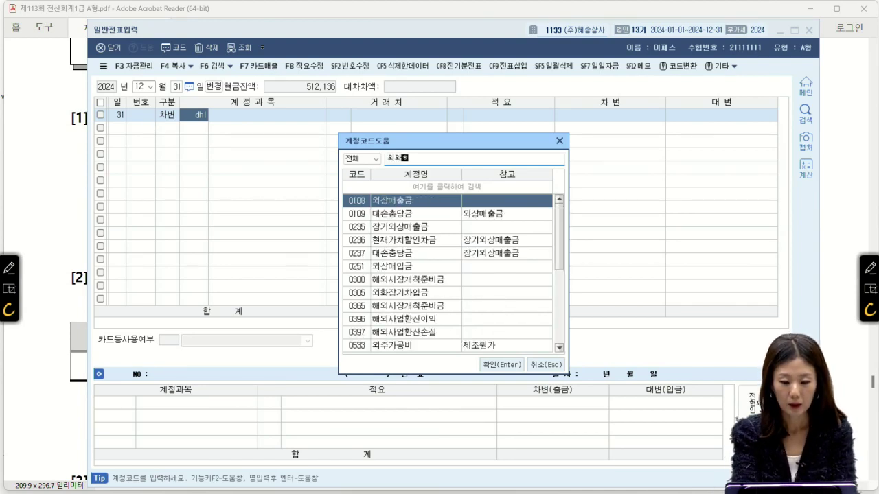
pyautogui.write('화')
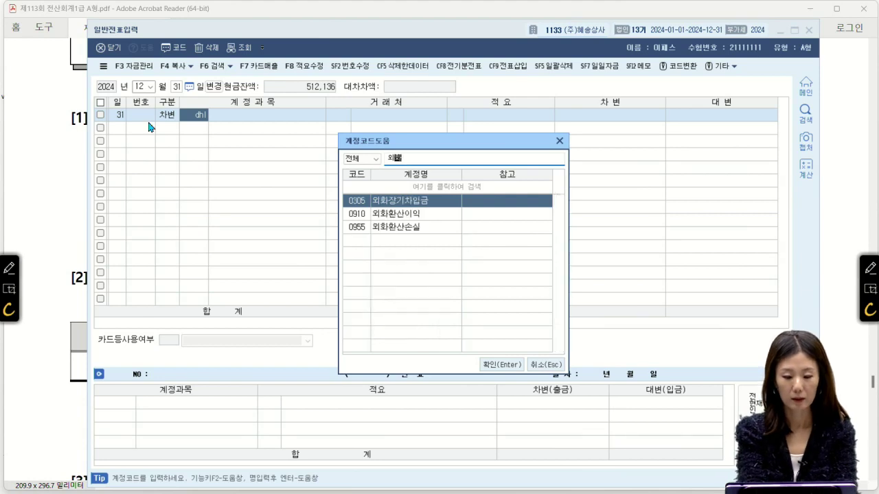
pyautogui.press('Down')
pyautogui.press('Down')
pyautogui.press('Return')
# - Enter 200,000 as the debit amount for 외화환산손실 and complete the line
pyautogui.press('Return')
pyautogui.press('Return')
pyautogui.write('200,000')
pyautogui.press('Return')
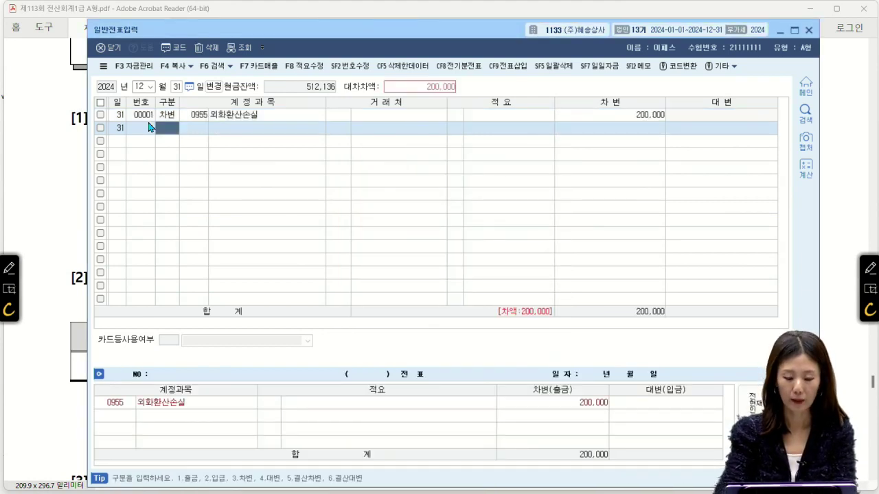
# - Add a credit line for 0251 외상매입금 with NOVONO as the counterparty and an amount of 200,000
pyautogui.write('4')
pyautogui.press('Return')
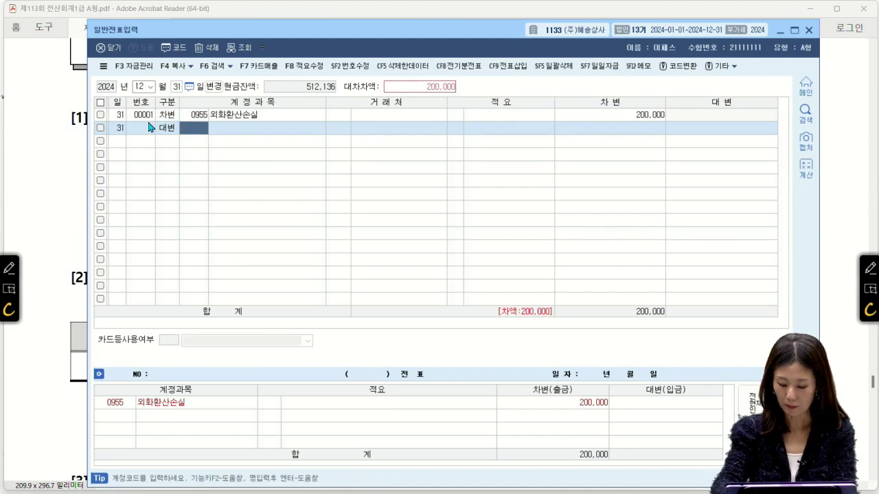
pyautogui.write('251')
pyautogui.press('Return')
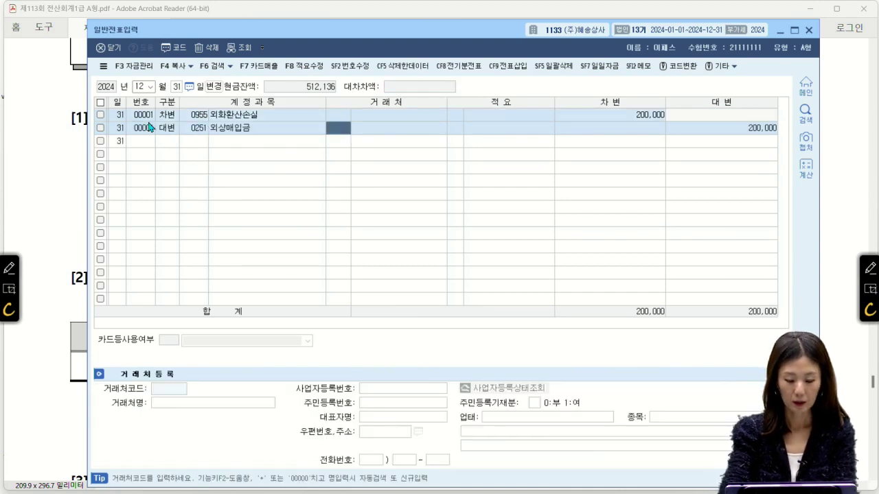
pyautogui.write('N')
pyautogui.press('Return')
pyautogui.press('Return')
pyautogui.press('Return')
pyautogui.press('Return')
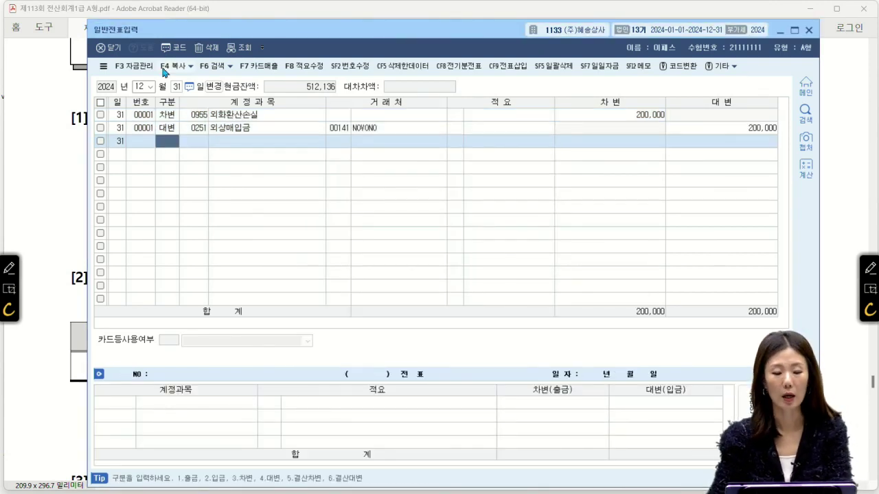
# - Switch to the exam PDF and bring up 문제5 [2] on the short-term equity securities
pyautogui.click(61, 171)
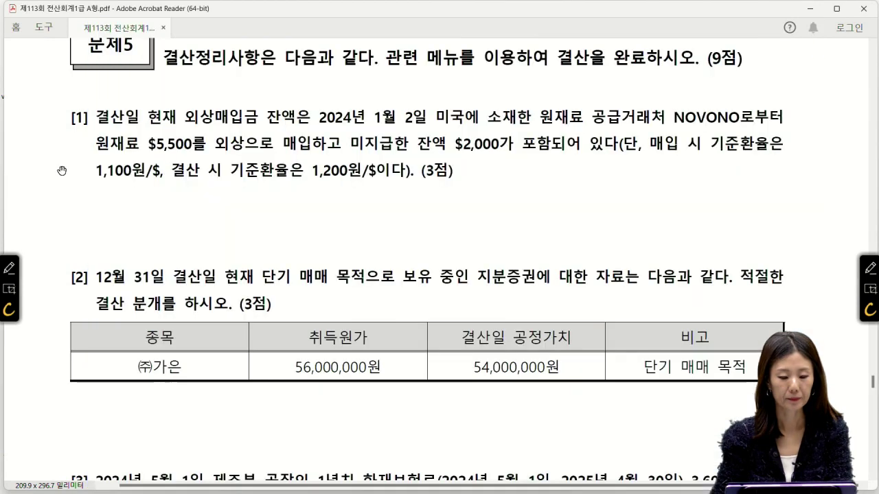
pyautogui.scroll(-5, 159, 204)
pyautogui.scroll(-1, 162, 204)
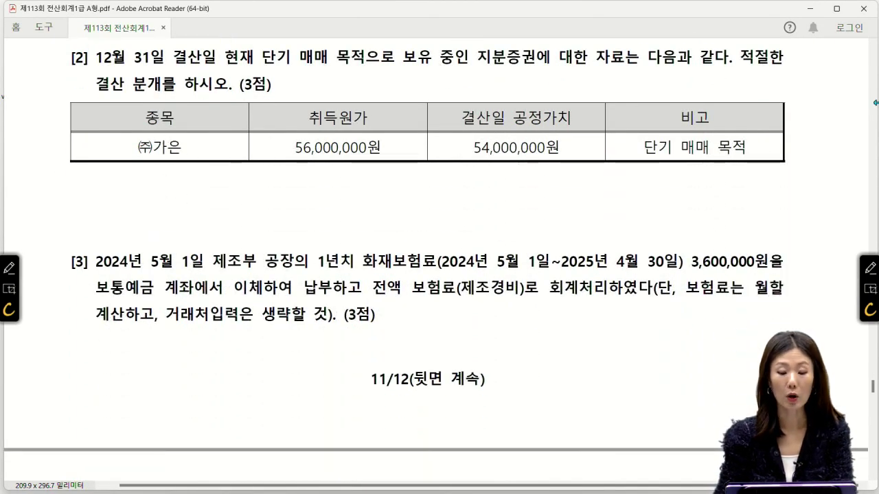
# - Mark the acquisition cost, the closing-date fair value and the words 지분증권 in item [2] with the red pen
pyautogui.click(870, 267)
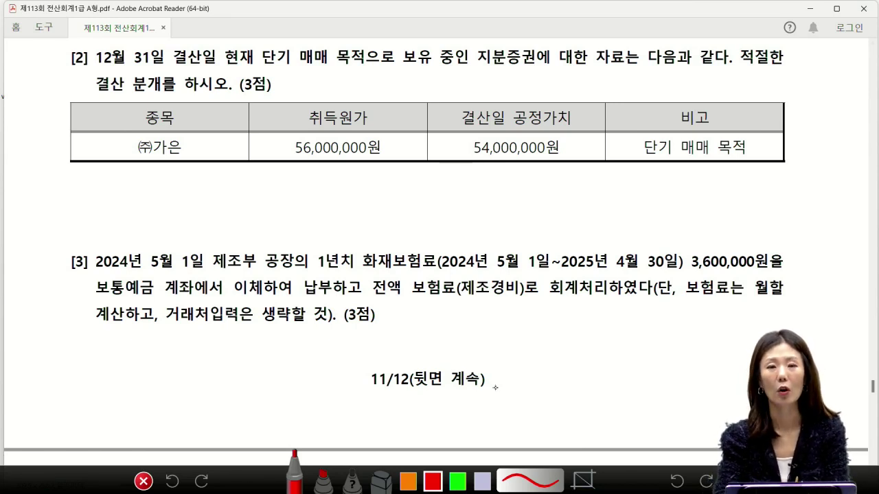
pyautogui.moveTo(360, 167)
pyautogui.mouseDown()
pyautogui.moveTo(284, 159)
pyautogui.moveTo(371, 177)
pyautogui.moveTo(357, 184)
pyautogui.mouseUp()
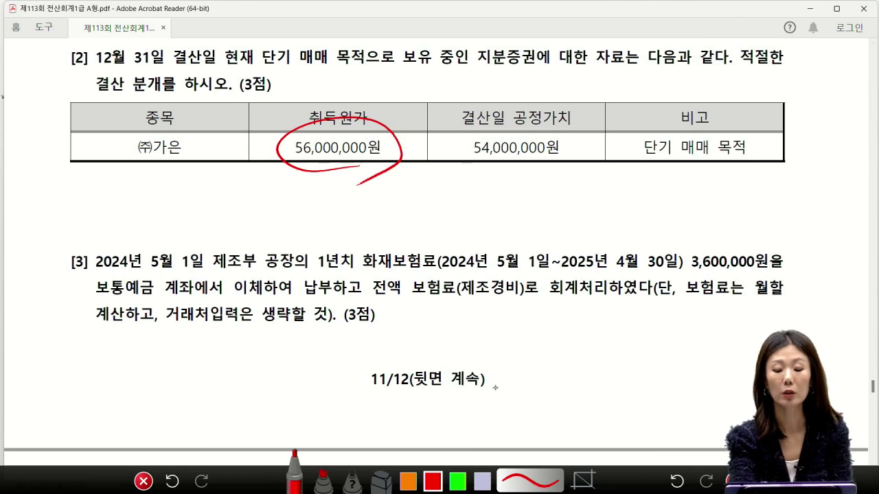
pyautogui.moveTo(580, 109)
pyautogui.mouseDown()
pyautogui.moveTo(454, 143)
pyautogui.moveTo(576, 116)
pyautogui.moveTo(457, 157)
pyautogui.moveTo(542, 195)
pyautogui.mouseUp()
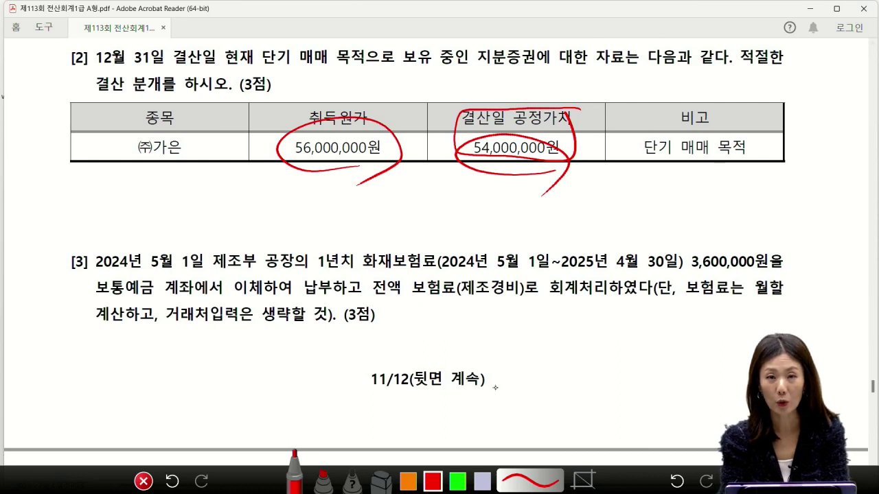
pyautogui.moveTo(510, 47); pyautogui.dragTo(541, 31)
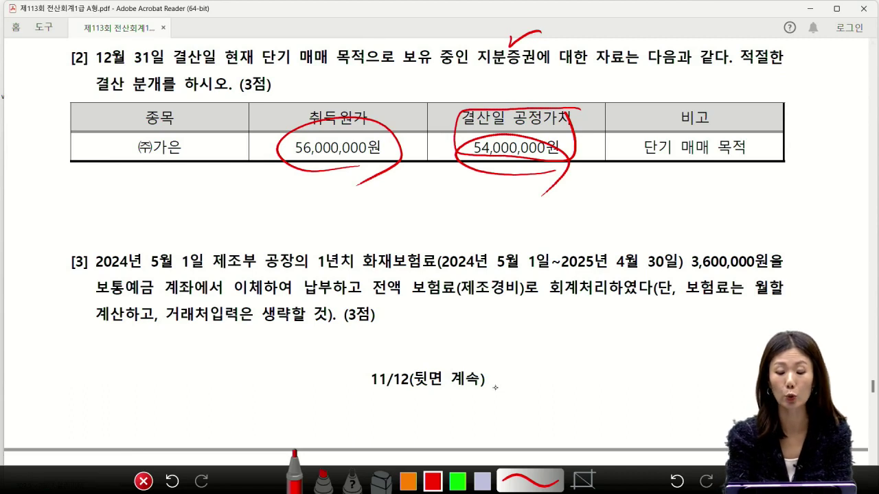
pyautogui.moveTo(313, 85)
pyautogui.mouseDown()
pyautogui.moveTo(315, 111)
pyautogui.moveTo(366, 103)
pyautogui.mouseUp()
# - Handwrite the closing journal entry for the securities valuation beneath the table, then clear the annotations
pyautogui.moveTo(461, 184); pyautogui.dragTo(462, 236)
pyautogui.moveTo(476, 199); pyautogui.dragTo(491, 222)
pyautogui.moveTo(488, 206); pyautogui.dragTo(503, 219)
pyautogui.moveTo(506, 204)
pyautogui.mouseDown()
pyautogui.moveTo(515, 216)
pyautogui.moveTo(559, 217)
pyautogui.mouseUp()
pyautogui.moveTo(561, 207); pyautogui.dragTo(573, 221)
pyautogui.moveTo(589, 202)
pyautogui.mouseDown()
pyautogui.moveTo(606, 214)
pyautogui.moveTo(630, 214)
pyautogui.mouseUp()
pyautogui.moveTo(631, 206); pyautogui.dragTo(652, 216)
pyautogui.moveTo(651, 208); pyautogui.dragTo(673, 217)
pyautogui.moveTo(672, 208); pyautogui.dragTo(685, 217)
pyautogui.moveTo(284, 206)
pyautogui.mouseDown()
pyautogui.moveTo(305, 207)
pyautogui.moveTo(333, 233)
pyautogui.moveTo(354, 218)
pyautogui.moveTo(361, 226)
pyautogui.mouseUp()
pyautogui.moveTo(362, 221); pyautogui.dragTo(423, 217)
pyautogui.moveTo(390, 228); pyautogui.dragTo(428, 223)
pyautogui.moveTo(423, 217); pyautogui.dragTo(463, 216)
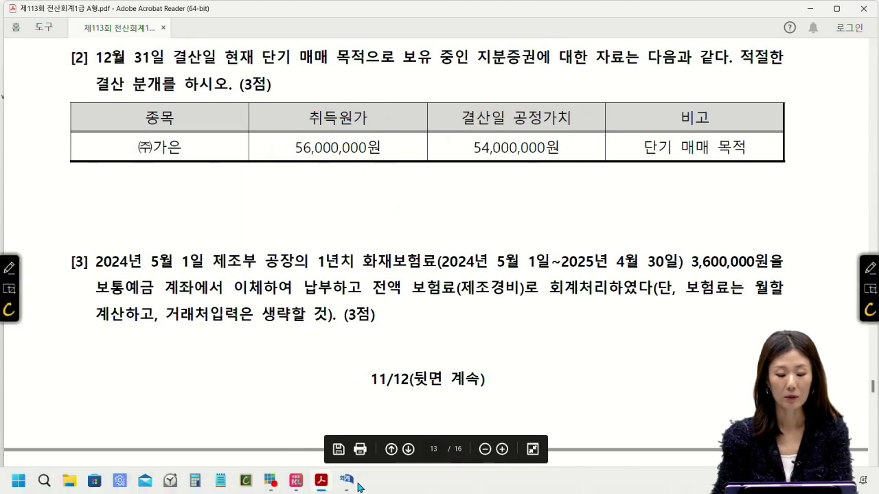
# - Switch to 일반전표입력 and add a credit line for 0107 단기매매증권 of 2,000,000
pyautogui.click(348, 483)
pyautogui.write('4')
pyautogui.press('Return')
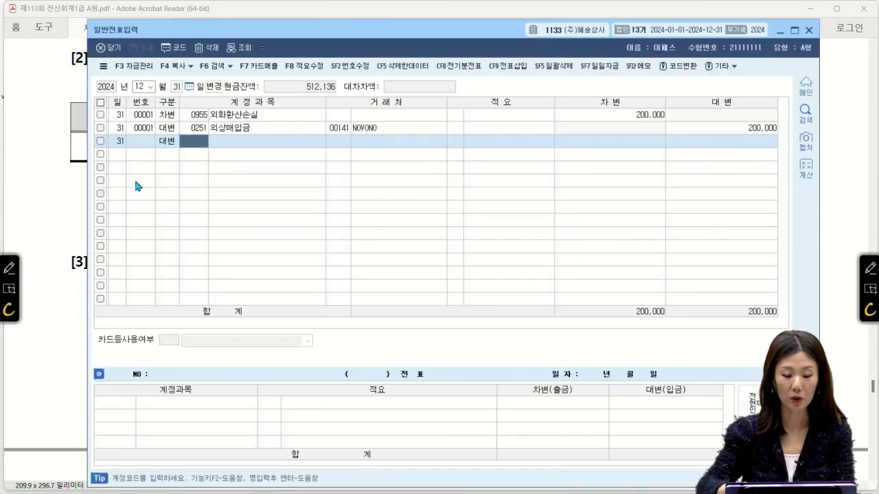
pyautogui.write('eksrl')
pyautogui.press('Return')
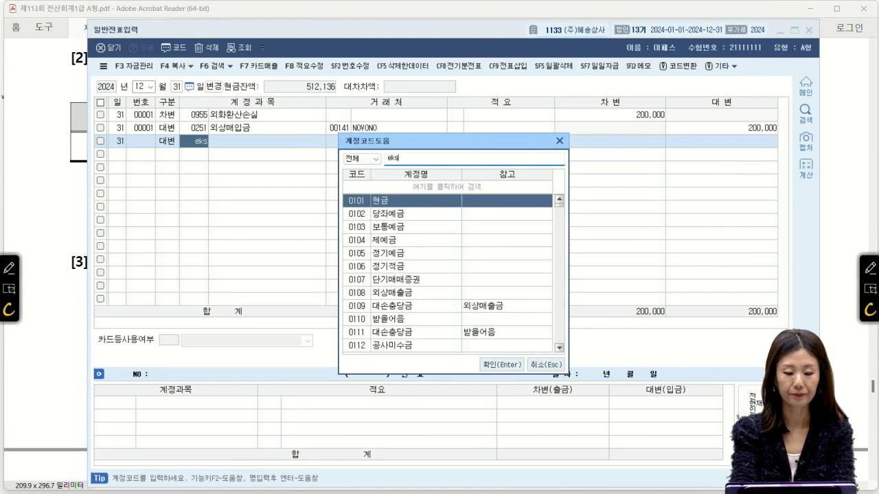
pyautogui.write('단기')
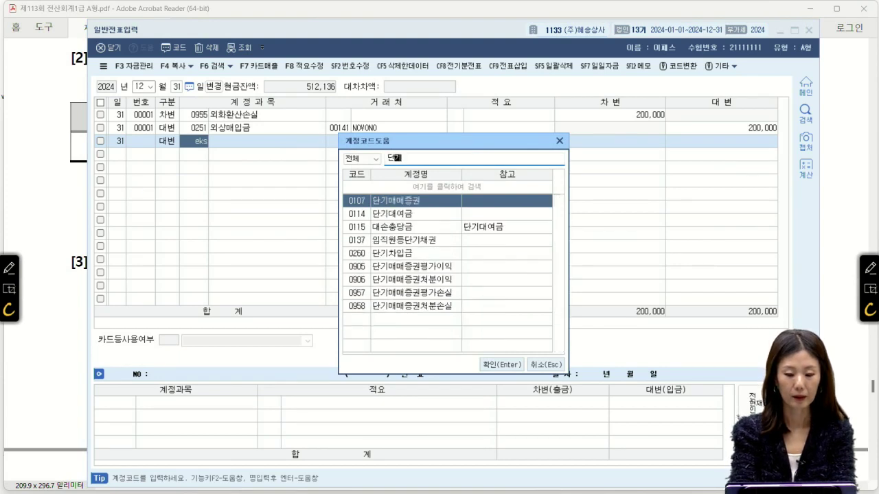
pyautogui.press('Return')
pyautogui.press('Return')
pyautogui.press('Return')
pyautogui.press('Return')
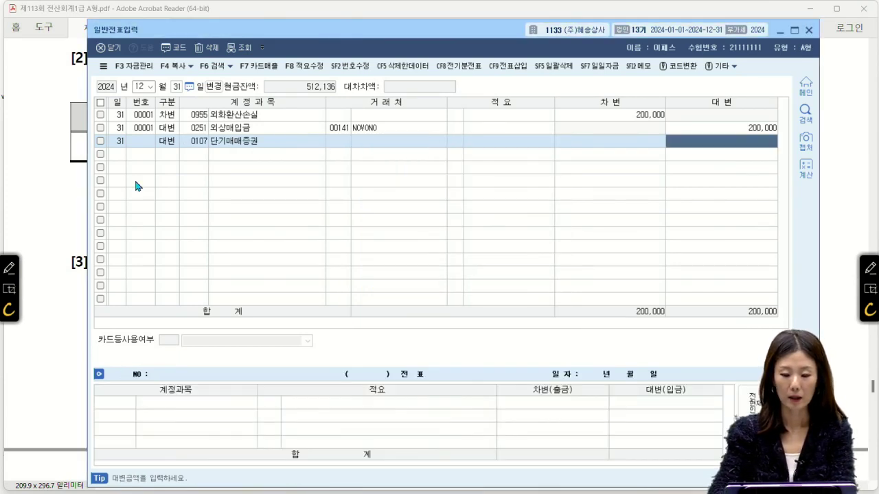
pyautogui.write('2000000')
pyautogui.press('Return')
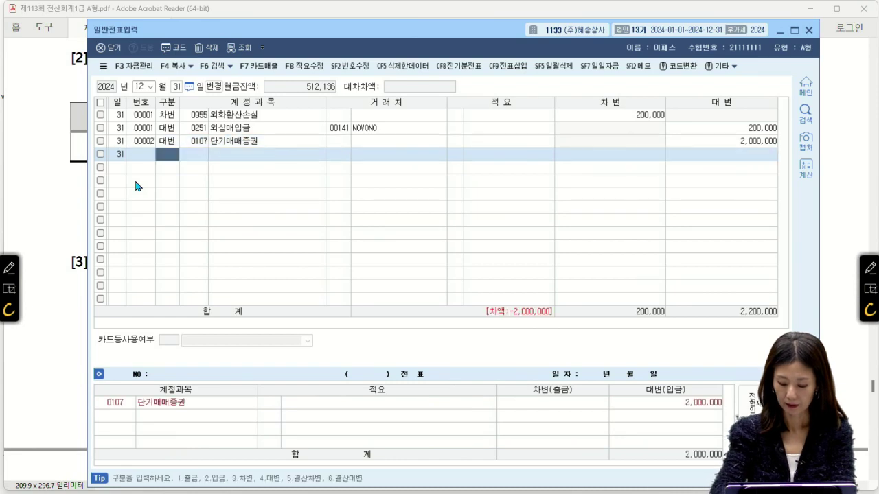
# - Add a debit line for 0957 단기매매증권평가손실 of 2,000,000 and complete the voucher
pyautogui.write('3')
pyautogui.press('Return')
pyautogui.write('단기')
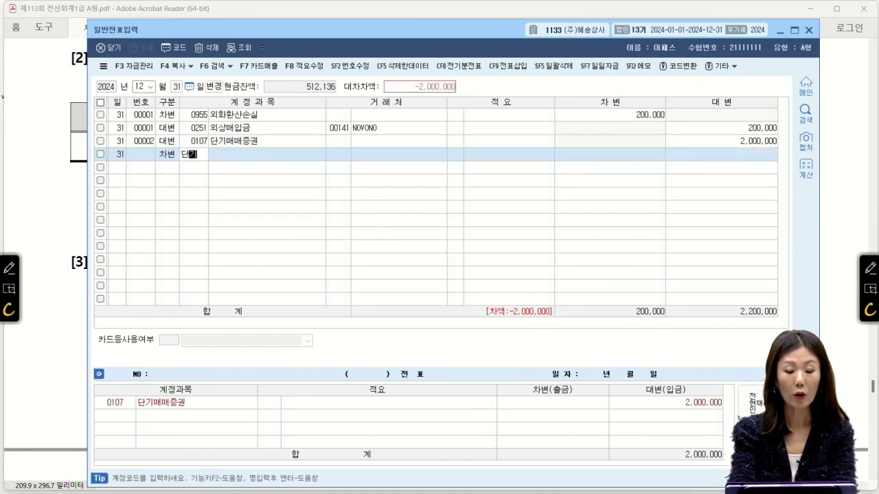
pyautogui.press('Return')
pyautogui.press('Down')
pyautogui.press('Down')
pyautogui.press('Down')
pyautogui.press('Down')
pyautogui.press('Down')
pyautogui.press('Down')
pyautogui.press('Down')
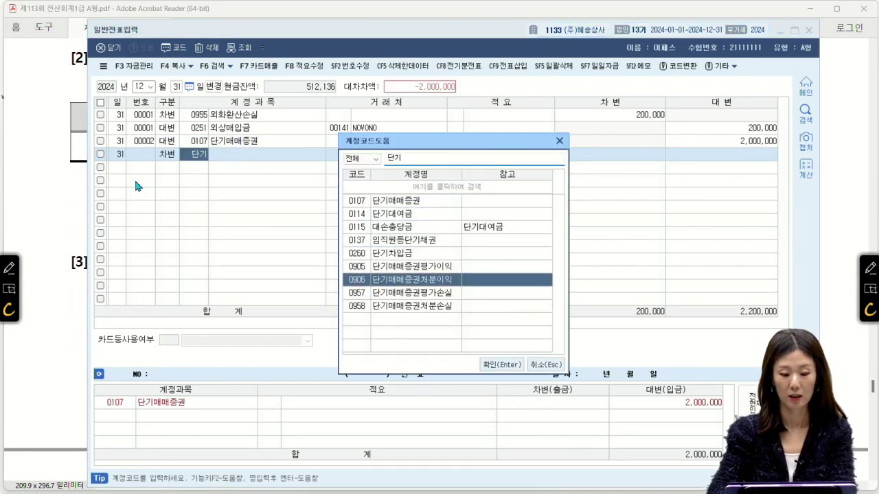
pyautogui.press('Return')
pyautogui.press('Return')
pyautogui.press('Return')
pyautogui.press('Return')
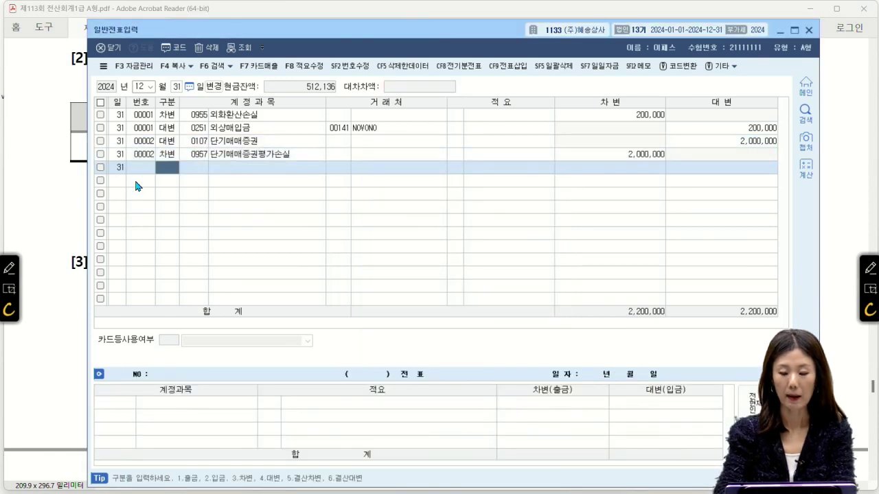
# - Switch to the exam PDF and bring up 문제5 [3] on the factory's prepaid fire insurance
pyautogui.click(43, 190)
pyautogui.scroll(-3, 142, 199)
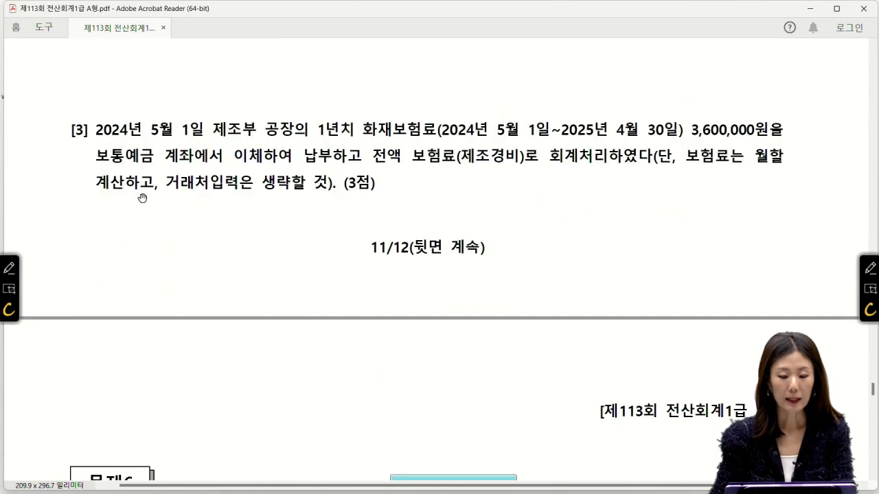
pyautogui.scroll(-1, 143, 198)
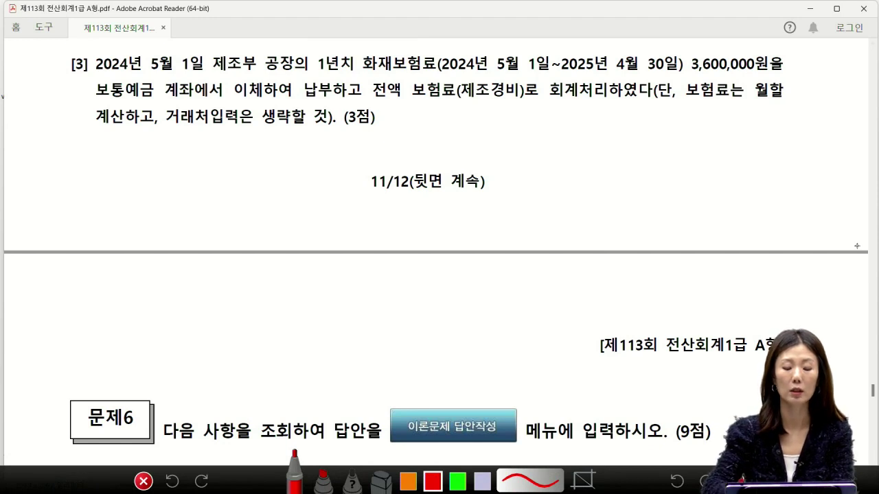
# - Draw a red timeline below item [3] marking 5/1, 12/31 and 4/30, with an arc over the insurance period and a circle at 12/31
pyautogui.moveTo(425, 133); pyautogui.dragTo(753, 139)
pyautogui.moveTo(523, 120); pyautogui.dragTo(522, 147)
pyautogui.moveTo(511, 143)
pyautogui.mouseDown()
pyautogui.moveTo(505, 159)
pyautogui.moveTo(515, 145)
pyautogui.mouseUp()
pyautogui.moveTo(526, 147)
pyautogui.mouseDown()
pyautogui.moveTo(501, 179)
pyautogui.moveTo(516, 188)
pyautogui.moveTo(797, 152)
pyautogui.moveTo(758, 159)
pyautogui.mouseUp()
pyautogui.moveTo(780, 138)
pyautogui.mouseDown()
pyautogui.moveTo(753, 180)
pyautogui.moveTo(780, 177)
pyautogui.moveTo(770, 157)
pyautogui.mouseUp()
pyautogui.moveTo(662, 97); pyautogui.dragTo(661, 158)
pyautogui.moveTo(641, 156)
pyautogui.mouseDown()
pyautogui.moveTo(638, 172)
pyautogui.moveTo(651, 169)
pyautogui.mouseUp()
pyautogui.moveTo(656, 158)
pyautogui.mouseDown()
pyautogui.moveTo(635, 188)
pyautogui.moveTo(653, 178)
pyautogui.mouseUp()
pyautogui.moveTo(657, 172); pyautogui.dragTo(659, 180)
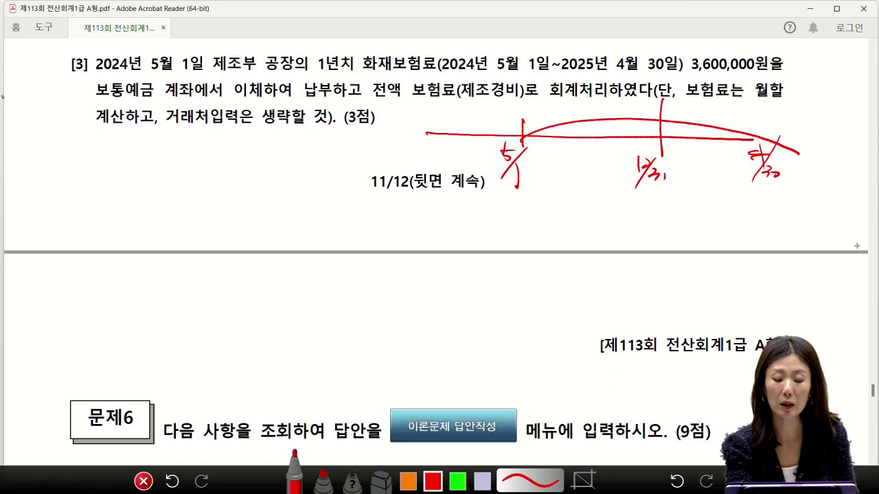
pyautogui.moveTo(658, 135); pyautogui.dragTo(655, 135)
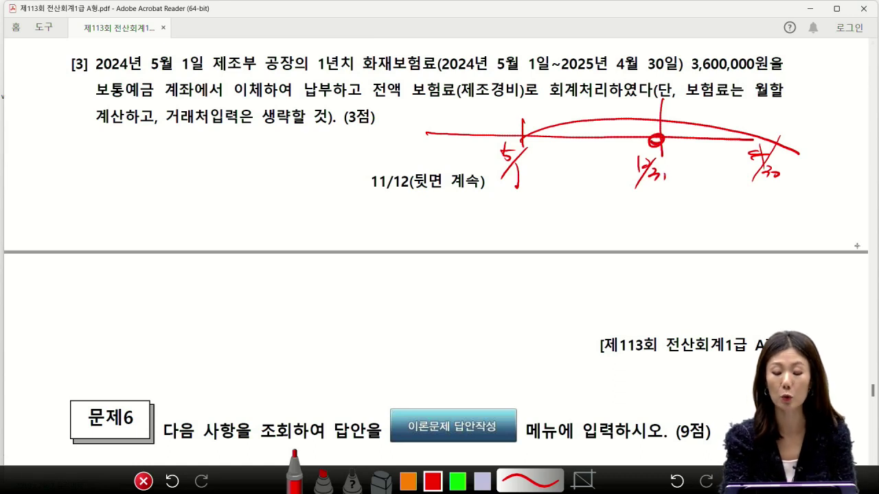
# - Label the timeline's 5/1–12/31 stretch 8개월 and its 12/31–4/30 stretch 4개월 in red
pyautogui.moveTo(580, 101); pyautogui.dragTo(585, 121)
pyautogui.moveTo(592, 105)
pyautogui.mouseDown()
pyautogui.moveTo(594, 121)
pyautogui.moveTo(601, 113)
pyautogui.mouseUp()
pyautogui.moveTo(606, 103); pyautogui.dragTo(604, 107)
pyautogui.moveTo(601, 111)
pyautogui.mouseDown()
pyautogui.moveTo(610, 104)
pyautogui.moveTo(612, 114)
pyautogui.mouseUp()
pyautogui.moveTo(695, 105); pyautogui.dragTo(683, 115)
pyautogui.moveTo(682, 116)
pyautogui.mouseDown()
pyautogui.moveTo(703, 110)
pyautogui.moveTo(692, 136)
pyautogui.mouseUp()
pyautogui.moveTo(701, 114); pyautogui.dragTo(709, 123)
pyautogui.moveTo(714, 112); pyautogui.dragTo(725, 118)
pyautogui.moveTo(722, 119); pyautogui.dragTo(733, 122)
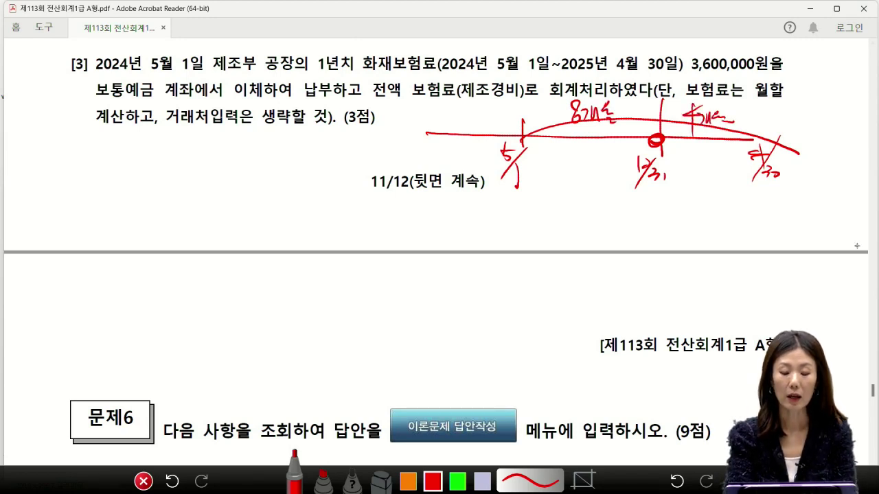
# - Write "5/1 보험료 3,600,000 = 당기비용" below item [3], circling 당기비용 and the full 보험료(제조경비) wording in the question
pyautogui.moveTo(130, 135)
pyautogui.mouseDown()
pyautogui.moveTo(140, 162)
pyautogui.moveTo(145, 148)
pyautogui.mouseUp()
pyautogui.moveTo(162, 137)
pyautogui.mouseDown()
pyautogui.moveTo(146, 166)
pyautogui.moveTo(156, 171)
pyautogui.mouseUp()
pyautogui.moveTo(436, 104)
pyautogui.mouseDown()
pyautogui.moveTo(506, 81)
pyautogui.moveTo(434, 103)
pyautogui.mouseUp()
pyautogui.moveTo(184, 138)
pyautogui.mouseDown()
pyautogui.moveTo(201, 165)
pyautogui.moveTo(221, 153)
pyautogui.moveTo(246, 160)
pyautogui.mouseUp()
pyautogui.moveTo(256, 140)
pyautogui.mouseDown()
pyautogui.moveTo(256, 162)
pyautogui.moveTo(265, 159)
pyautogui.mouseUp()
pyautogui.moveTo(268, 151)
pyautogui.mouseDown()
pyautogui.moveTo(272, 160)
pyautogui.moveTo(281, 150)
pyautogui.moveTo(299, 160)
pyautogui.moveTo(337, 151)
pyautogui.mouseUp()
pyautogui.moveTo(349, 143); pyautogui.dragTo(369, 158)
pyautogui.moveTo(374, 143); pyautogui.dragTo(378, 158)
pyautogui.moveTo(378, 153); pyautogui.dragTo(387, 162)
pyautogui.moveTo(388, 143)
pyautogui.mouseDown()
pyautogui.moveTo(402, 162)
pyautogui.moveTo(379, 180)
pyautogui.mouseUp()
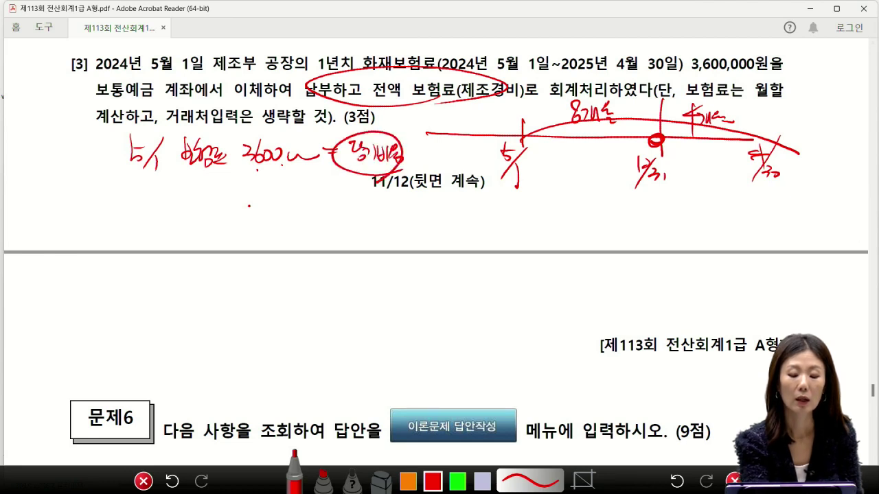
# - Emphasize the 12/31 cut-off with vertical lines, circle 8개월 and 4개월, and write an arrow leading to 12/31 under the 5/1 note
pyautogui.moveTo(514, 144); pyautogui.dragTo(655, 143)
pyautogui.moveTo(666, 75); pyautogui.dragTo(665, 173)
pyautogui.moveTo(658, 75); pyautogui.dragTo(659, 170)
pyautogui.moveTo(626, 130)
pyautogui.mouseDown()
pyautogui.moveTo(556, 123)
pyautogui.moveTo(583, 88)
pyautogui.moveTo(582, 161)
pyautogui.mouseUp()
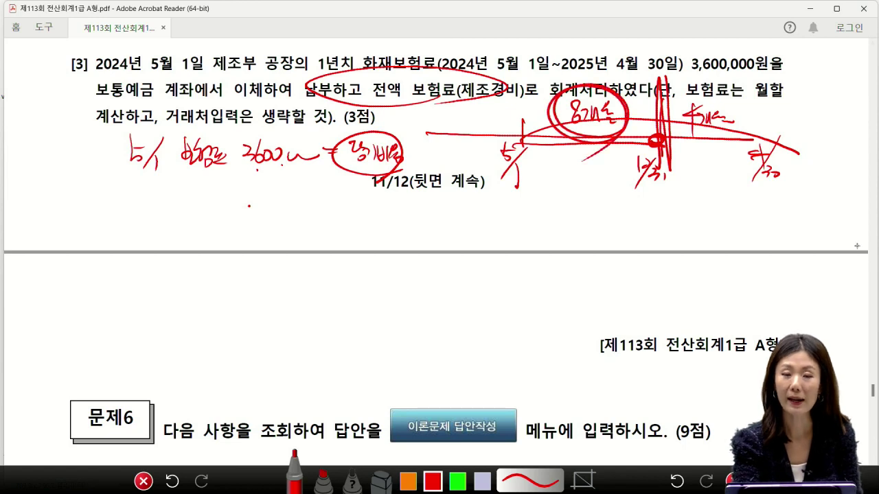
pyautogui.moveTo(175, 201); pyautogui.dragTo(224, 199)
pyautogui.moveTo(214, 193)
pyautogui.mouseDown()
pyautogui.moveTo(215, 207)
pyautogui.moveTo(240, 214)
pyautogui.mouseUp()
pyautogui.moveTo(241, 198); pyautogui.dragTo(262, 209)
pyautogui.moveTo(253, 210)
pyautogui.mouseDown()
pyautogui.moveTo(226, 237)
pyautogui.moveTo(264, 221)
pyautogui.mouseUp()
pyautogui.moveTo(676, 122)
pyautogui.mouseDown()
pyautogui.moveTo(749, 155)
pyautogui.moveTo(669, 128)
pyautogui.moveTo(751, 117)
pyautogui.mouseUp()
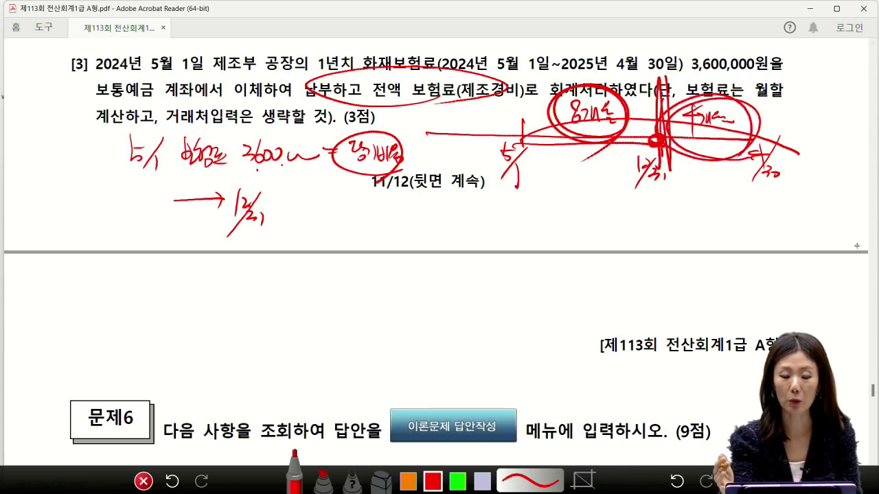
# - Write the 12/31 entry 선급비용 / 보험료 1,200,000, marking 3,600,000 for division by 12, and clear the red annotations
pyautogui.moveTo(371, 207)
pyautogui.mouseDown()
pyautogui.moveTo(370, 241)
pyautogui.moveTo(403, 210)
pyautogui.moveTo(414, 231)
pyautogui.mouseUp()
pyautogui.moveTo(413, 210); pyautogui.dragTo(425, 227)
pyautogui.moveTo(410, 229); pyautogui.dragTo(442, 228)
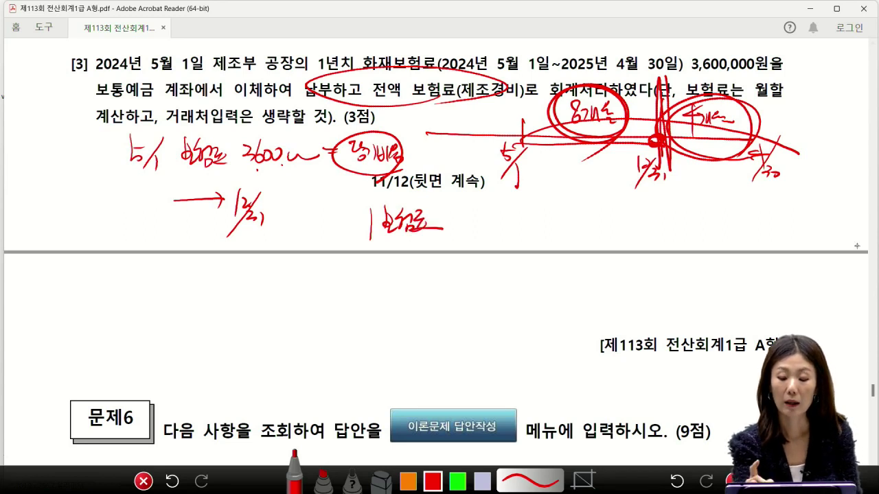
pyautogui.moveTo(714, 77)
pyautogui.mouseDown()
pyautogui.moveTo(749, 60)
pyautogui.moveTo(744, 81)
pyautogui.moveTo(757, 85)
pyautogui.mouseUp()
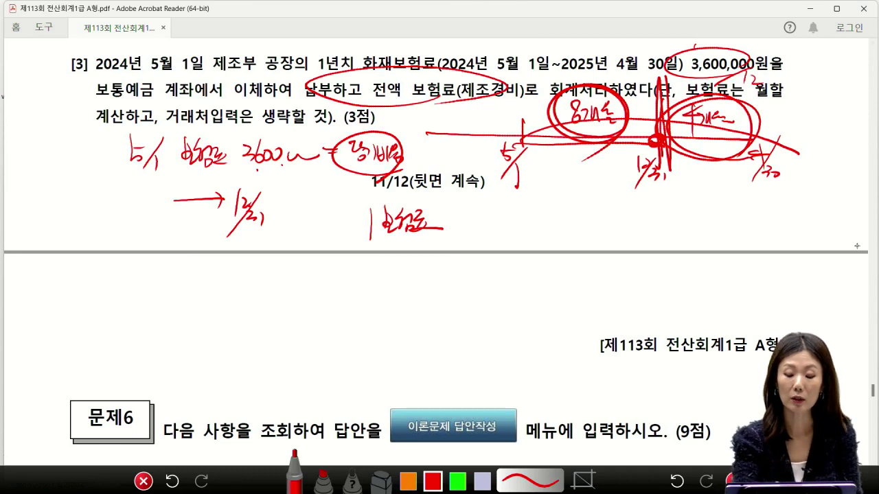
pyautogui.moveTo(455, 210); pyautogui.dragTo(456, 236)
pyautogui.moveTo(467, 216); pyautogui.dragTo(482, 226)
pyautogui.moveTo(483, 218)
pyautogui.mouseDown()
pyautogui.moveTo(507, 229)
pyautogui.moveTo(527, 221)
pyautogui.mouseUp()
pyautogui.moveTo(277, 210)
pyautogui.mouseDown()
pyautogui.moveTo(269, 226)
pyautogui.moveTo(282, 229)
pyautogui.mouseUp()
pyautogui.moveTo(283, 221)
pyautogui.mouseDown()
pyautogui.moveTo(291, 218)
pyautogui.moveTo(299, 237)
pyautogui.moveTo(329, 237)
pyautogui.mouseUp()
pyautogui.moveTo(333, 224); pyautogui.dragTo(342, 233)
pyautogui.moveTo(342, 228); pyautogui.dragTo(357, 225)
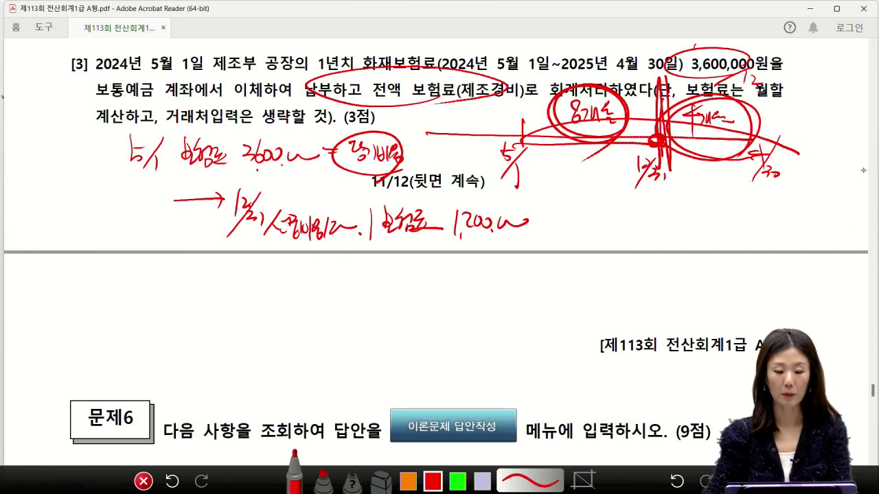
pyautogui.click(144, 482)
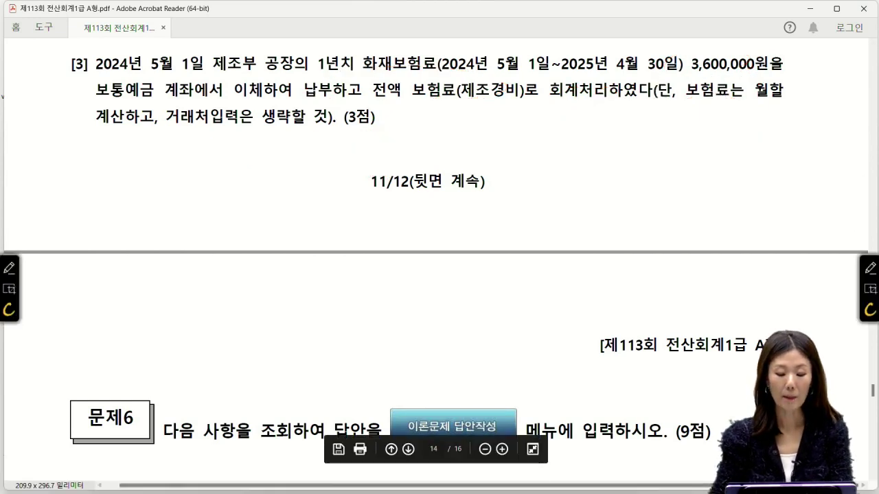
# - Switch to 일반전표입력 and add a December 31 debit line for 0133 선급비용 of 1,200,000
pyautogui.click(345, 481)
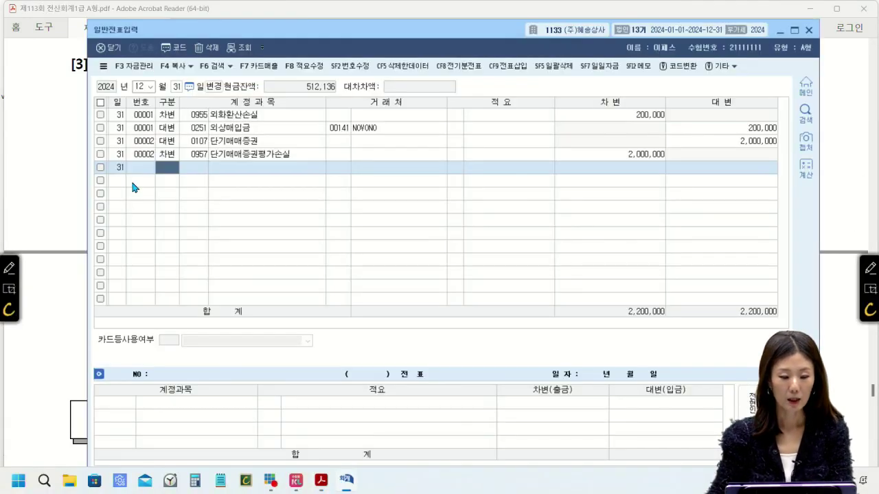
pyautogui.press('3')
pyautogui.press('Return')
pyautogui.write('선급')
pyautogui.press('Return')
pyautogui.press('Down')
pyautogui.press('Down')
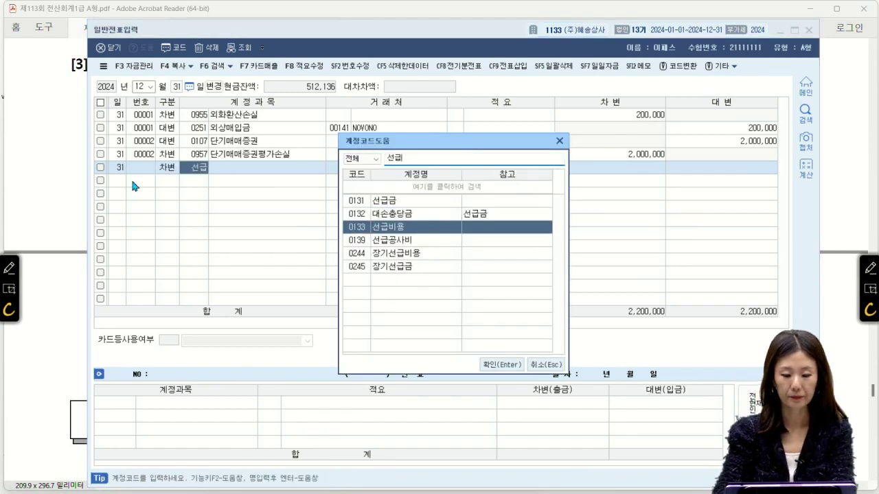
pyautogui.press('Return')
pyautogui.press('Return')
pyautogui.write('1,200,000')
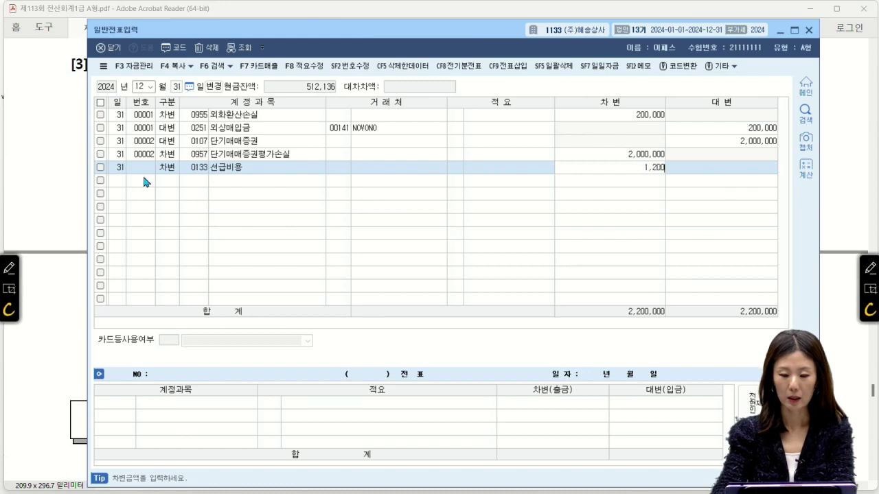
pyautogui.press('Return')
# - Add a credit line for 0521 보험료 of 1,200,000 and complete the voucher
pyautogui.press('4')
pyautogui.press('Return')
pyautogui.write('보험')
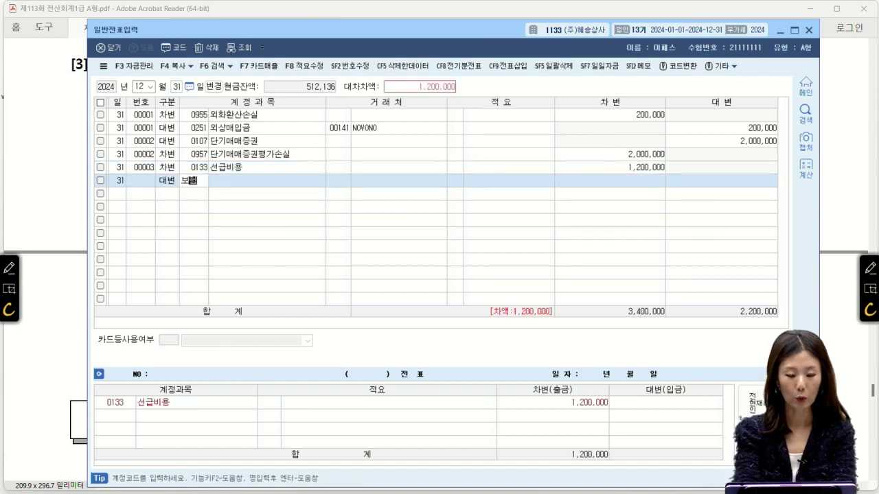
pyautogui.press('Return')
pyautogui.press('Down')
pyautogui.press('Down')
pyautogui.press('Down')
pyautogui.press('Down')
pyautogui.press('Return')
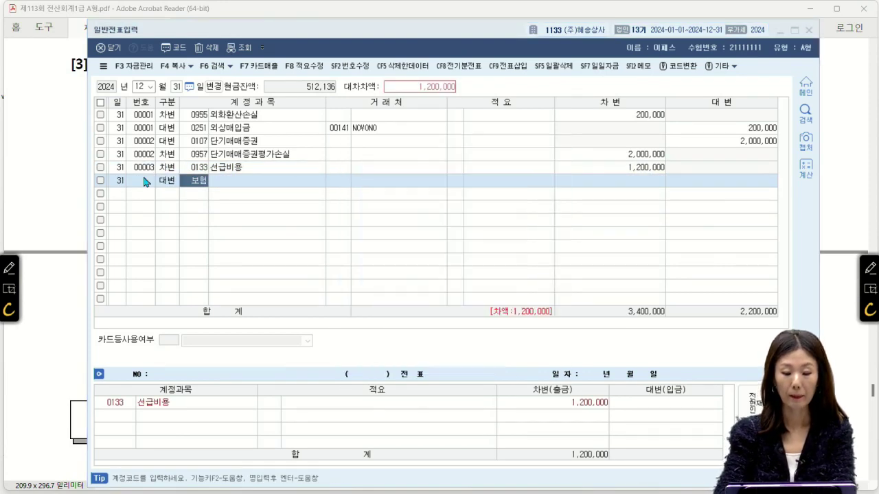
pyautogui.press('Return')
pyautogui.press('Return')
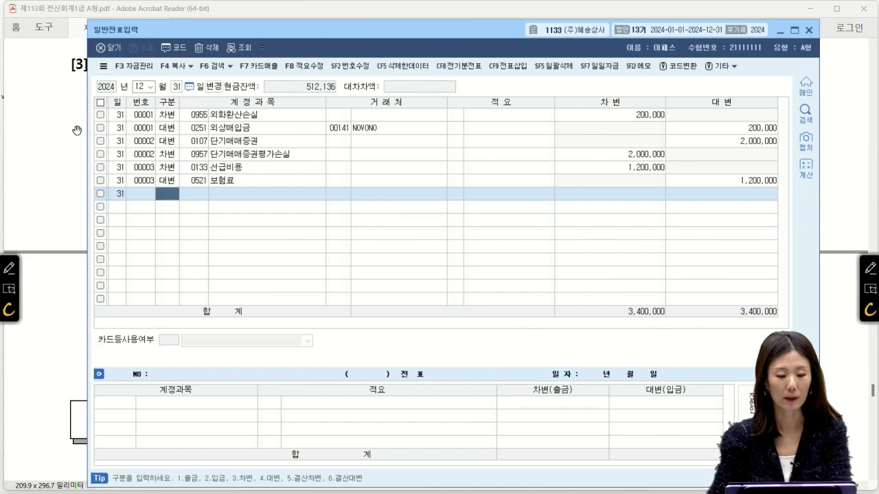
# - Switch to the exam PDF and bring up the start of 문제6
pyautogui.click(54, 131)
pyautogui.scroll(-5, 94, 135)
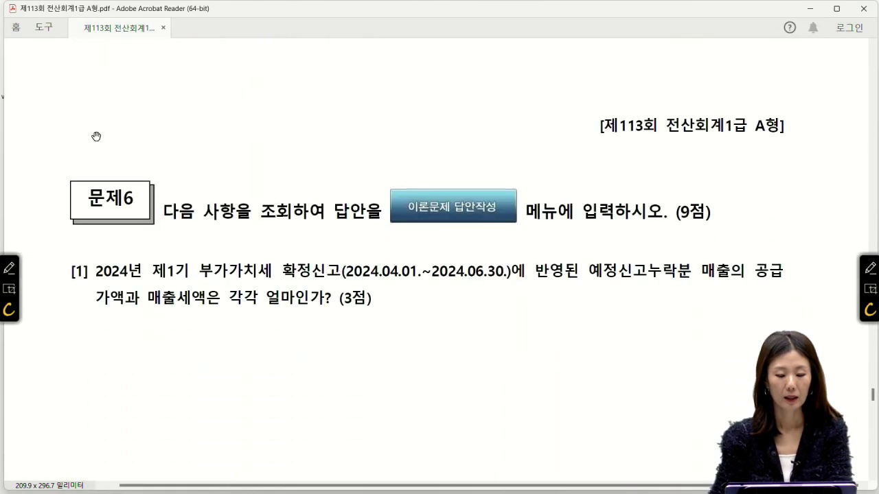
pyautogui.scroll(6, 97, 136)
pyautogui.scroll(-2, 99, 136)
pyautogui.scroll(-5, 98, 136)
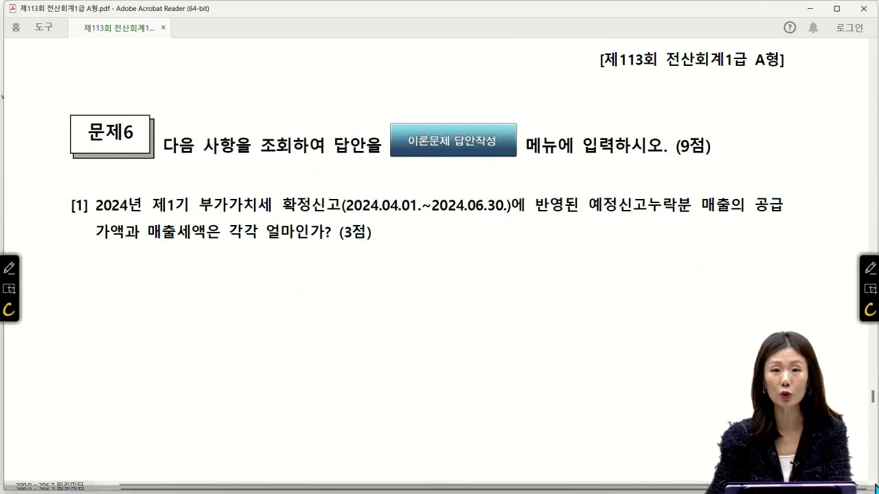
# - Close 일반전표입력 and open 결산자료입력 for the period January to December 2024
pyautogui.click(347, 479)
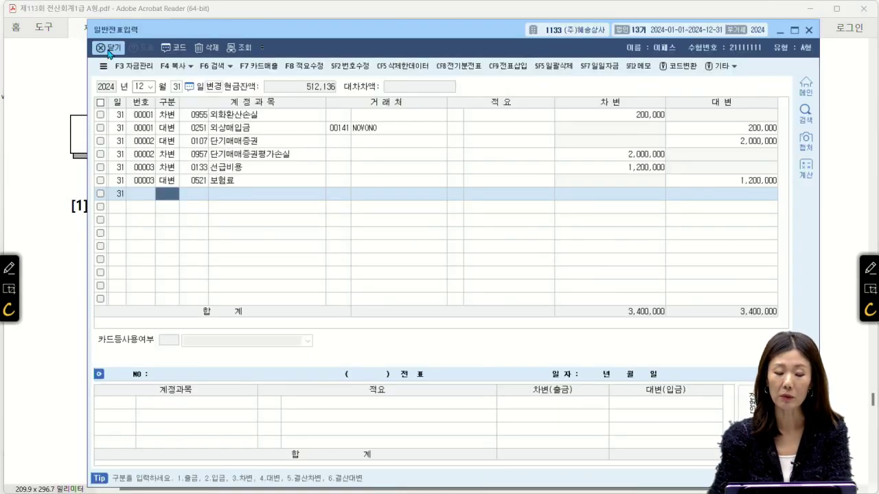
pyautogui.click(107, 47)
pyautogui.click(297, 480)
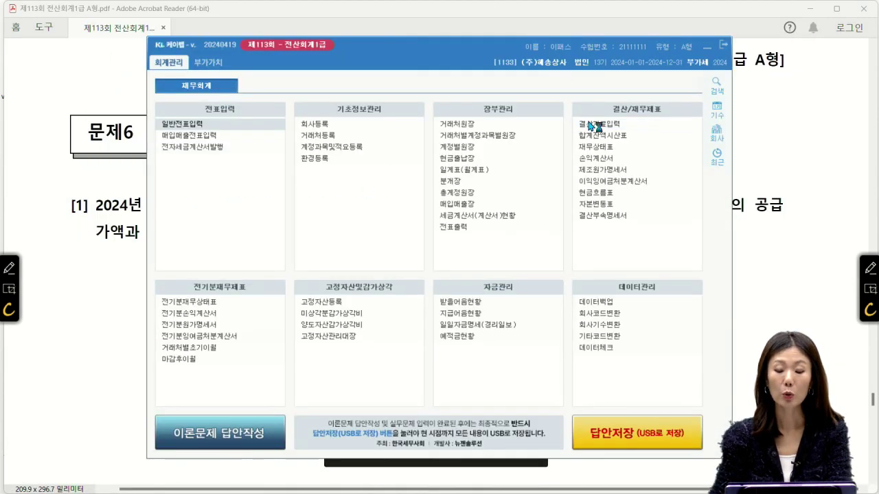
pyautogui.click(594, 125)
pyautogui.write('1')
pyautogui.press('Return')
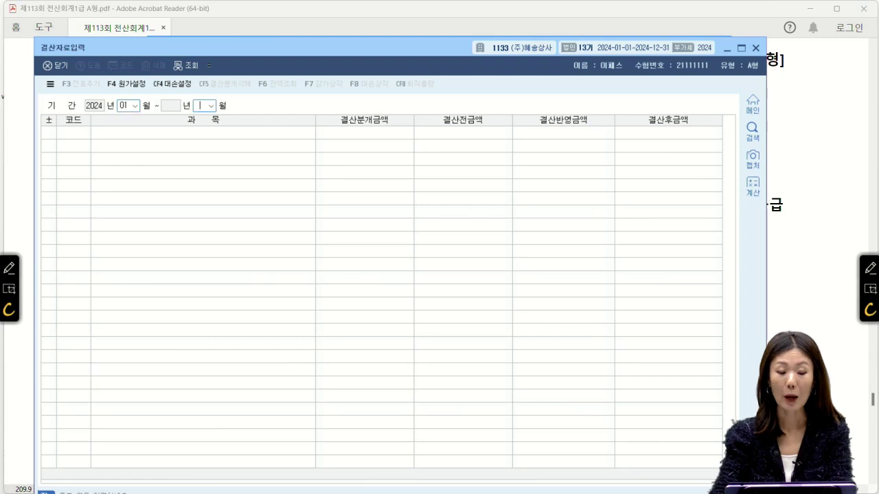
pyautogui.write('12')
pyautogui.press('Return')
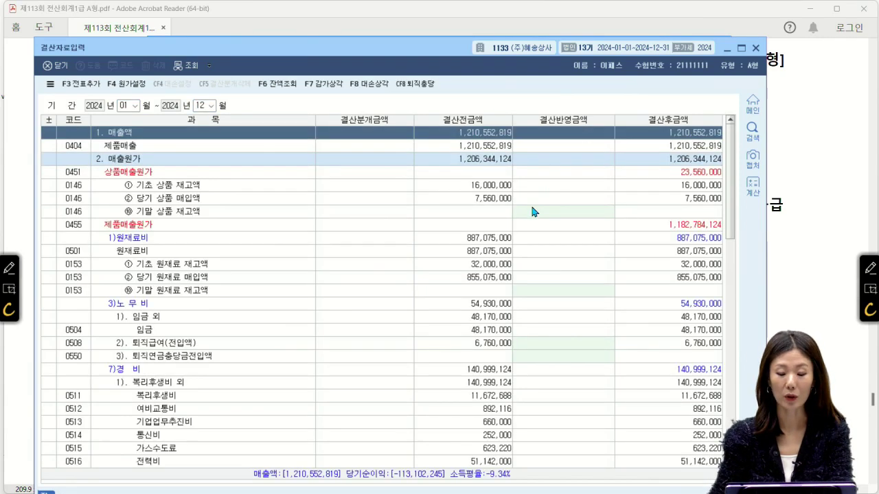
# - Add the automatic closing entries from 결산자료입력 to the vouchers without entering ending inventory, and close the window
pyautogui.click(542, 211)
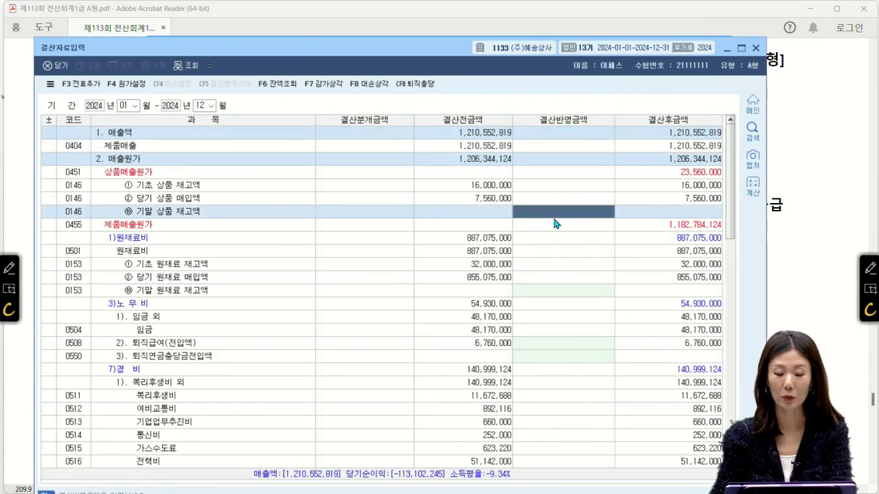
pyautogui.click(570, 290)
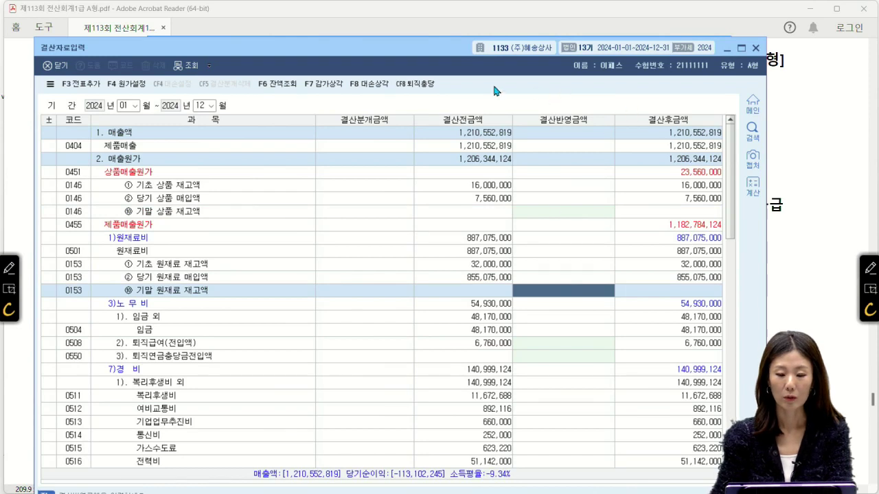
pyautogui.click(84, 85)
pyautogui.click(394, 295)
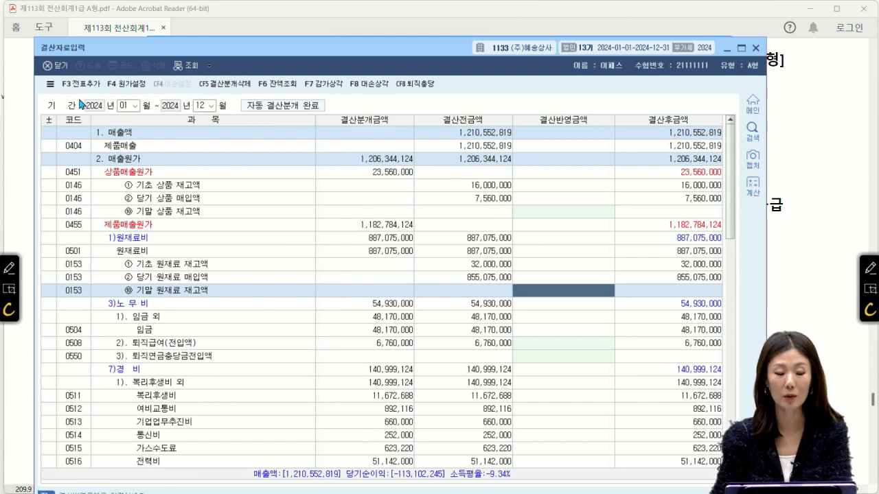
pyautogui.click(60, 69)
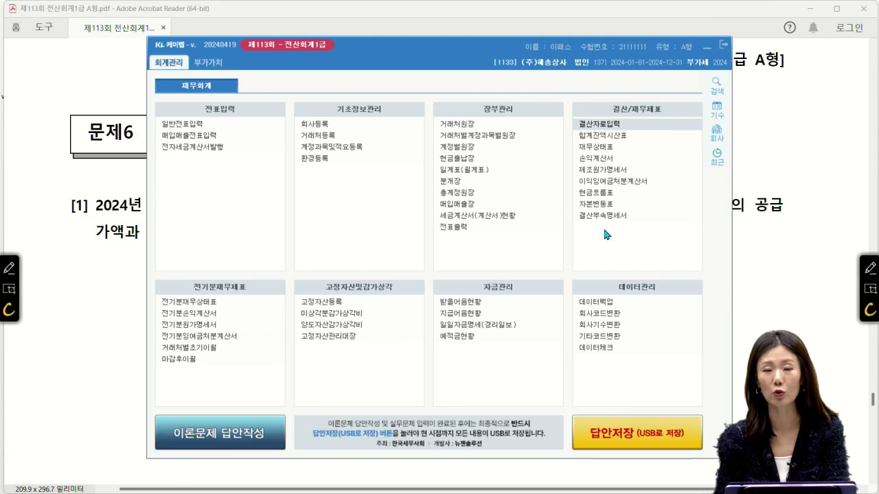
# - Return to the exam PDF and bring up 문제6 [1] on the omitted preliminary-return sales in the first-half VAT final return
pyautogui.click(118, 266)
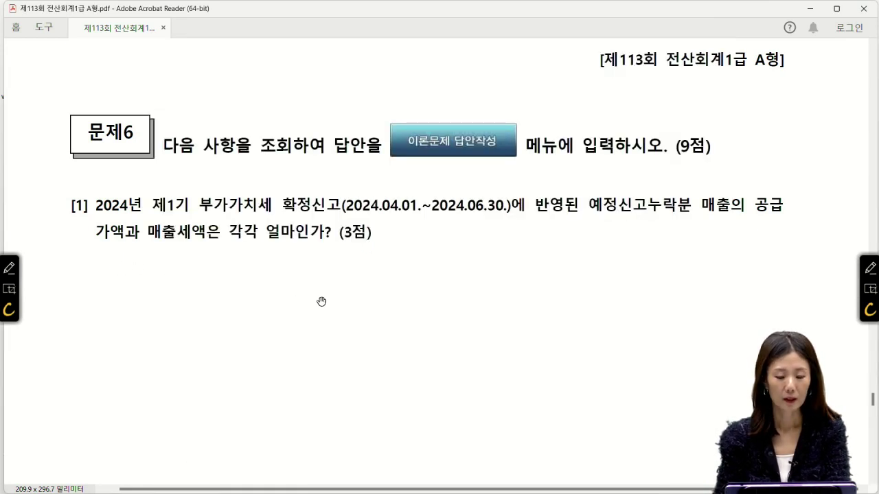
pyautogui.scroll(-1, 321, 301)
pyautogui.scroll(-1, 322, 301)
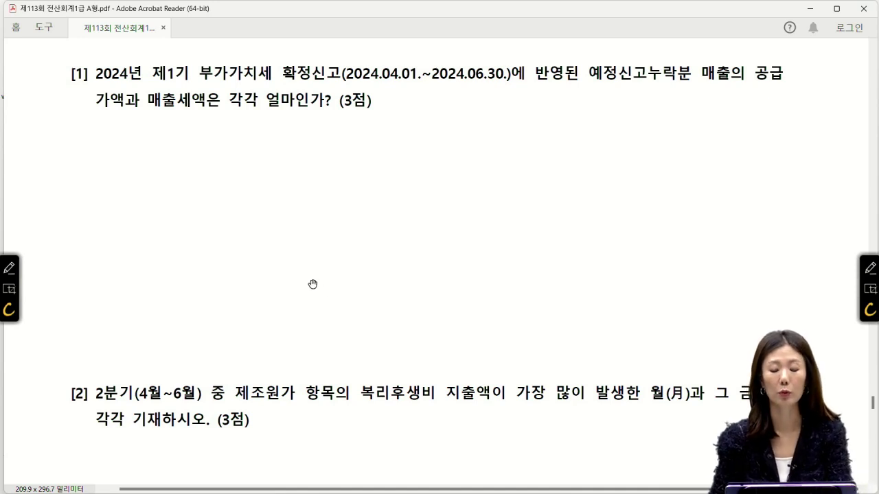
# - Draw a red timeline below item [1] divided into 1기 and 2기, with 1/1 written at its start
pyautogui.moveTo(330, 489)
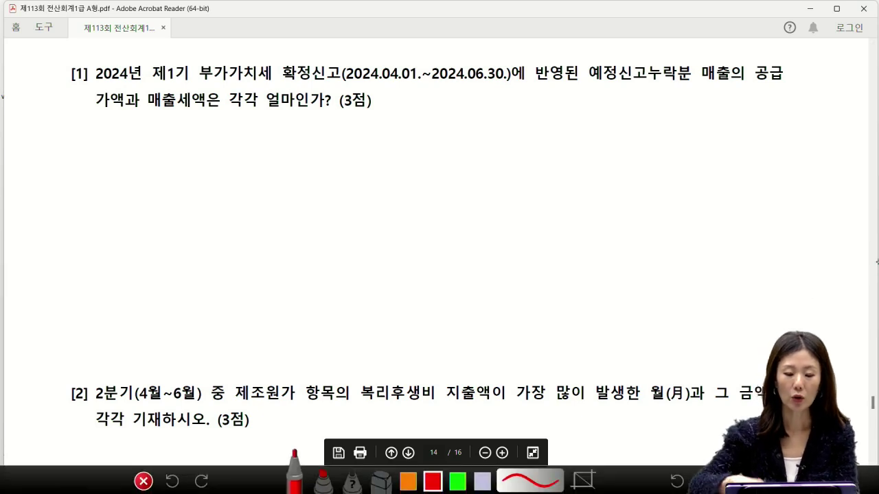
pyautogui.moveTo(358, 160); pyautogui.dragTo(722, 169)
pyautogui.moveTo(522, 127); pyautogui.dragTo(520, 194)
pyautogui.moveTo(431, 101)
pyautogui.mouseDown()
pyautogui.moveTo(430, 126)
pyautogui.moveTo(443, 125)
pyautogui.mouseUp()
pyautogui.moveTo(447, 106); pyautogui.dragTo(448, 126)
pyautogui.moveTo(581, 118); pyautogui.dragTo(602, 127)
pyautogui.moveTo(610, 110); pyautogui.dragTo(612, 126)
pyautogui.moveTo(341, 166); pyautogui.dragTo(342, 182)
pyautogui.moveTo(355, 182); pyautogui.dragTo(340, 201)
pyautogui.moveTo(360, 184); pyautogui.dragTo(361, 202)
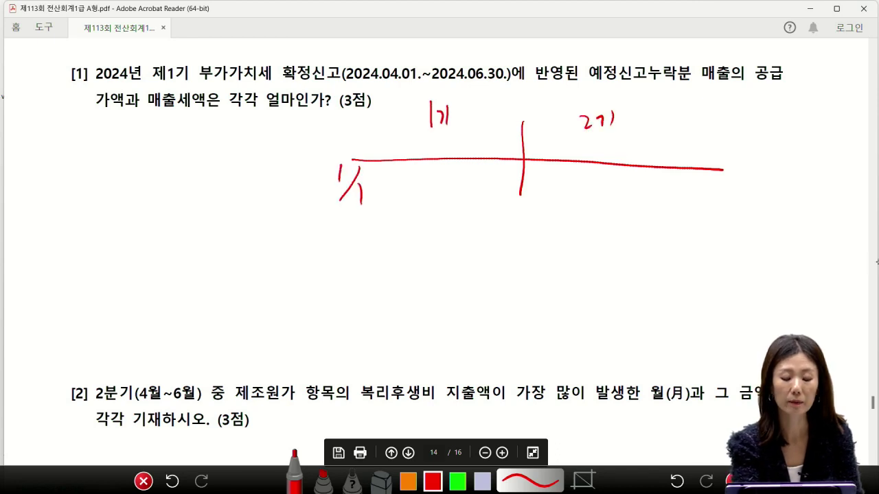
# - Write 6/30 and 7/1 around the timeline's middle divider and mark its end with 12/31
pyautogui.moveTo(502, 168); pyautogui.dragTo(498, 187)
pyautogui.moveTo(511, 165)
pyautogui.mouseDown()
pyautogui.moveTo(493, 202)
pyautogui.moveTo(519, 200)
pyautogui.moveTo(530, 180)
pyautogui.mouseUp()
pyautogui.moveTo(544, 167); pyautogui.dragTo(533, 192)
pyautogui.moveTo(721, 151); pyautogui.dragTo(721, 170)
pyautogui.moveTo(695, 182)
pyautogui.mouseDown()
pyautogui.moveTo(697, 194)
pyautogui.moveTo(710, 192)
pyautogui.mouseUp()
pyautogui.moveTo(725, 180)
pyautogui.mouseDown()
pyautogui.moveTo(693, 222)
pyautogui.moveTo(714, 207)
pyautogui.mouseUp()
pyautogui.moveTo(723, 204); pyautogui.dragTo(723, 207)
# - Divide both 1기 and 2기 on the timeline with vertical lines into parts labelled 예정 and 확정
pyautogui.moveTo(425, 133); pyautogui.dragTo(427, 230)
pyautogui.moveTo(371, 141)
pyautogui.mouseDown()
pyautogui.moveTo(369, 152)
pyautogui.moveTo(378, 145)
pyautogui.mouseUp()
pyautogui.moveTo(380, 138)
pyautogui.mouseDown()
pyautogui.moveTo(386, 159)
pyautogui.moveTo(401, 153)
pyautogui.mouseUp()
pyautogui.moveTo(448, 130)
pyautogui.mouseDown()
pyautogui.moveTo(452, 144)
pyautogui.moveTo(481, 150)
pyautogui.mouseUp()
pyautogui.moveTo(610, 137); pyautogui.dragTo(609, 224)
pyautogui.moveTo(555, 146)
pyautogui.mouseDown()
pyautogui.moveTo(556, 156)
pyautogui.moveTo(583, 159)
pyautogui.mouseUp()
pyautogui.moveTo(656, 137); pyautogui.dragTo(661, 154)
pyautogui.moveTo(658, 150); pyautogui.dragTo(670, 162)
pyautogui.moveTo(668, 147); pyautogui.dragTo(684, 165)
# - Complete the first-half date ranges on the timeline as 1/1 ~ 3/31 and 4/1 ~ 6/30
pyautogui.moveTo(364, 184)
pyautogui.mouseDown()
pyautogui.moveTo(397, 179)
pyautogui.moveTo(386, 210)
pyautogui.moveTo(417, 198)
pyautogui.moveTo(414, 210)
pyautogui.mouseUp()
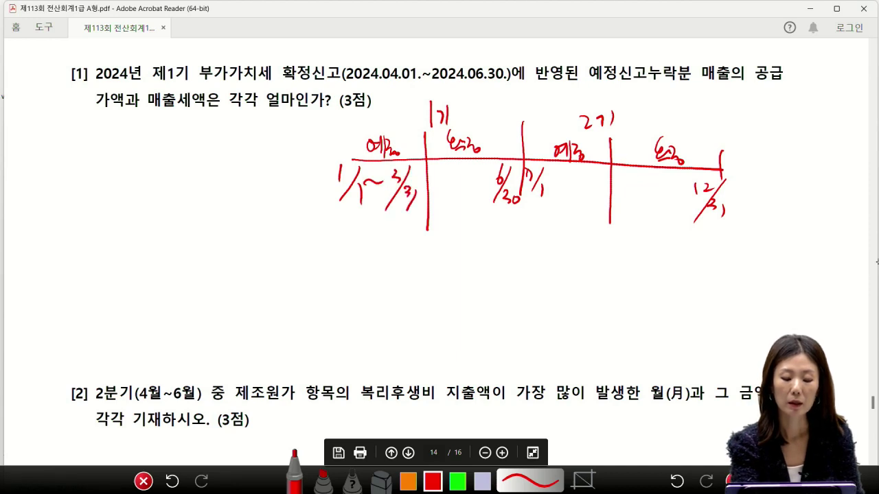
pyautogui.moveTo(436, 162); pyautogui.dragTo(440, 184)
pyautogui.moveTo(450, 180)
pyautogui.mouseDown()
pyautogui.moveTo(450, 192)
pyautogui.moveTo(483, 177)
pyautogui.mouseUp()
# - Circle the 1기 예정 period with an arrow into 확정, underline 예정신고누락분 in the question, and clear the annotations
pyautogui.moveTo(340, 159); pyautogui.dragTo(420, 158)
pyautogui.moveTo(494, 134); pyautogui.dragTo(515, 125)
pyautogui.moveTo(401, 125)
pyautogui.mouseDown()
pyautogui.moveTo(352, 130)
pyautogui.moveTo(420, 153)
pyautogui.moveTo(372, 132)
pyautogui.moveTo(452, 142)
pyautogui.moveTo(410, 152)
pyautogui.mouseUp()
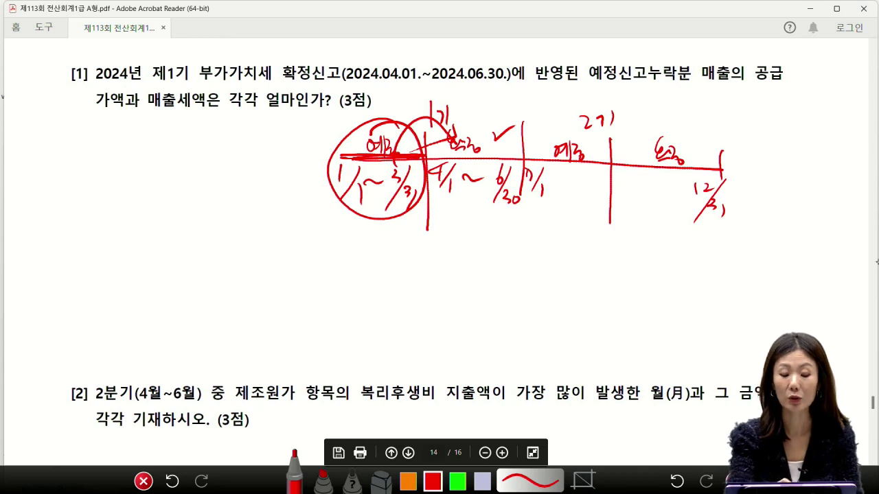
pyautogui.moveTo(384, 121); pyautogui.dragTo(405, 108)
pyautogui.moveTo(571, 86); pyautogui.dragTo(704, 82)
pyautogui.moveTo(611, 77)
pyautogui.mouseDown()
pyautogui.moveTo(478, 140)
pyautogui.moveTo(678, 315)
pyautogui.mouseUp()
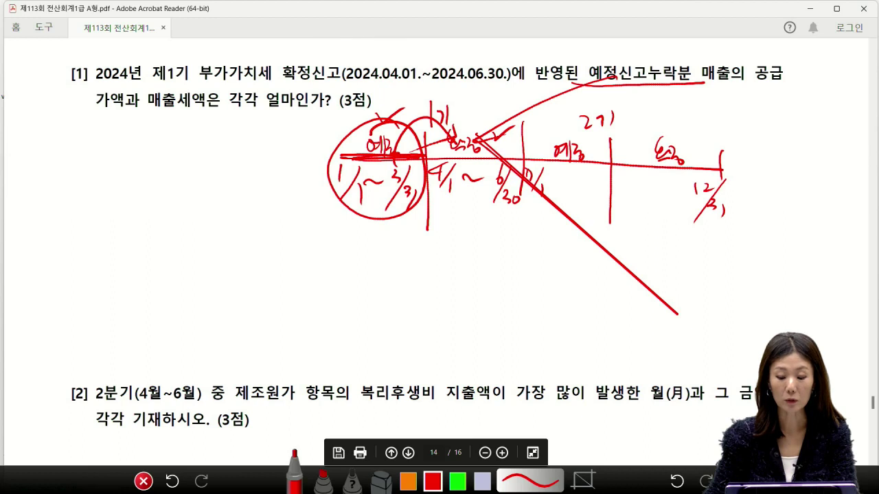
pyautogui.click(143, 480)
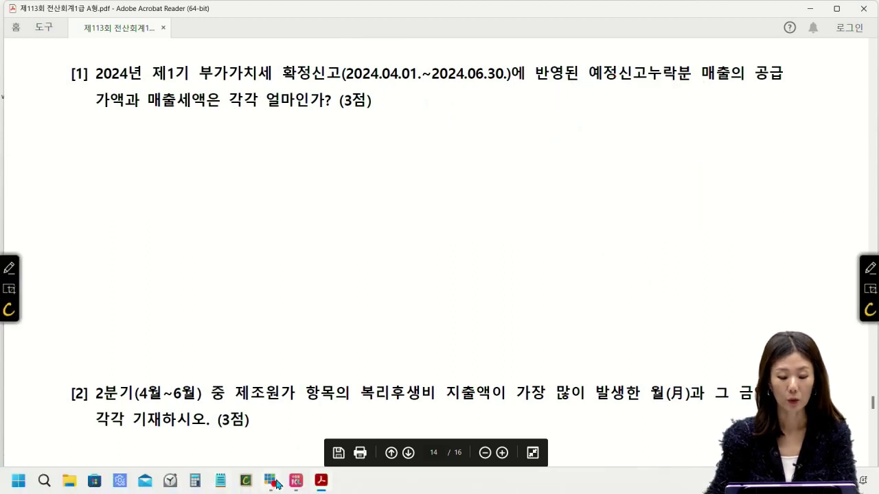
# - Switch to the accounting program and look up the 부가가치세신고서 for April 1 to June 30, 2024
pyautogui.click(296, 480)
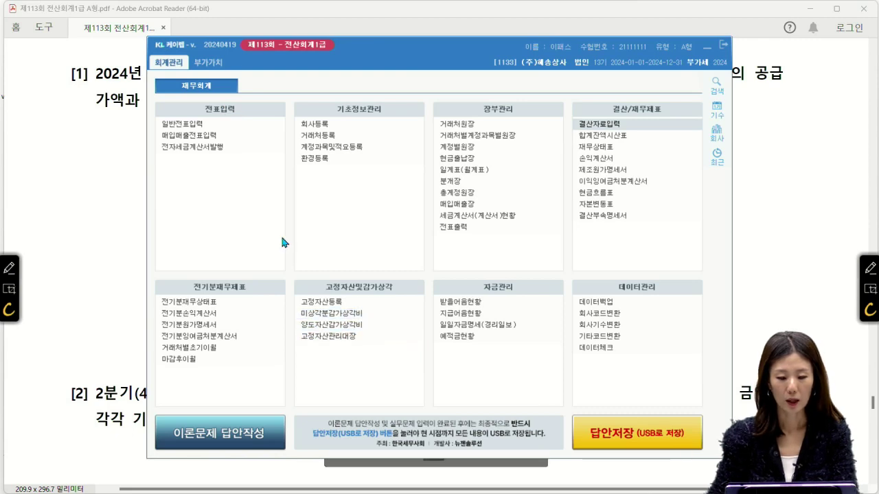
pyautogui.click(208, 62)
pyautogui.click(213, 128)
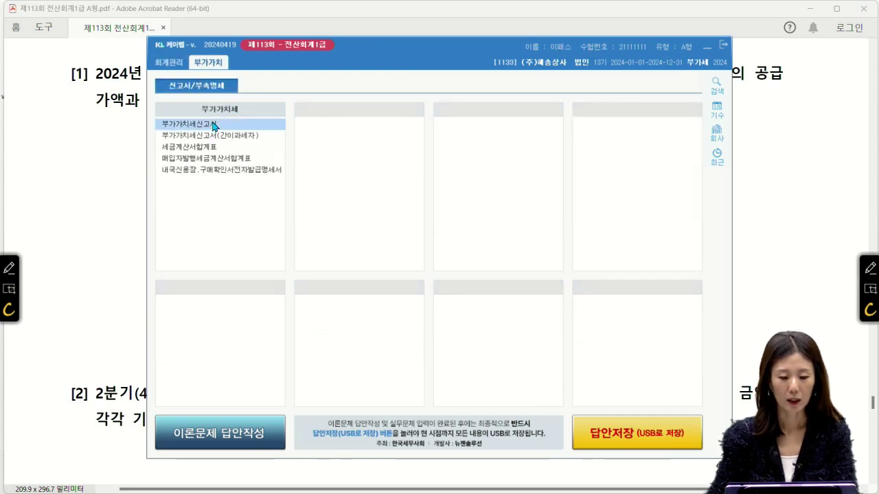
pyautogui.write('4')
pyautogui.press('Return')
pyautogui.press('Return')
pyautogui.write('6')
pyautogui.press('Return')
pyautogui.press('Return')
pyautogui.press('Return')
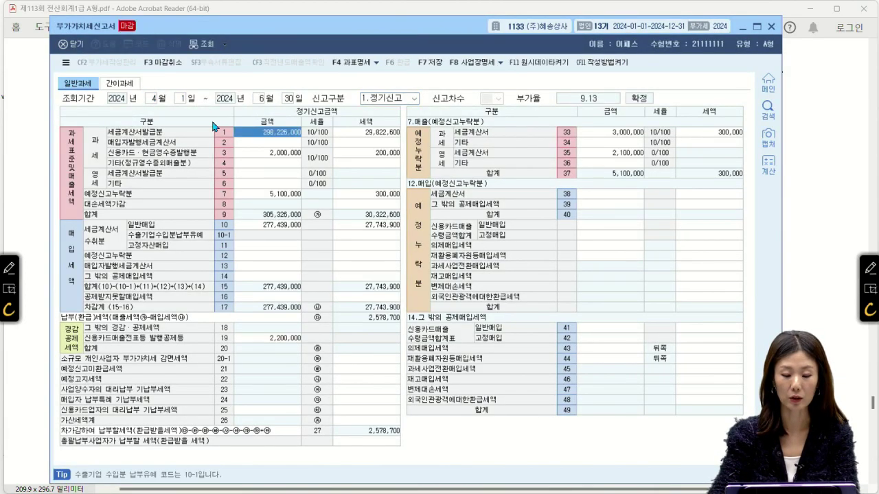
# - Examine the 예정신고누락분 lines under sales and purchases in the 부가가치세신고서, and close the return
pyautogui.moveTo(257, 31); pyautogui.dragTo(258, 17)
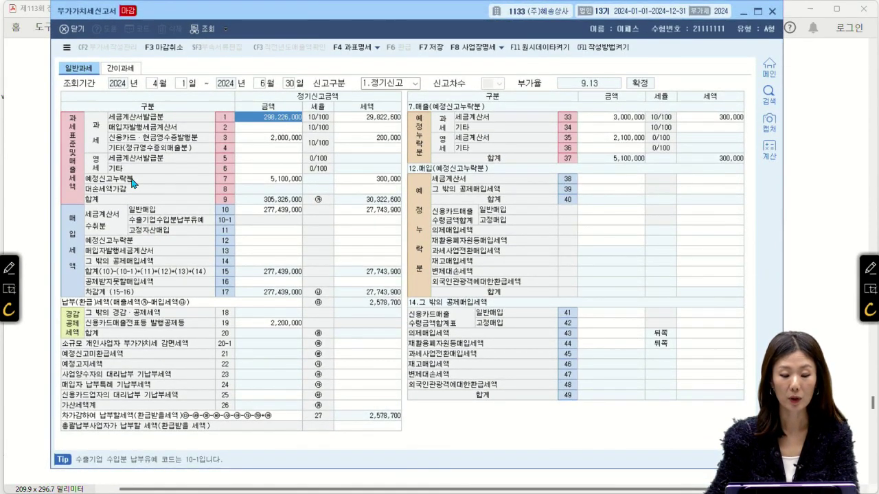
pyautogui.click(251, 179)
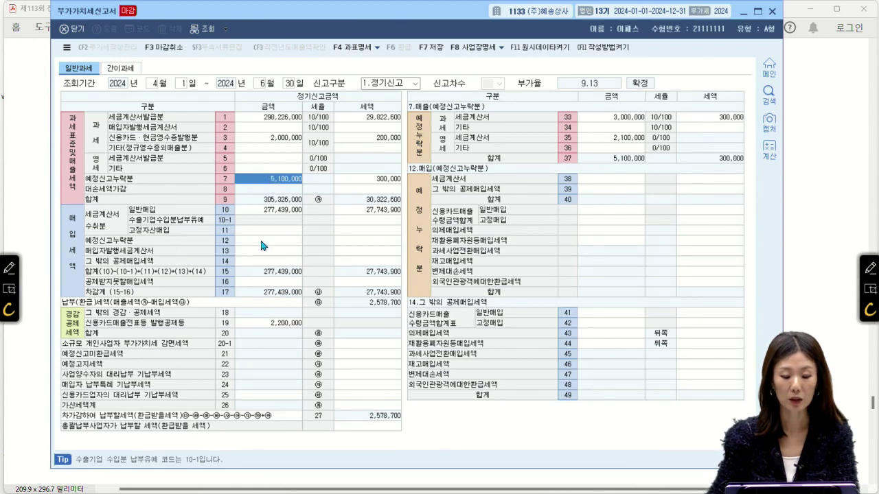
pyautogui.click(259, 240)
pyautogui.click(254, 180)
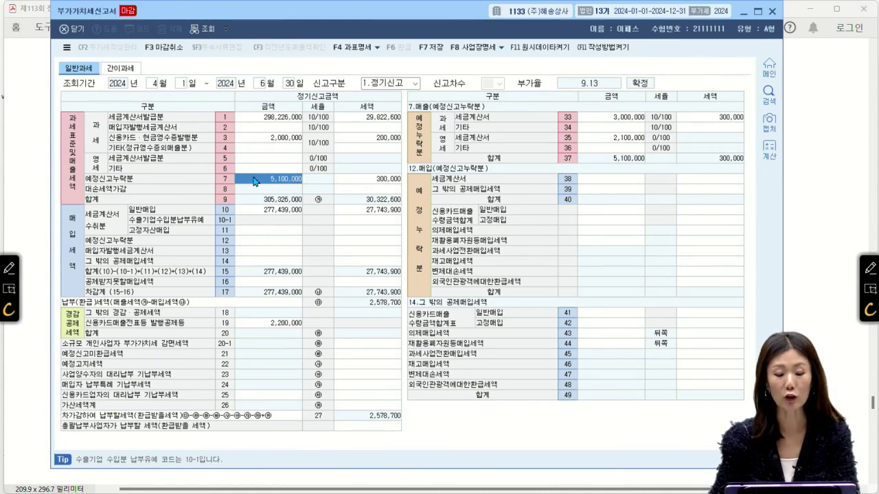
pyautogui.click(250, 243)
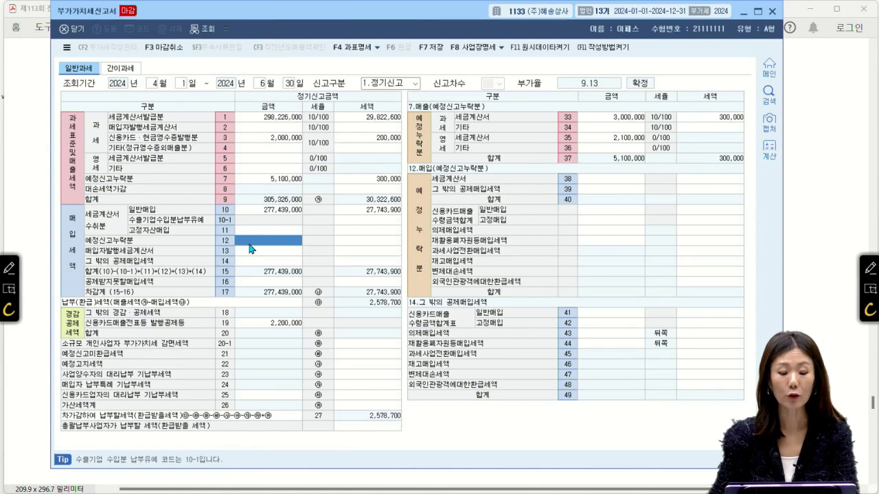
pyautogui.click(252, 180)
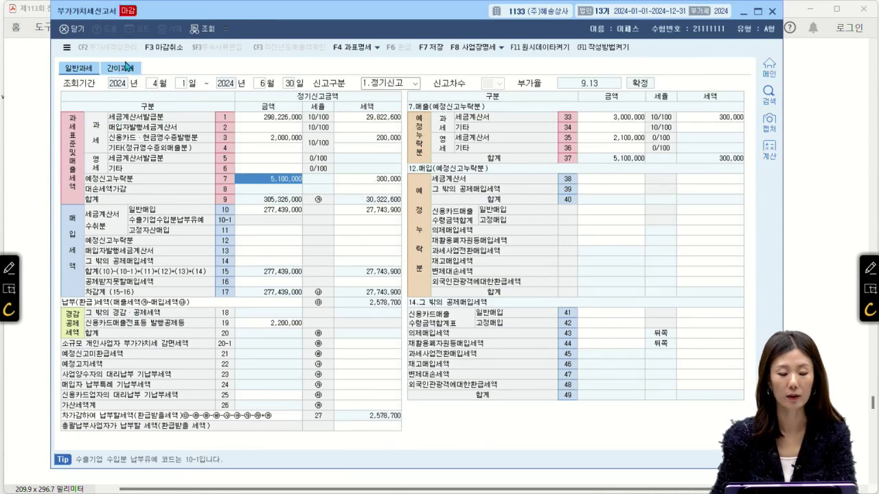
pyautogui.click(71, 29)
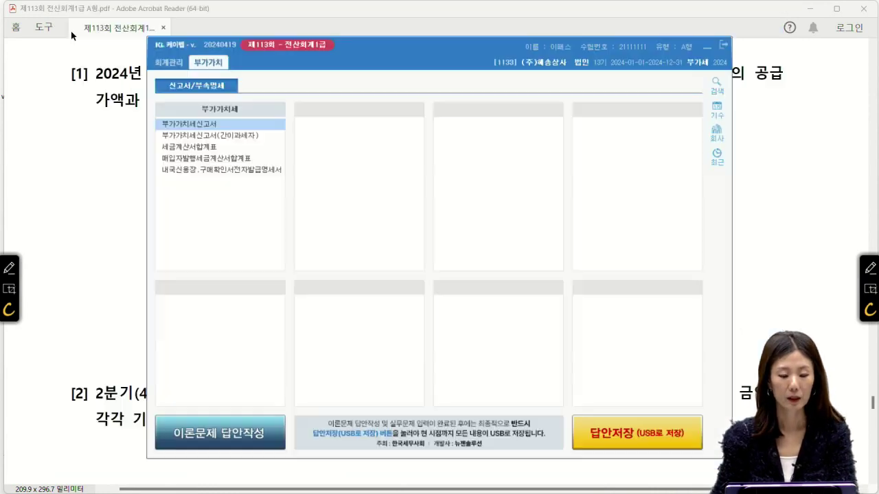
# - Read question [2] in the exam PDF and open 총계정원장 in KcLep
pyautogui.click(82, 222)
pyautogui.scroll(-4, 86, 222)
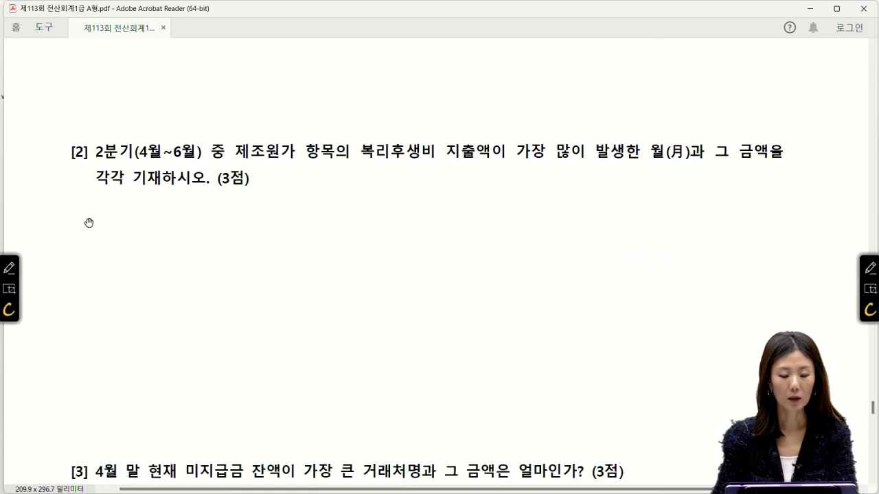
pyautogui.scroll(-1, 89, 222)
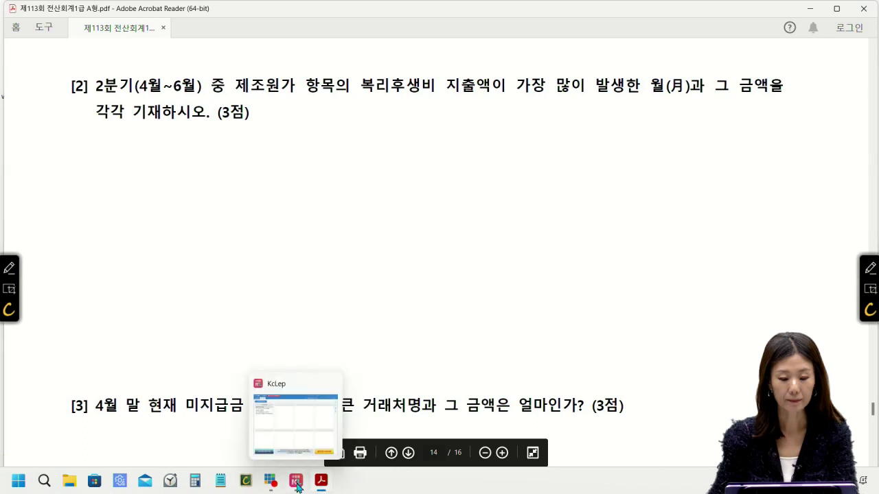
pyautogui.click(296, 481)
pyautogui.click(163, 65)
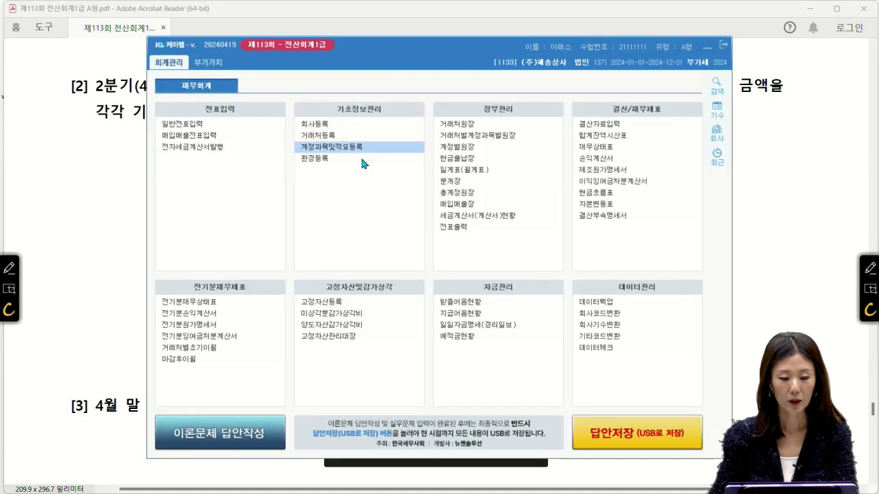
pyautogui.click(457, 193)
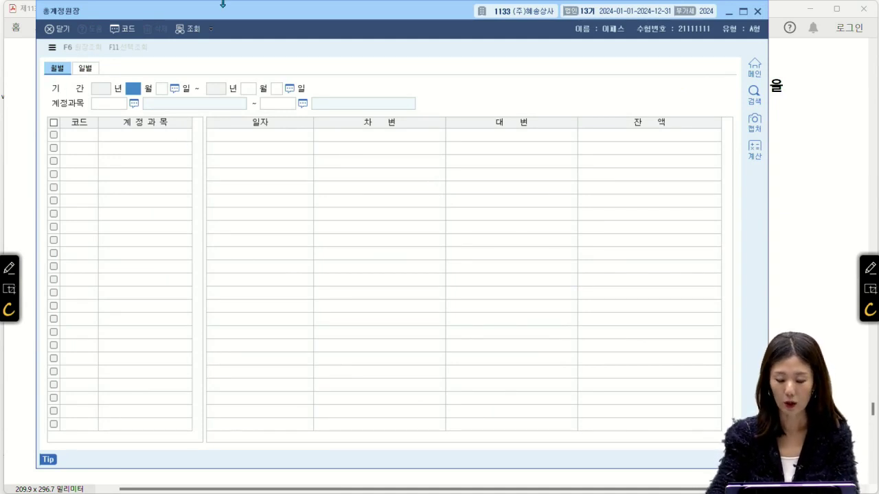
# - Set the 총계정원장 query period to April 1 through June 30, 2024
pyautogui.write('02')
pyautogui.press('Return')
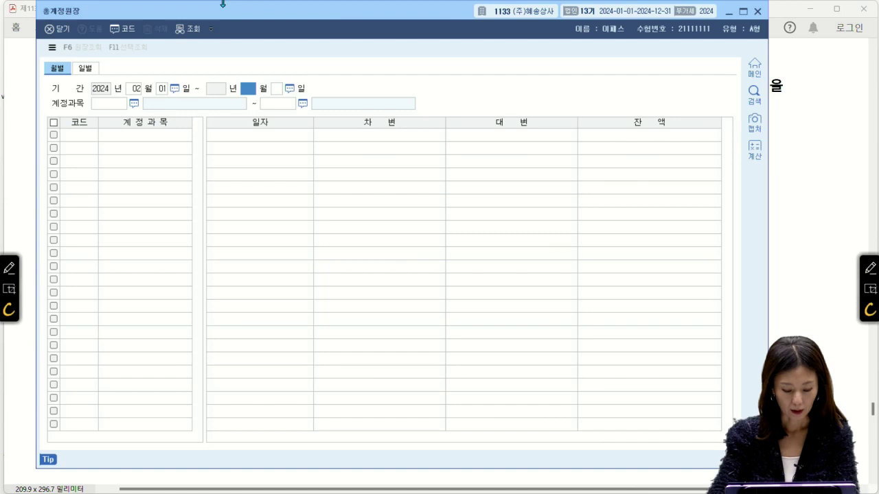
pyautogui.click(135, 90)
pyautogui.write('04')
pyautogui.press('Return')
pyautogui.press('Return')
pyautogui.write('06')
pyautogui.press('Return')
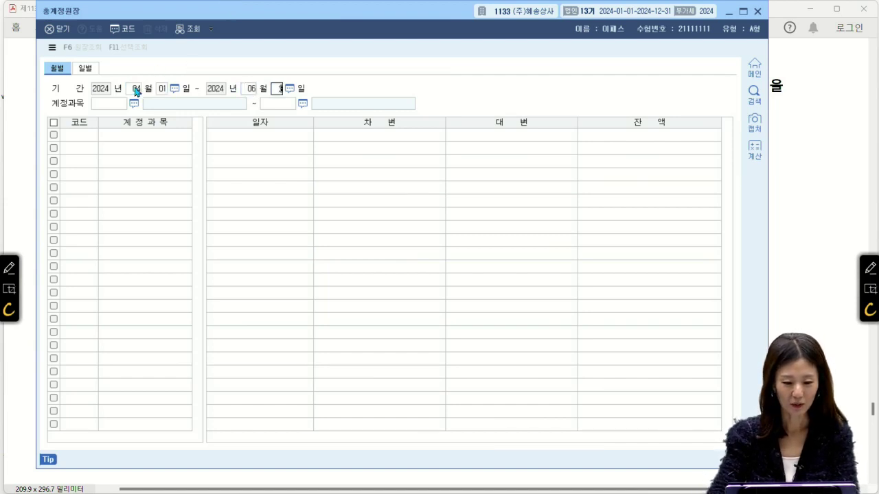
pyautogui.press('Return')
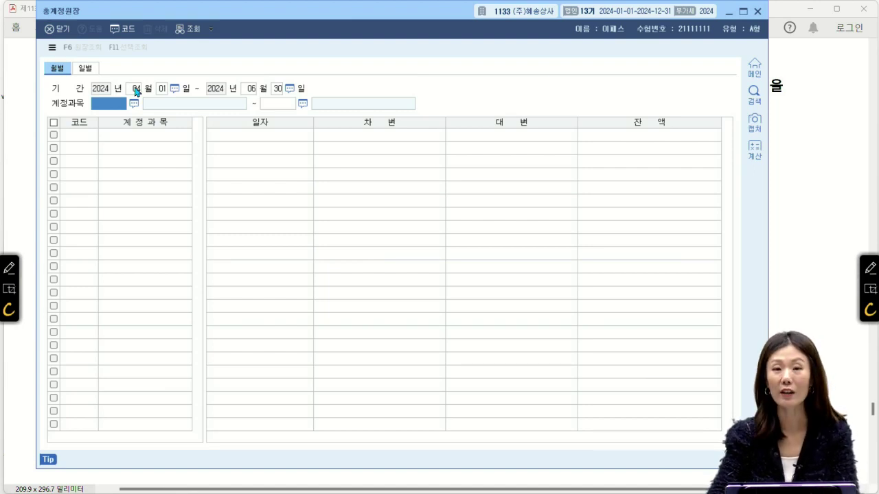
# - Look up manufacturing-cost 복리후생비 by entering account code 0511 as both start and end of the account range
pyautogui.write('0511')
pyautogui.press('Return')
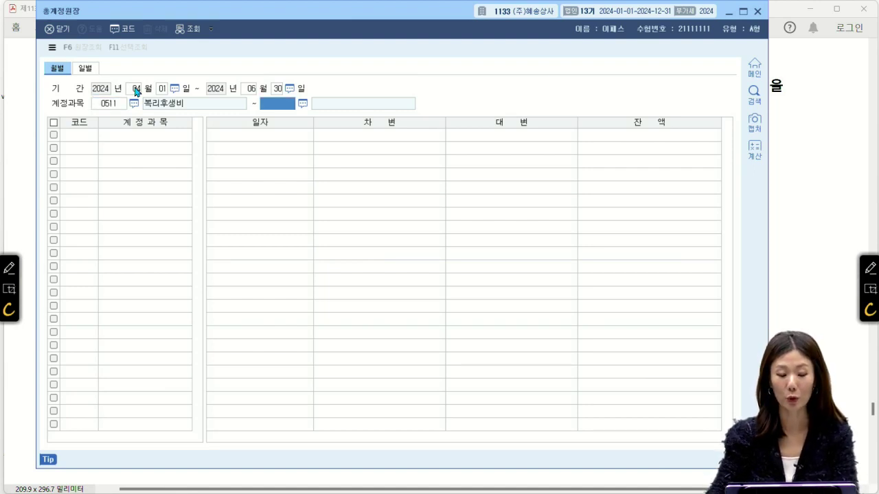
pyautogui.click(134, 103)
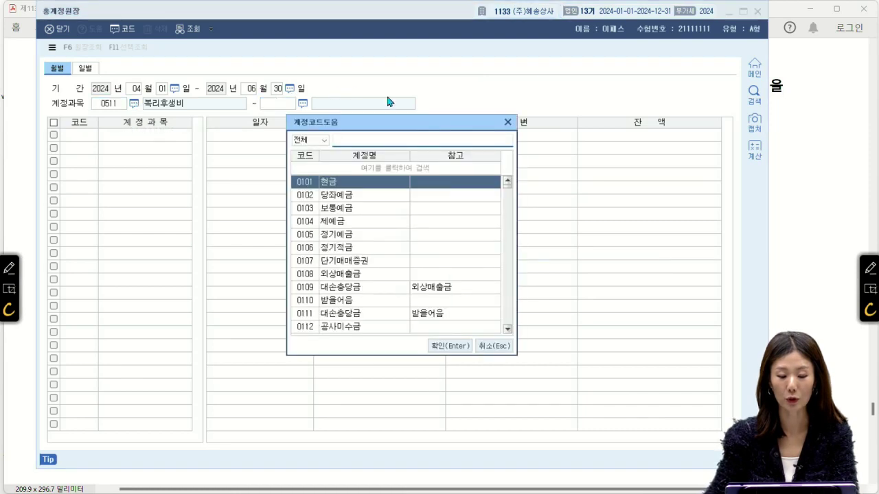
pyautogui.click(507, 121)
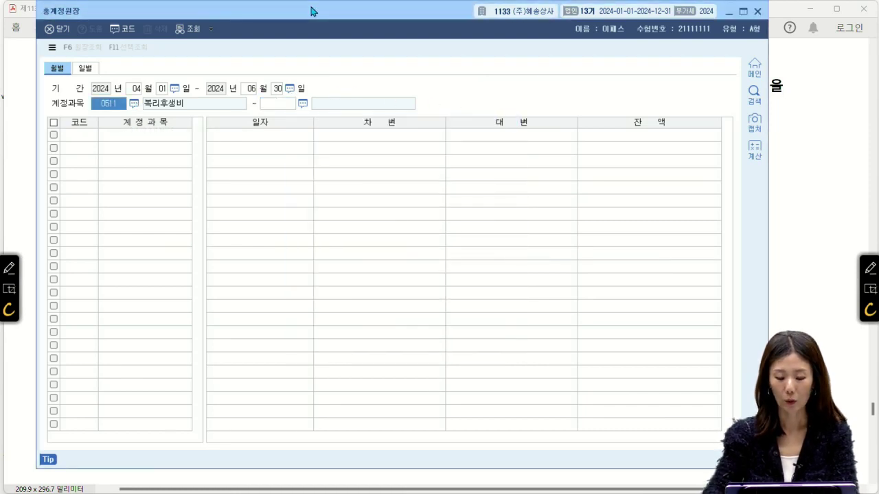
pyautogui.press('Return')
pyautogui.write('0511')
pyautogui.press('Return')
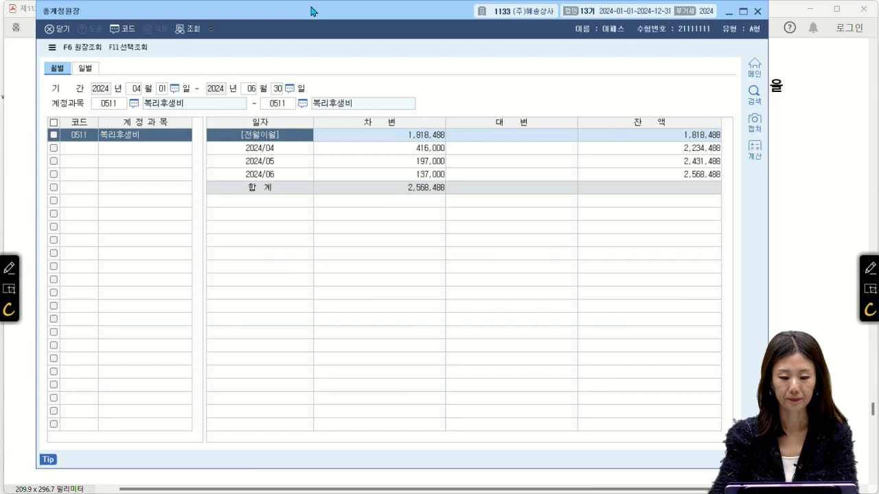
# - Compare the monthly 복리후생비 debit amounts for April, May and June in 총계정원장
pyautogui.click(444, 147)
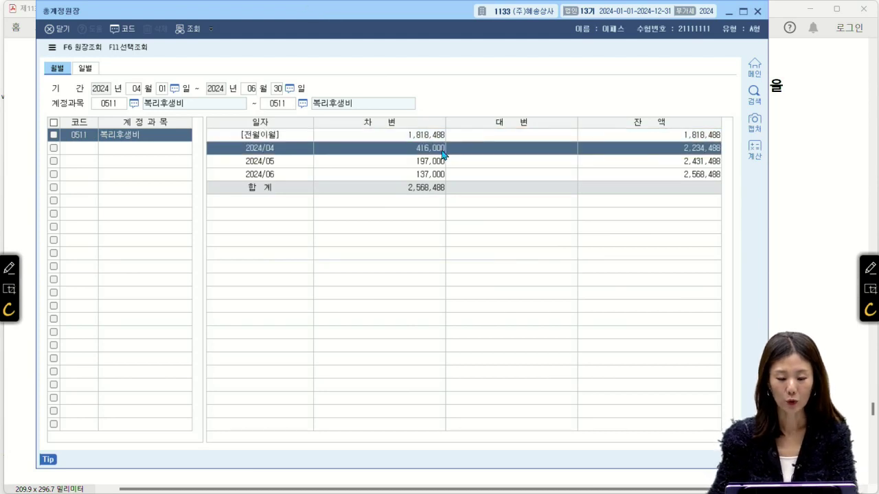
pyautogui.click(438, 163)
pyautogui.click(427, 176)
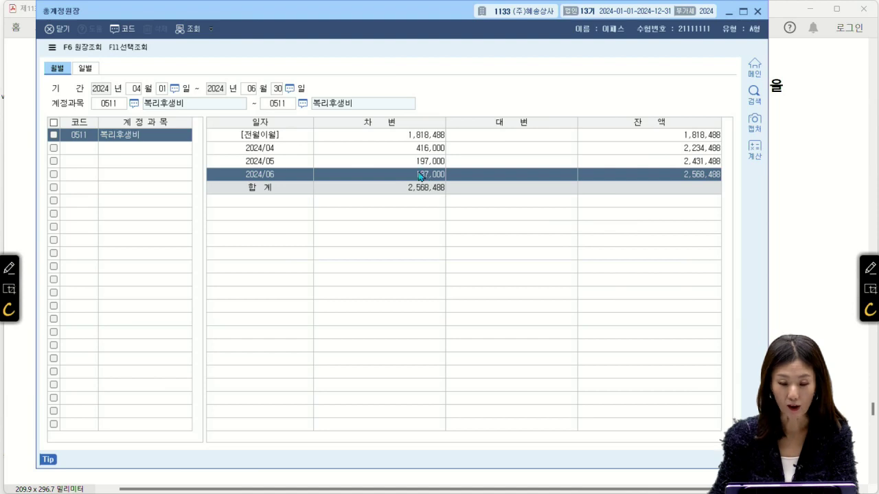
pyautogui.click(407, 144)
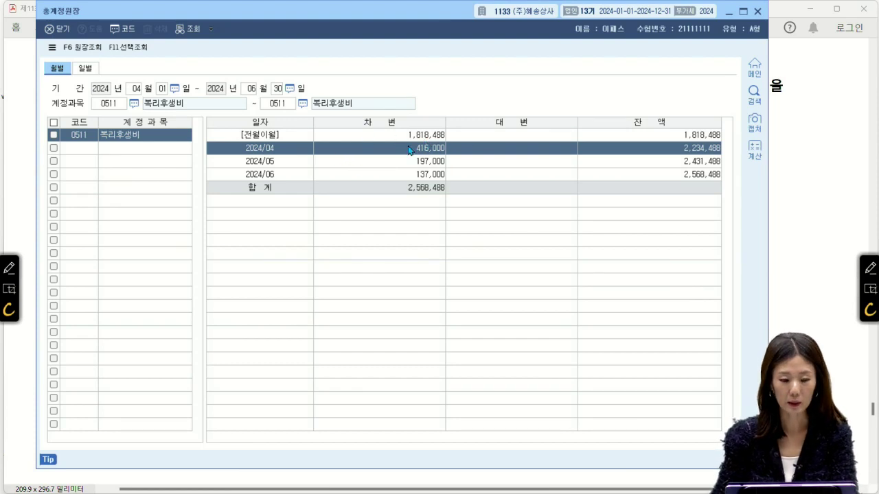
pyautogui.click(137, 52)
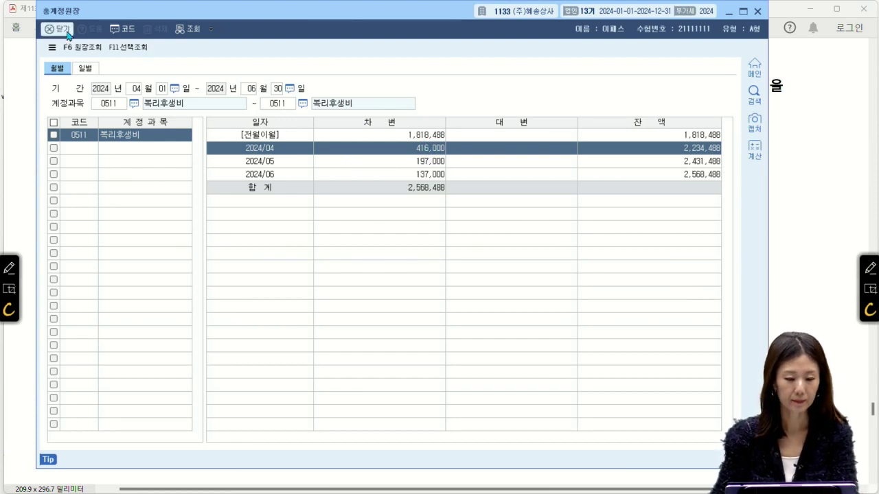
# - Switch to the exam PDF and read question [3] about the 미지급금 balance at the end of April
pyautogui.click(20, 146)
pyautogui.scroll(-2, 169, 227)
pyautogui.scroll(-3, 169, 227)
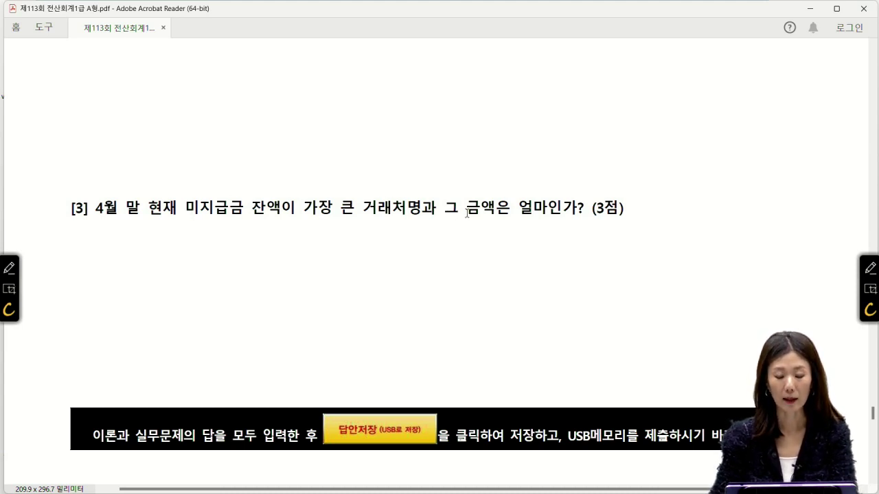
# - Return to KcLep, close 총계정원장 and open 거래처원장
pyautogui.moveTo(393, 487)
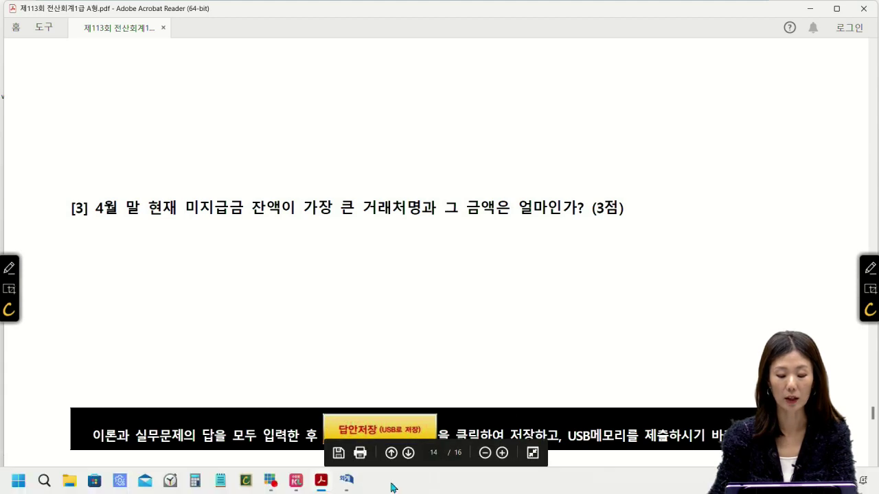
pyautogui.click(346, 479)
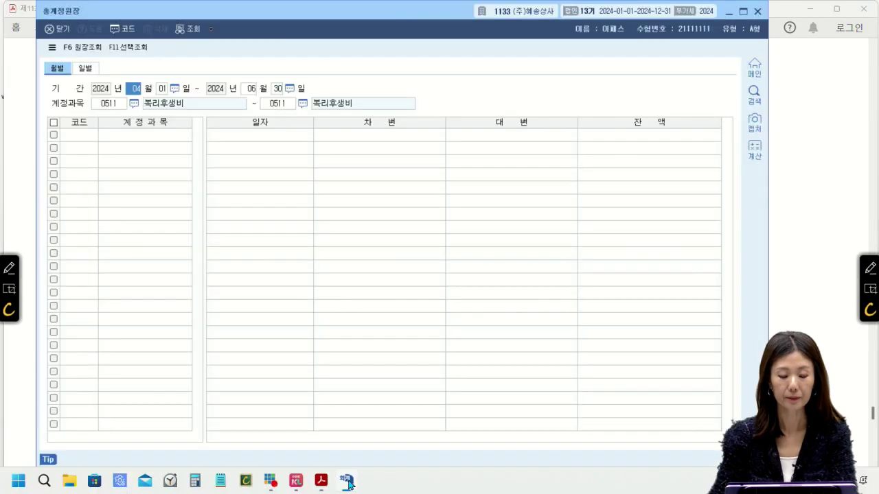
pyautogui.click(57, 29)
pyautogui.moveTo(287, 490)
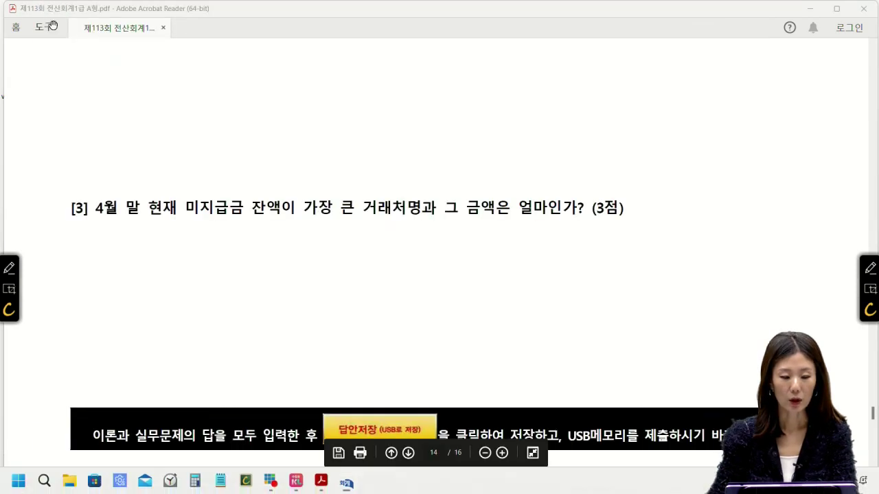
pyautogui.click(299, 487)
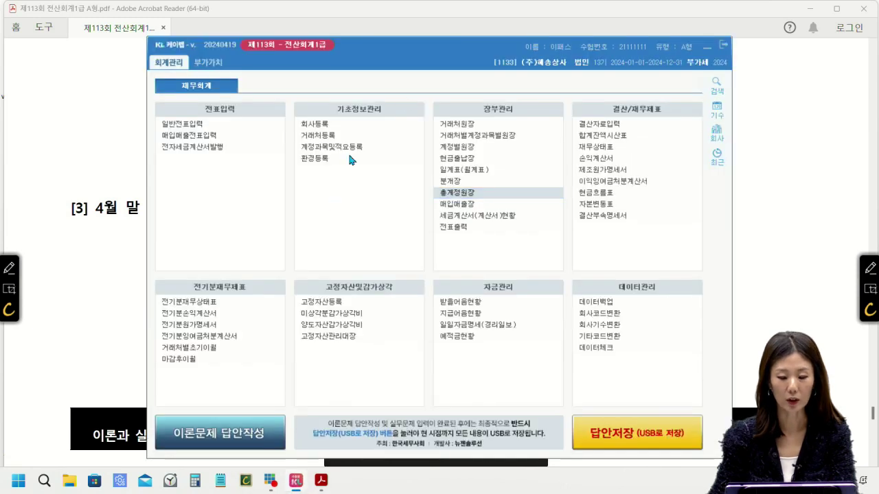
pyautogui.click(471, 125)
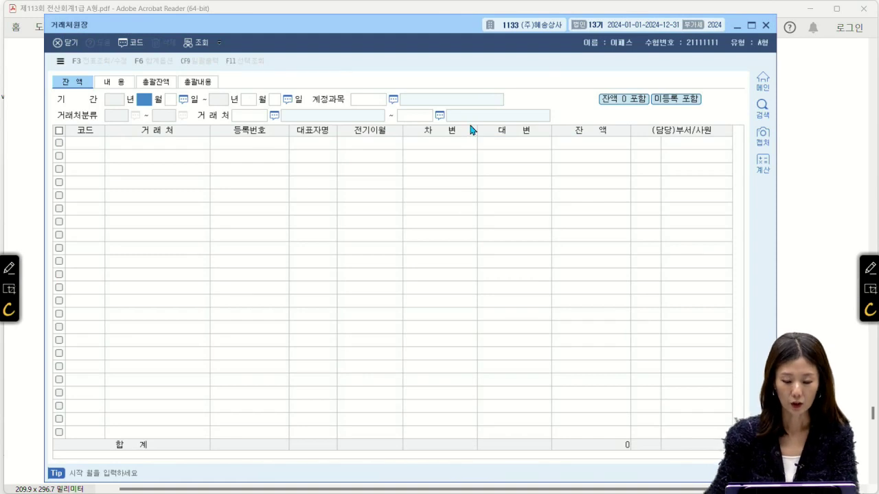
# - Look up balances for account 0253 미지급금 from January 1 to April 30, 2024, across all 거래처
pyautogui.write('1')
pyautogui.press('Return')
pyautogui.press('Return')
pyautogui.write('4')
pyautogui.press('Return')
pyautogui.write('30')
pyautogui.press('Return')
pyautogui.write('253')
pyautogui.press('Return')
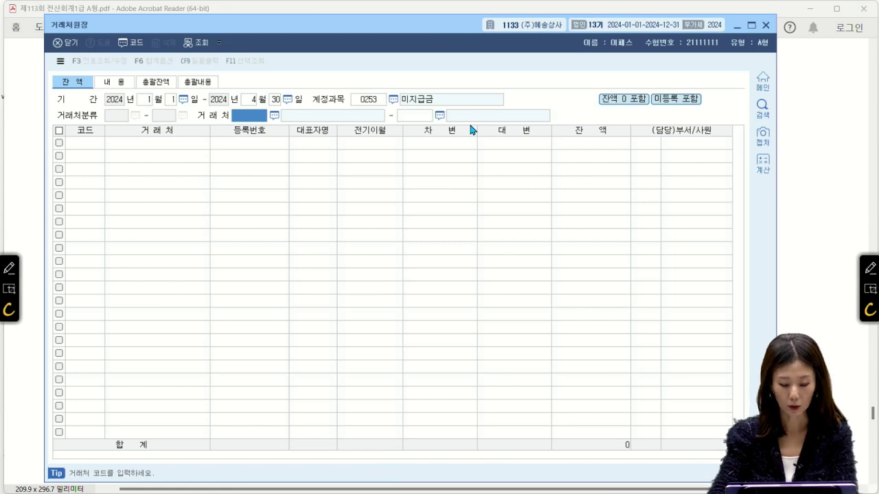
pyautogui.press('Return')
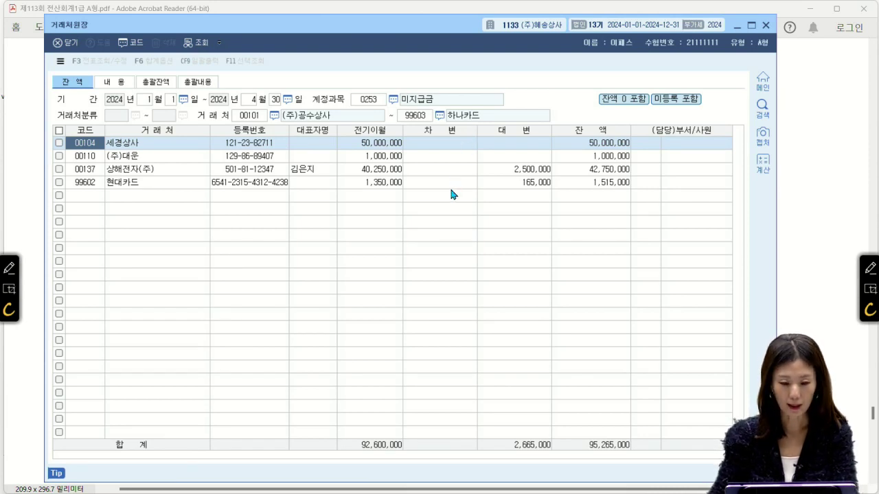
# - Compare the 미지급금 잔액 of the listed 거래처 to find the largest one
pyautogui.click(580, 144)
pyautogui.click(580, 157)
pyautogui.click(577, 168)
pyautogui.click(567, 145)
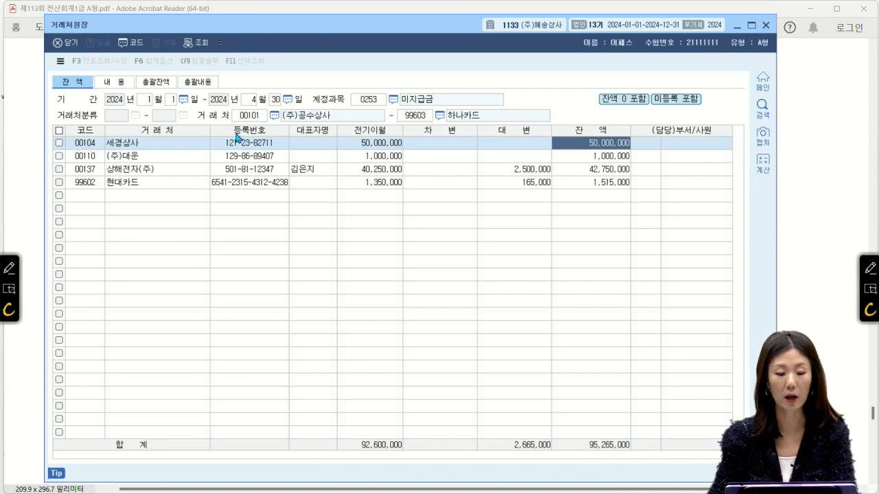
# - Close 거래처원장 and go back to question [3] in the exam PDF
pyautogui.click(72, 48)
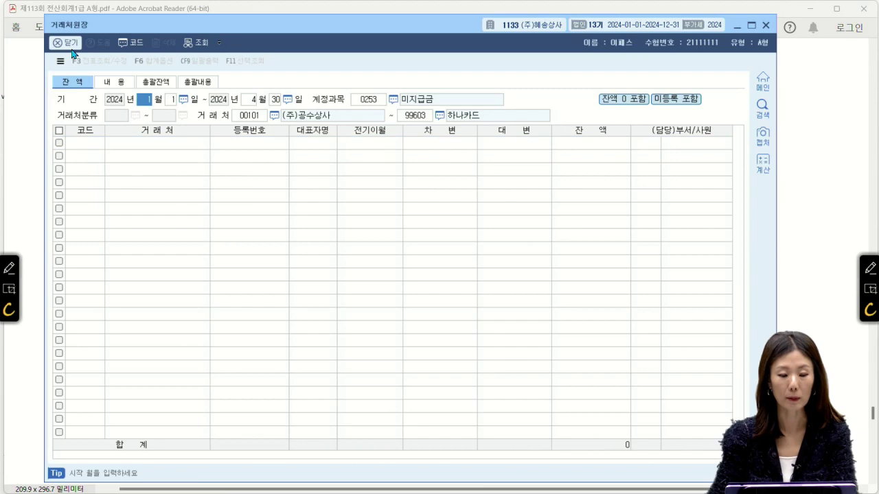
pyautogui.click(71, 48)
pyautogui.click(109, 193)
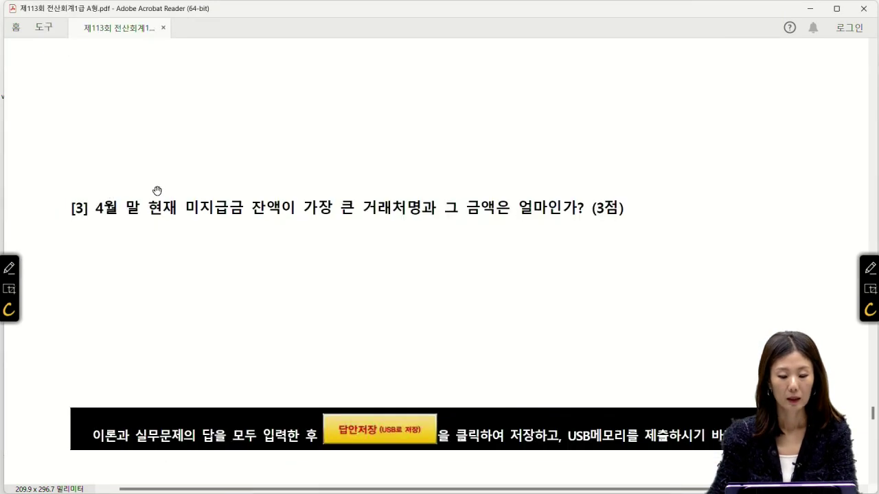
pyautogui.scroll(2, 212, 190)
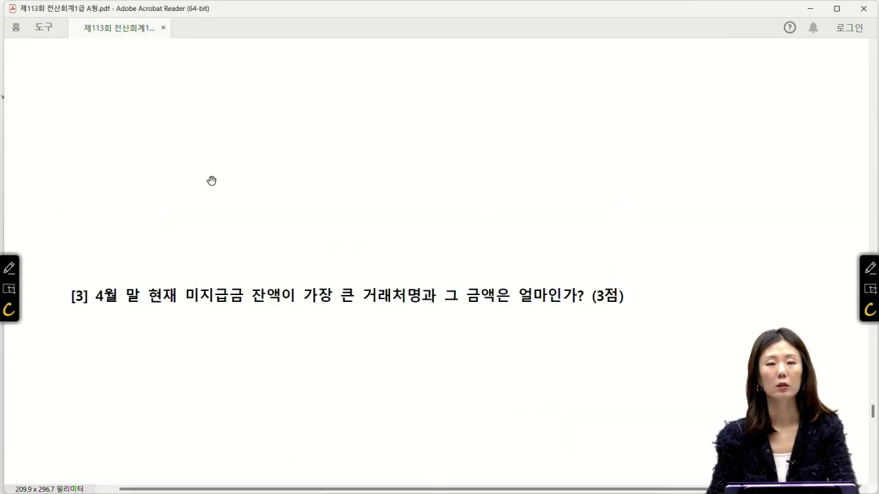